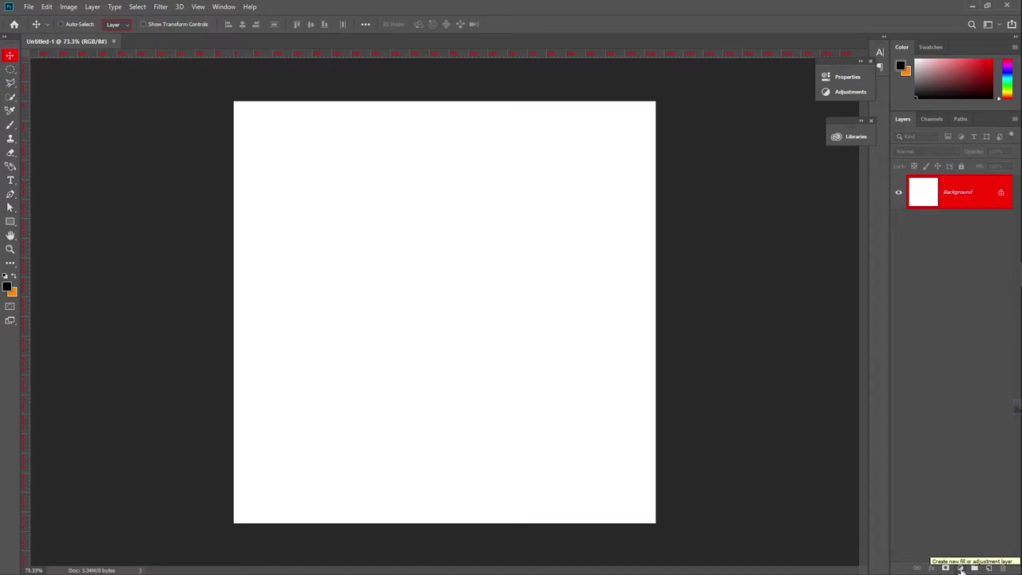
Step: Add a black-to-transparent gradient fill layer with Radial style, reversed, and enlarge its scale so the darkness stays at the canvas edges
click(961, 569)
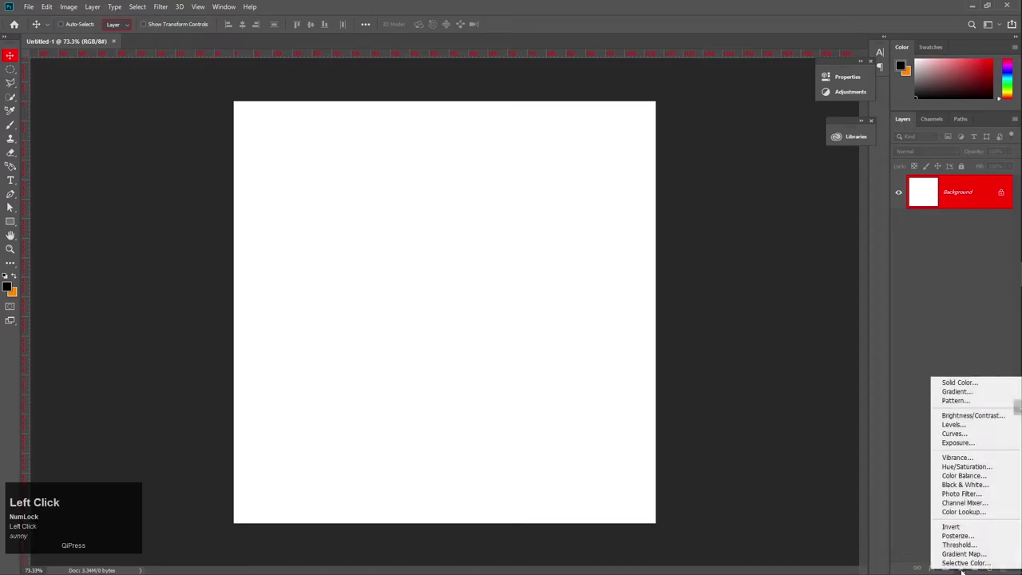
click(969, 393)
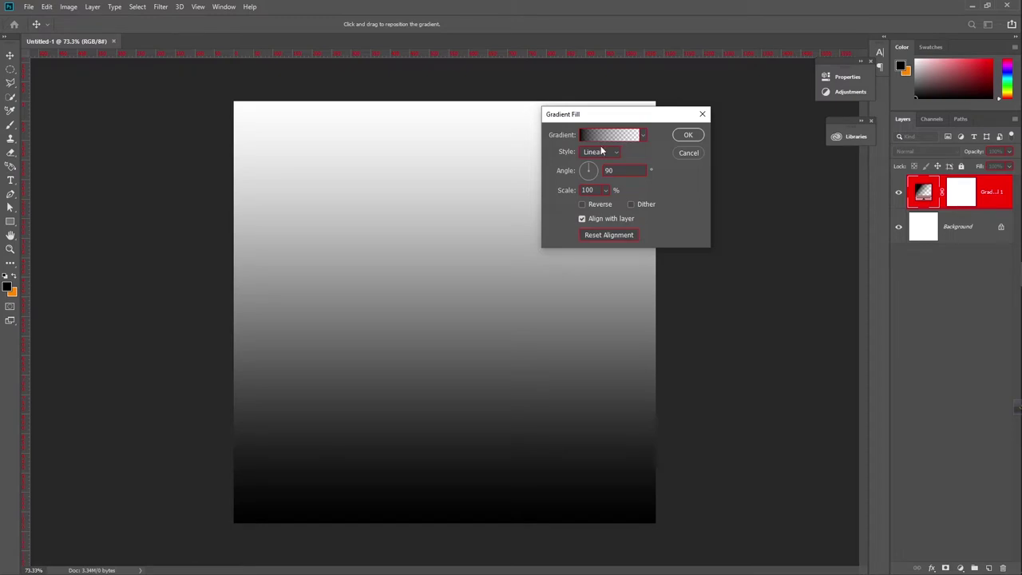
click(601, 152)
click(595, 171)
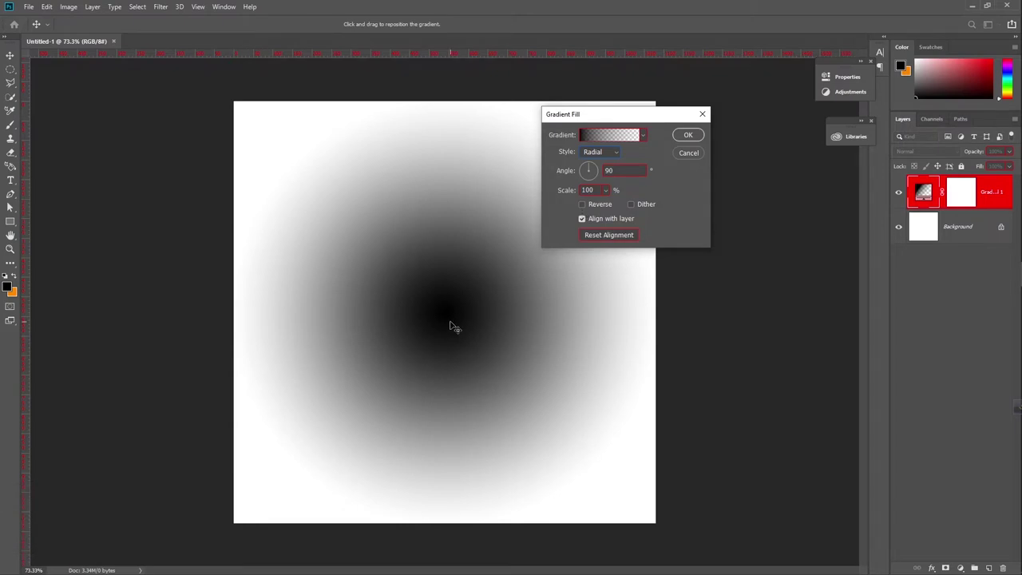
click(582, 204)
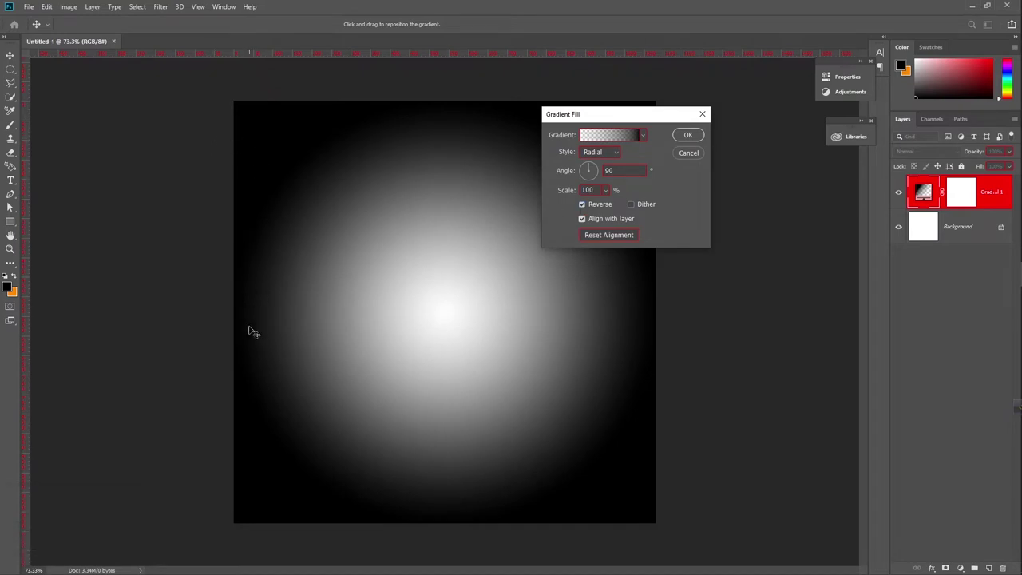
drag(564, 194, 601, 196)
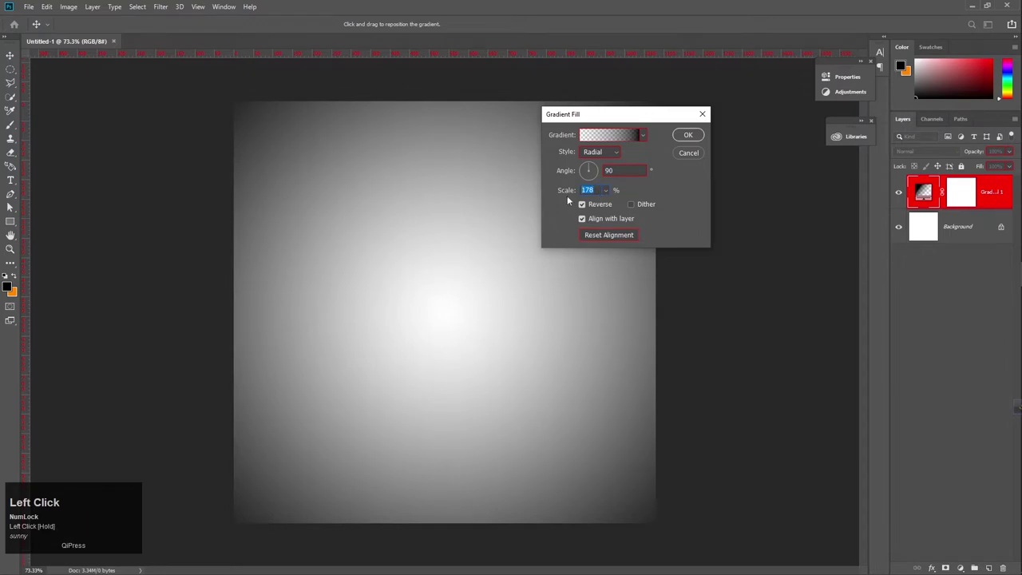
mouse_move(567, 198)
mouse_down()
mouse_move(479, 200)
mouse_move(567, 198)
mouse_up()
key(Return)
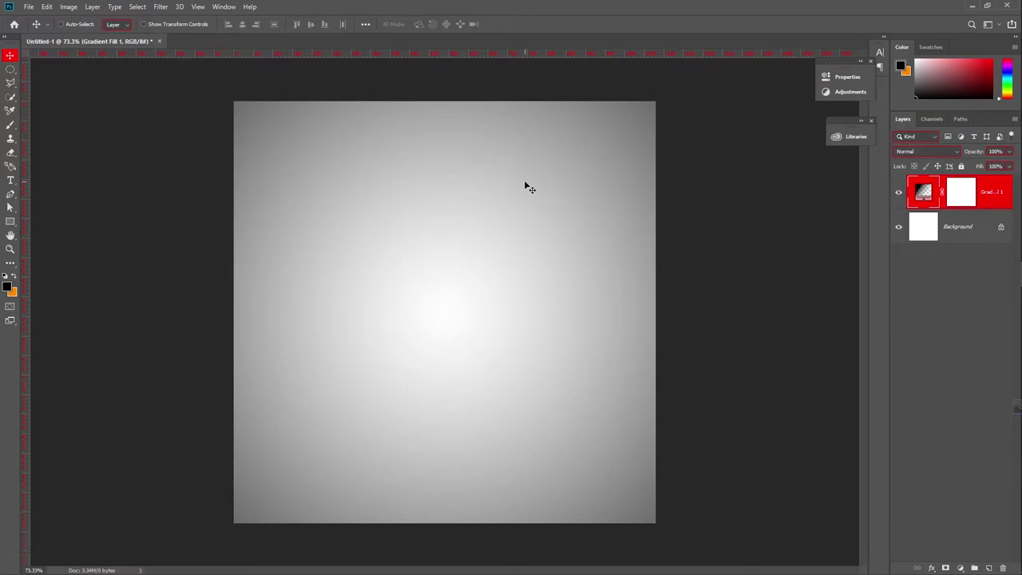
click(495, 294)
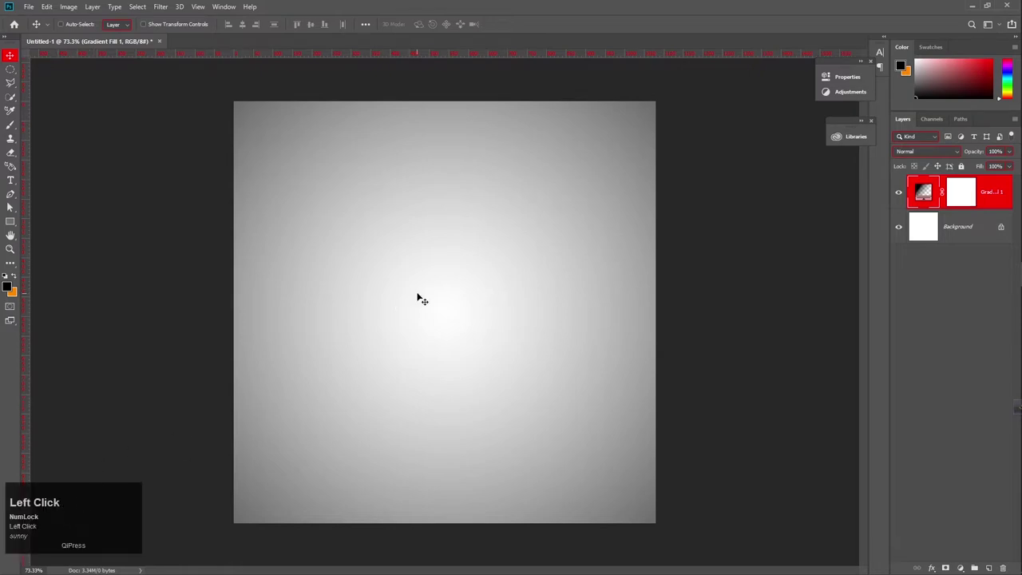
right_click(524, 279)
click(523, 280)
right_click(511, 285)
click(499, 316)
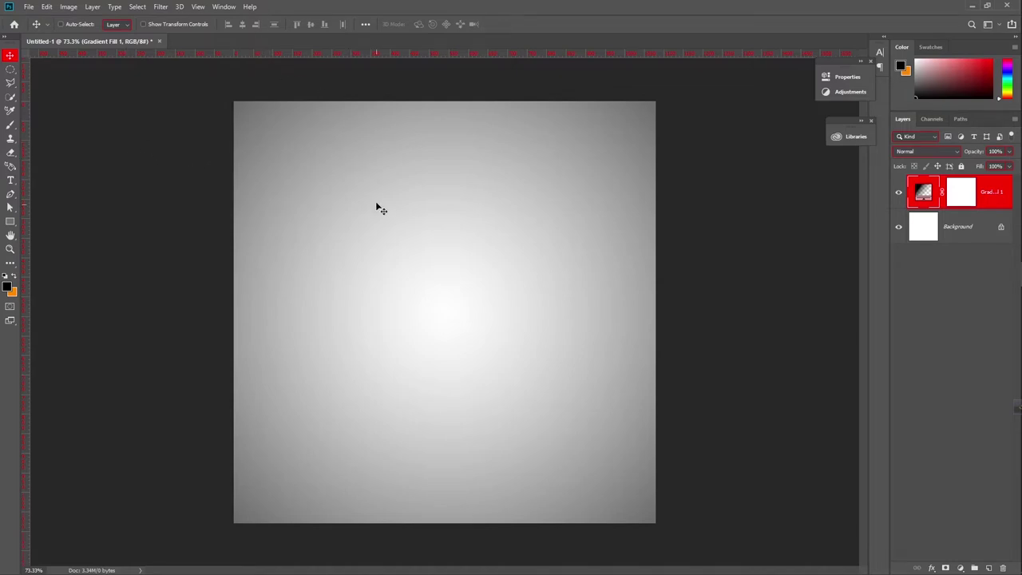
Step: Place the phone image Group 33 as an embedded object and position it in the right half of the canvas, slightly below centre
click(28, 7)
click(87, 211)
scroll(369, 267, down, 3)
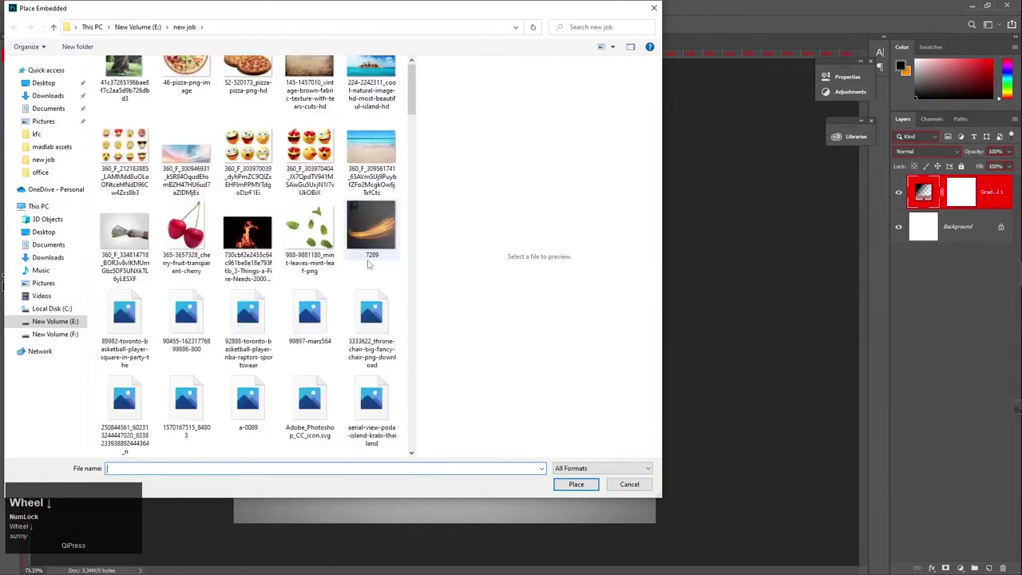
click(312, 409)
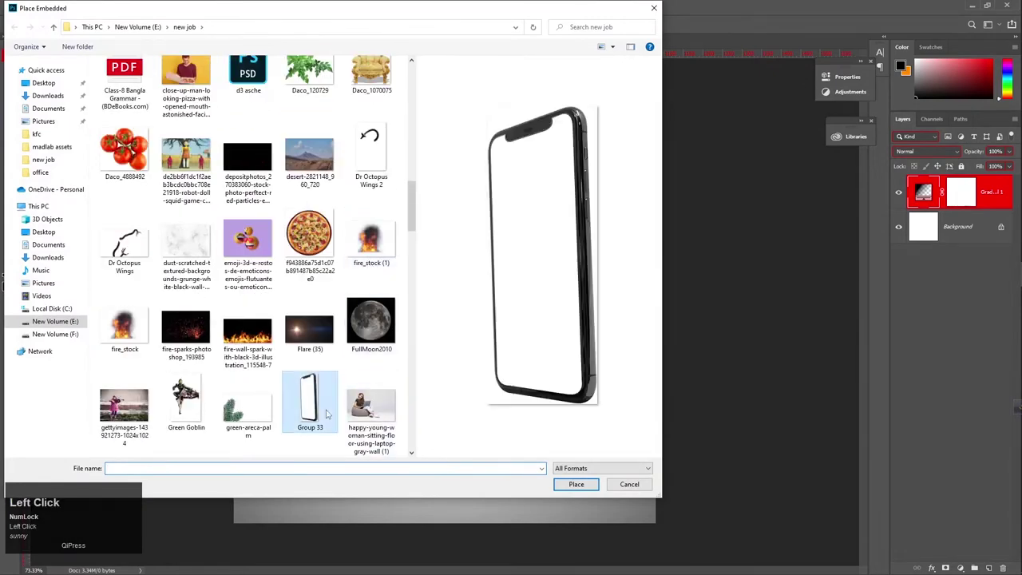
click(576, 484)
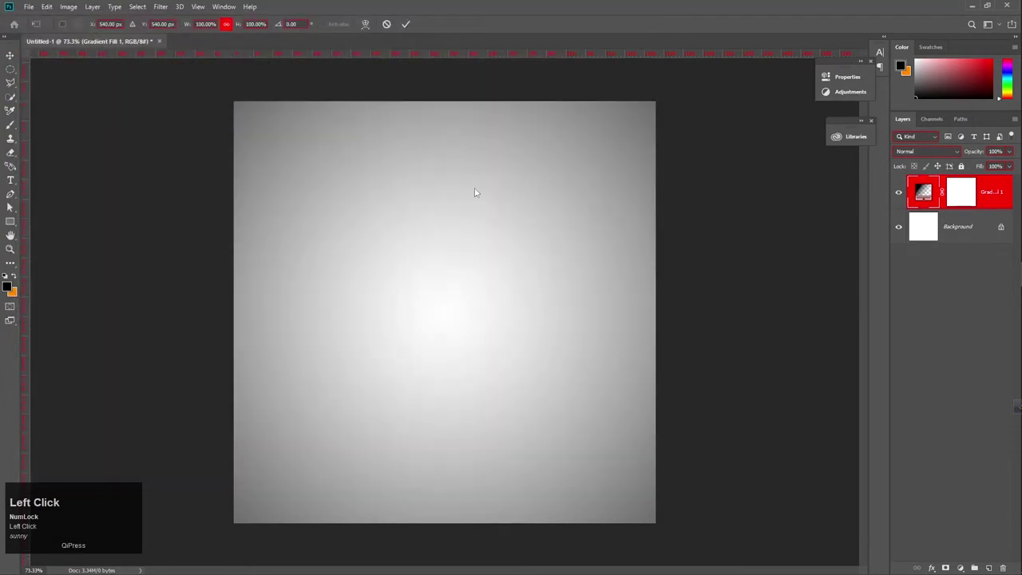
drag(433, 324, 529, 363)
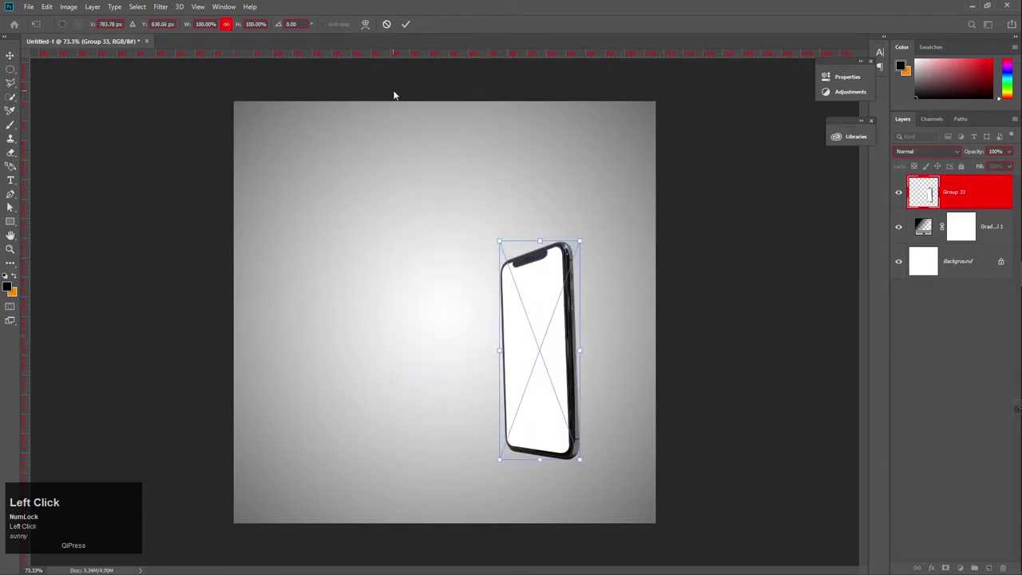
click(405, 25)
scroll(560, 428, up, 2)
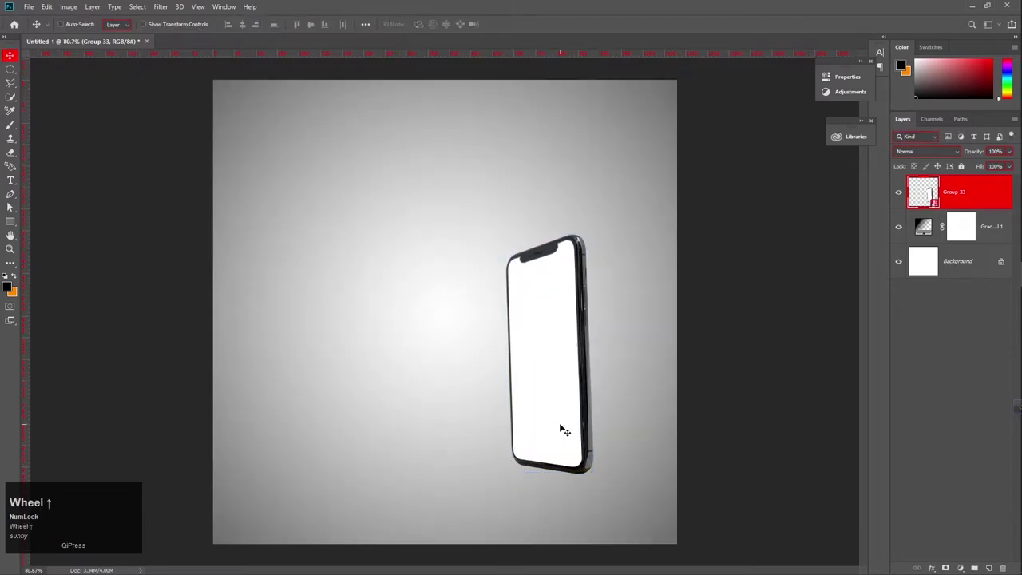
scroll(561, 427, down, 1)
mouse_move(561, 428)
mouse_down()
mouse_move(544, 424)
mouse_move(548, 438)
mouse_up()
Step: Place the ATM image PngItem_344514 as an embedded object above the phone layer
click(28, 7)
click(56, 207)
drag(412, 96, 412, 308)
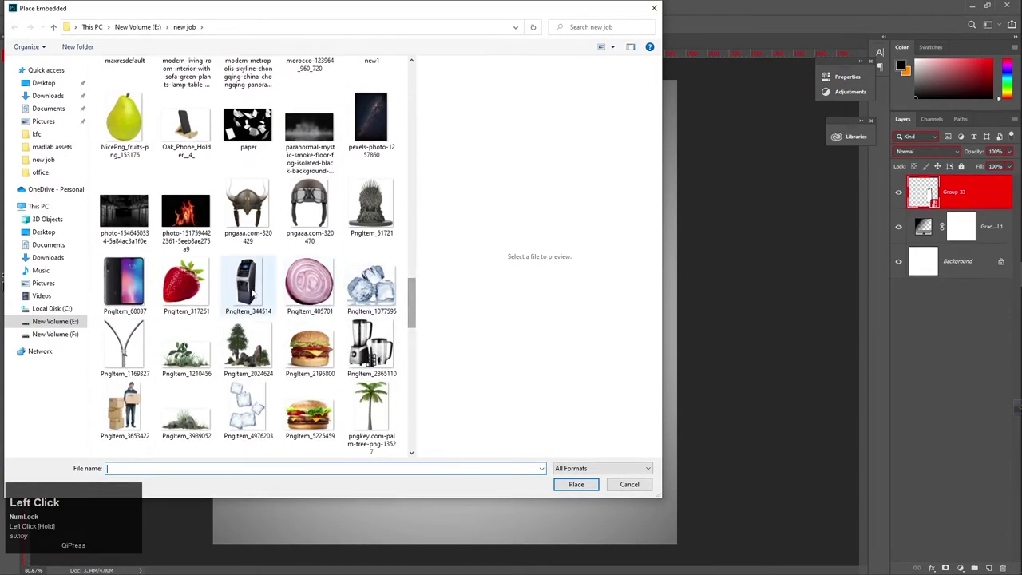
click(248, 283)
click(576, 484)
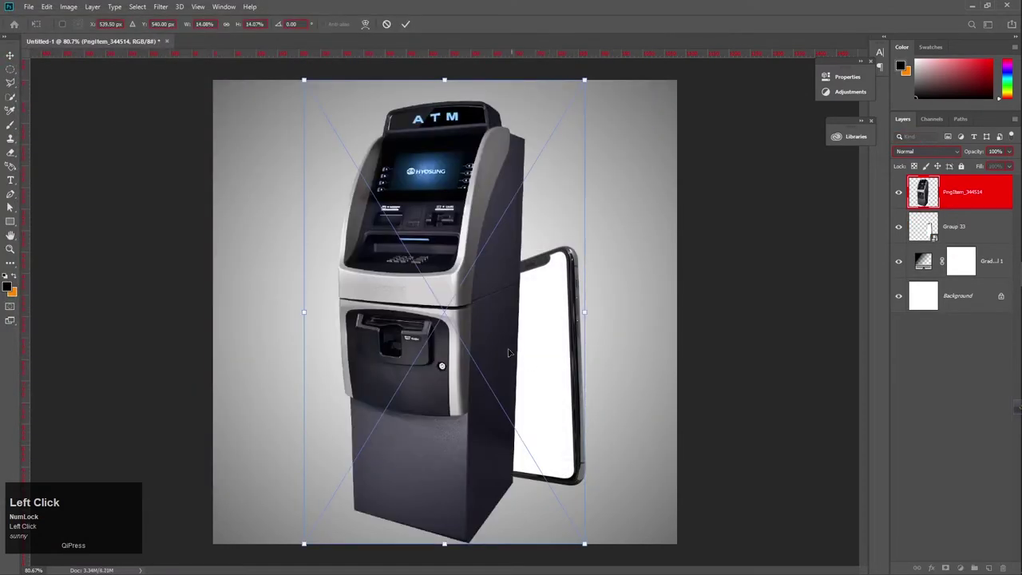
Step: Scale the ATM proportionally to 6.10% and move it over the lower part of the phone
drag(588, 312, 452, 323)
drag(375, 369, 539, 447)
drag(614, 388, 588, 376)
mouse_move(515, 435)
mouse_down()
mouse_move(538, 445)
mouse_move(534, 465)
mouse_move(529, 448)
mouse_up()
drag(601, 401, 604, 402)
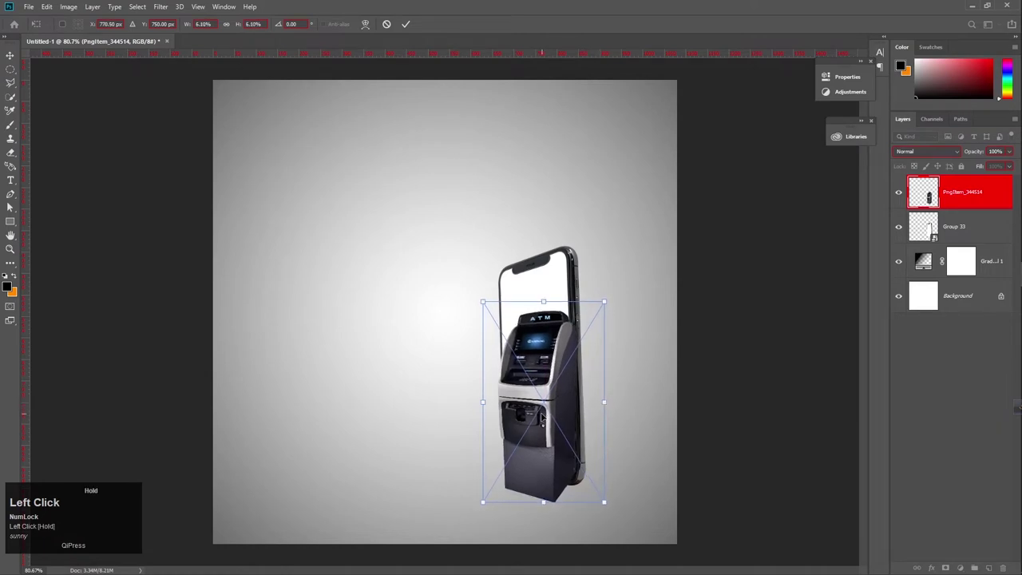
drag(542, 417, 544, 416)
Step: Nudge the ATM horizontally to X 772.50 px so it lines up with the phone, and commit the placement
key(shift+Right)
key(Left)
key(Left)
key(Left)
key(Left)
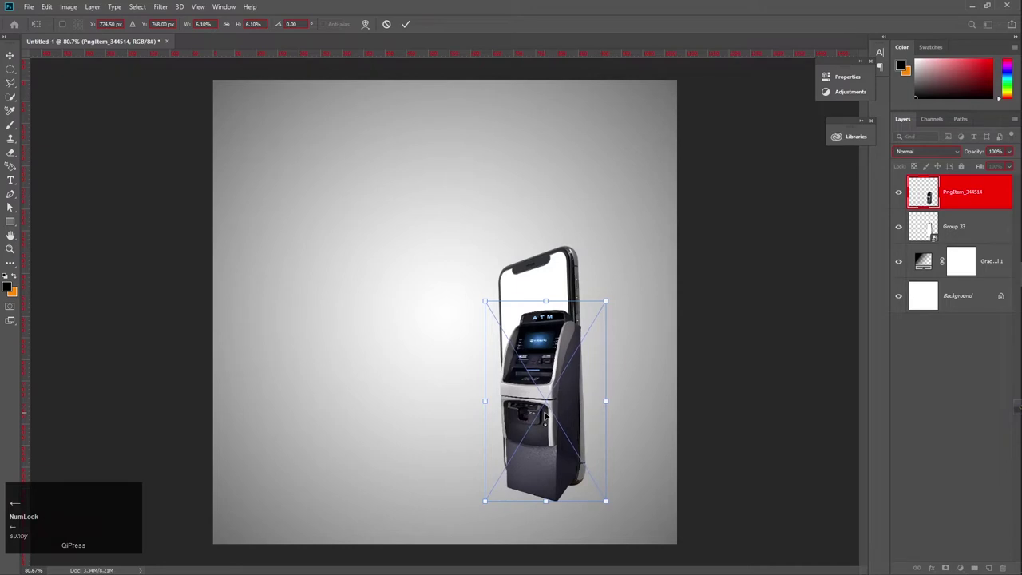
scroll(433, 338, up, 3)
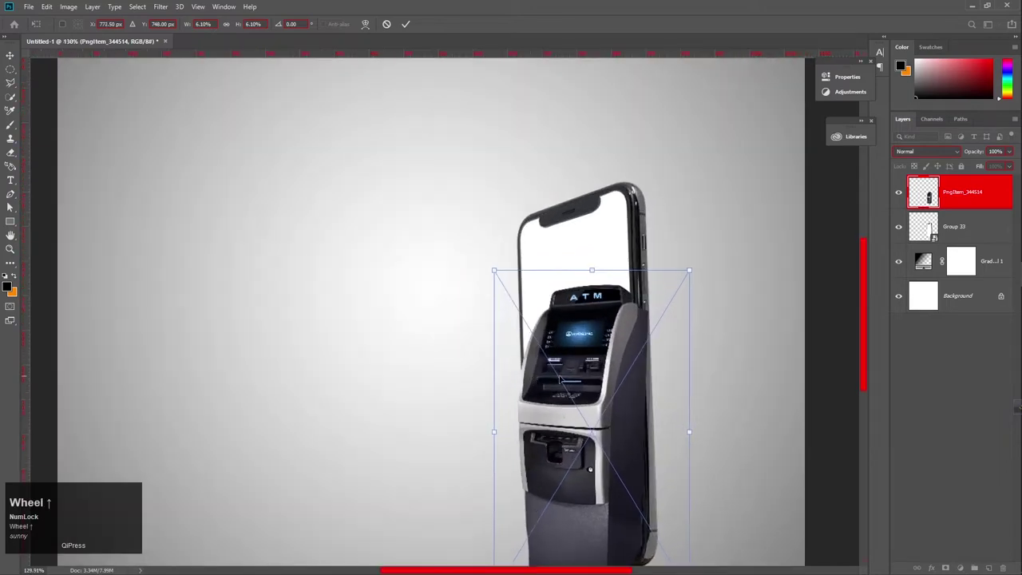
key(space)
drag(597, 375, 620, 265)
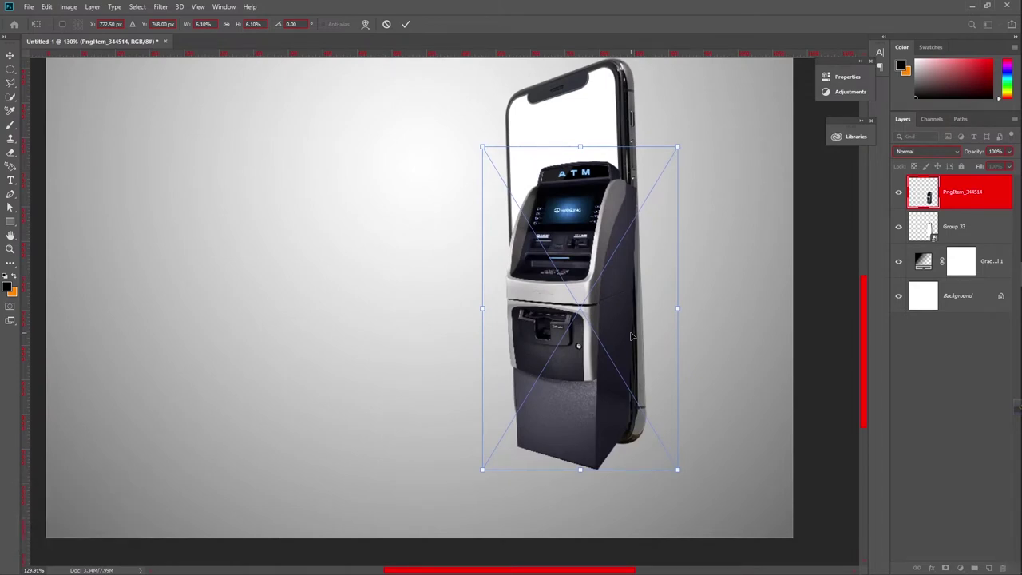
click(405, 25)
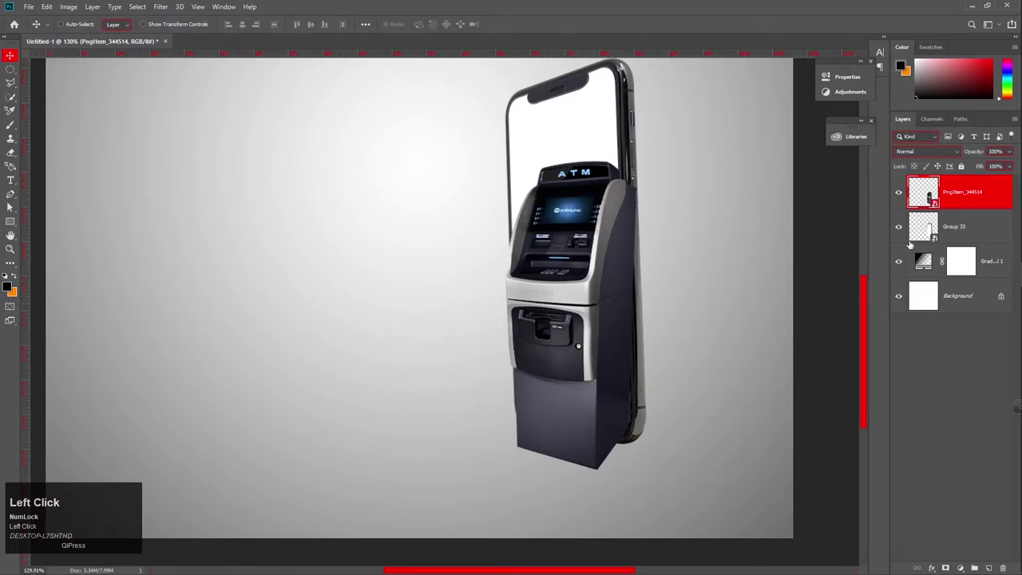
Step: Hide the ATM layer and select the phone's white screen on the Group 33 layer with the Magic Wand
click(900, 194)
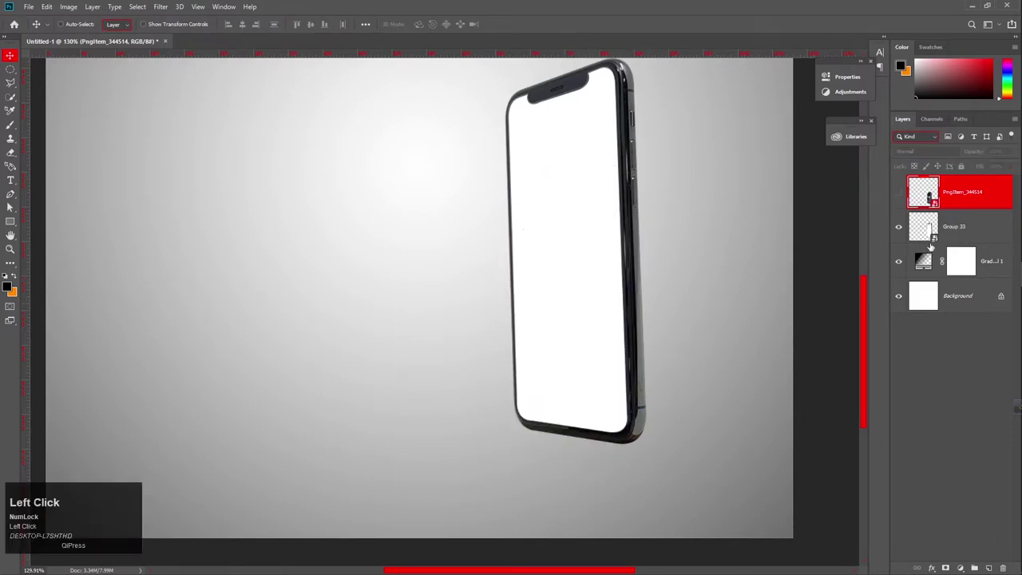
click(975, 231)
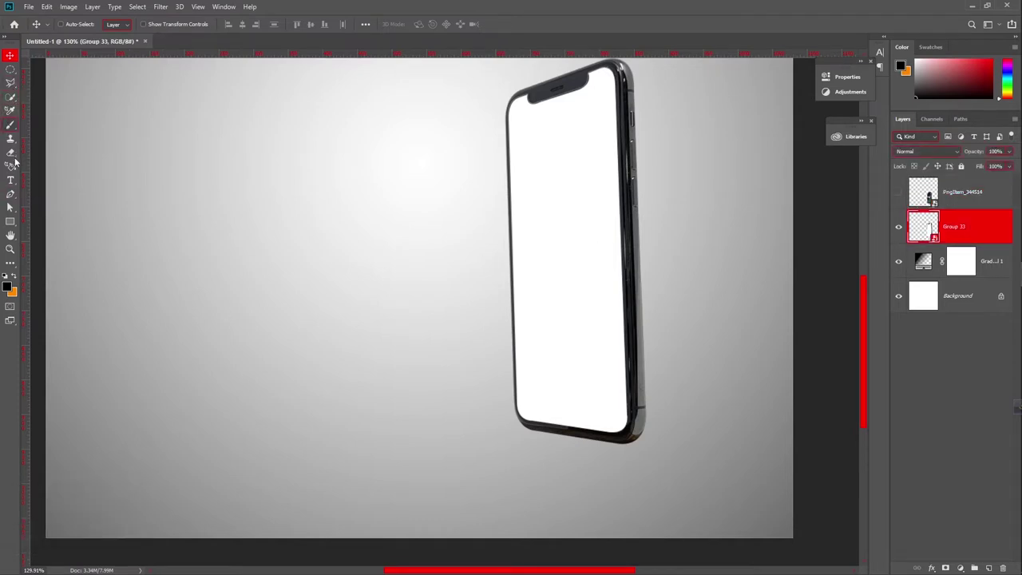
click(10, 94)
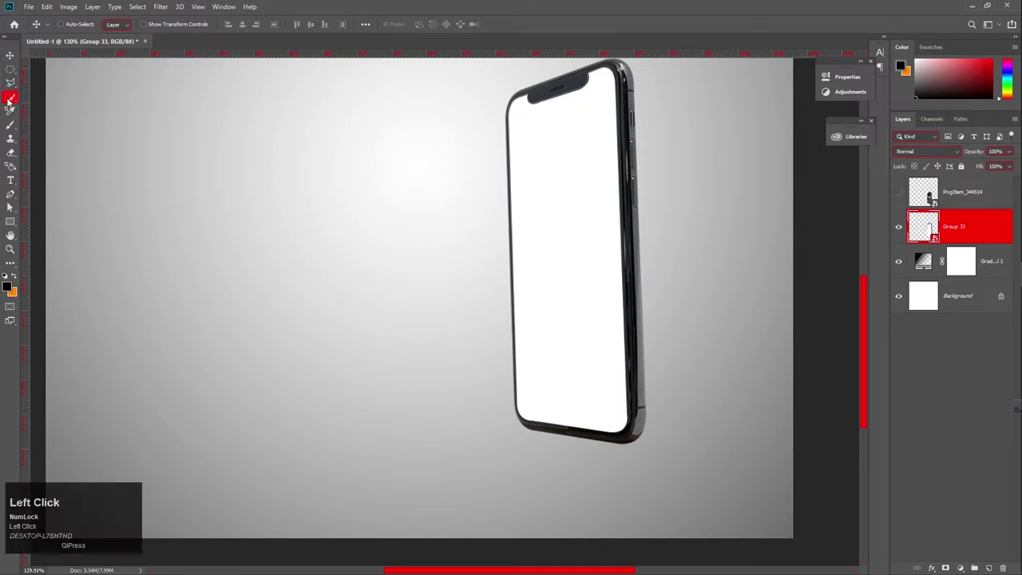
click(68, 110)
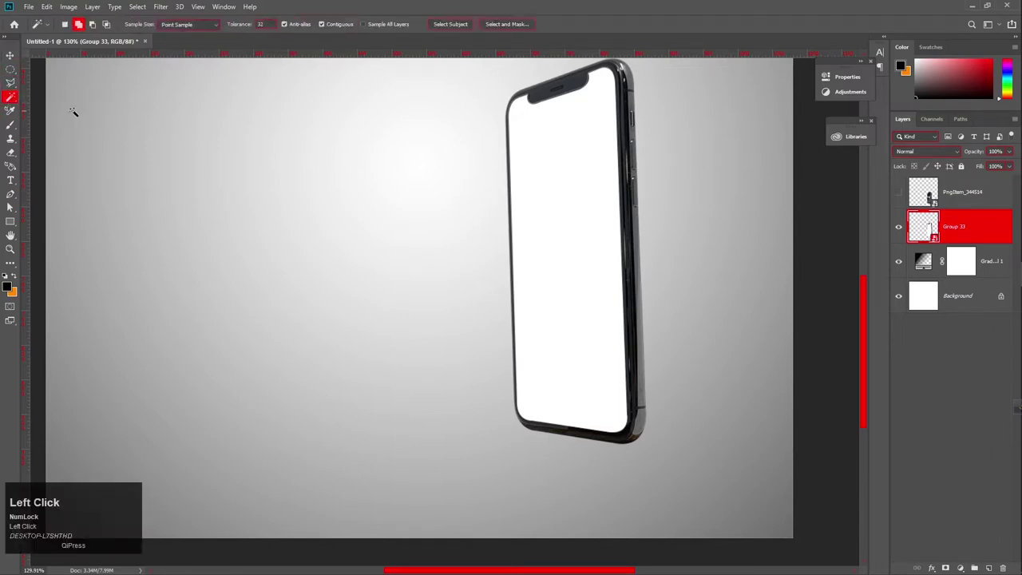
click(573, 209)
scroll(584, 154, up, 1)
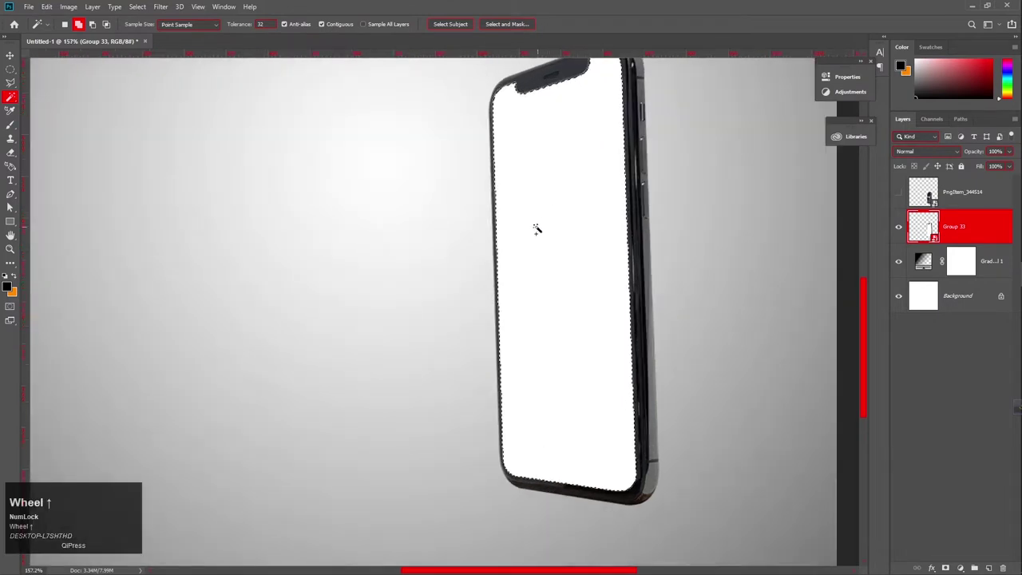
scroll(539, 324, down, 1)
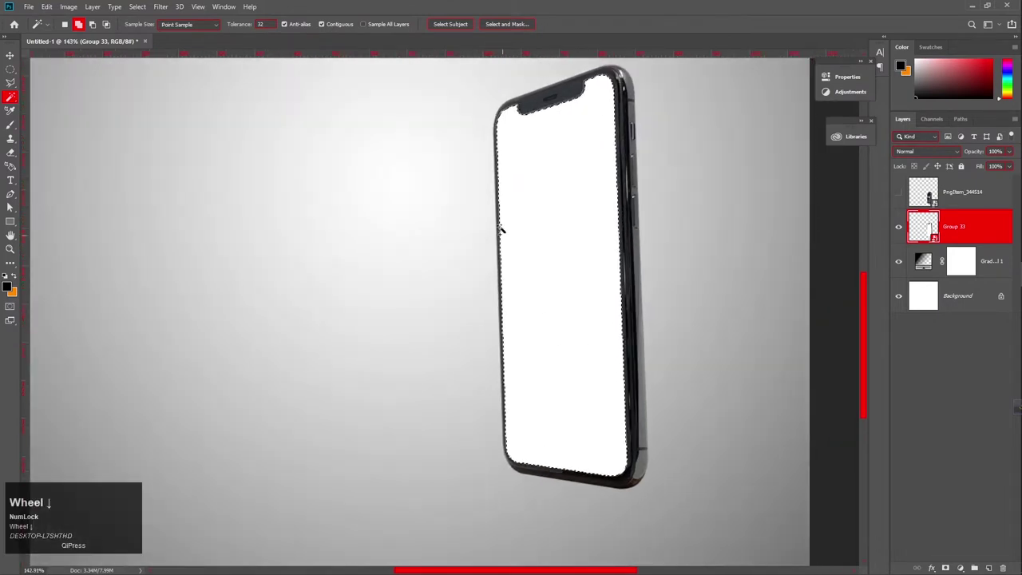
click(9, 58)
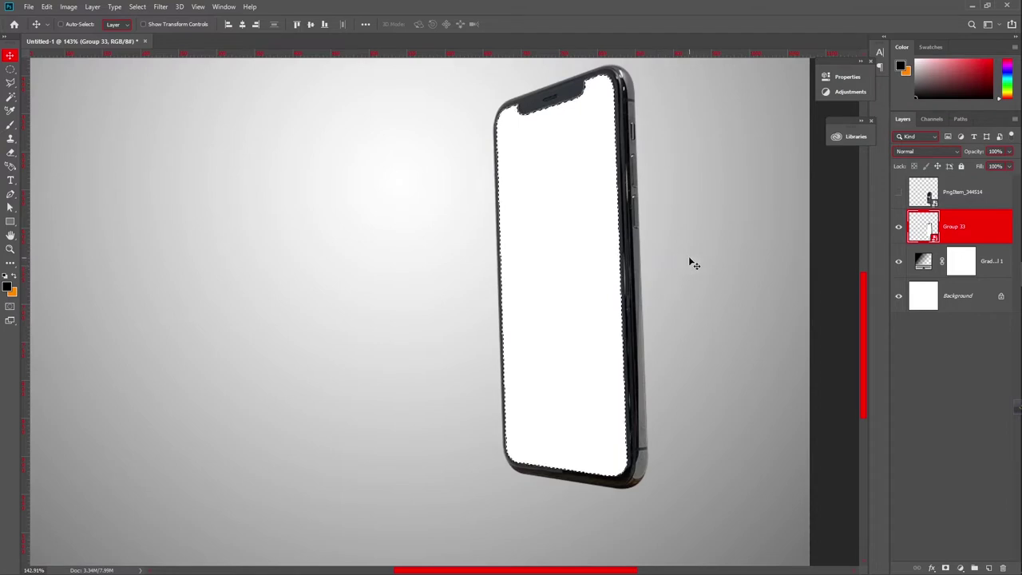
Step: Show the ATM layer again and mask it with the phone screen selection
click(900, 193)
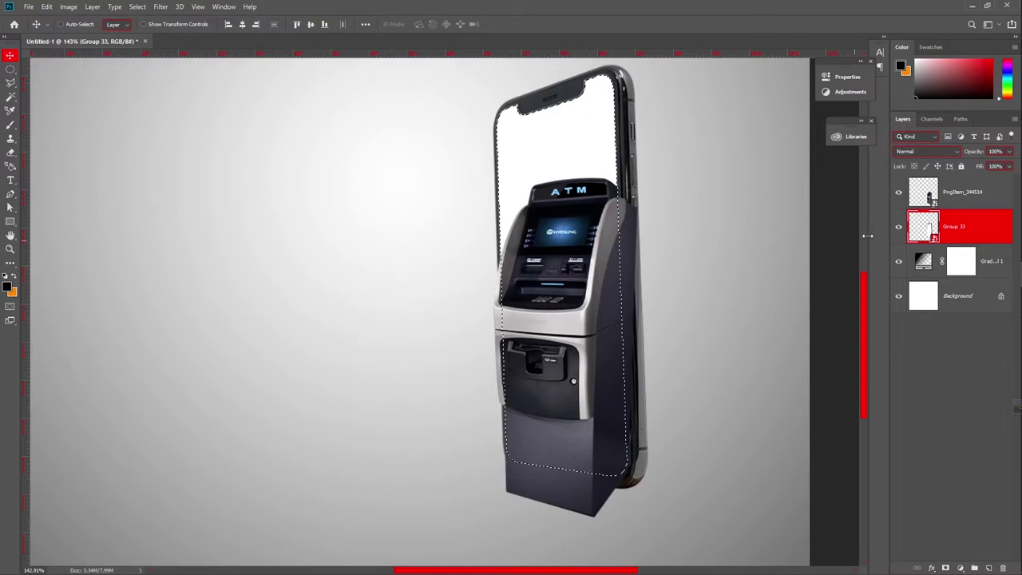
click(957, 201)
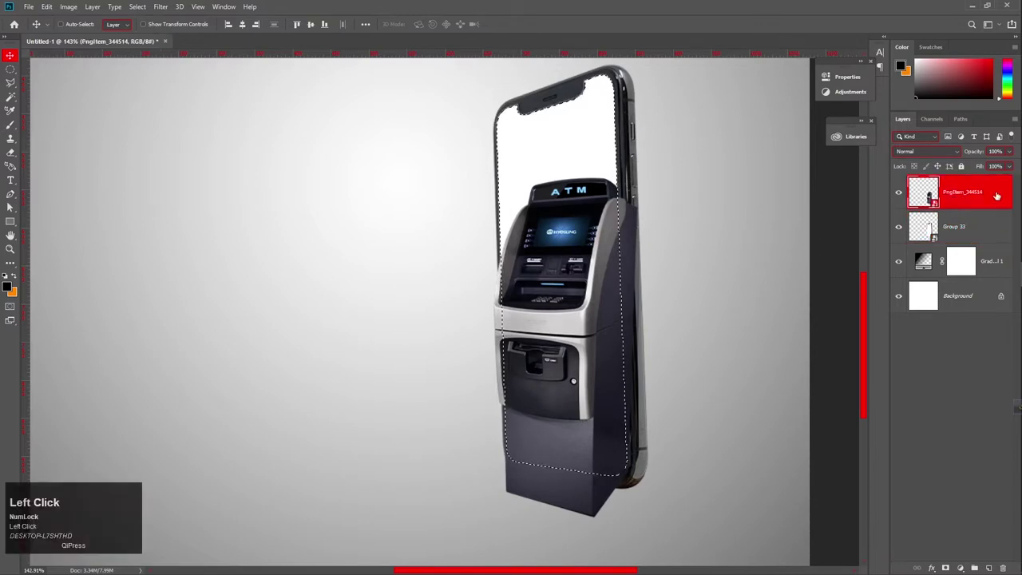
scroll(511, 349, down, 1)
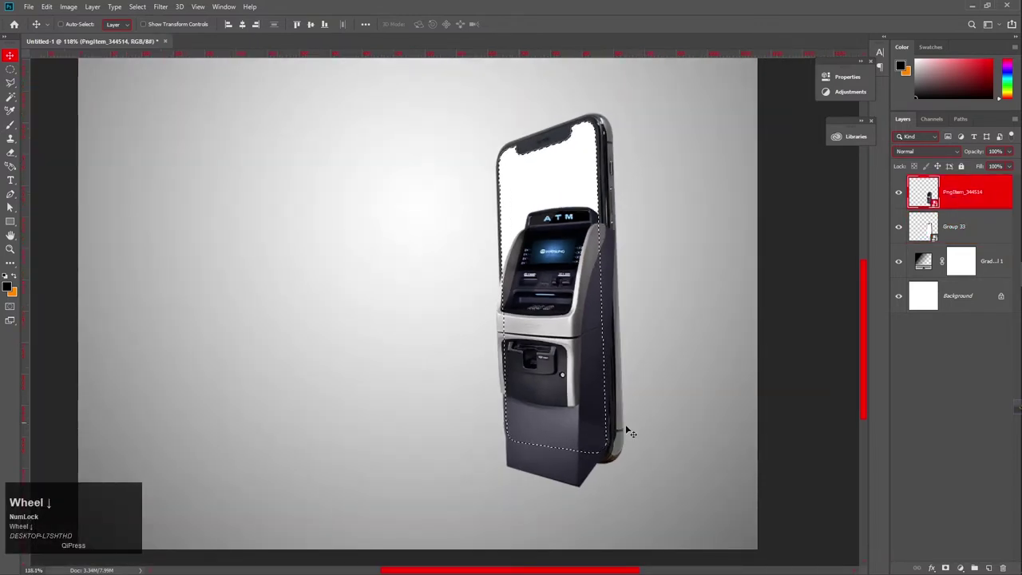
click(946, 567)
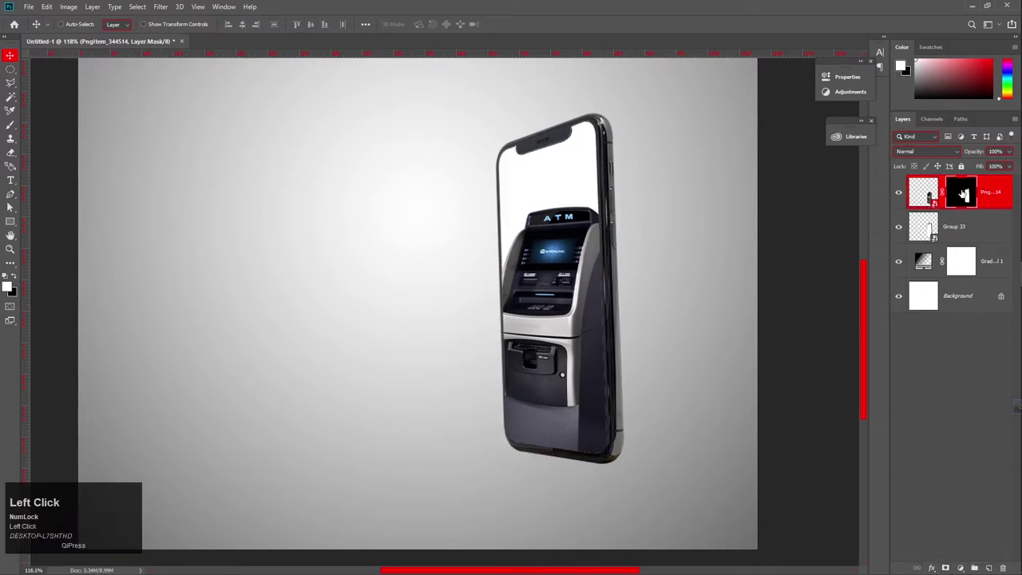
Step: Paint white on the ATM layer's mask with a soft 60 px brush to reveal the ATM's left side beyond the phone's edge
scroll(506, 375, up, 2)
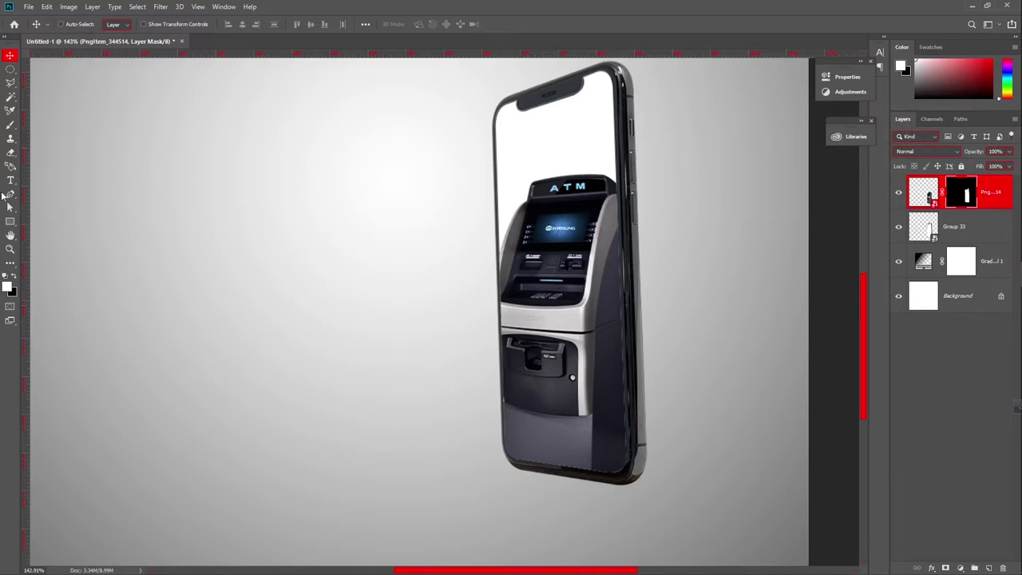
key(Num_Lock)
click(10, 126)
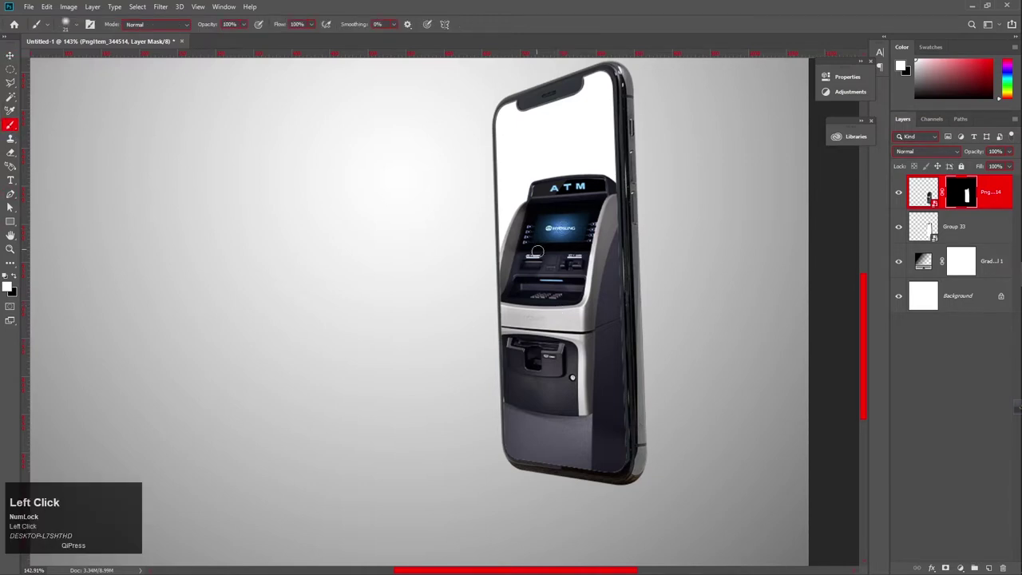
alt+right_click(537, 252)
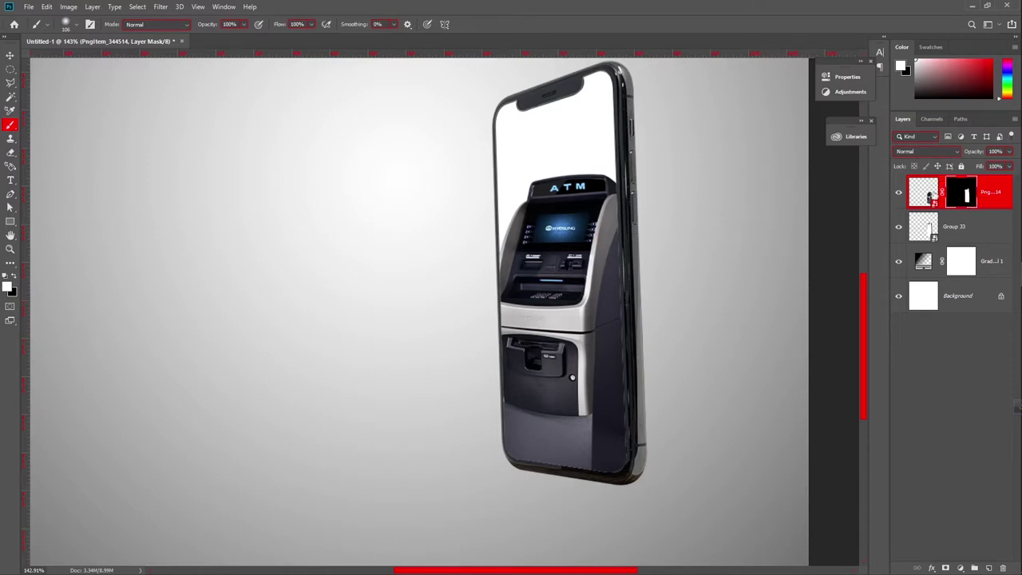
click(931, 197)
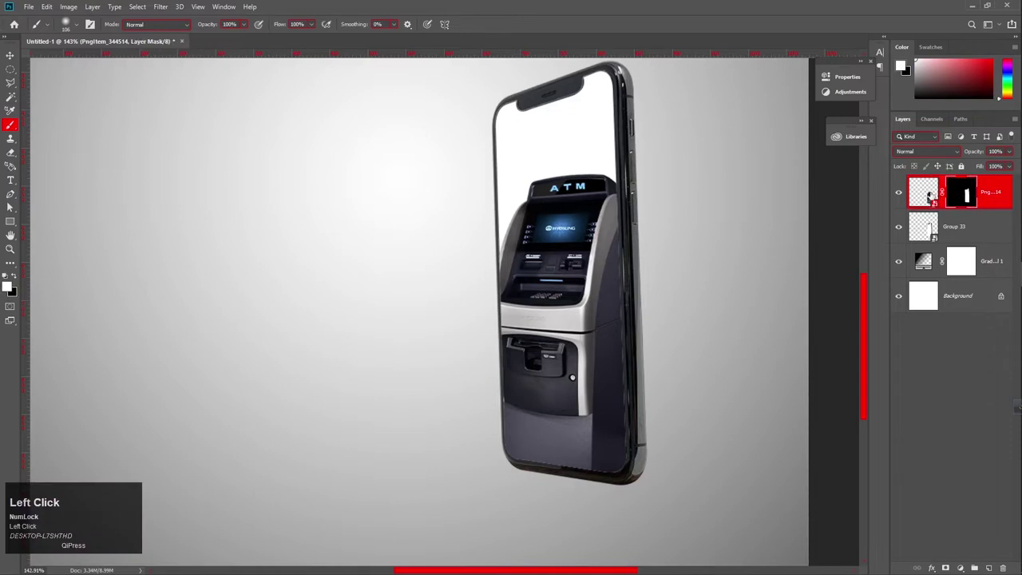
click(964, 197)
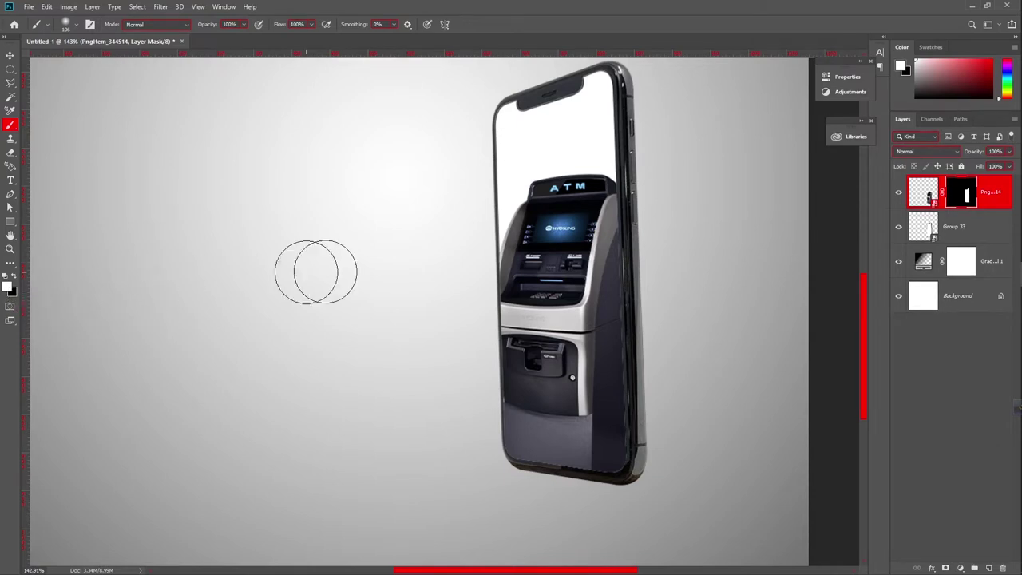
alt+right_click(482, 283)
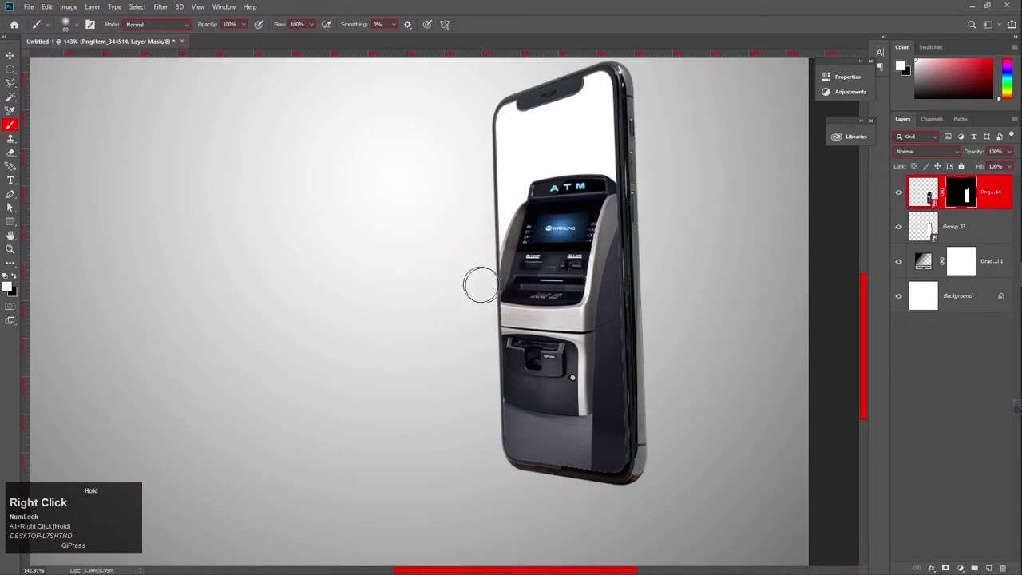
mouse_move(502, 277)
mouse_down()
mouse_move(505, 332)
mouse_move(503, 238)
mouse_move(487, 340)
mouse_move(492, 312)
mouse_move(505, 430)
mouse_move(492, 370)
mouse_move(495, 395)
mouse_move(503, 237)
mouse_move(502, 276)
mouse_up()
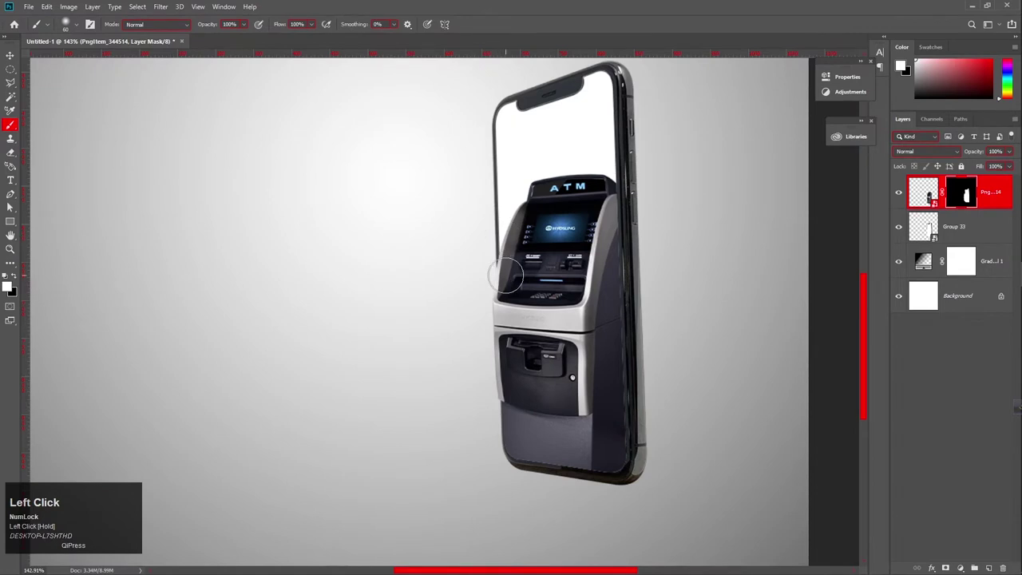
scroll(501, 276, down, 3)
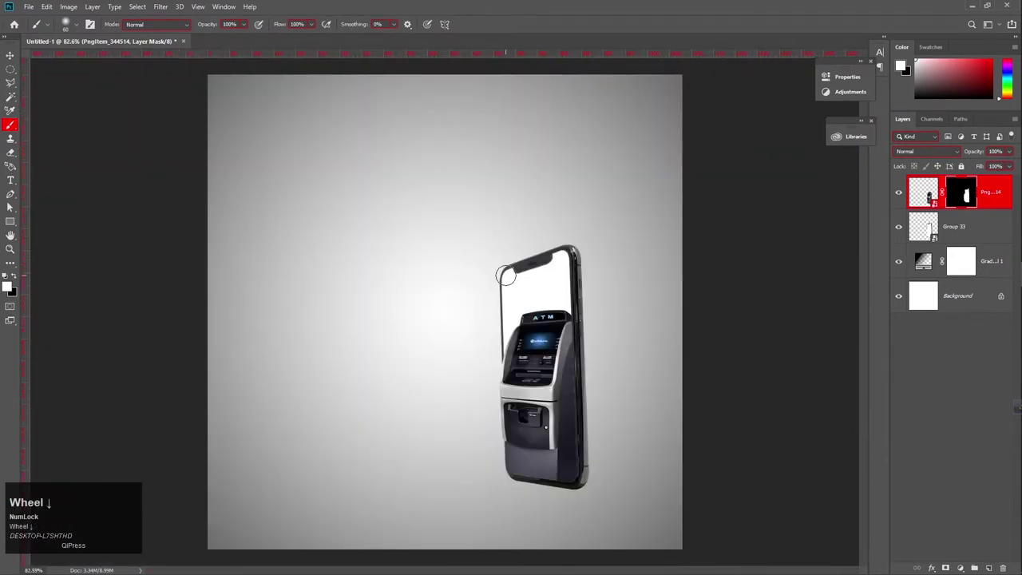
click(10, 56)
scroll(564, 394, up, 2)
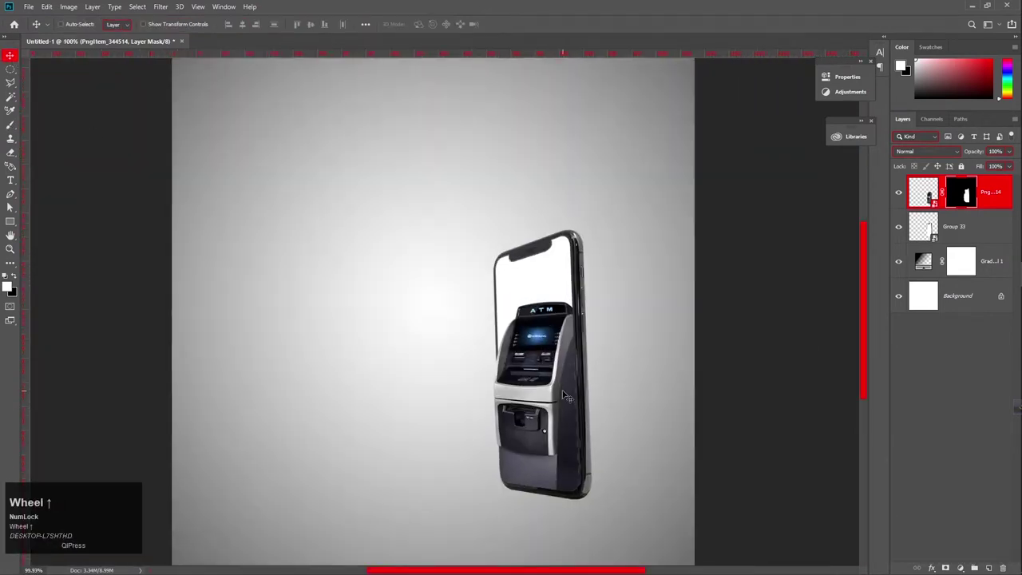
scroll(564, 395, down, 3)
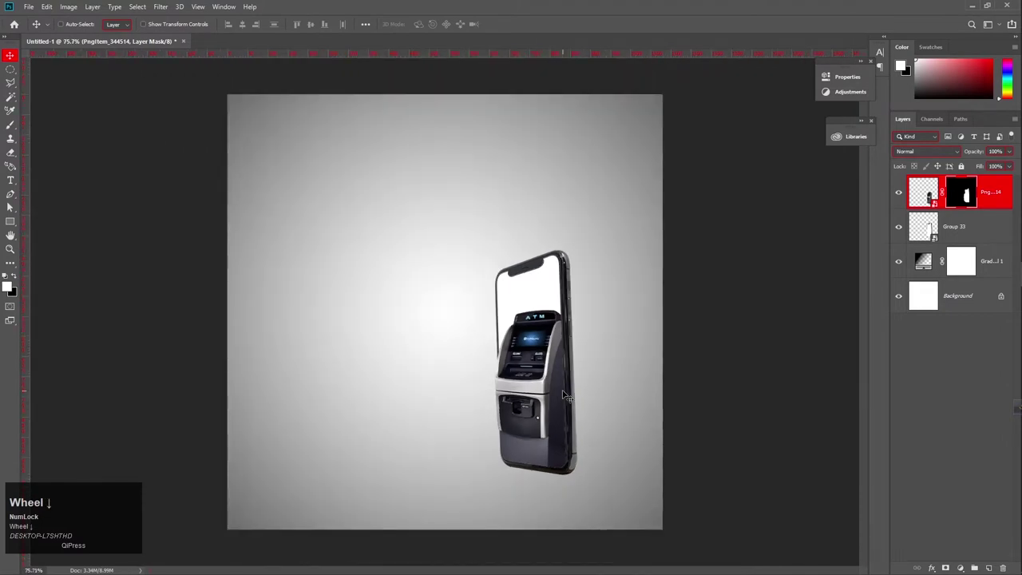
Step: Add a new layer above the gradient fill and paint one soft black brush dab on the empty background
key(ctrl+space)
ctrl+click(587, 431)
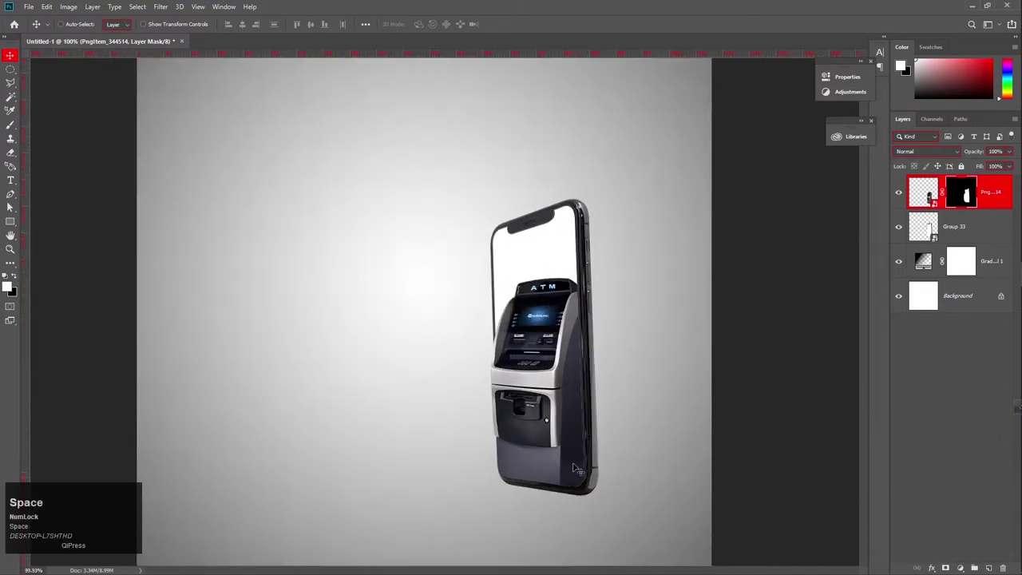
drag(575, 470, 595, 333)
ctrl+click(607, 336)
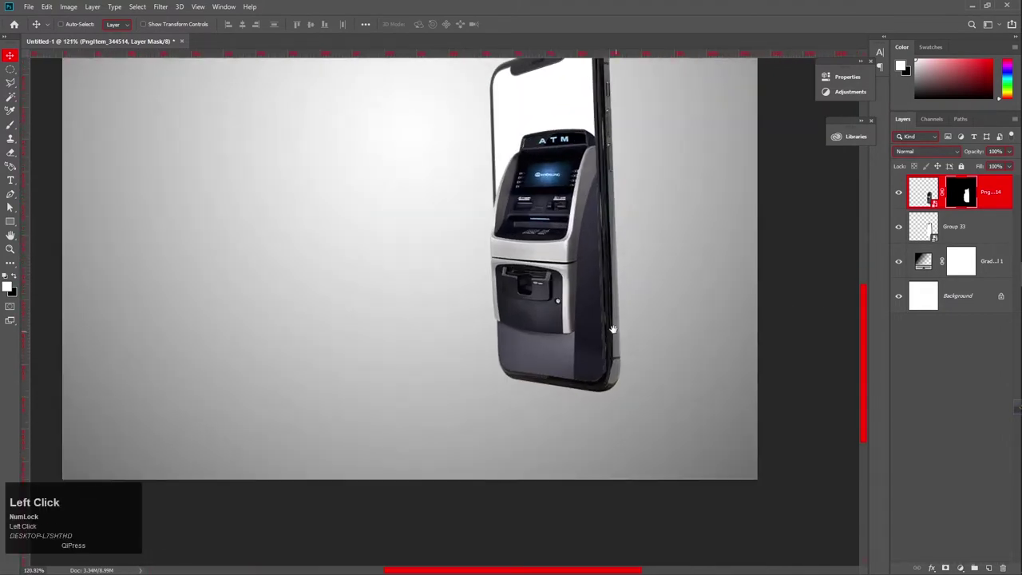
click(955, 226)
click(984, 257)
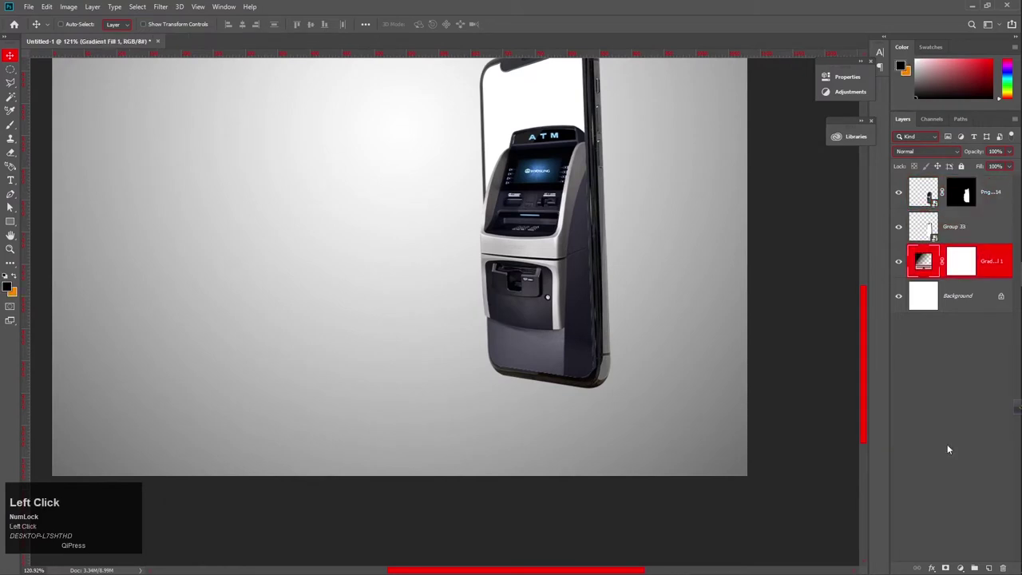
click(989, 568)
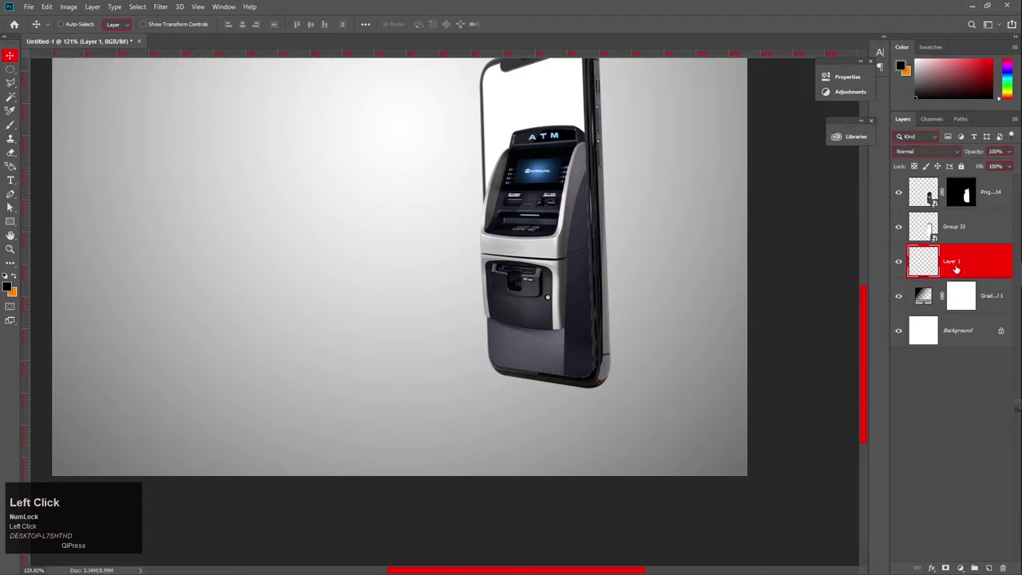
click(10, 125)
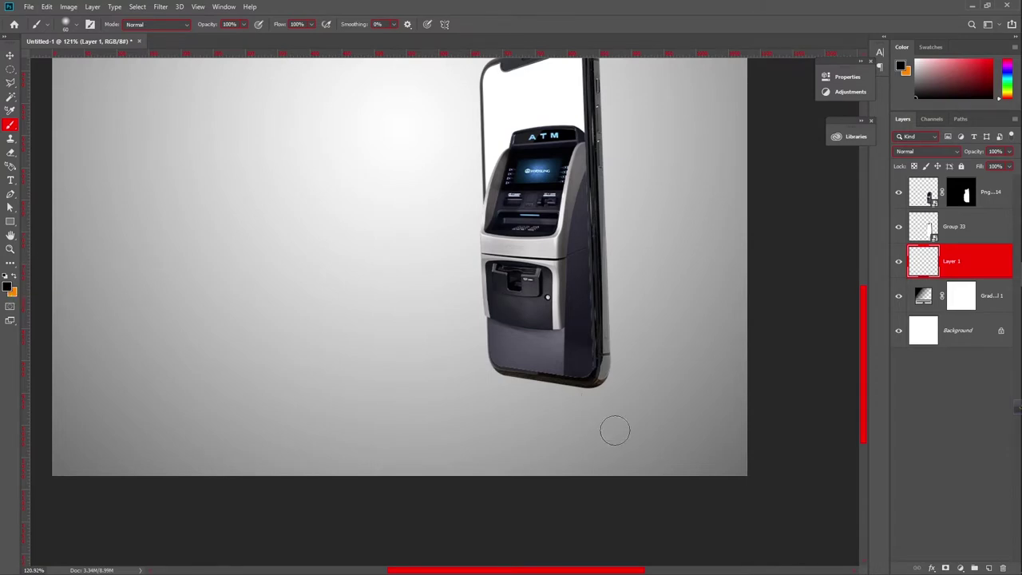
click(344, 188)
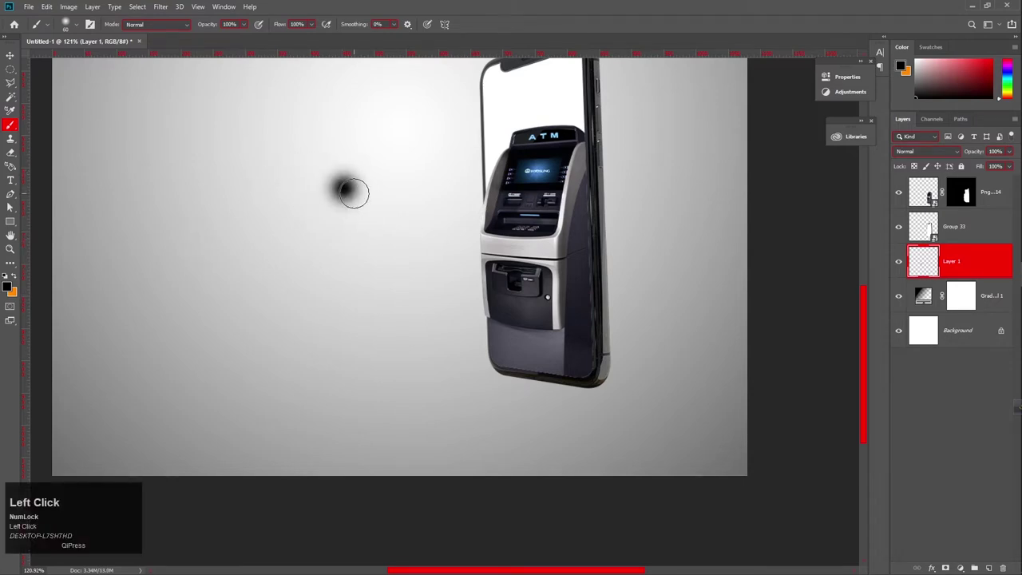
Step: Transform the black dab to 344.79% width and 52% height, rotate it 8.89°, and place it under the phone's base as a shadow
click(10, 55)
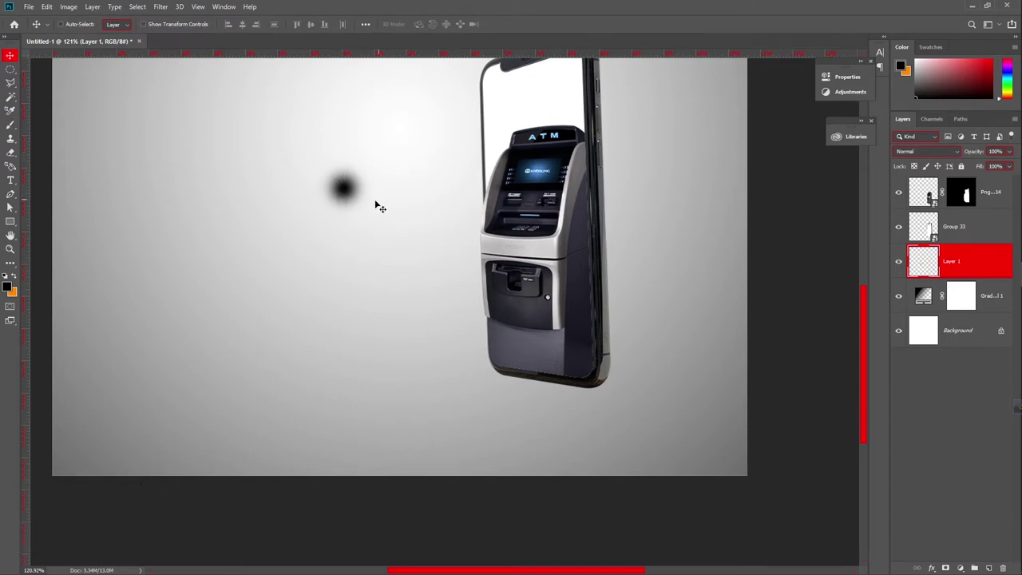
key(ctrl)
key(ctrl+t)
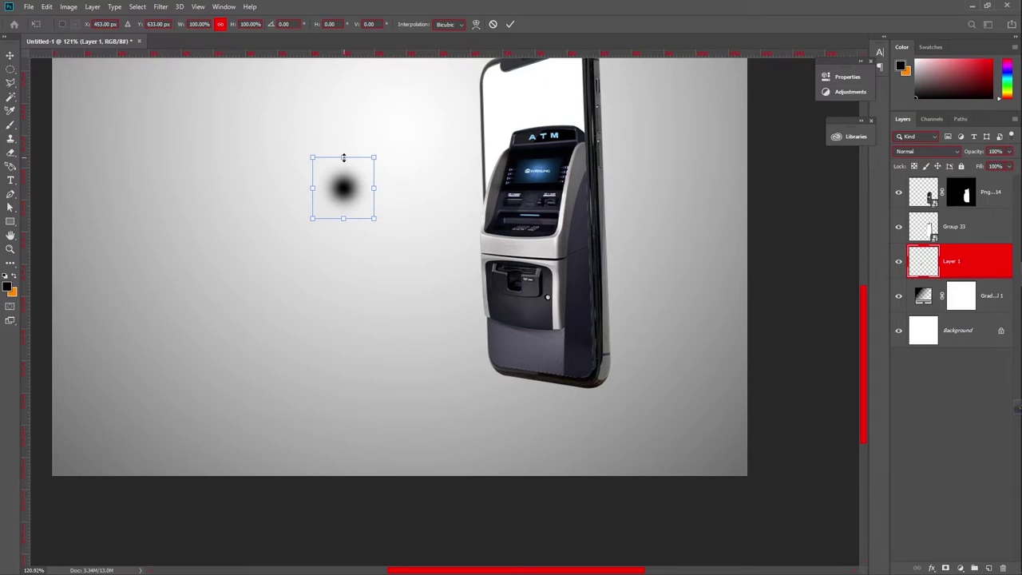
drag(344, 158, 161, 216)
drag(268, 201, 566, 397)
drag(657, 409, 652, 425)
drag(582, 401, 586, 395)
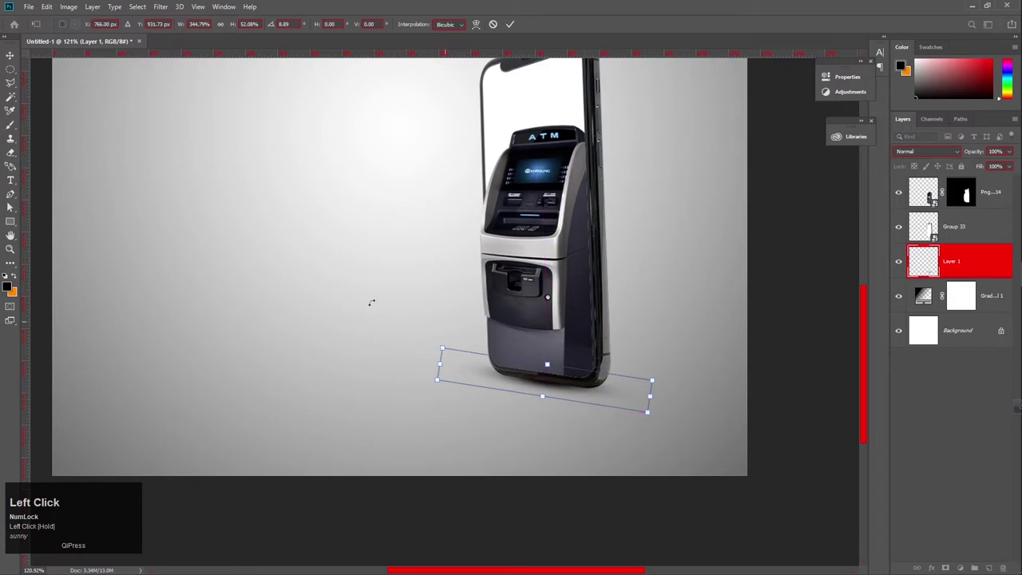
Step: Nudge the shadow down to Y 934.73 px, adjust its rotation to 8.40°, and commit the transform
key(Down)
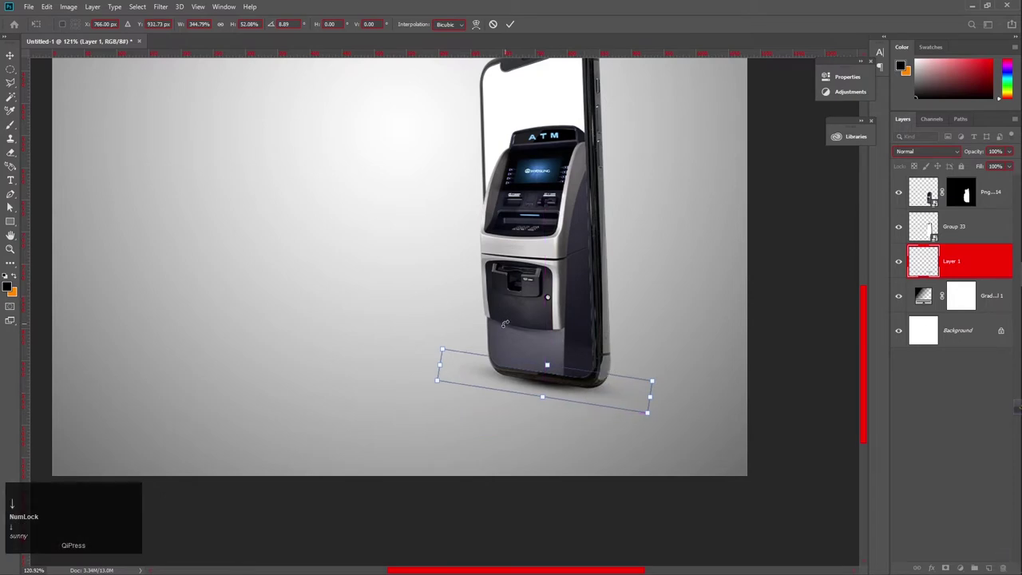
key(Down)
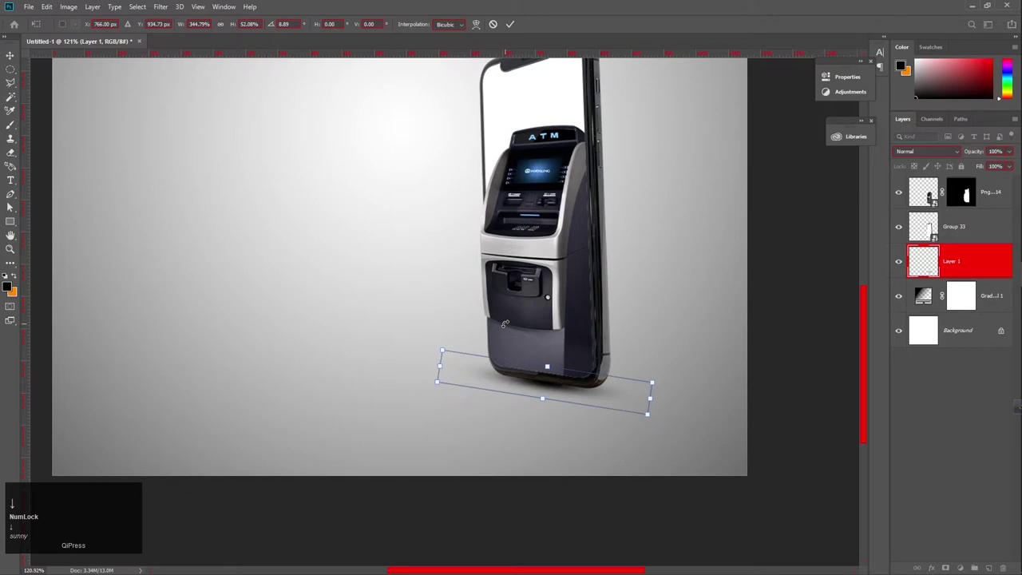
drag(662, 376, 671, 382)
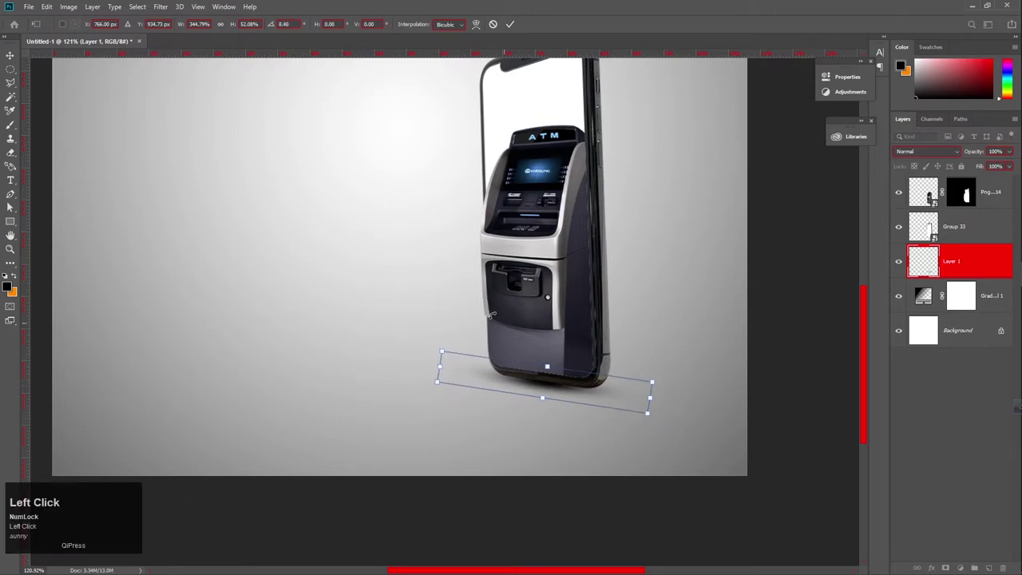
click(510, 24)
Step: Group the ATM and Group 33 layers and name the group phne
scroll(563, 425, up, 2)
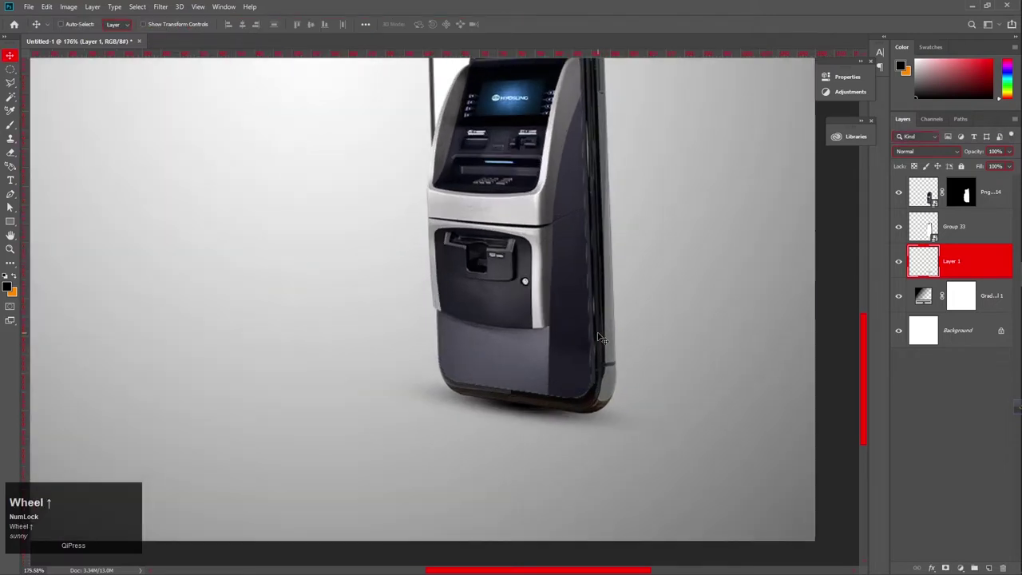
click(557, 422)
drag(557, 422, 555, 399)
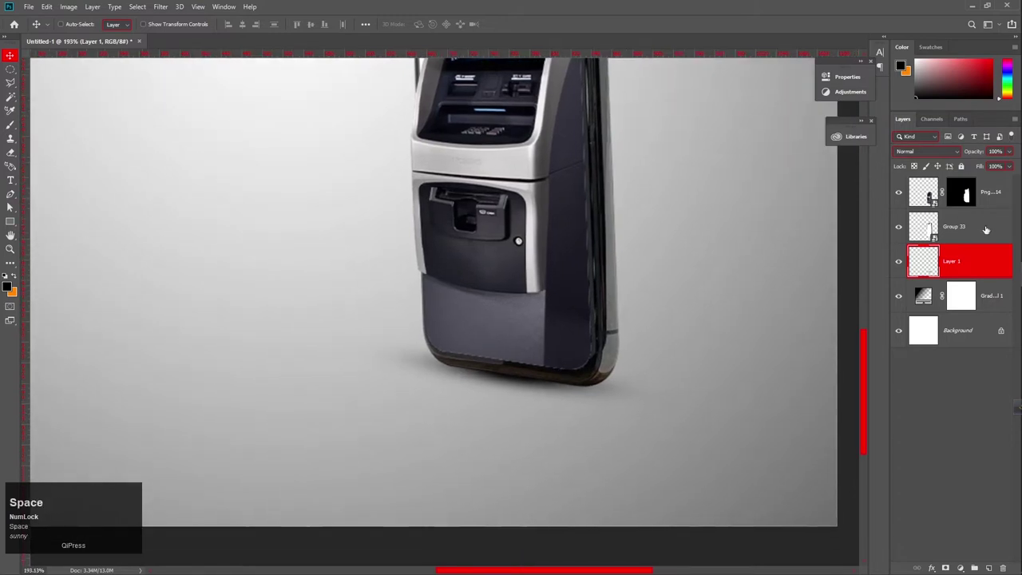
click(986, 230)
shift+click(1004, 192)
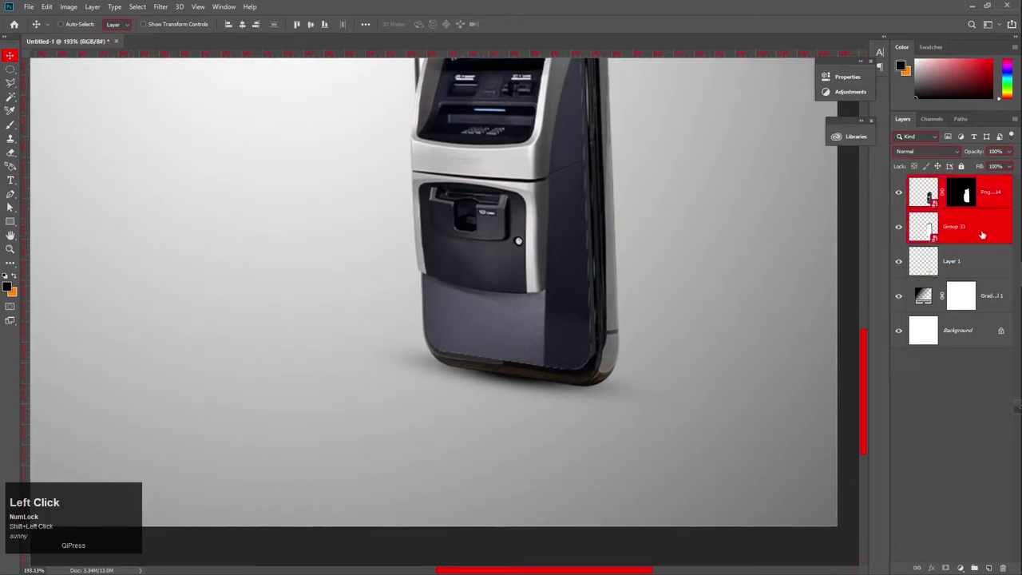
key(ctrl)
key(ctrl+g)
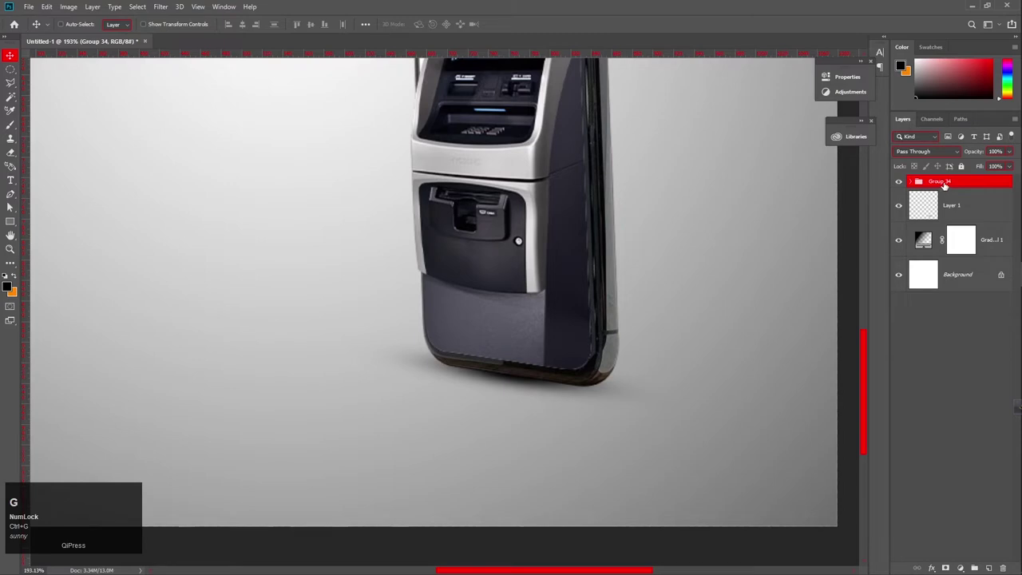
double_click(941, 181)
text(phne)
key(Return)
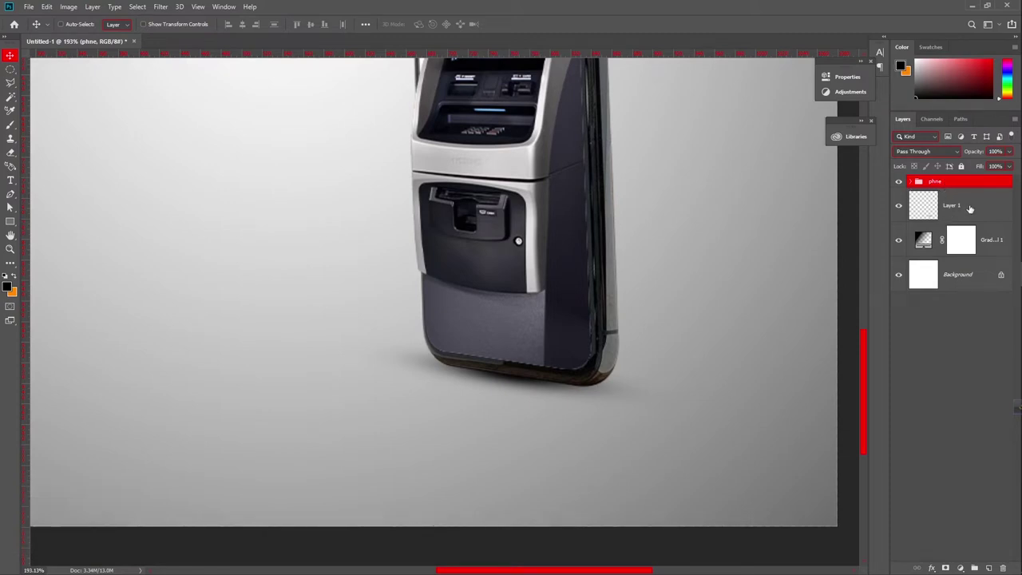
Step: Add a new layer above the phne group and clip it to the group
click(970, 208)
click(965, 183)
click(989, 568)
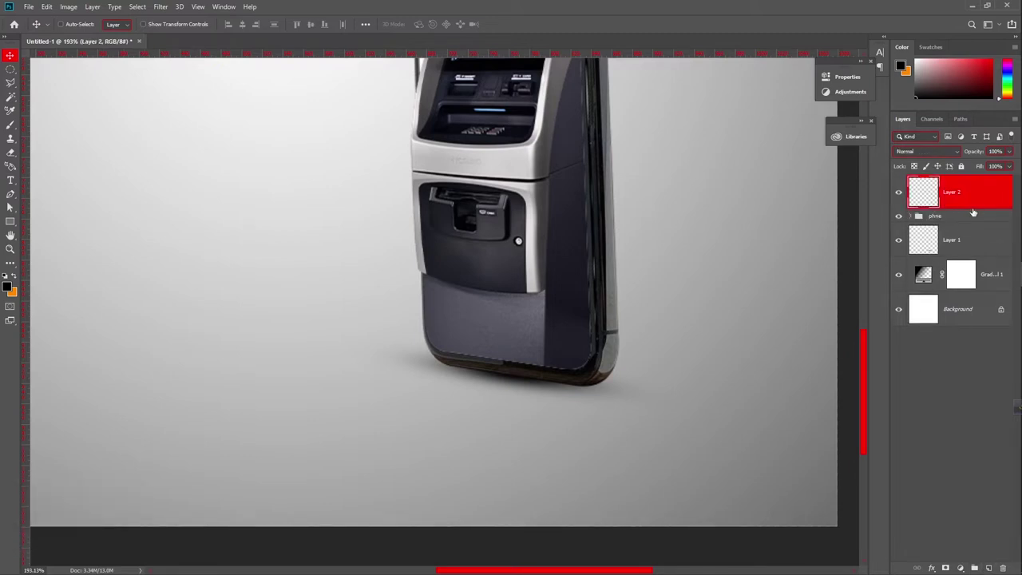
key(alt)
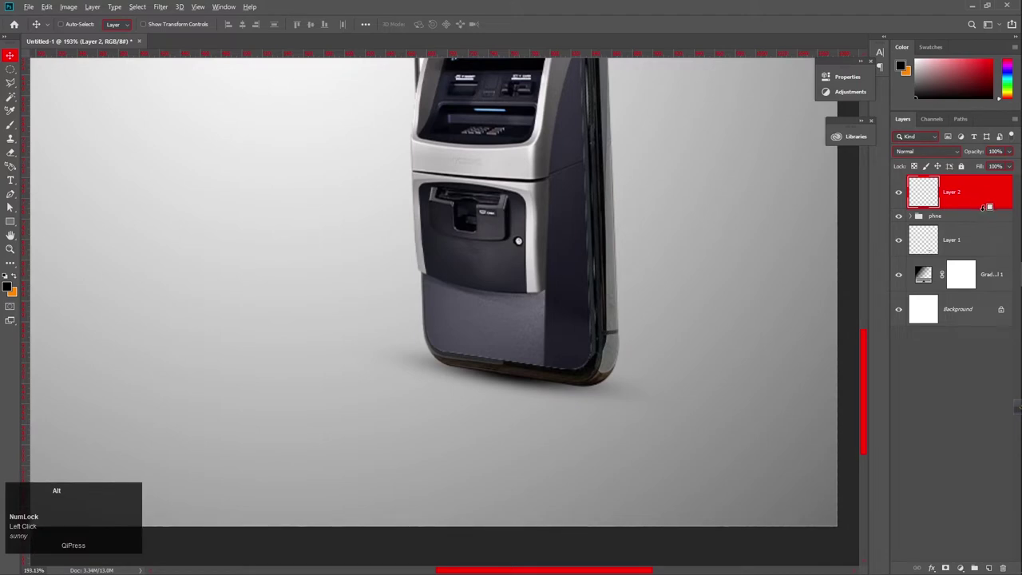
alt+click(981, 207)
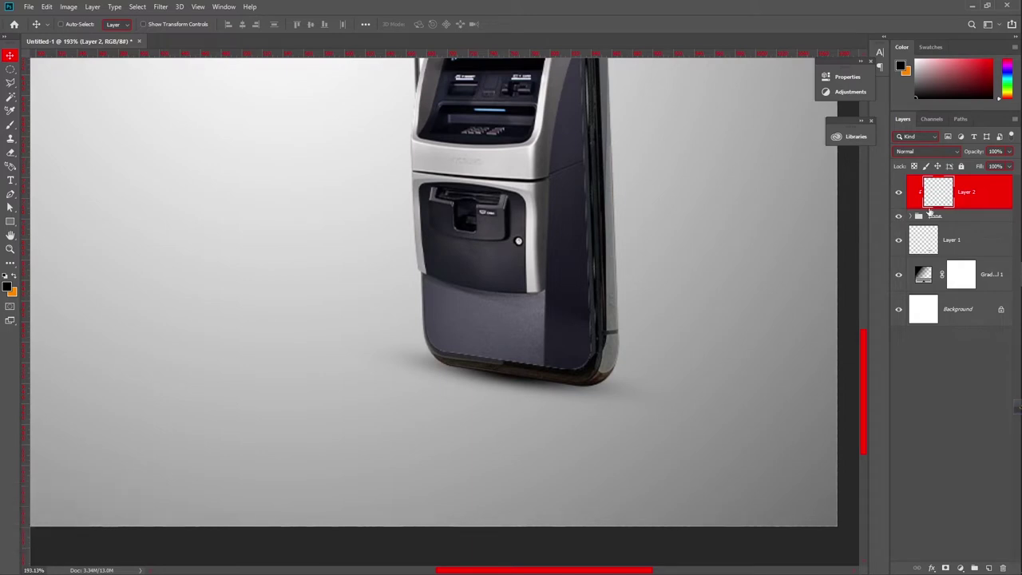
Step: Paint soft black shading along the phone's bottom edge on the clipped layer with a 151 px brush
click(10, 125)
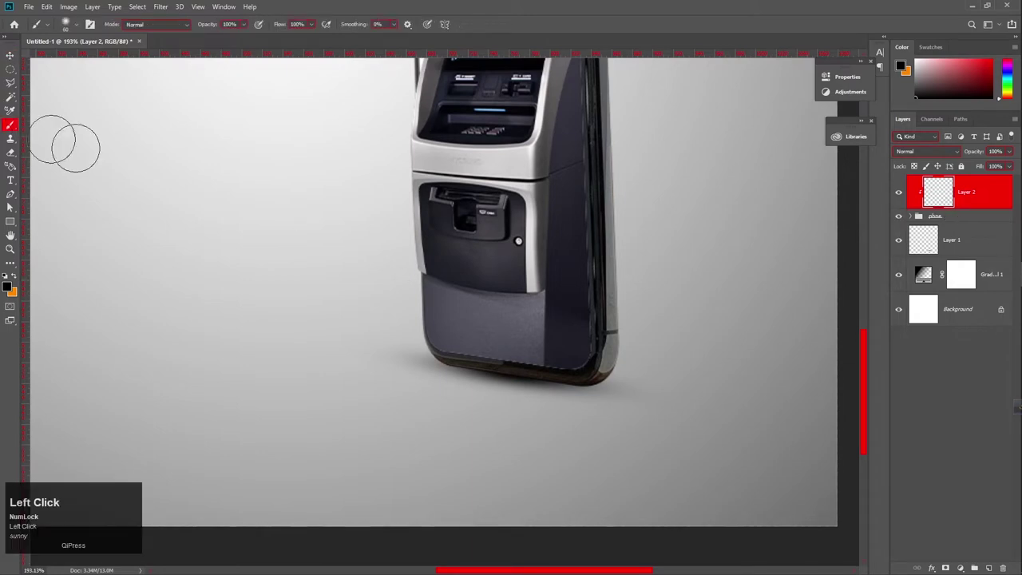
scroll(301, 240, down, 2)
alt+right_click(298, 238)
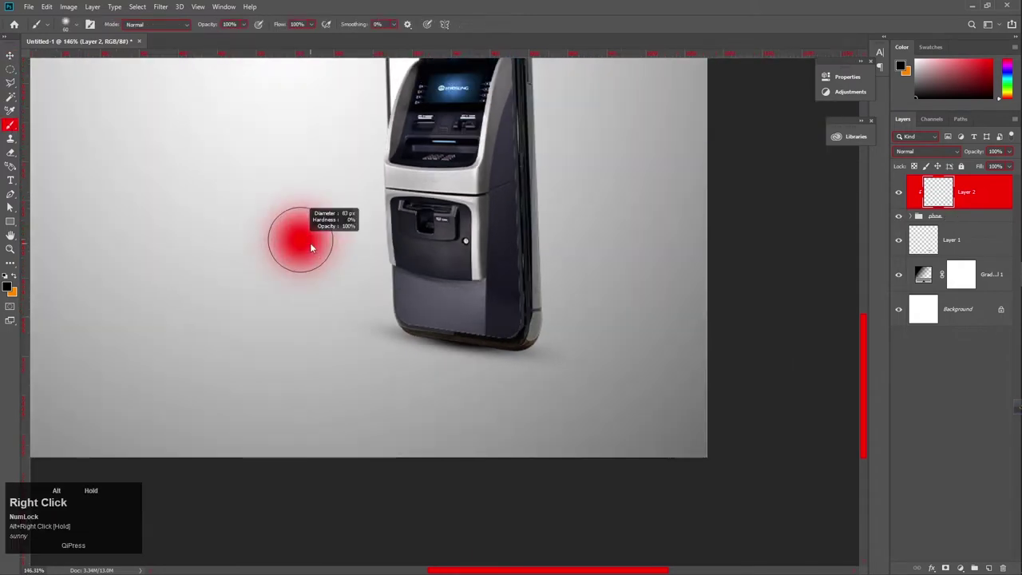
alt+right_click(409, 388)
mouse_move(421, 391)
mouse_down()
mouse_move(500, 404)
mouse_move(383, 391)
mouse_move(394, 390)
mouse_move(460, 402)
mouse_move(381, 398)
mouse_move(539, 401)
mouse_move(523, 411)
mouse_move(392, 401)
mouse_move(499, 406)
mouse_move(422, 392)
mouse_up()
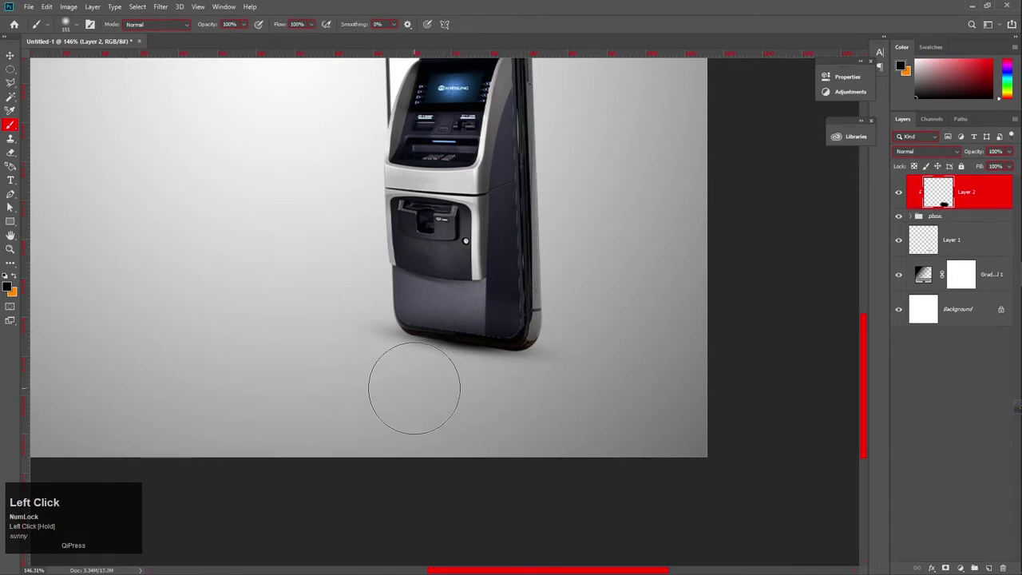
scroll(468, 397, up, 1)
click(10, 55)
scroll(490, 360, down, 3)
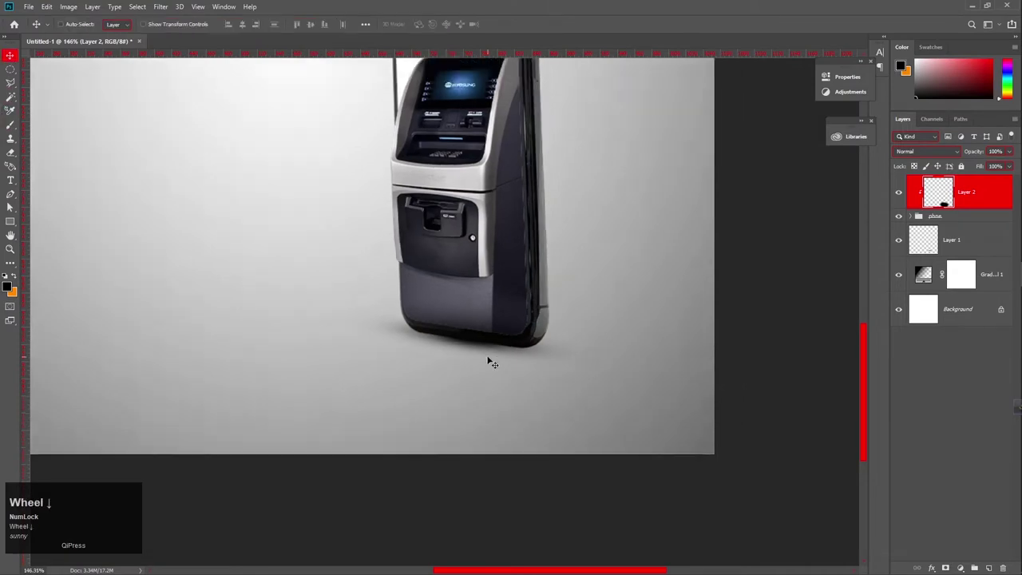
click(490, 361)
key(space)
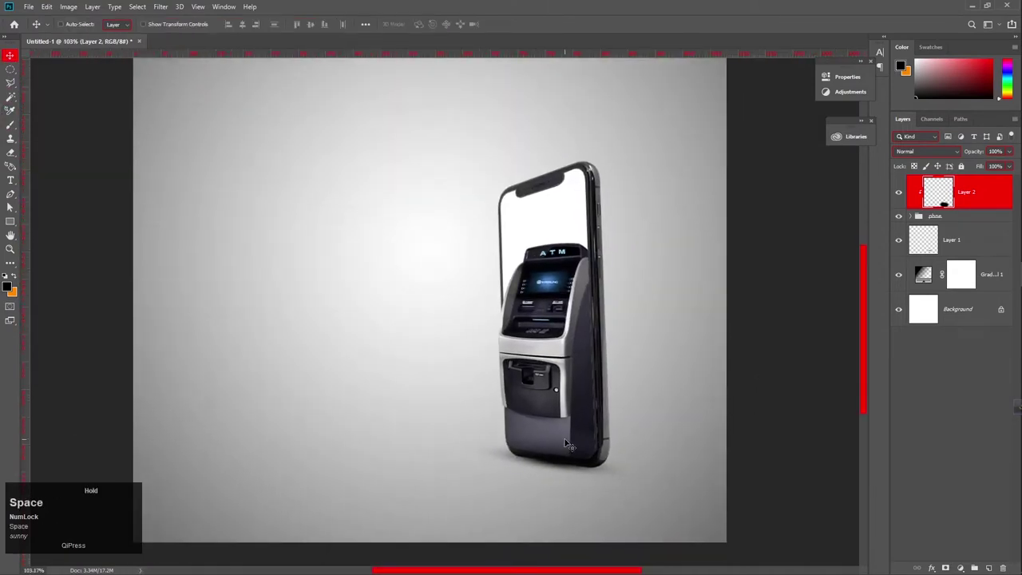
Step: Rename Layer 1, the soft shadow layer beneath the phone, as shadow
scroll(548, 433, down, 1)
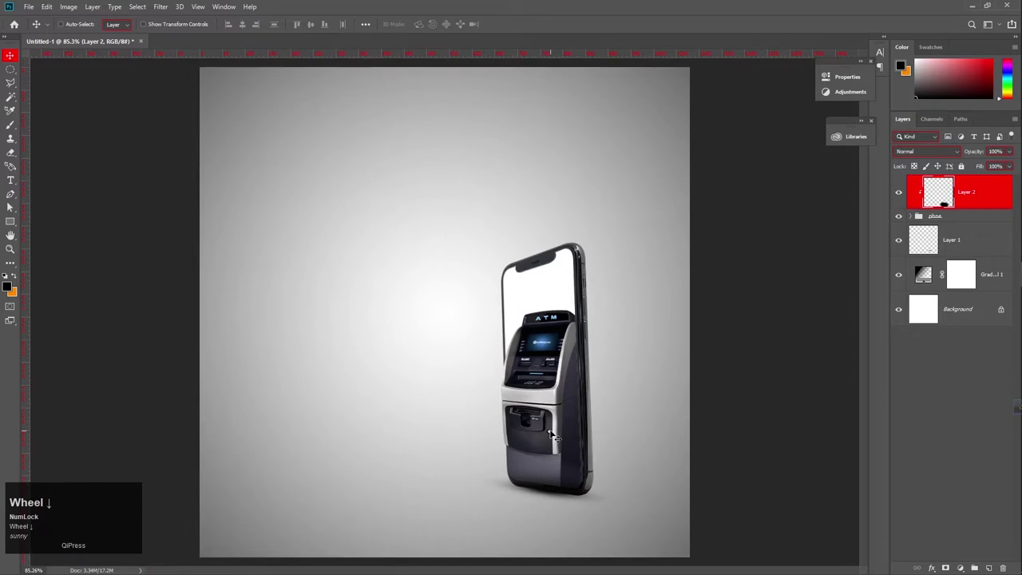
click(958, 241)
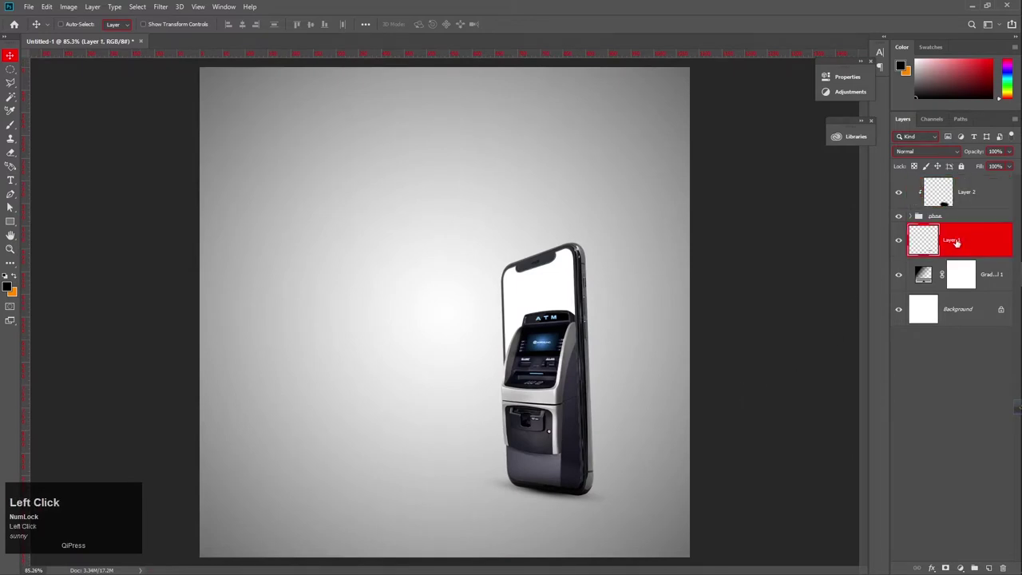
double_click(953, 241)
text(shadow)
key(Return)
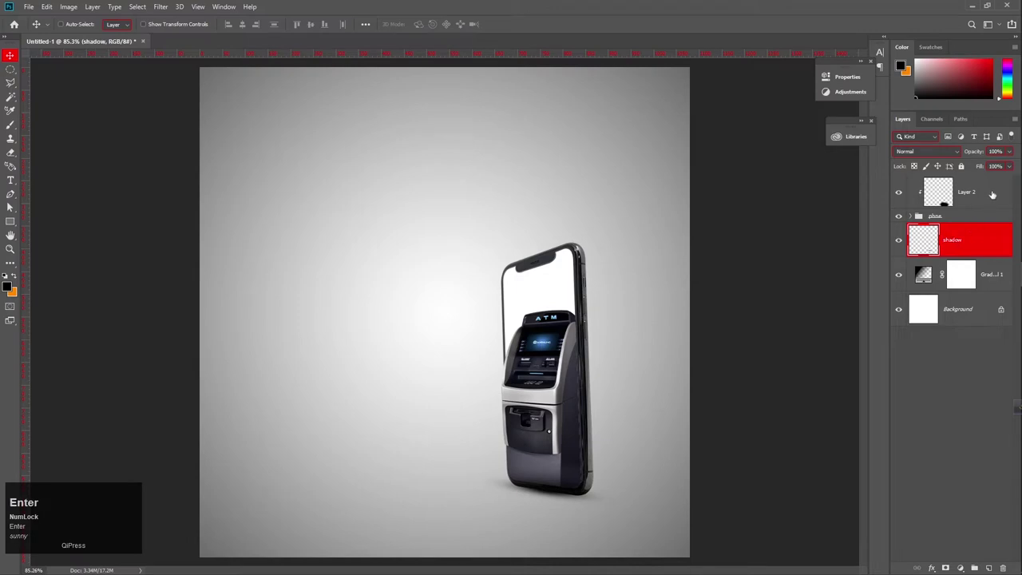
Step: Group Layer 2, the phne group and the shadow layer, and name the new group phone
click(990, 195)
click(982, 238)
shift+click(990, 202)
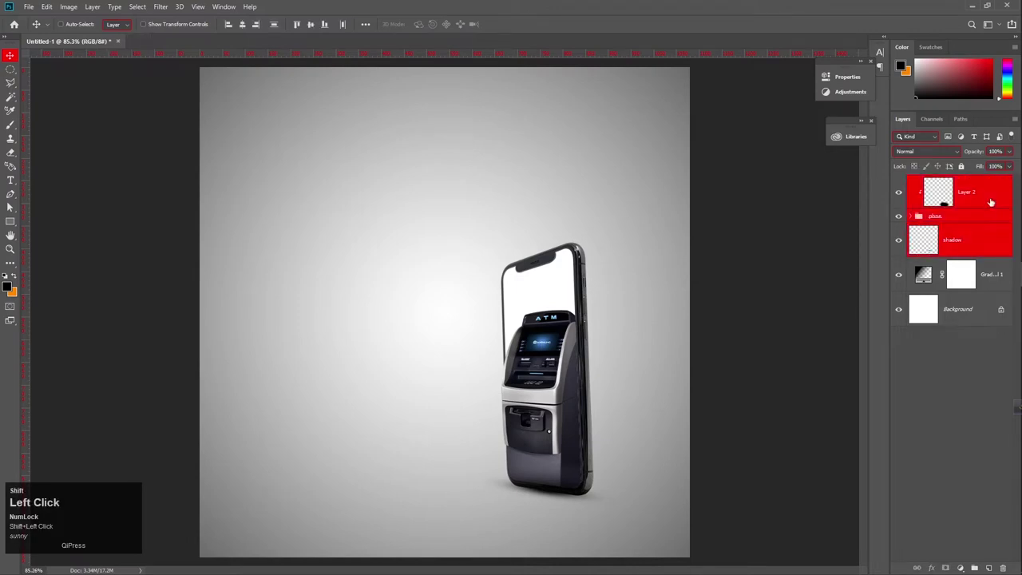
key(ctrl+g)
double_click(942, 181)
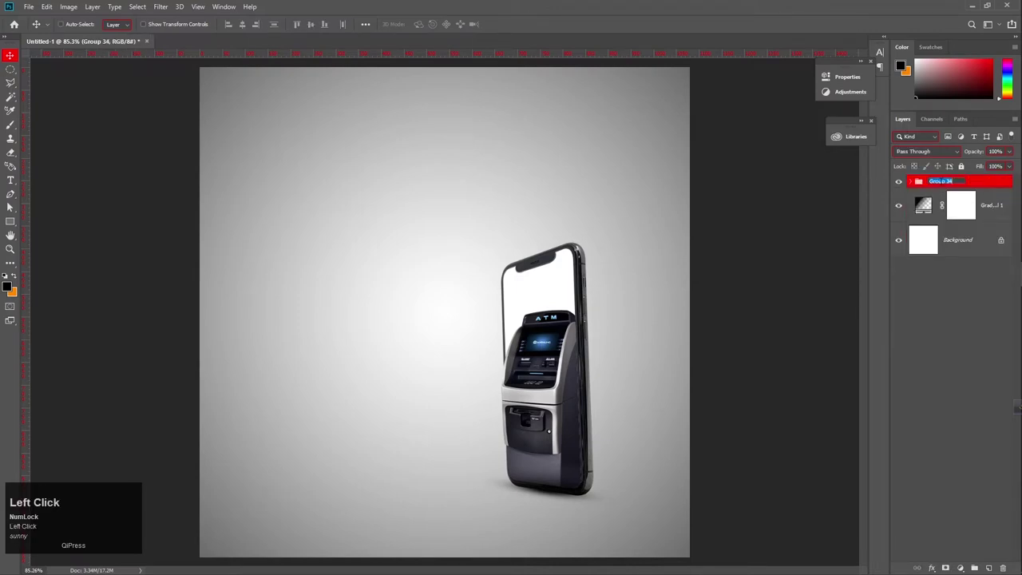
text(phone)
key(Return)
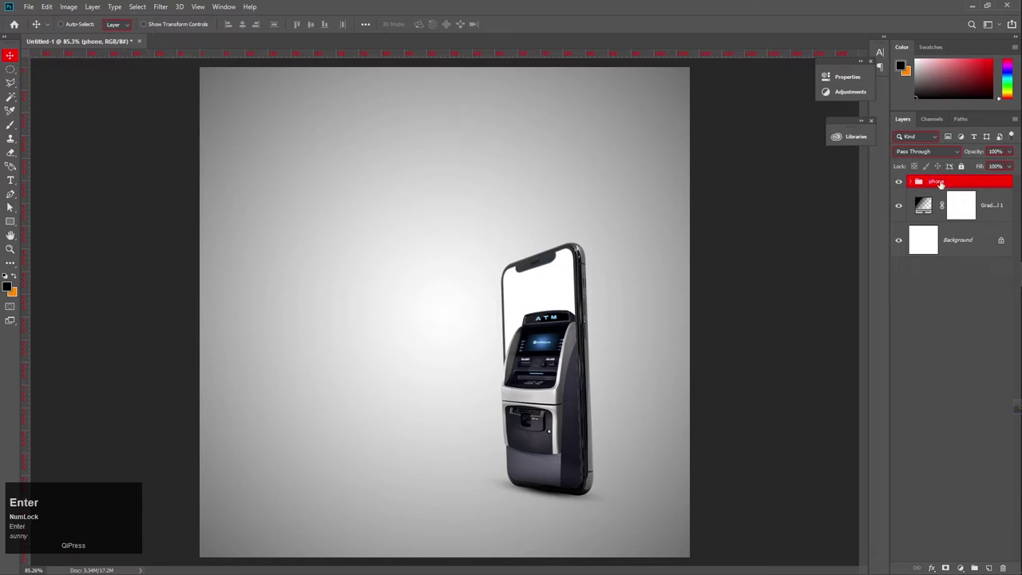
Step: Place the new1 image of the standing man from the new job folder as an embedded object
scroll(411, 213, down, 1)
scroll(424, 258, up, 1)
click(27, 7)
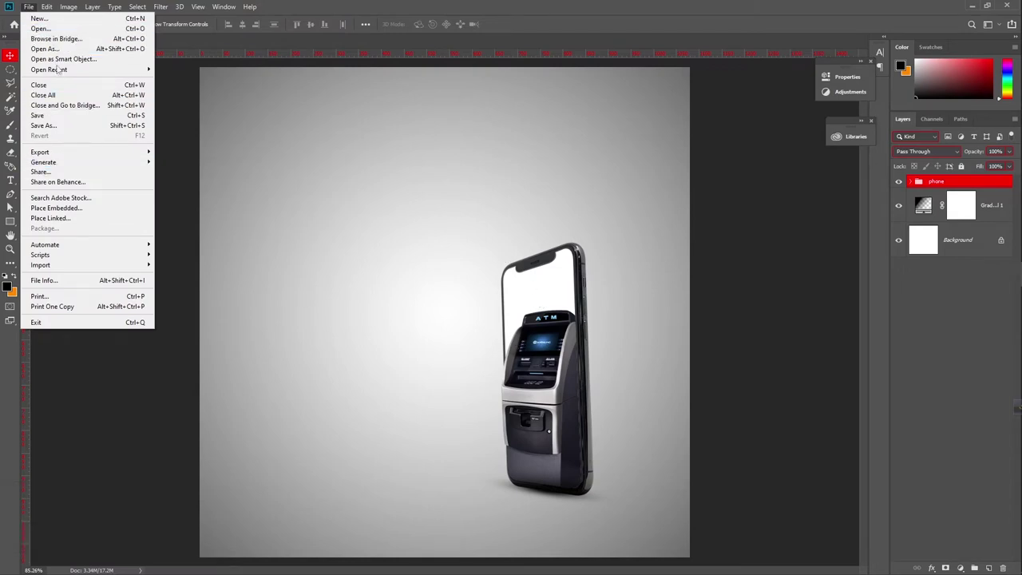
click(93, 210)
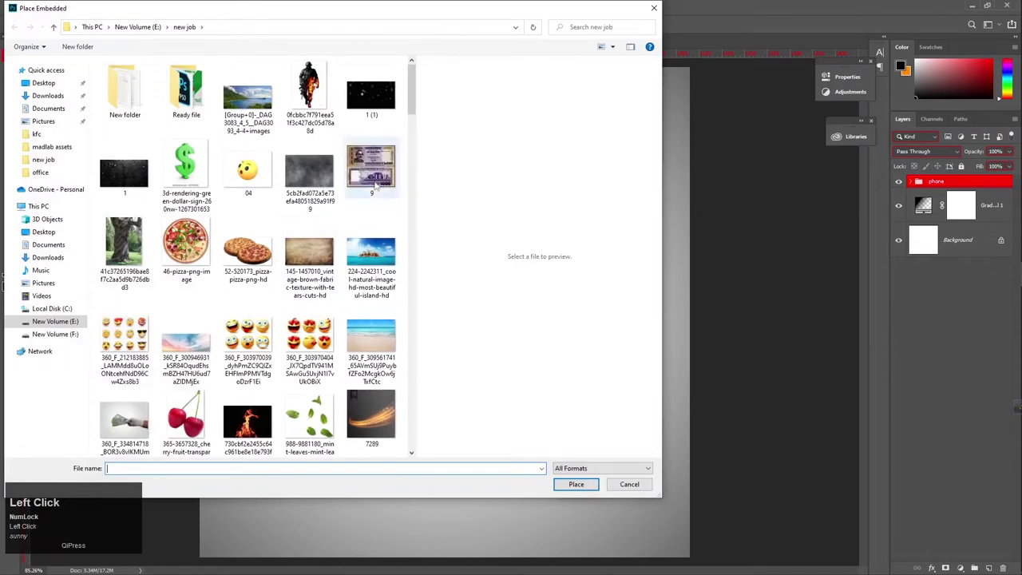
drag(412, 112, 413, 182)
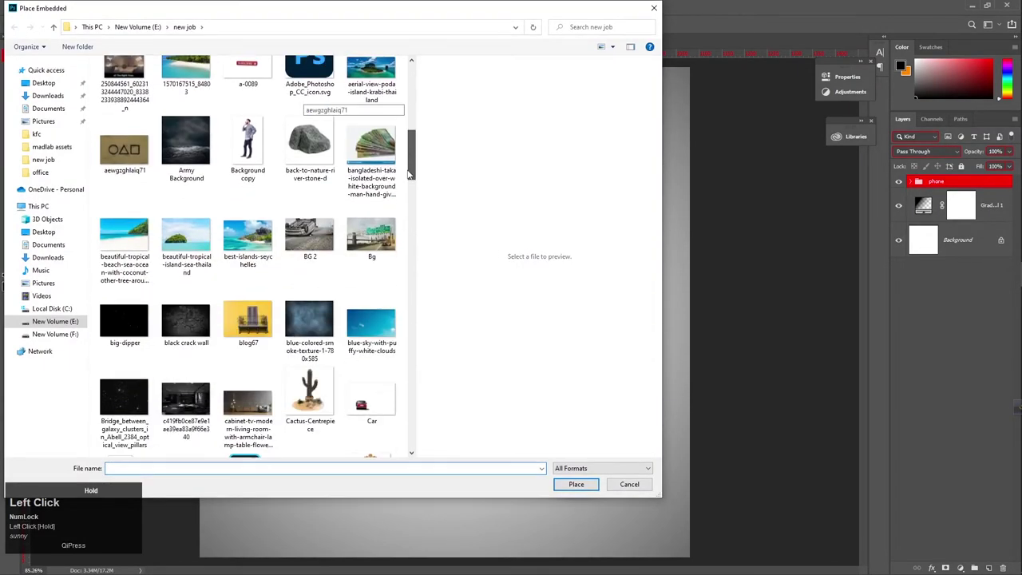
click(244, 142)
drag(413, 149, 397, 292)
click(366, 300)
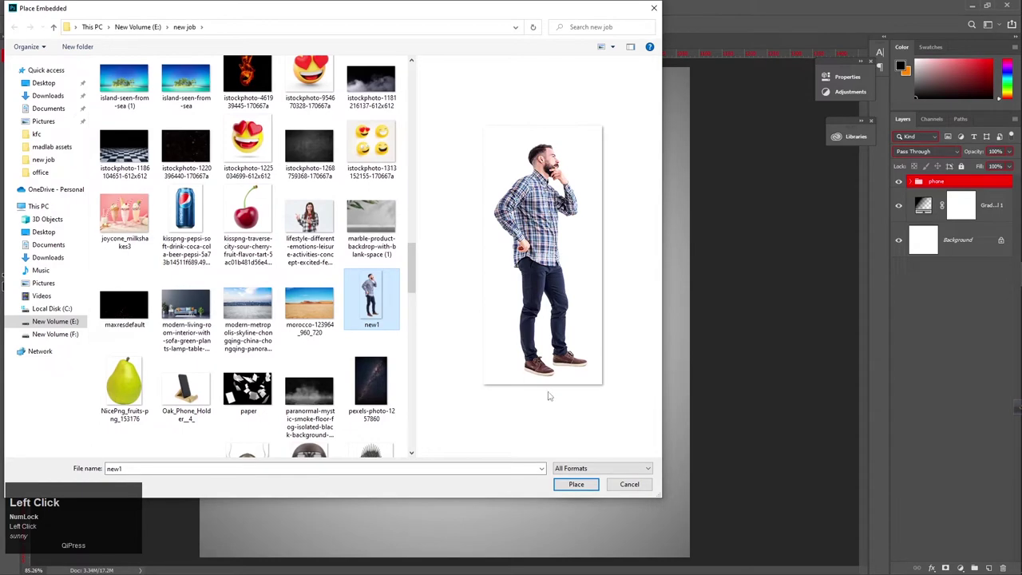
click(576, 485)
Step: Position the man on the floor facing the ATM, commit the placement, and shift him slightly closer to the phone
drag(431, 340, 365, 407)
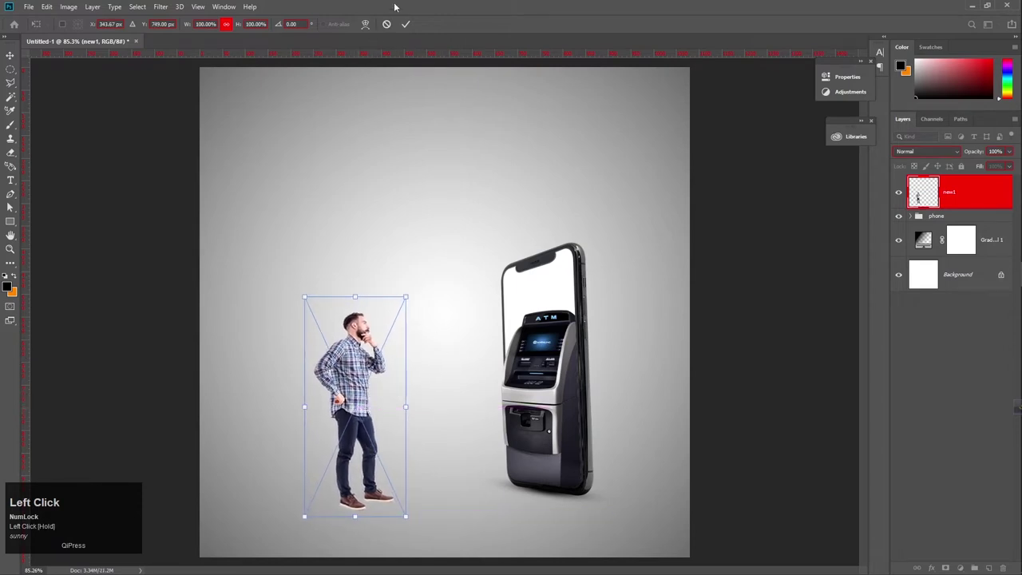
click(406, 25)
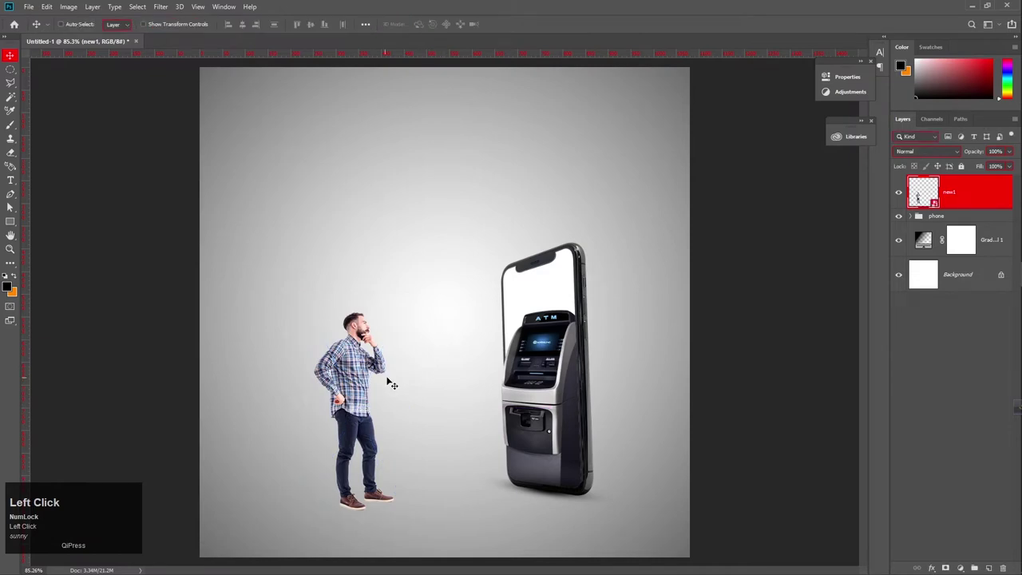
drag(349, 424, 369, 420)
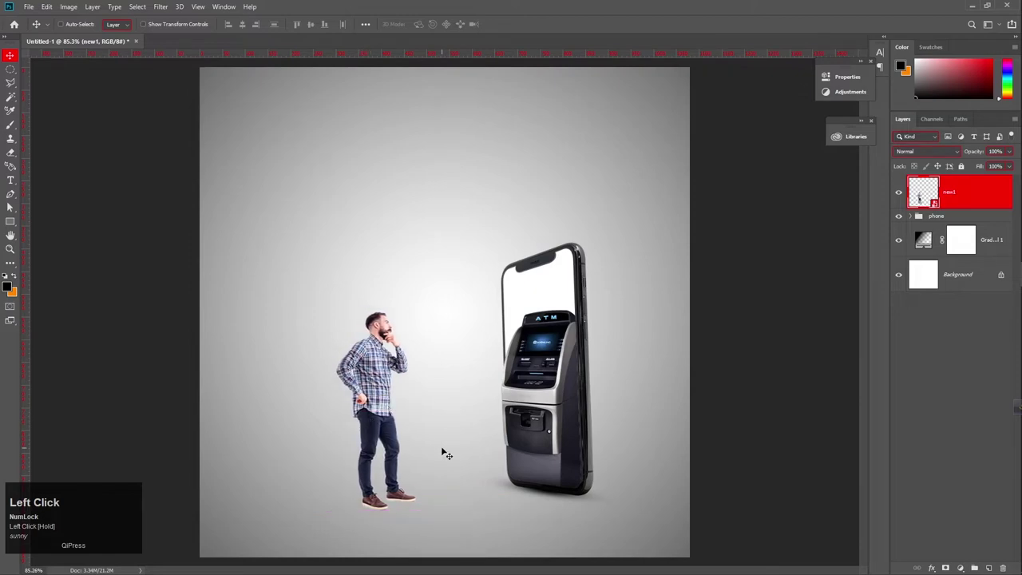
Step: Add a new layer directly above the phone group, beneath the man's layer
scroll(440, 382, up, 2)
scroll(440, 382, up, 5)
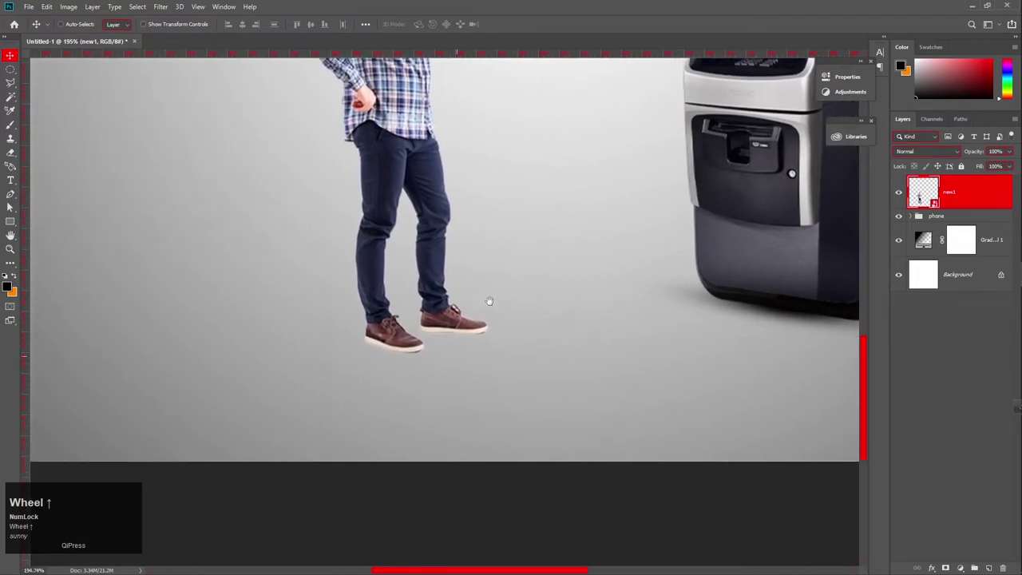
mouse_move(490, 301)
mouse_down()
mouse_move(489, 285)
mouse_move(495, 303)
mouse_up()
click(497, 281)
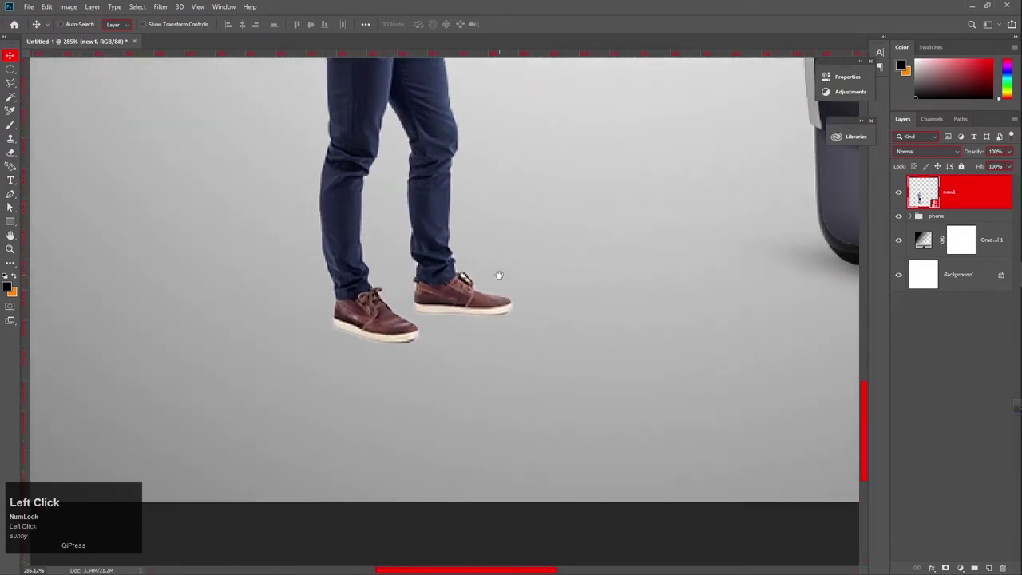
scroll(484, 285, up, 2)
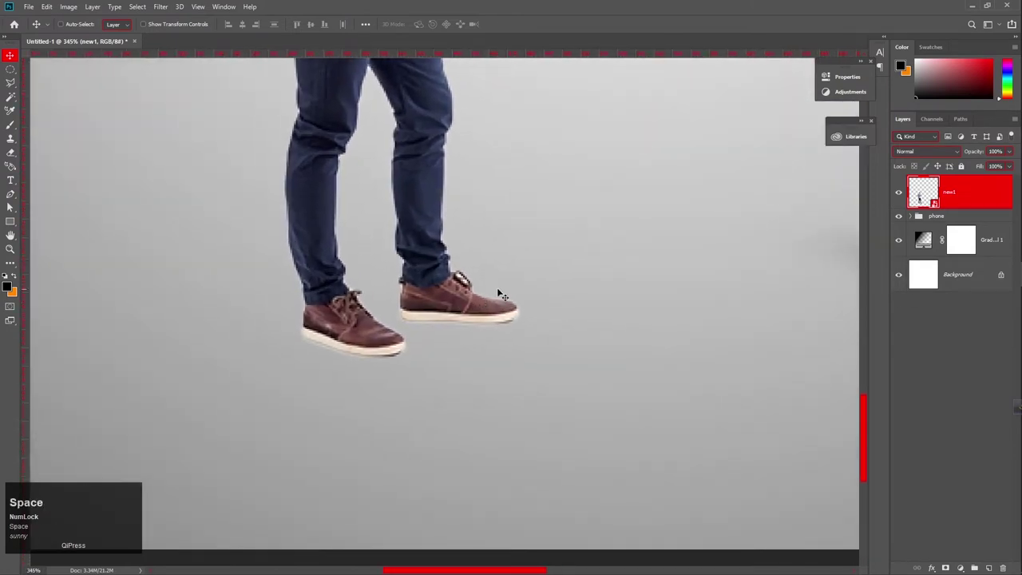
click(963, 219)
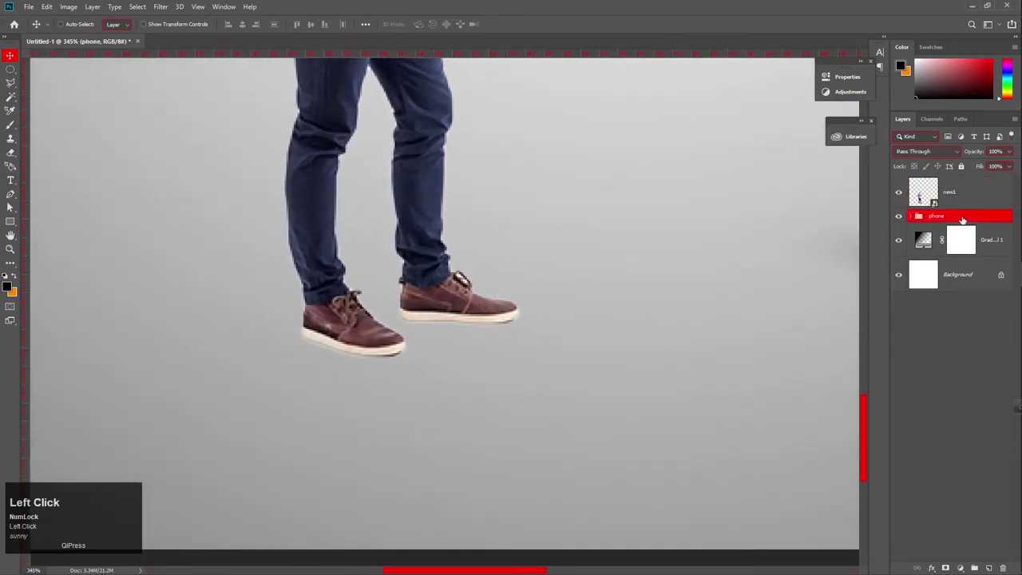
click(989, 567)
Step: Paint thin black contact shadows along the soles of both shoes with a soft 11 px brush
click(10, 126)
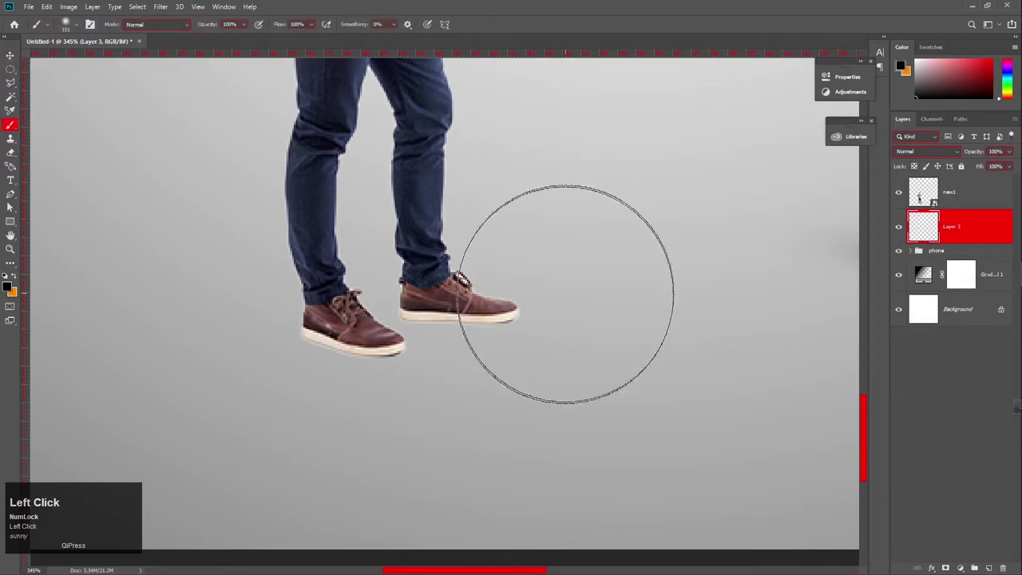
alt+right_click(514, 306)
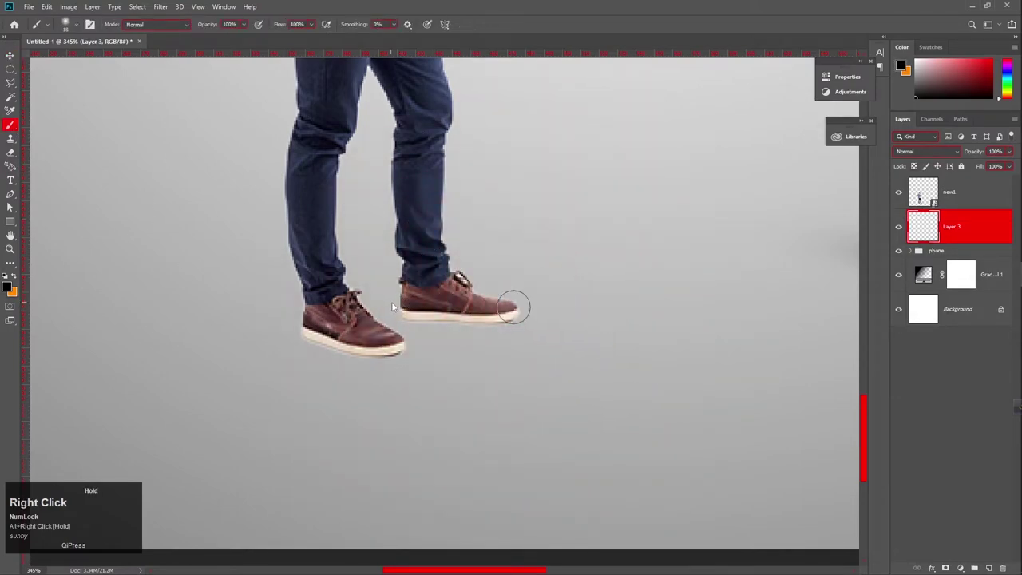
scroll(362, 330, up, 5)
alt+right_click(354, 330)
scroll(317, 345, up, 1)
click(317, 345)
key(space)
mouse_move(235, 347)
mouse_down()
mouse_move(357, 378)
mouse_move(435, 383)
mouse_move(401, 388)
mouse_move(313, 368)
mouse_move(295, 362)
mouse_move(322, 369)
mouse_move(243, 336)
mouse_move(387, 382)
mouse_move(473, 393)
mouse_move(518, 376)
mouse_move(436, 388)
mouse_move(504, 295)
mouse_move(338, 343)
mouse_move(552, 343)
mouse_move(338, 338)
mouse_move(597, 347)
mouse_move(634, 337)
mouse_move(603, 348)
mouse_move(327, 344)
mouse_move(597, 350)
mouse_move(368, 349)
mouse_move(476, 351)
mouse_up()
key(ctrl+space)
scroll(476, 353, down, 3)
scroll(476, 352, down, 5)
click(477, 352)
scroll(477, 352, down, 2)
click(449, 366)
scroll(449, 366, up, 3)
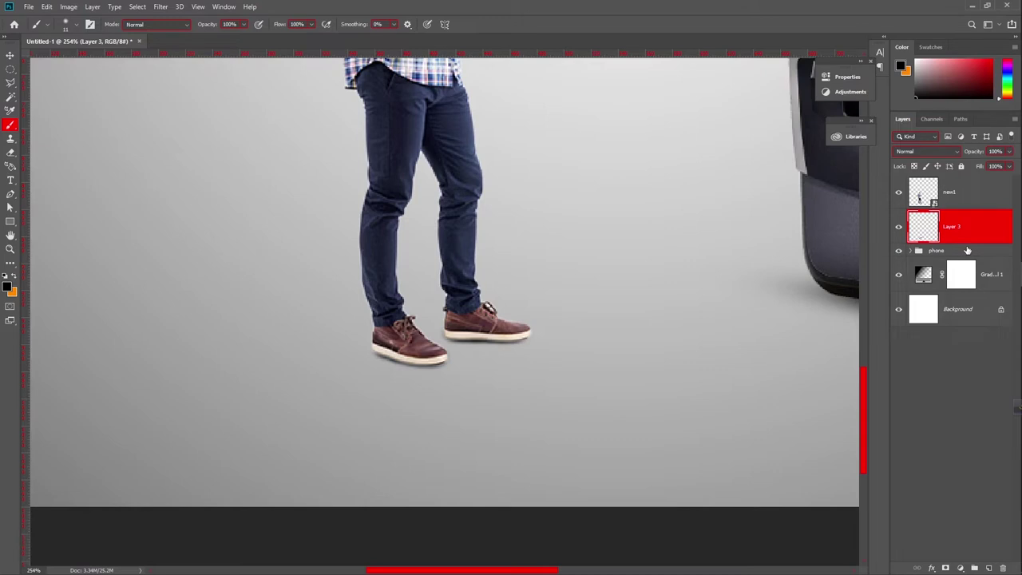
Step: Add a layer above Layer 3 and stamp one soft black spot between the man and the ATM with a 151 px brush
click(989, 568)
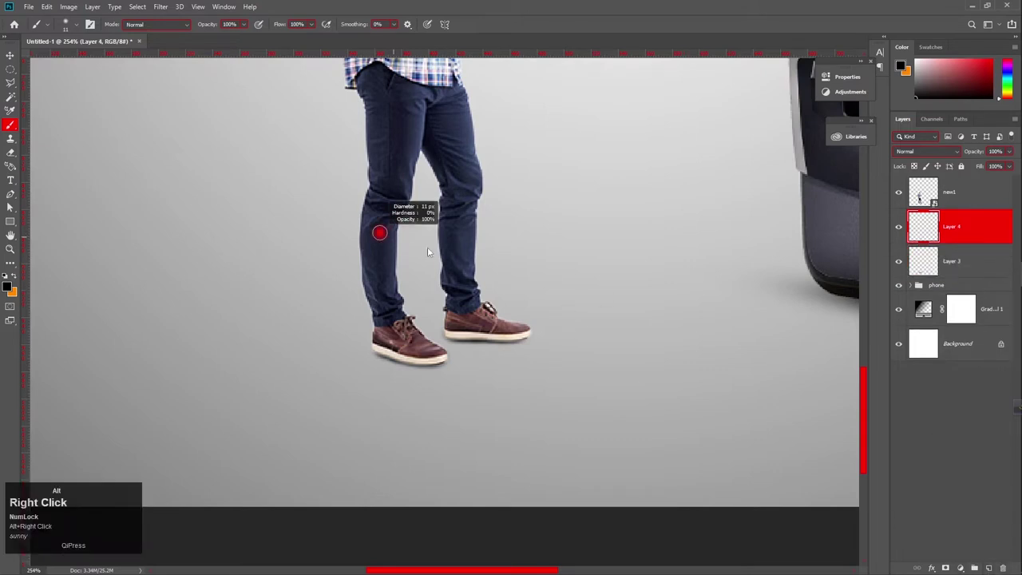
mouse_move(624, 170)
mouse_down()
mouse_move(564, 315)
mouse_move(509, 316)
mouse_up()
scroll(564, 315, down, 5)
click(502, 265)
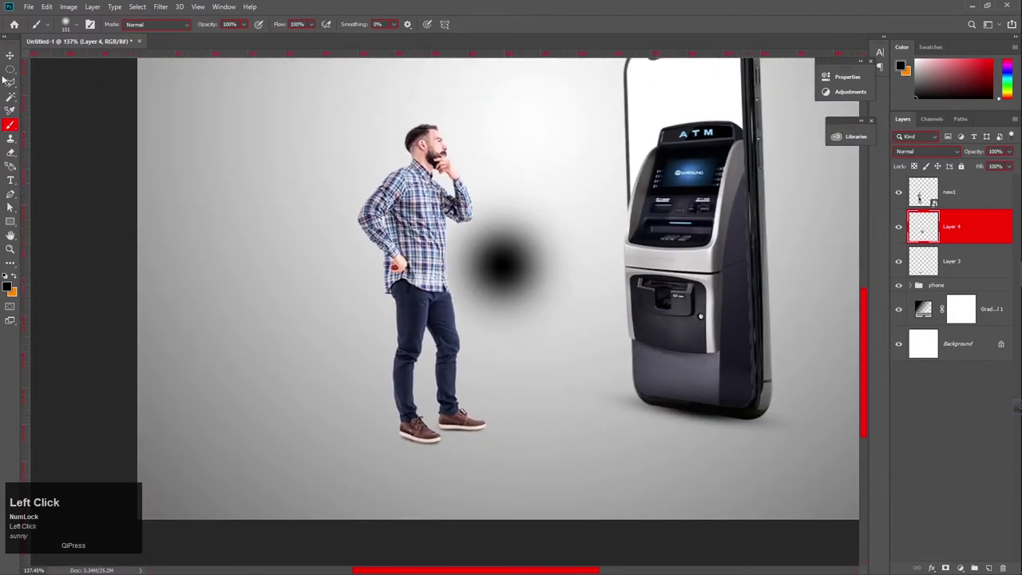
Step: Transform the black spot to 109.54% width and 39.51% height and move it under the shoes at X 418 px, Y 961 px
key(ctrl)
key(ctrl+t)
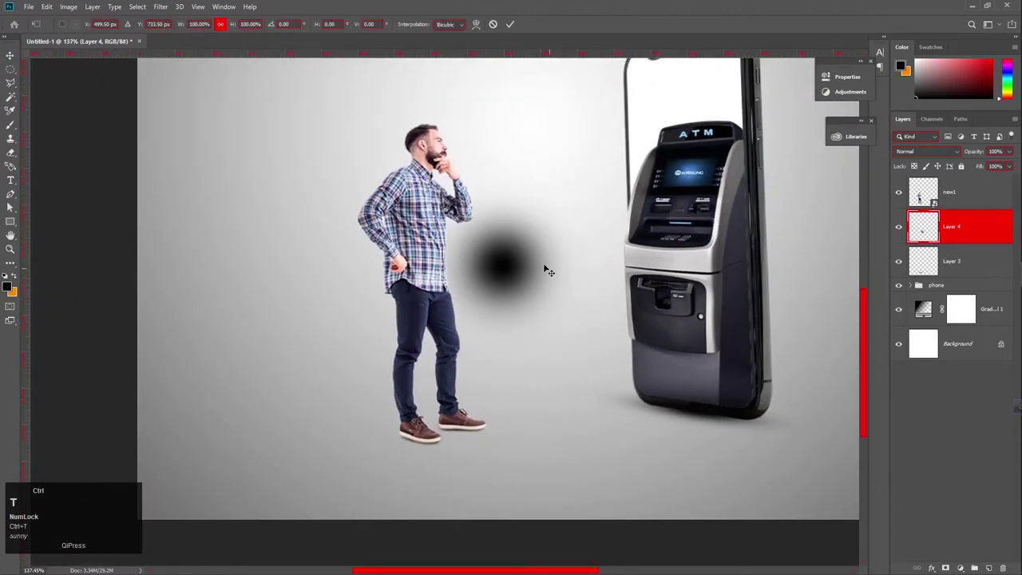
drag(503, 208, 469, 449)
drag(535, 433, 551, 434)
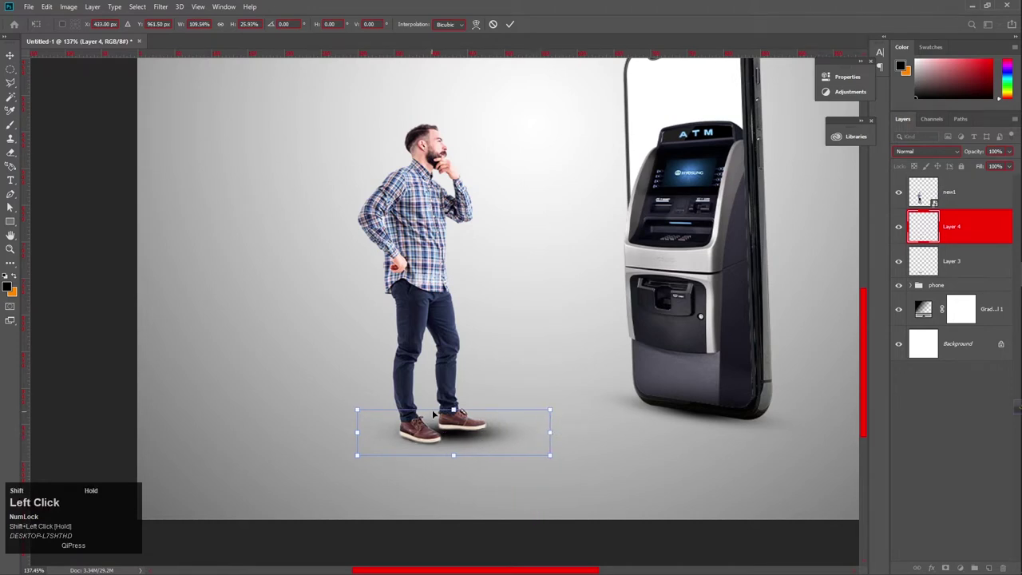
drag(453, 410, 453, 385)
drag(483, 433, 473, 444)
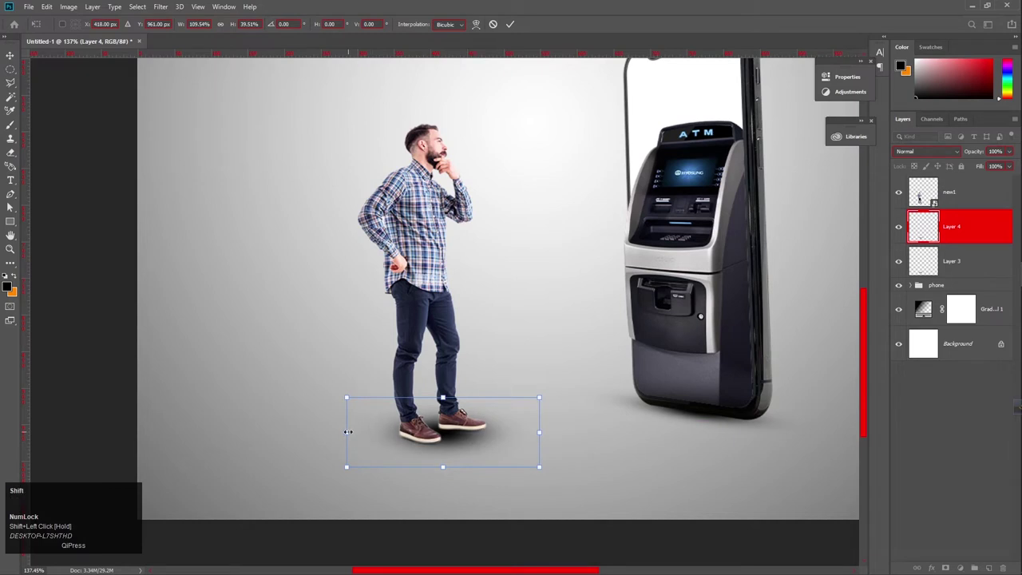
Step: Widen the floor shadow to 159.75% around the man's feet and commit the transform
drag(348, 432, 333, 433)
drag(540, 434, 582, 433)
drag(332, 433, 302, 433)
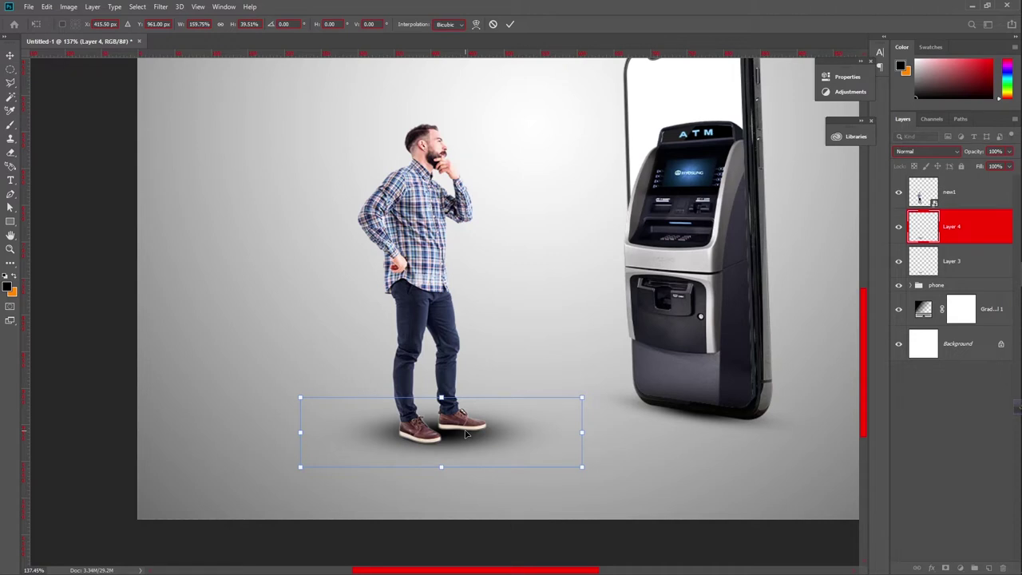
scroll(466, 433, up, 3)
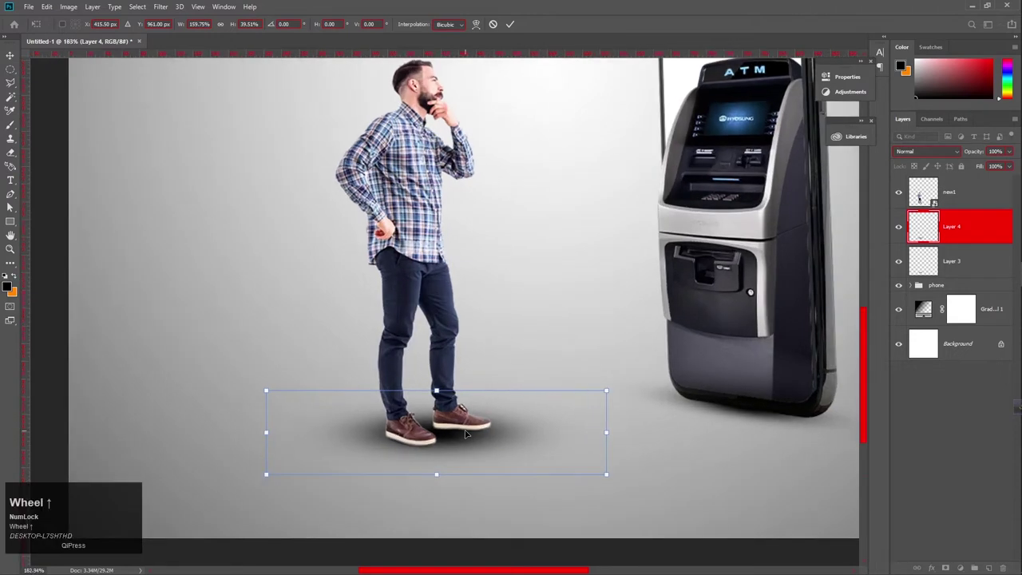
click(511, 25)
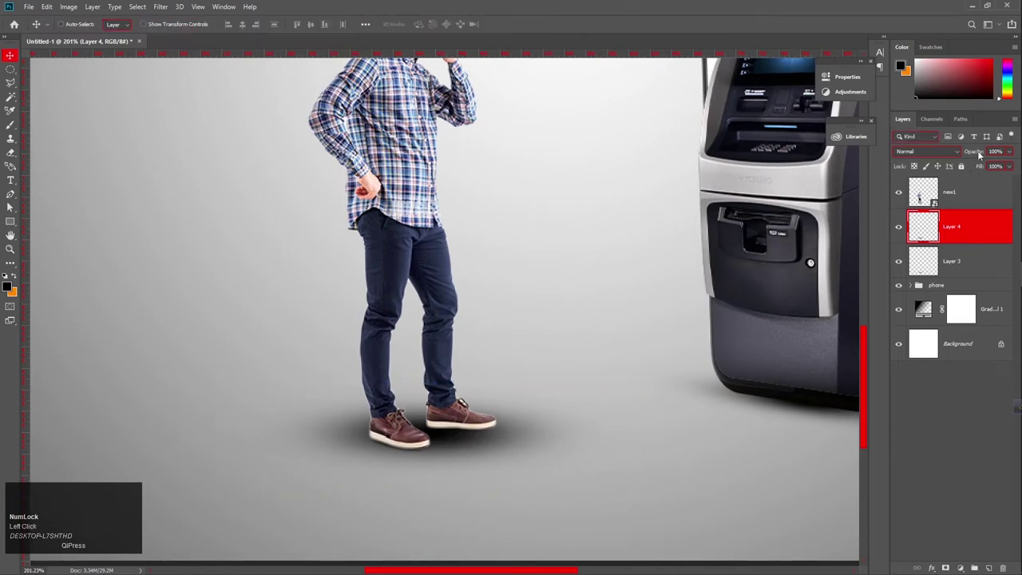
Step: Set the opacity of the man's floor shadow layer to 60%
drag(979, 153, 967, 203)
drag(968, 154, 959, 153)
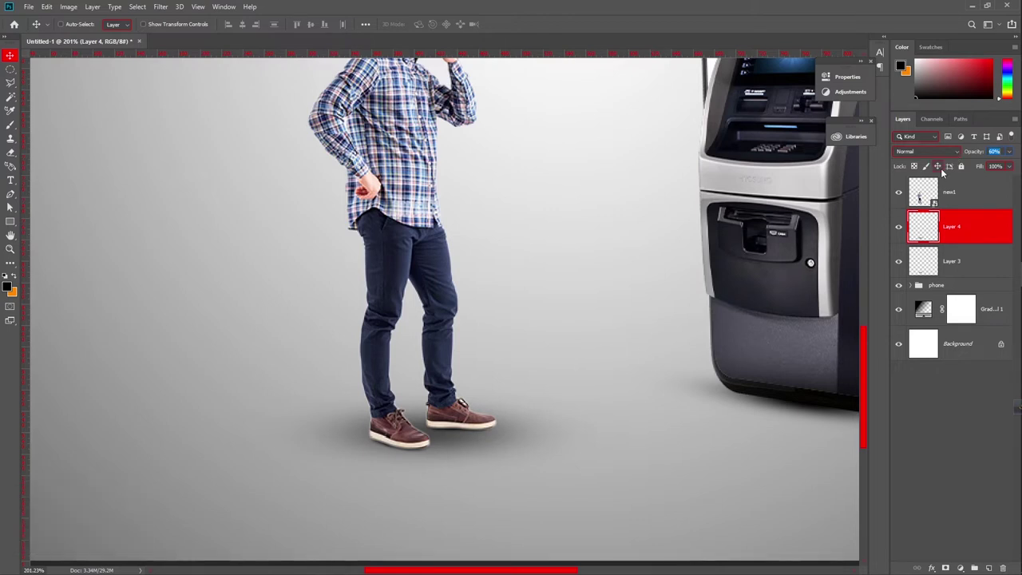
key(Return)
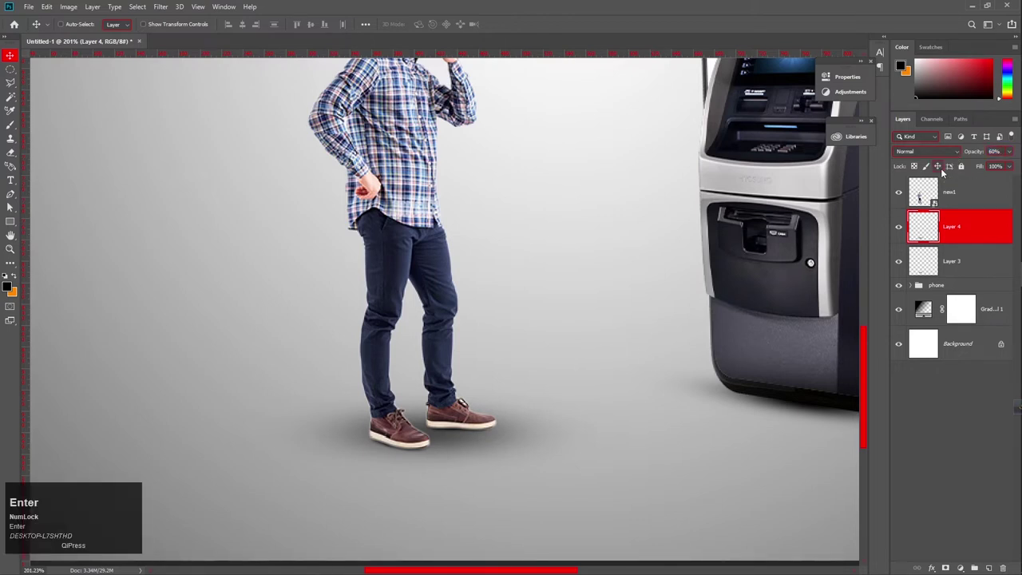
Step: Examine the whole composite and compare the floor shadows under the man and the phone
scroll(478, 357, down, 5)
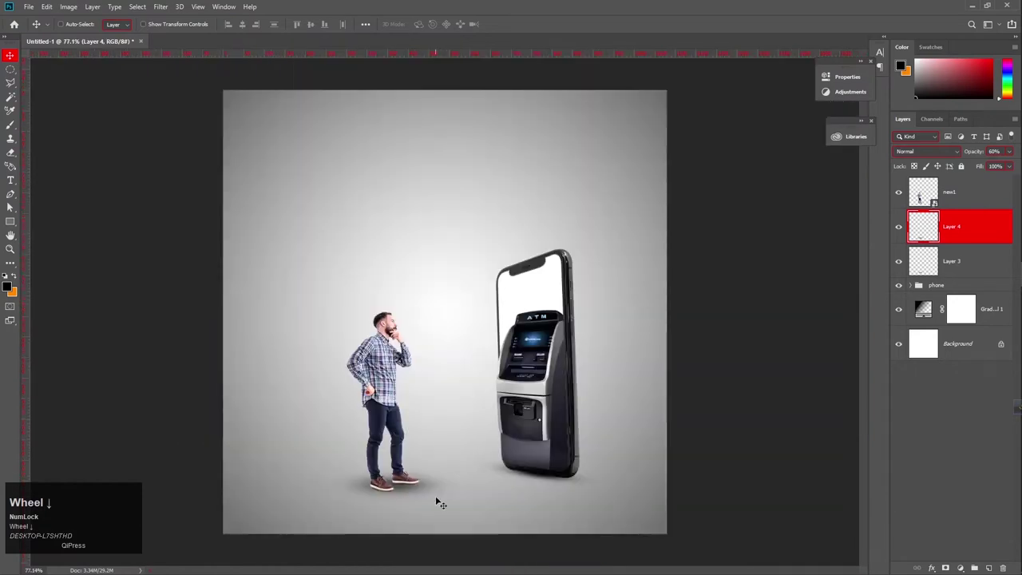
click(468, 449)
drag(468, 449, 482, 432)
click(482, 432)
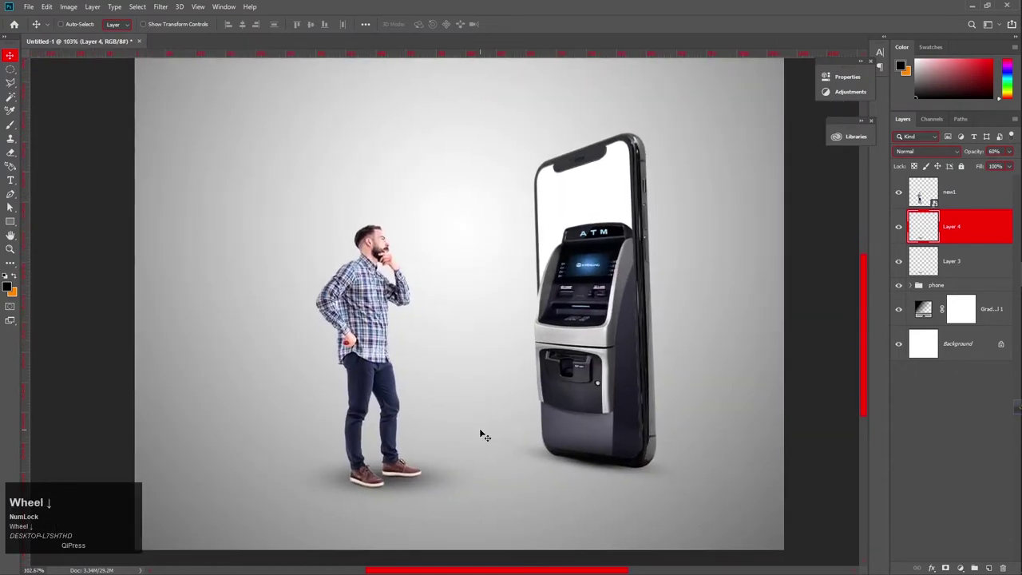
click(479, 428)
click(479, 424)
click(591, 447)
drag(591, 447, 558, 397)
click(565, 426)
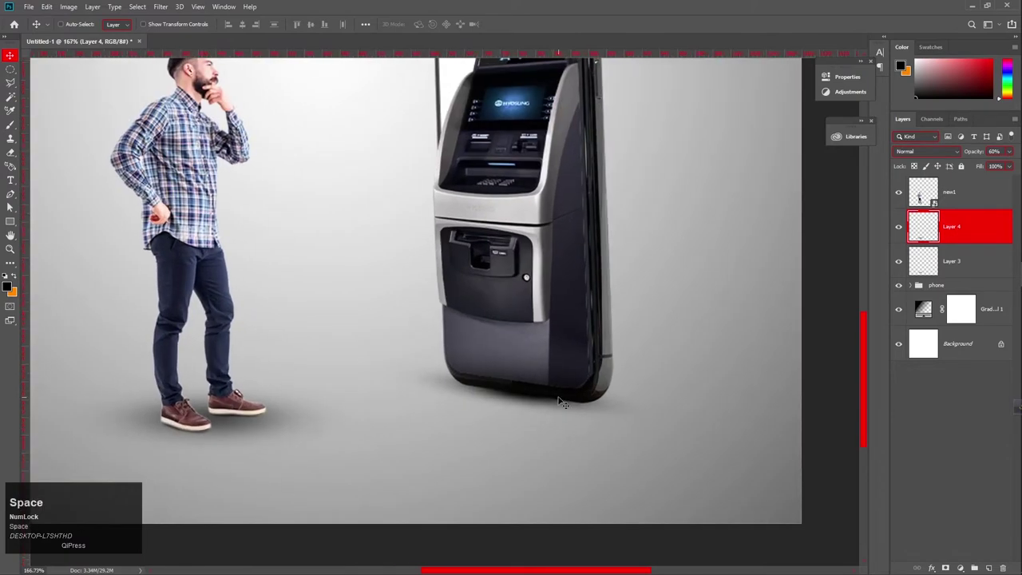
scroll(563, 404, down, 3)
scroll(567, 409, up, 3)
scroll(573, 416, up, 1)
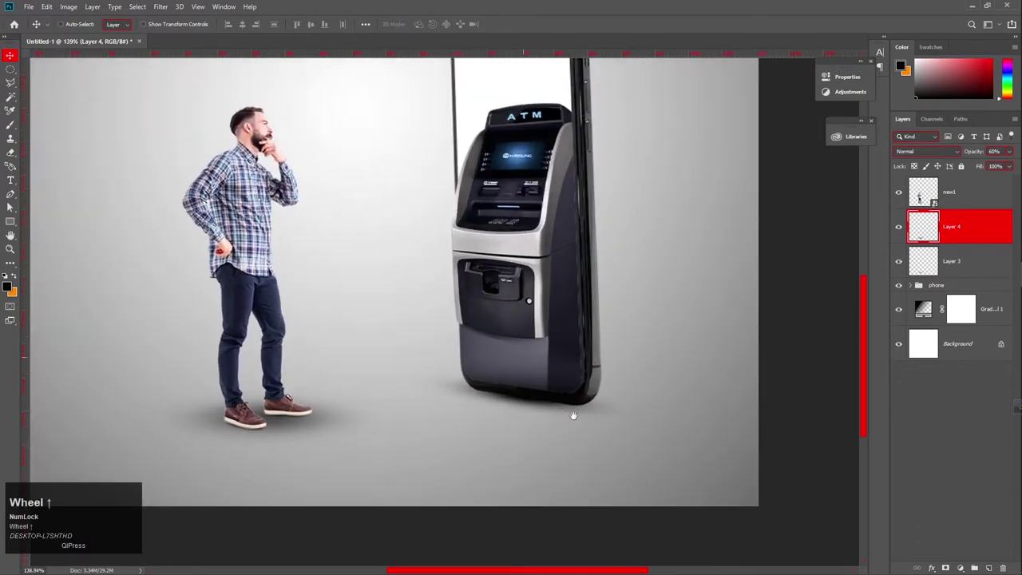
Step: Add a new layer above the shadow layer in the phone group and paint one soft black brush spot between the man and the phone
click(10, 124)
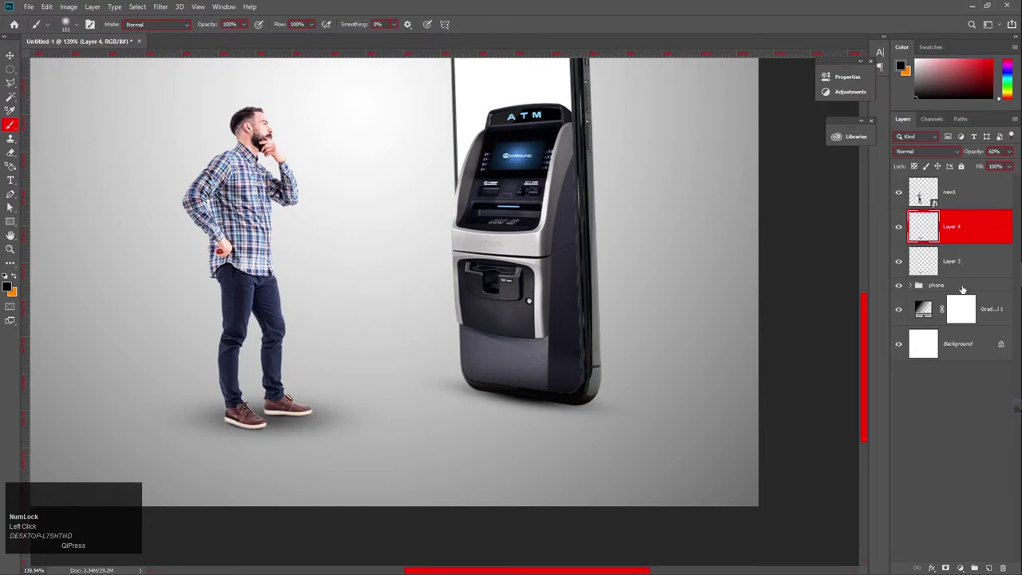
click(935, 286)
click(910, 286)
click(988, 358)
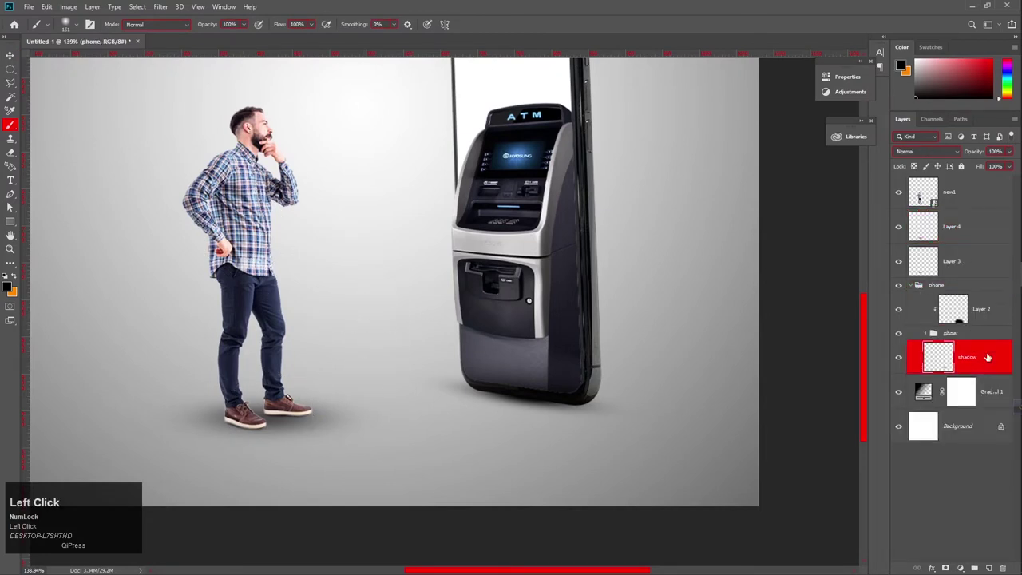
click(988, 568)
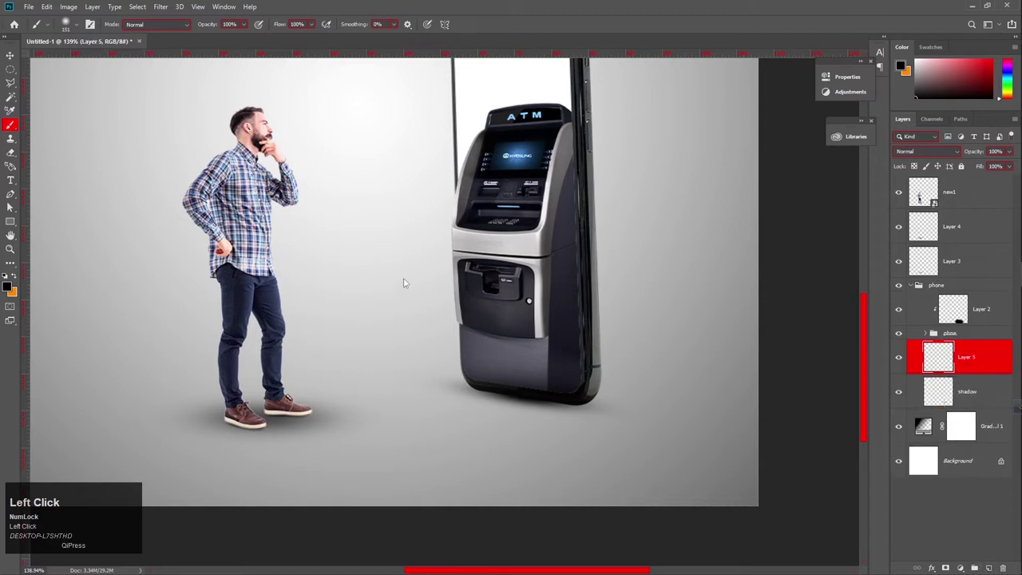
click(418, 209)
Step: Transform the black spot to 111.62% width, 48.56% height and 7.93° rotation, placing it beneath the phone at X 746.50 px, Y 942 px
click(10, 57)
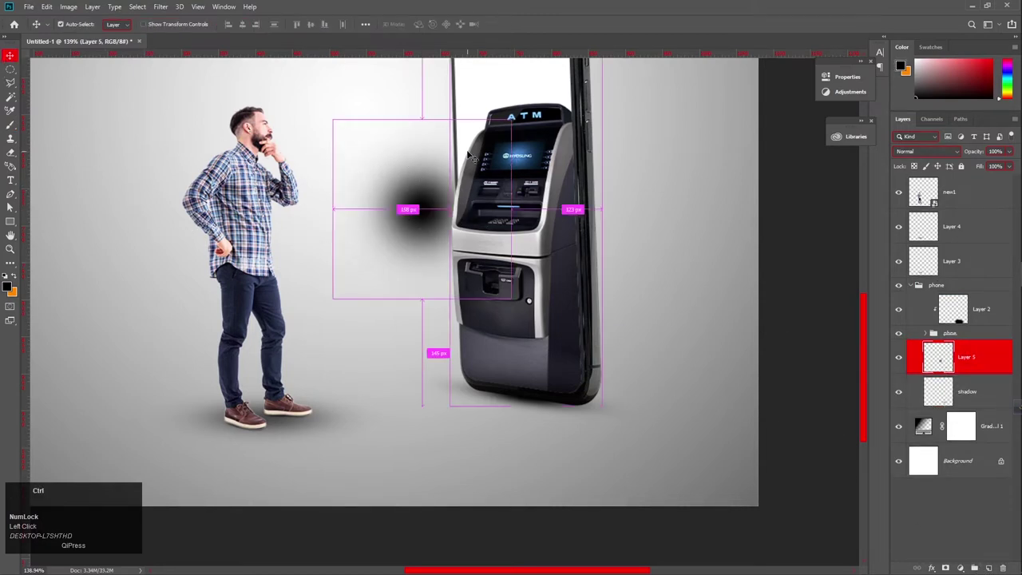
key(ctrl+t)
drag(424, 120, 424, 212)
mouse_move(523, 259)
mouse_down()
mouse_move(587, 256)
mouse_move(576, 256)
mouse_up()
drag(508, 264, 541, 414)
mouse_move(618, 472)
mouse_down()
mouse_move(608, 478)
mouse_move(617, 474)
mouse_up()
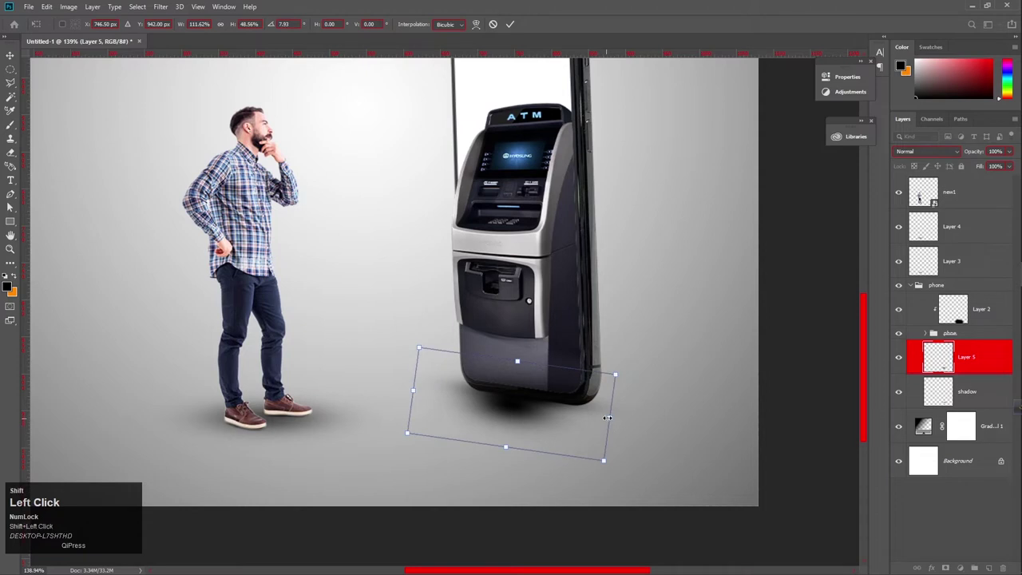
Step: Widen the rotated shadow along the phone's base, shift it slightly up against the phone and commit the transform
drag(607, 418, 650, 421)
drag(581, 414, 575, 406)
click(510, 25)
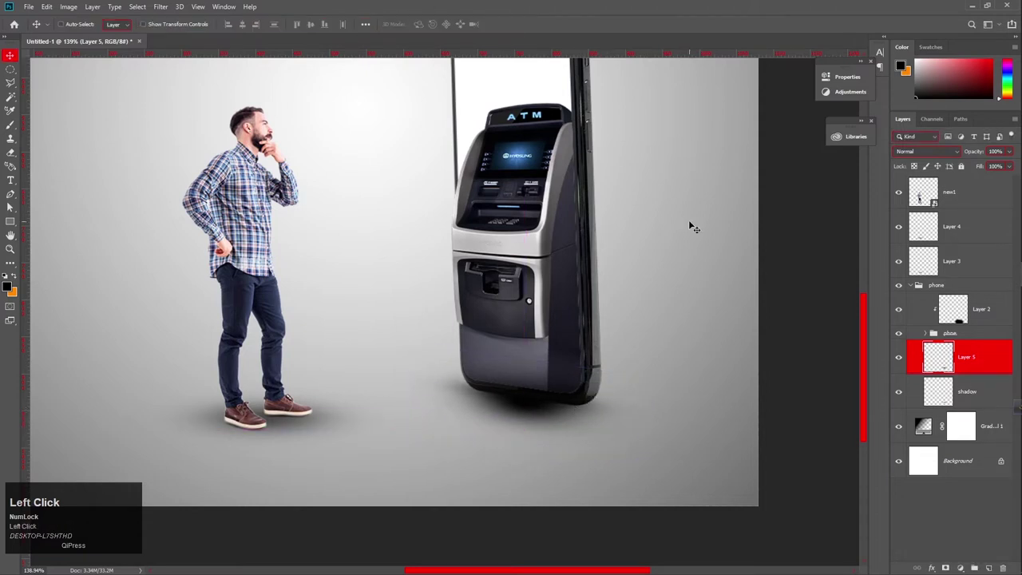
Step: Set the opacity of the new phone shadow layer to 55% and nudge the shadow slightly closer under the phone
drag(969, 153, 940, 163)
drag(536, 412, 531, 410)
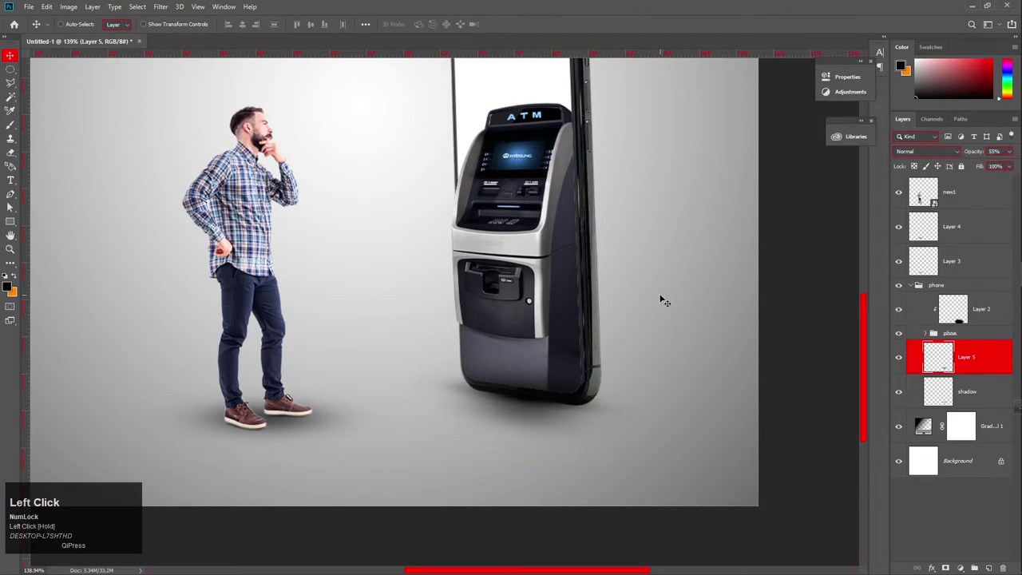
scroll(662, 301, down, 2)
scroll(556, 437, down, 1)
scroll(555, 439, up, 4)
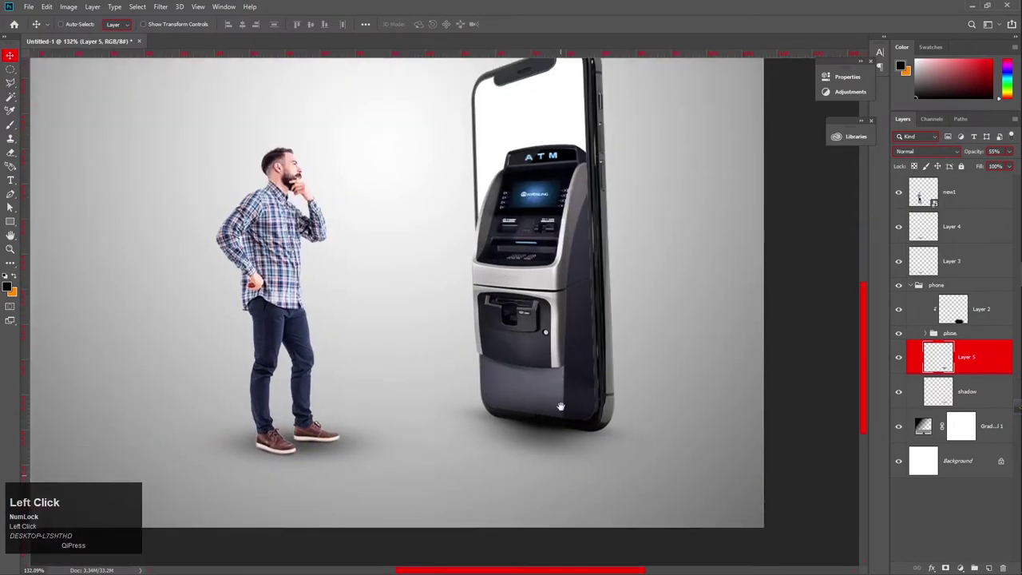
scroll(561, 407, up, 2)
drag(577, 441, 570, 429)
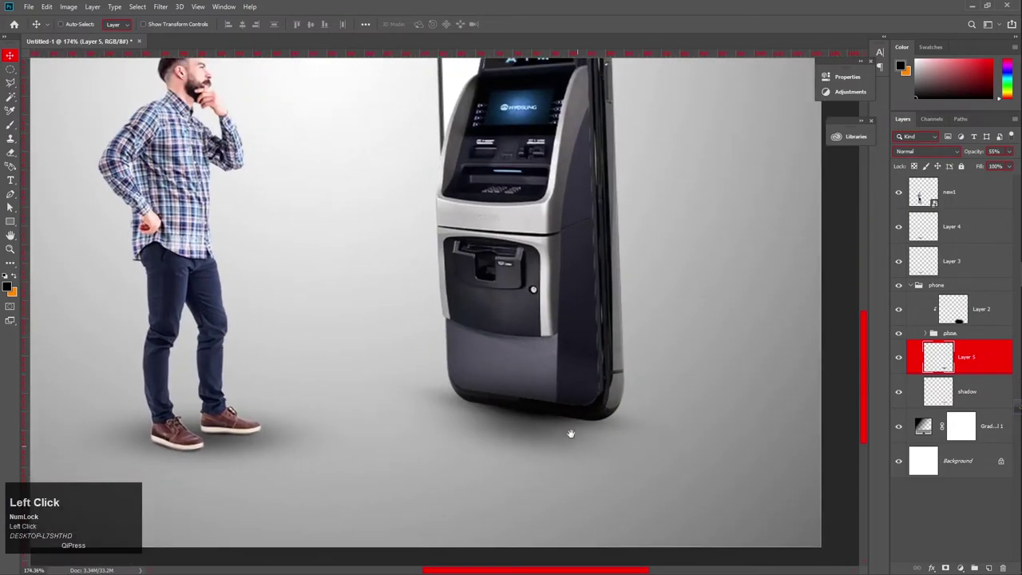
Step: Move the new phone shadow layer below the shadow layer in the phone group and fine-tune its position under the phone
drag(989, 360, 983, 409)
drag(543, 438, 529, 431)
scroll(595, 448, down, 5)
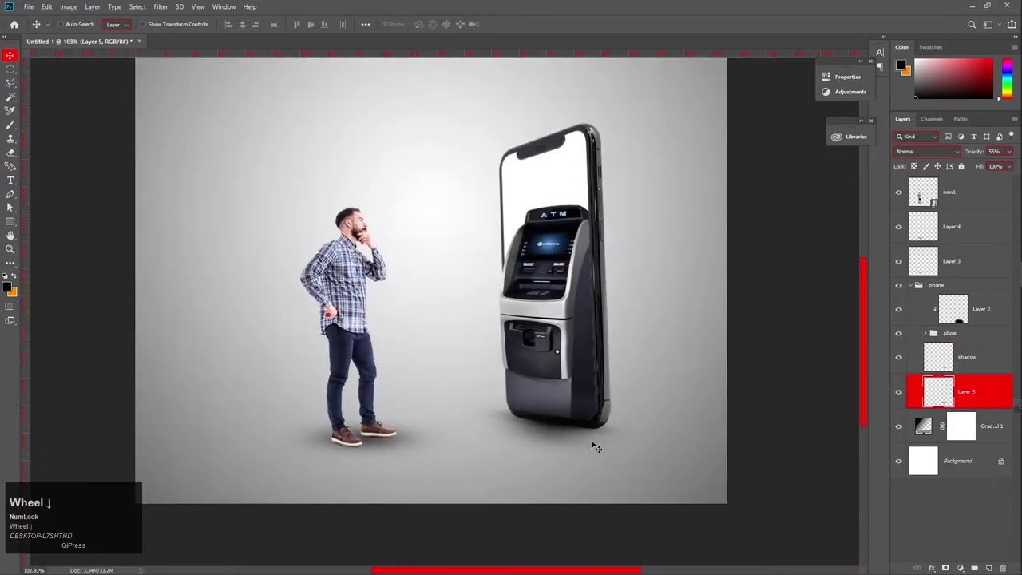
scroll(595, 447, up, 3)
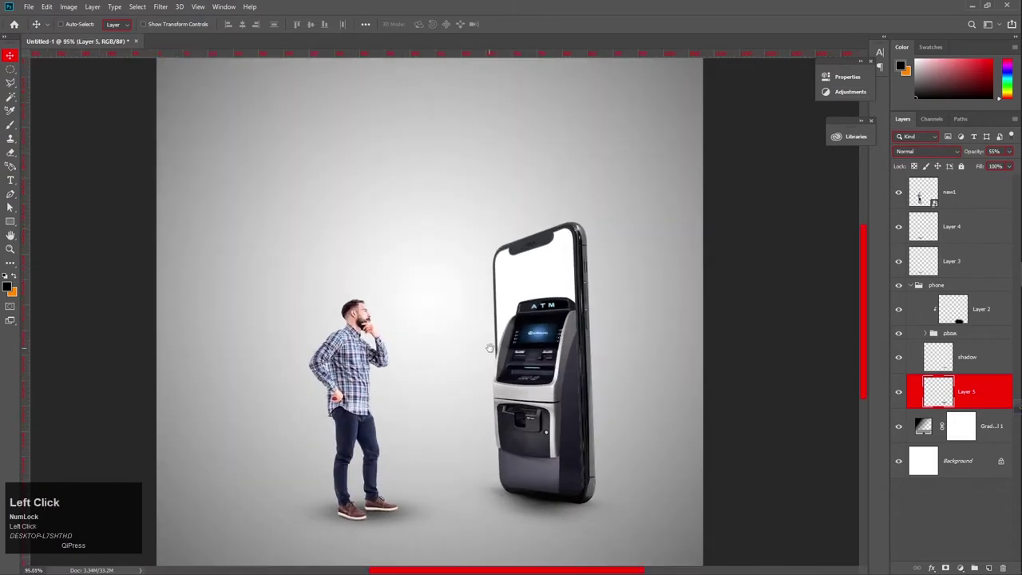
scroll(495, 355, down, 3)
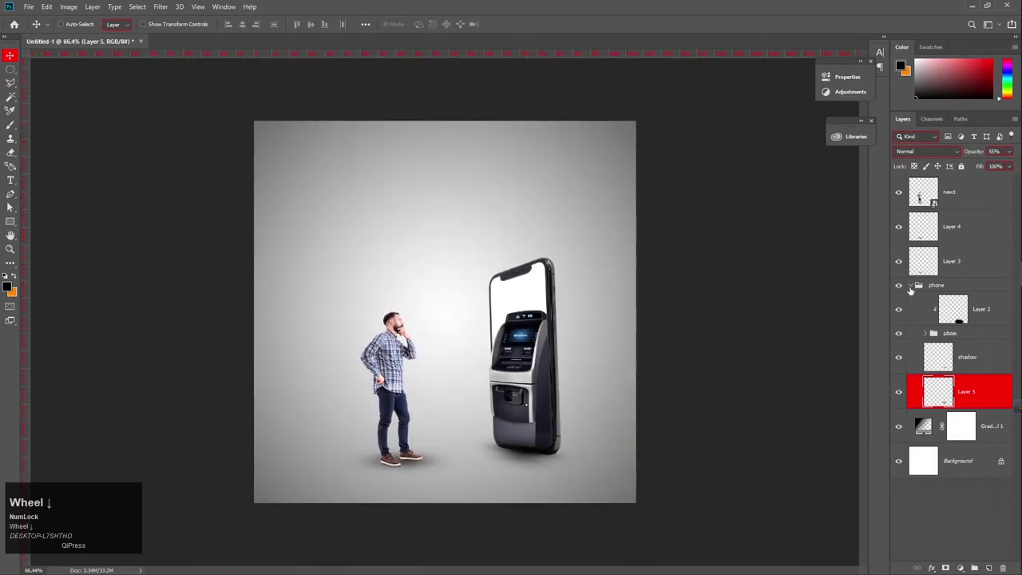
Step: Collapse the phone group, group the man's layer with his two shadow layers and name the group man
click(911, 286)
click(940, 286)
click(977, 265)
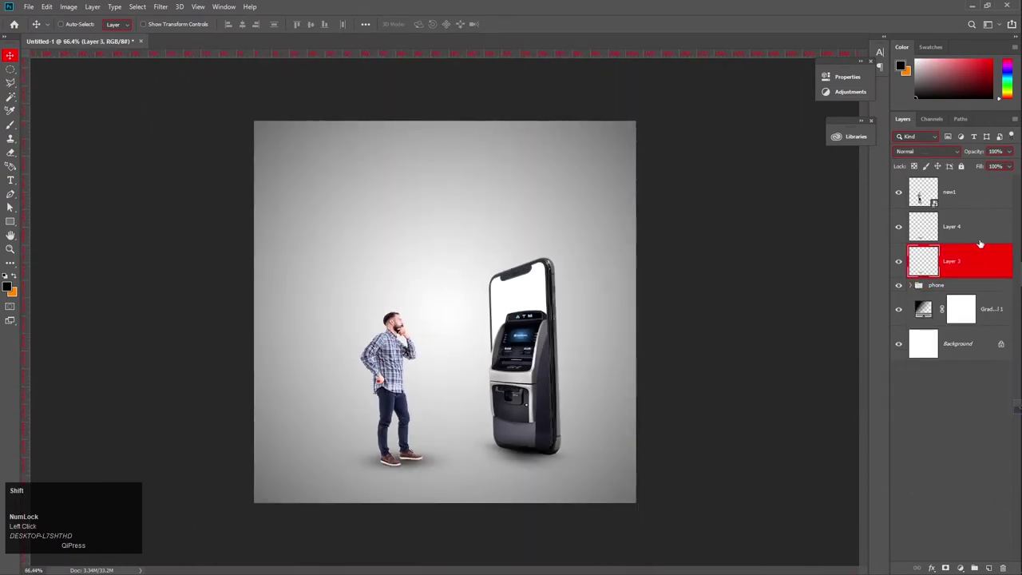
shift+click(982, 194)
key(ctrl+g)
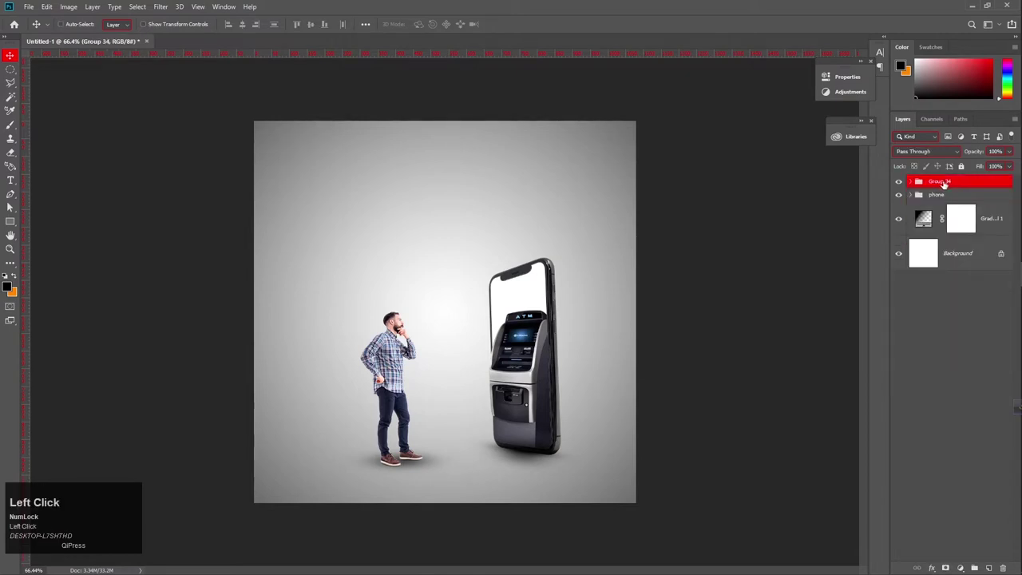
text(m)
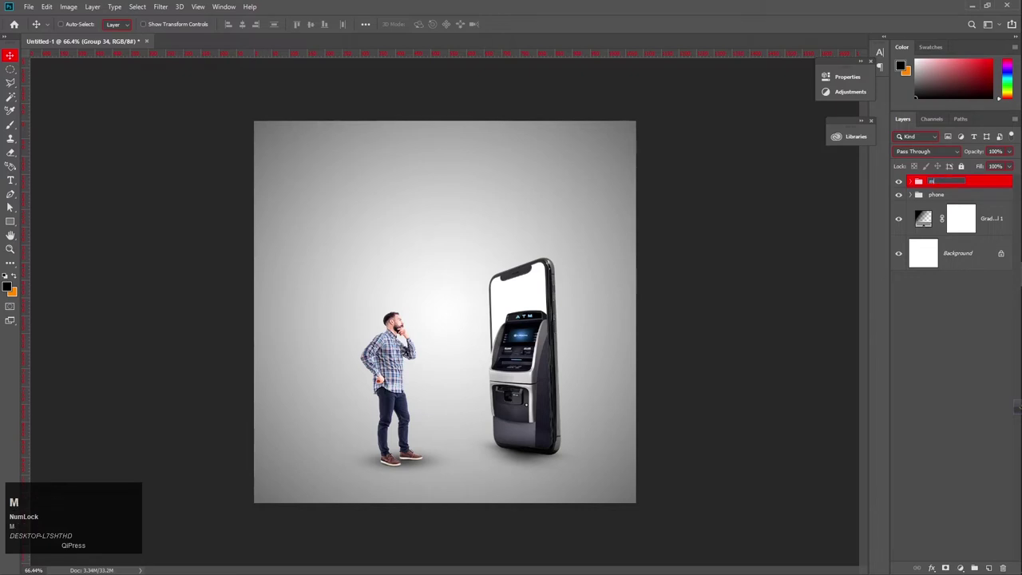
text(an)
key(Return)
Step: Add a Curves adjustment above the man's new1 layer inside the man group and clip it to that layer
scroll(469, 417, up, 6)
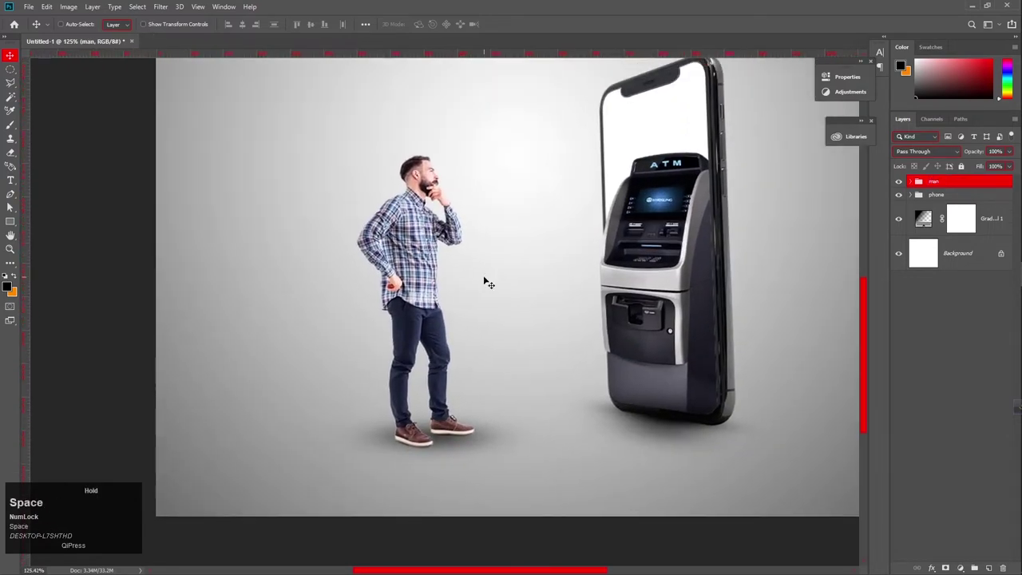
click(484, 281)
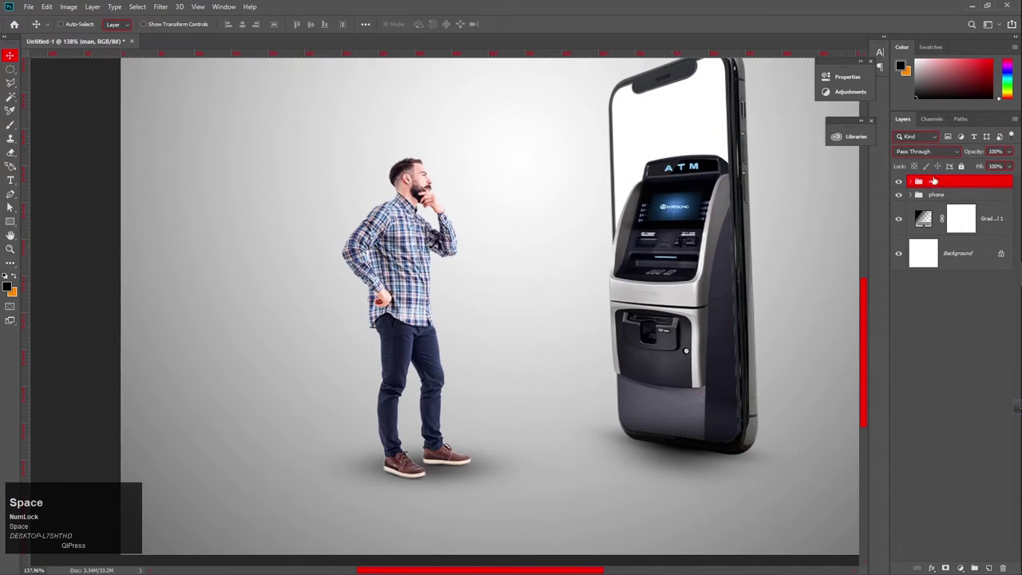
click(911, 182)
click(962, 206)
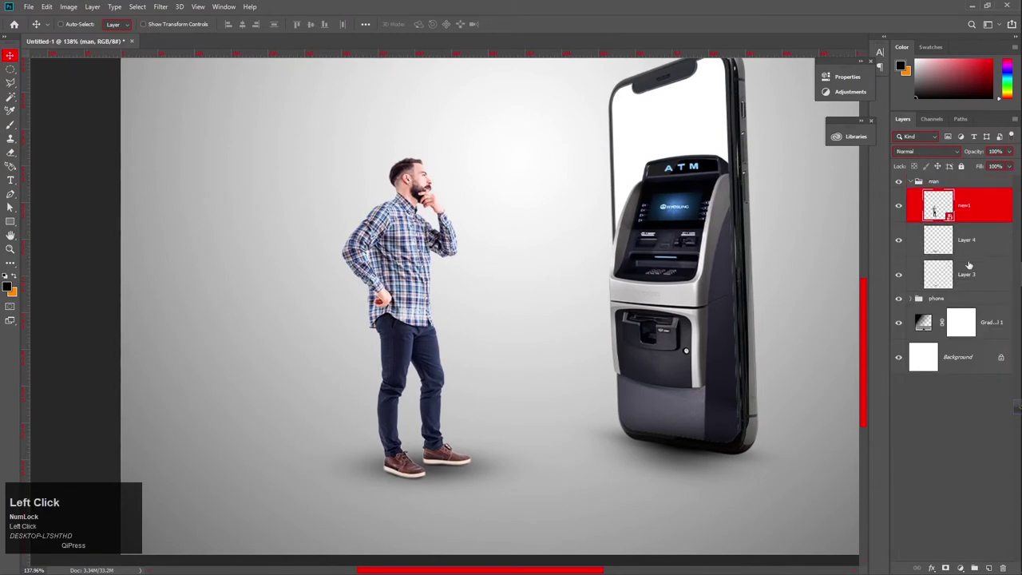
click(961, 569)
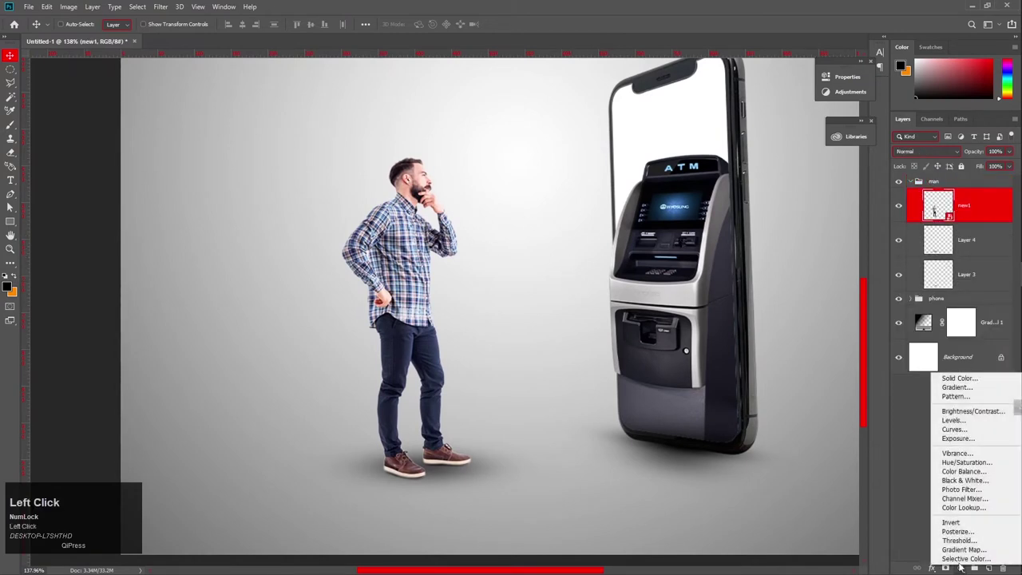
click(975, 430)
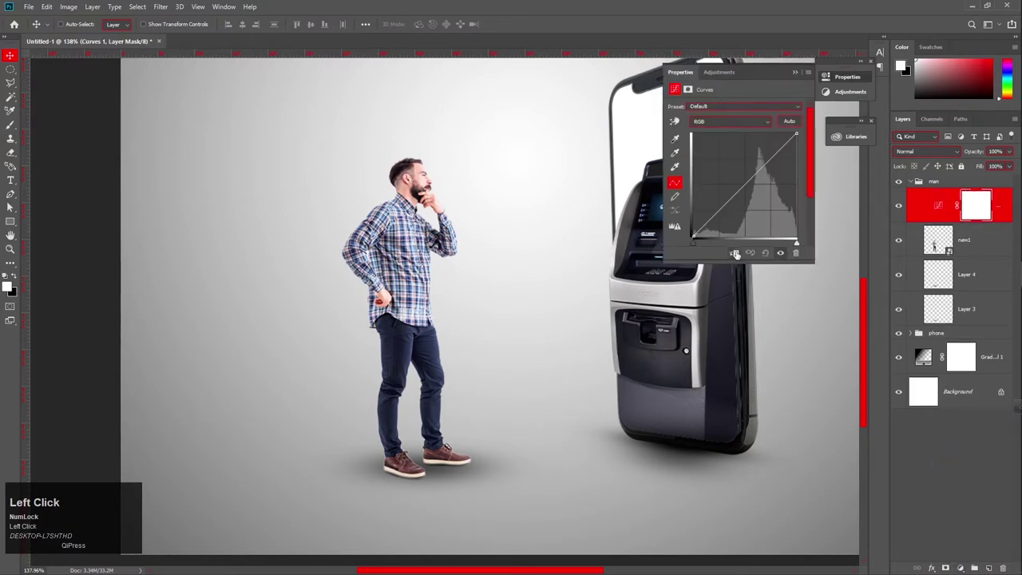
click(735, 254)
Step: Darken the man by pulling the RGB curve down at a shadow point and a highlight point, and collapse the man group
mouse_move(714, 216)
mouse_down()
mouse_move(714, 225)
mouse_move(719, 218)
mouse_up()
drag(766, 175, 775, 163)
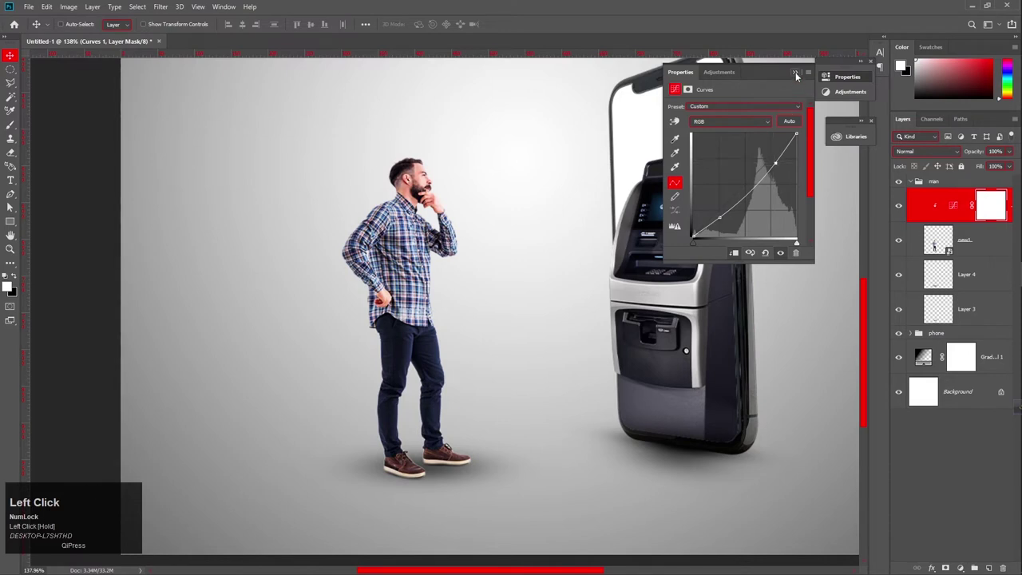
click(795, 72)
scroll(399, 299, down, 5)
scroll(399, 299, up, 6)
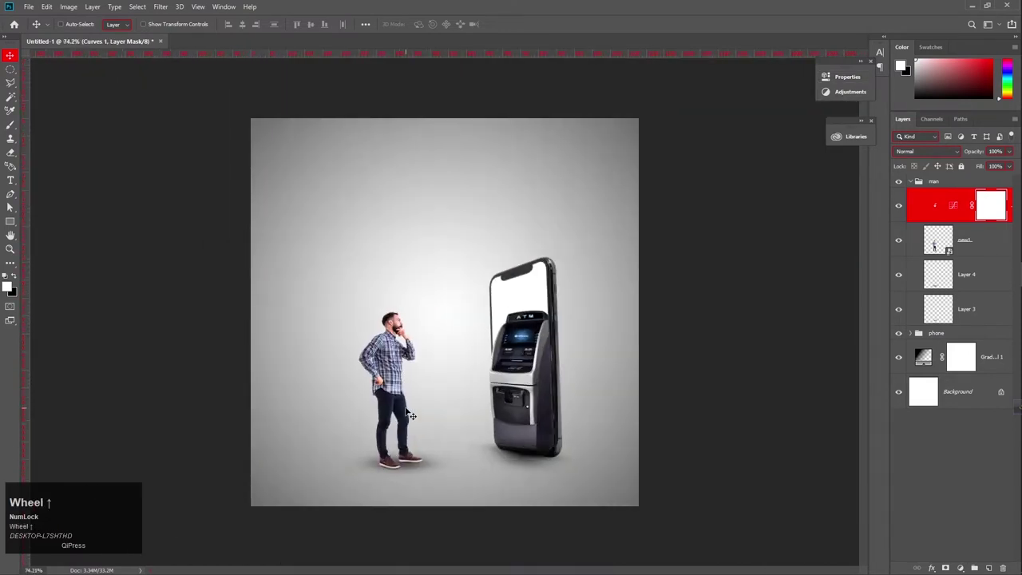
scroll(506, 339, down, 6)
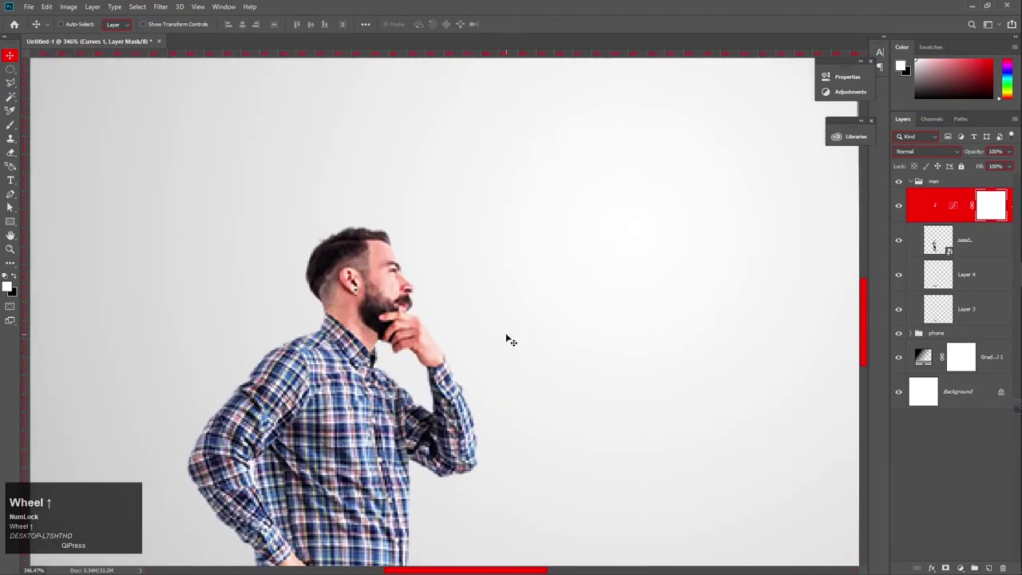
scroll(506, 339, up, 2)
scroll(543, 344, down, 1)
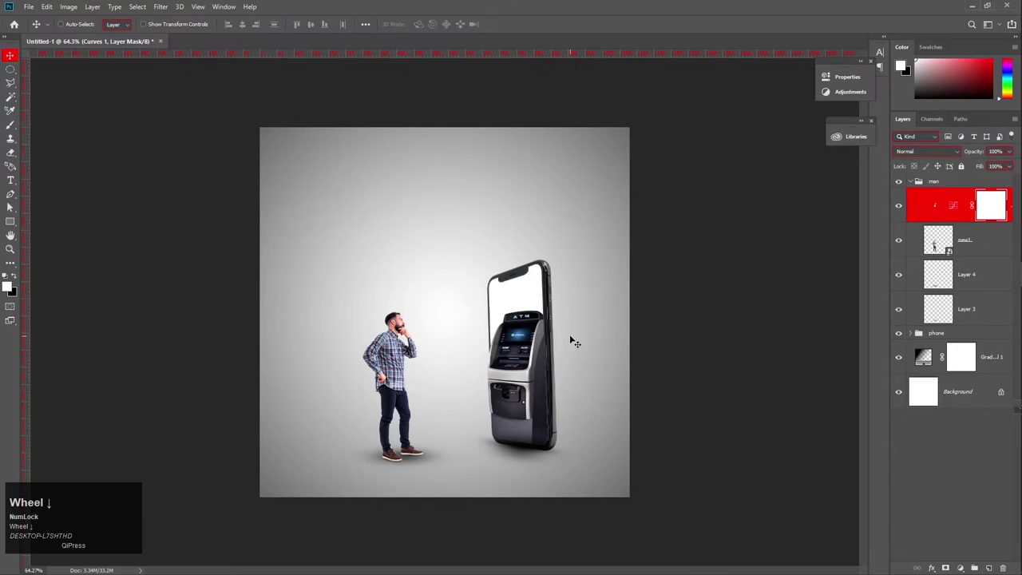
scroll(505, 268, up, 1)
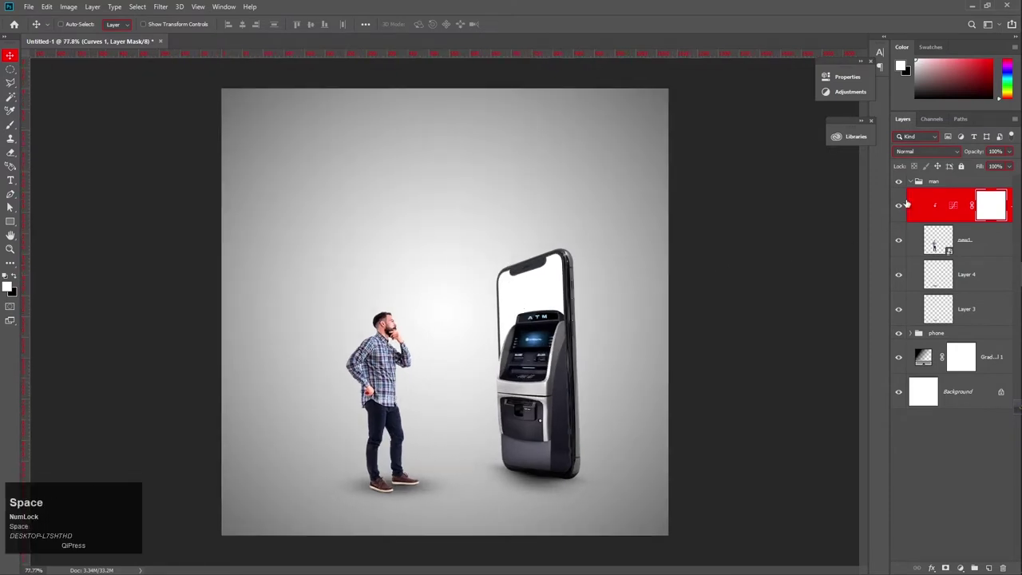
click(911, 182)
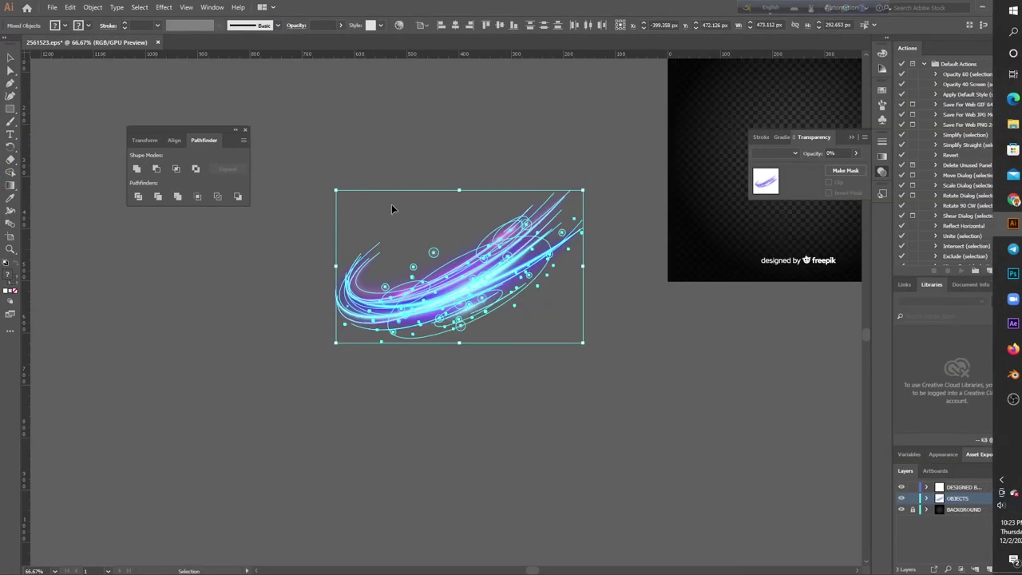
Step: In Illustrator, select the glowing purple and blue light swirl in 2561523.eps and copy it
drag(861, 188, 737, 303)
drag(714, 392, 692, 389)
click(676, 383)
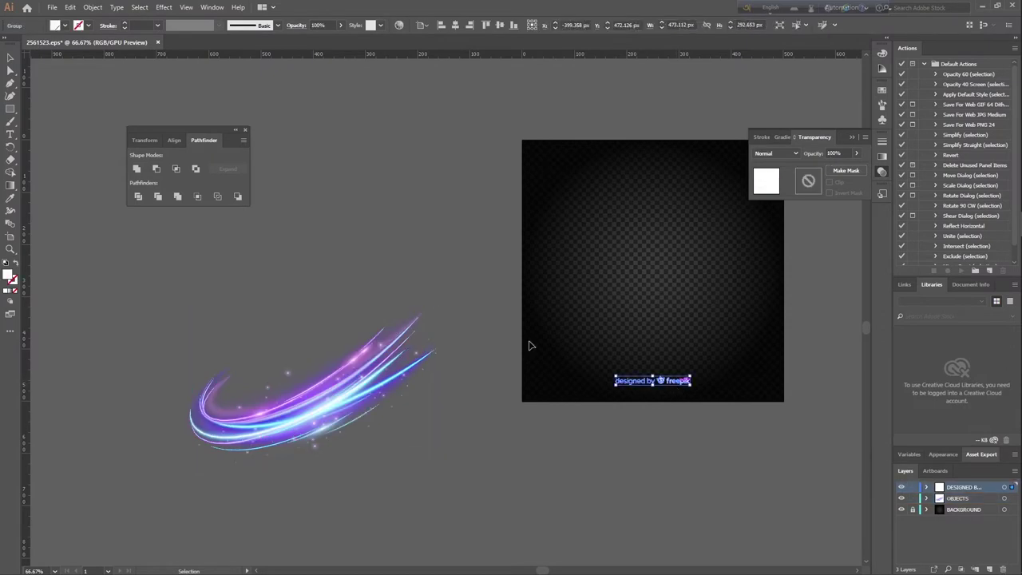
click(365, 299)
drag(399, 256, 470, 241)
click(444, 393)
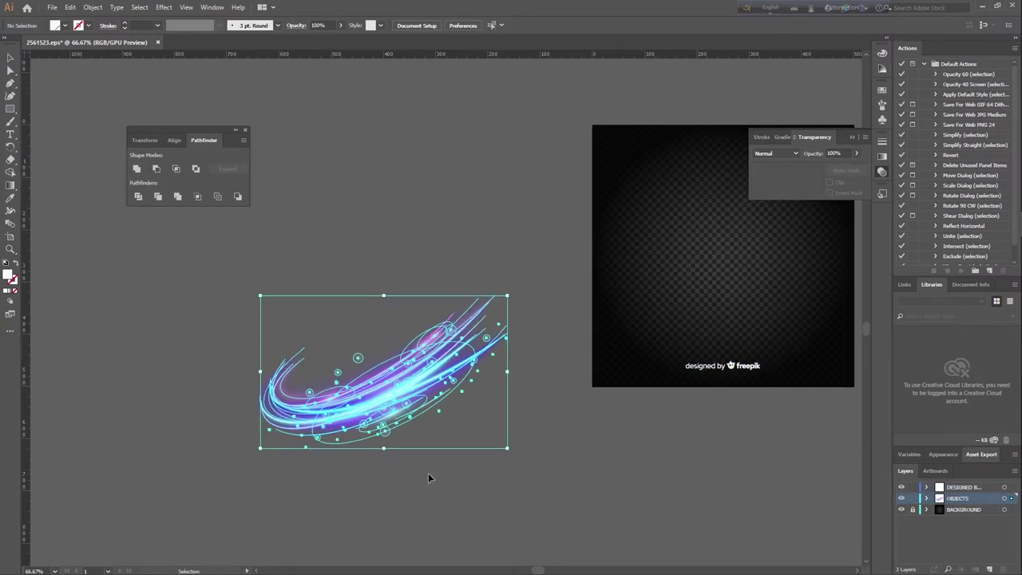
drag(389, 405, 641, 176)
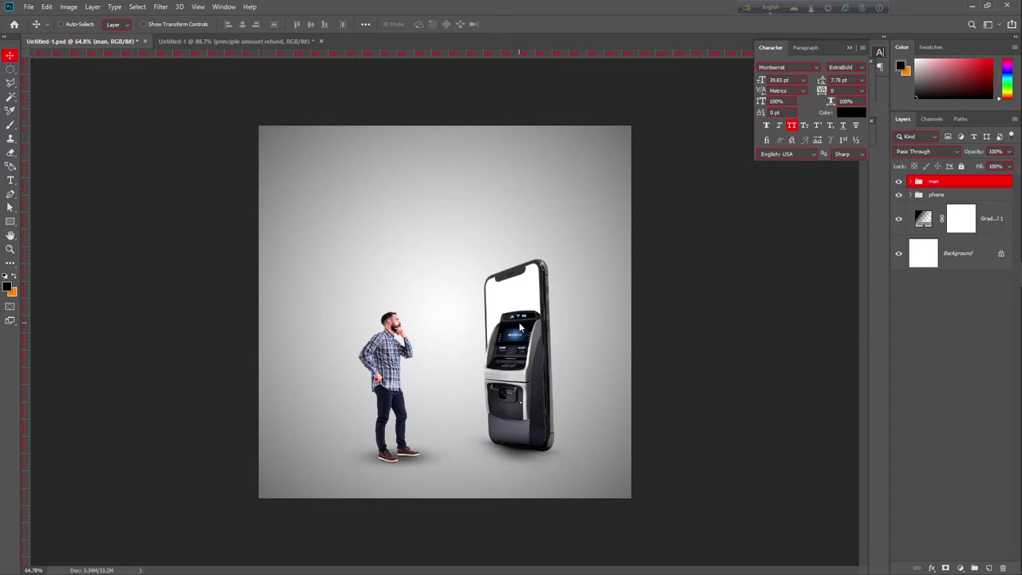
Step: Paste the light swirl into the Photoshop composite as a smart object, scale it to about 37.6% and move it over the phone
key(ctrl+v)
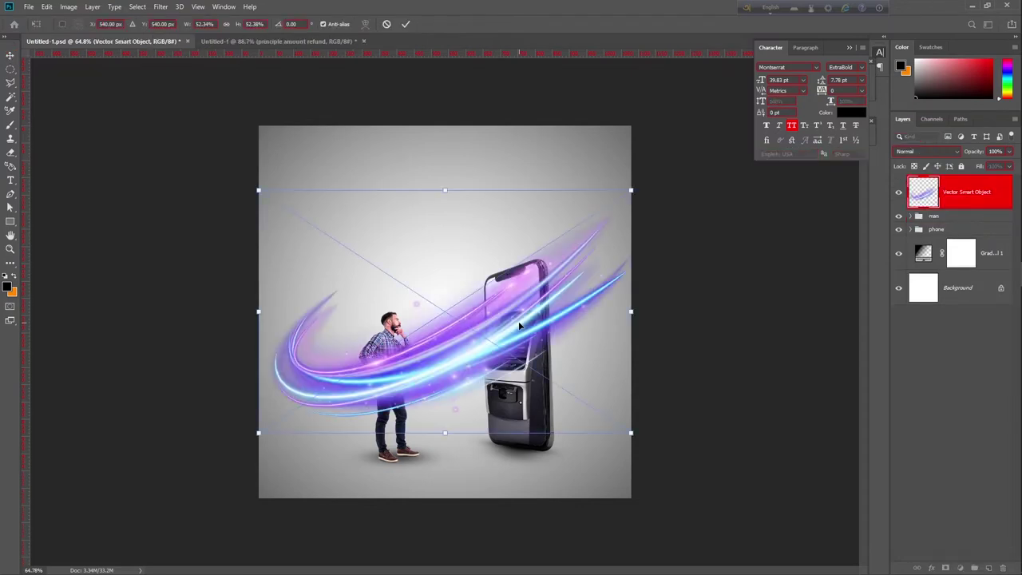
drag(448, 193, 455, 262)
key(Return)
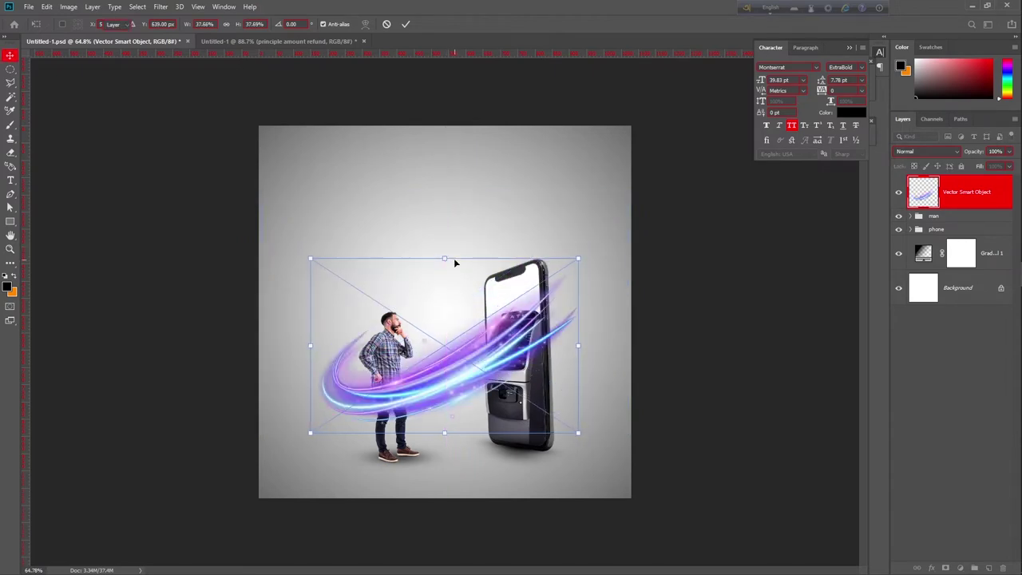
drag(470, 362, 598, 374)
Step: Add a layer mask to the light swirl's smart object layer
scroll(512, 365, up, 3)
scroll(518, 372, up, 3)
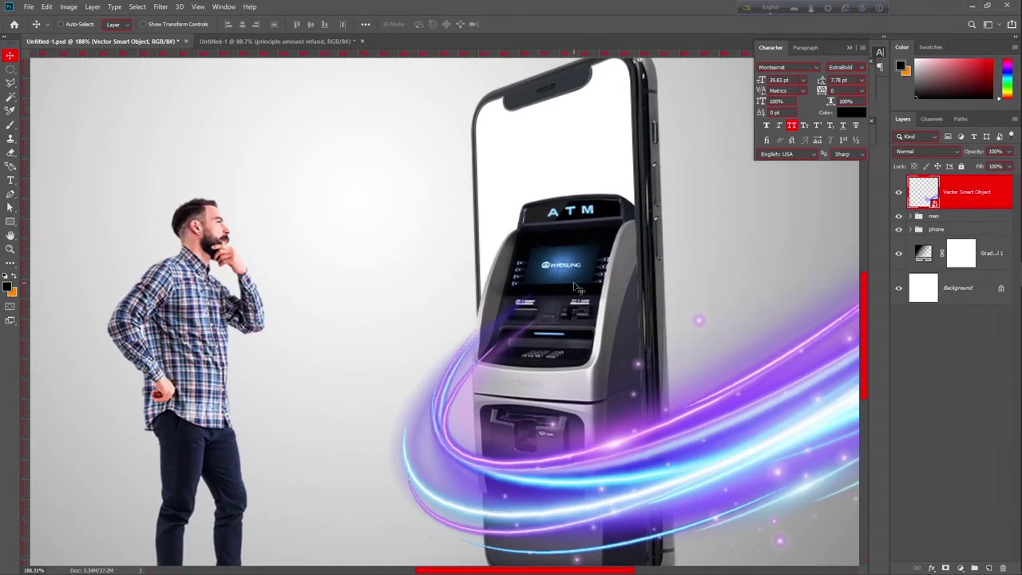
click(946, 568)
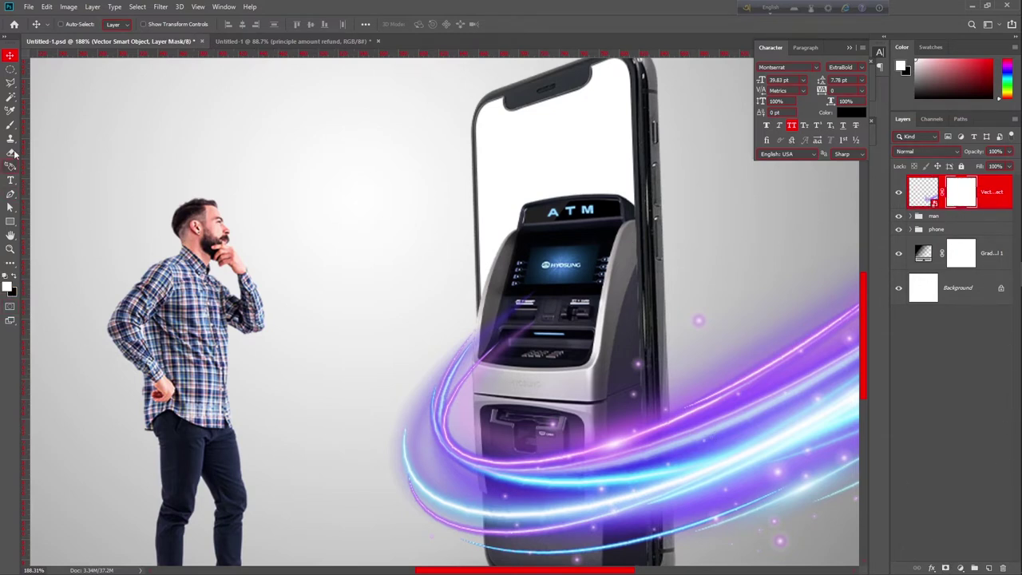
Step: Brush black on the light swirl's mask to hide the swirl end that overlaps the ATM's keypad and slots
click(10, 125)
alt+right_click(538, 336)
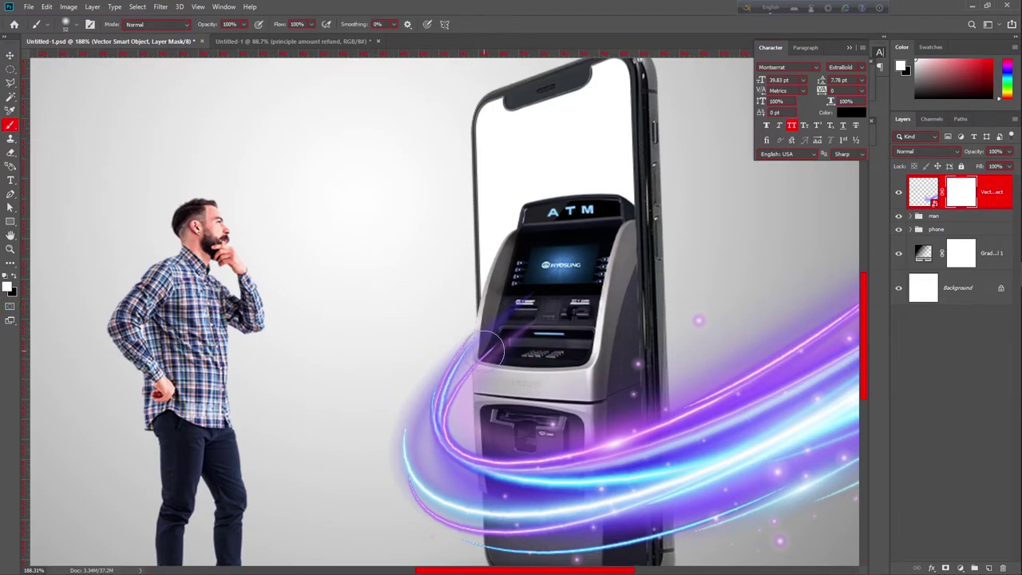
scroll(488, 348, up, 2)
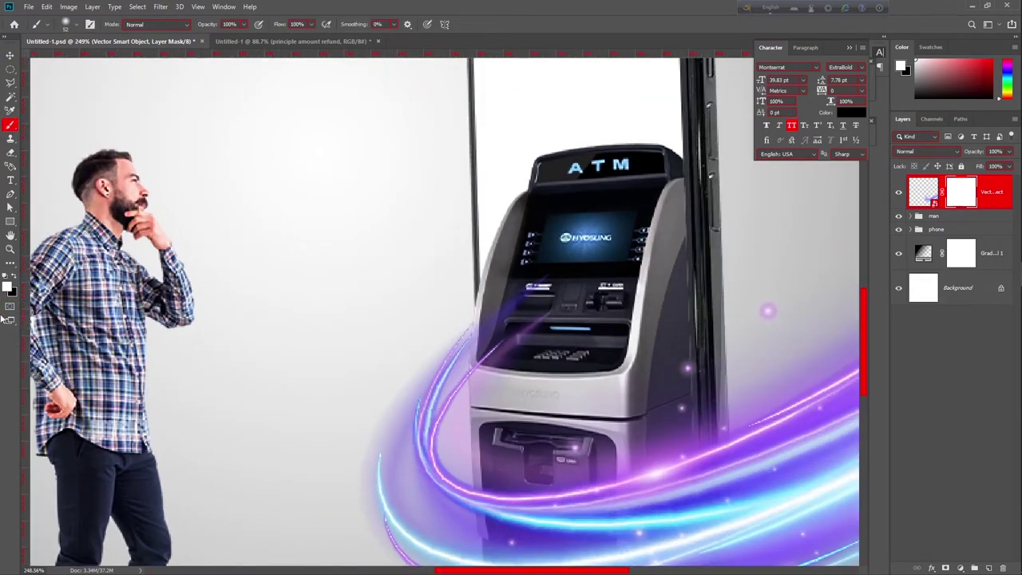
click(16, 278)
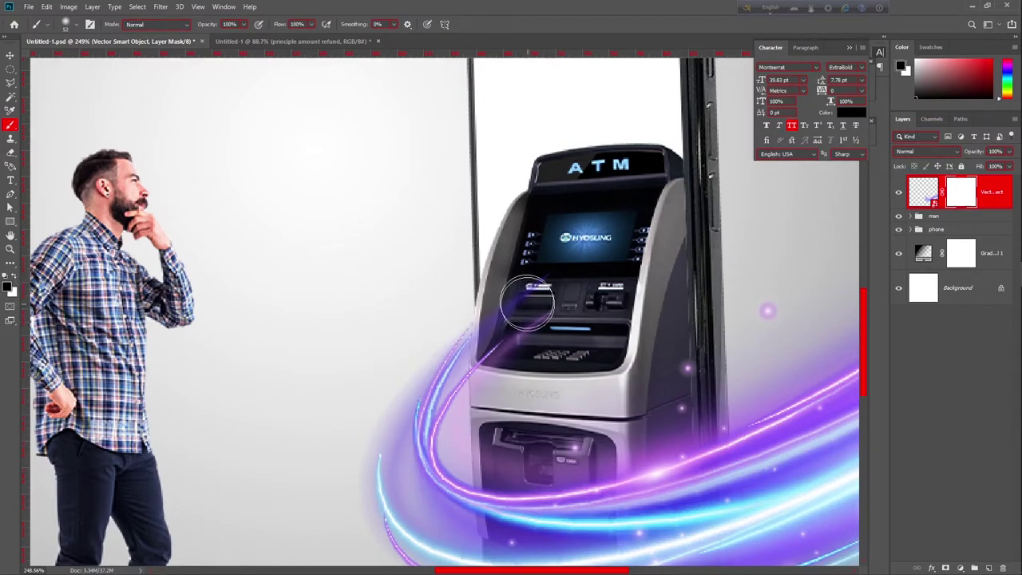
scroll(523, 344, up, 2)
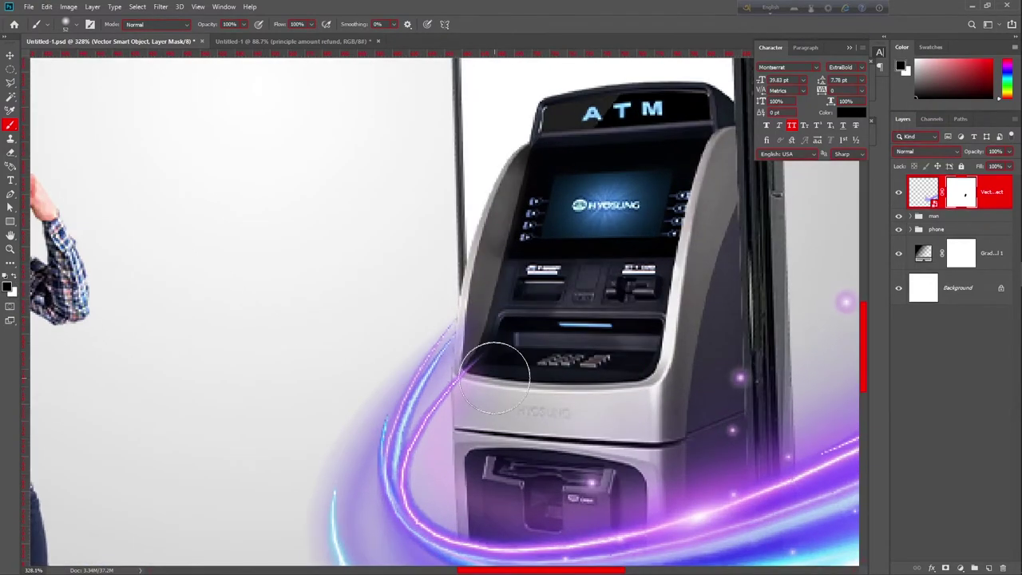
mouse_move(495, 372)
mouse_down()
mouse_move(484, 343)
mouse_move(497, 343)
mouse_move(495, 383)
mouse_up()
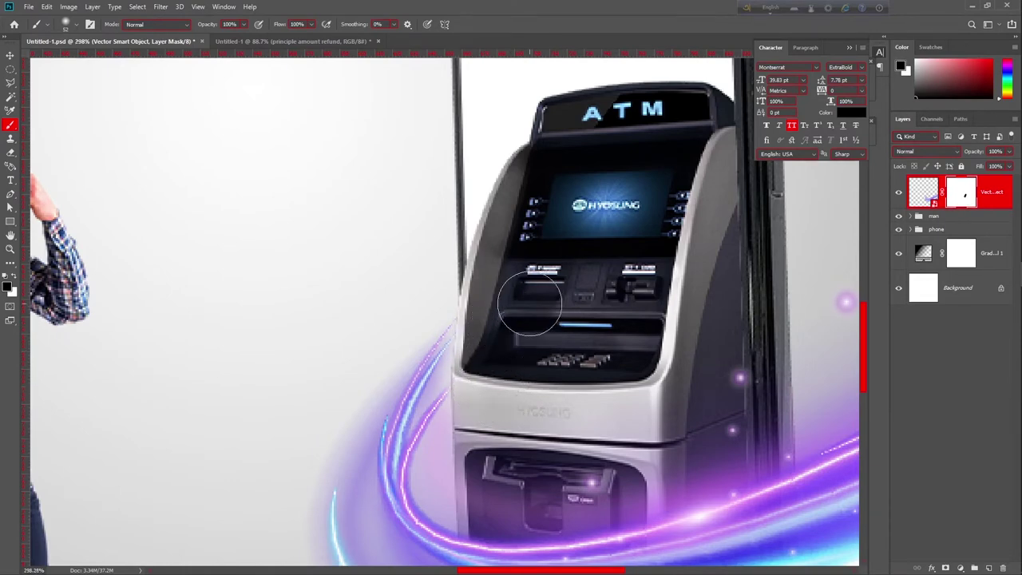
Step: Select the light swirl's smart object instead of its mask and set the layer's blend mode to Screen
scroll(543, 302, down, 6)
scroll(530, 303, down, 3)
scroll(376, 258, up, 2)
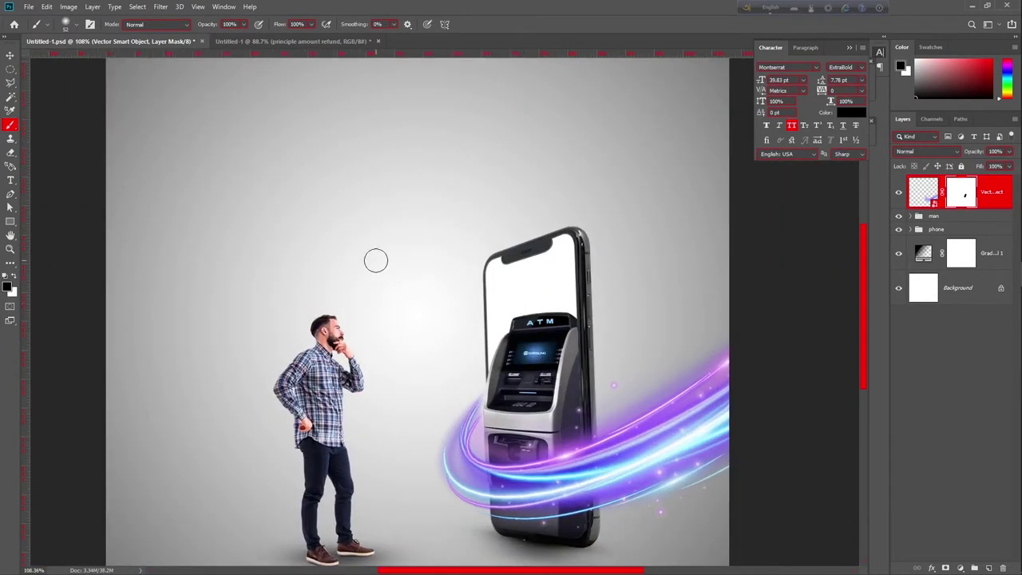
click(10, 55)
scroll(551, 339, up, 2)
scroll(582, 333, down, 2)
click(923, 191)
drag(609, 440, 578, 333)
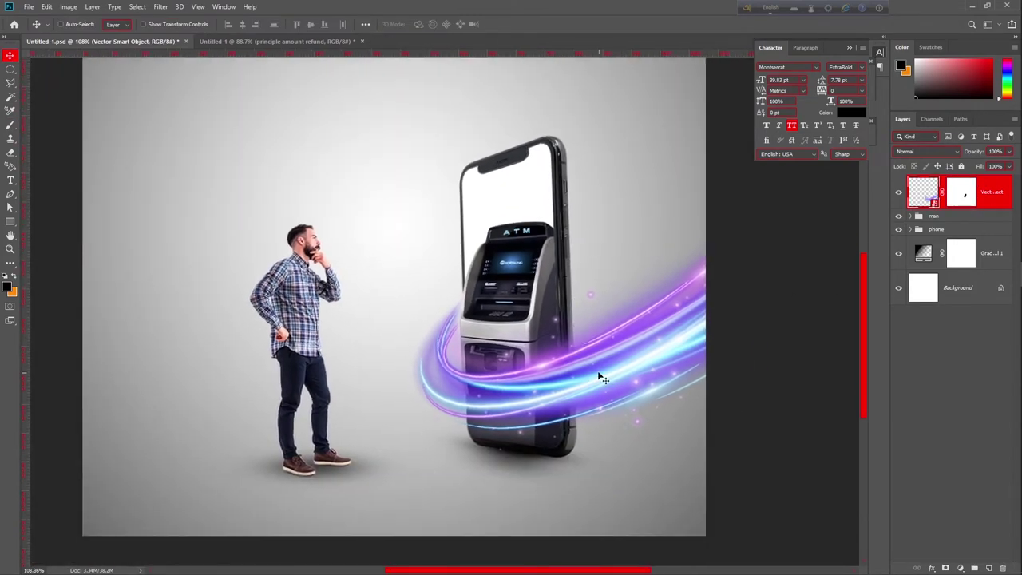
click(928, 151)
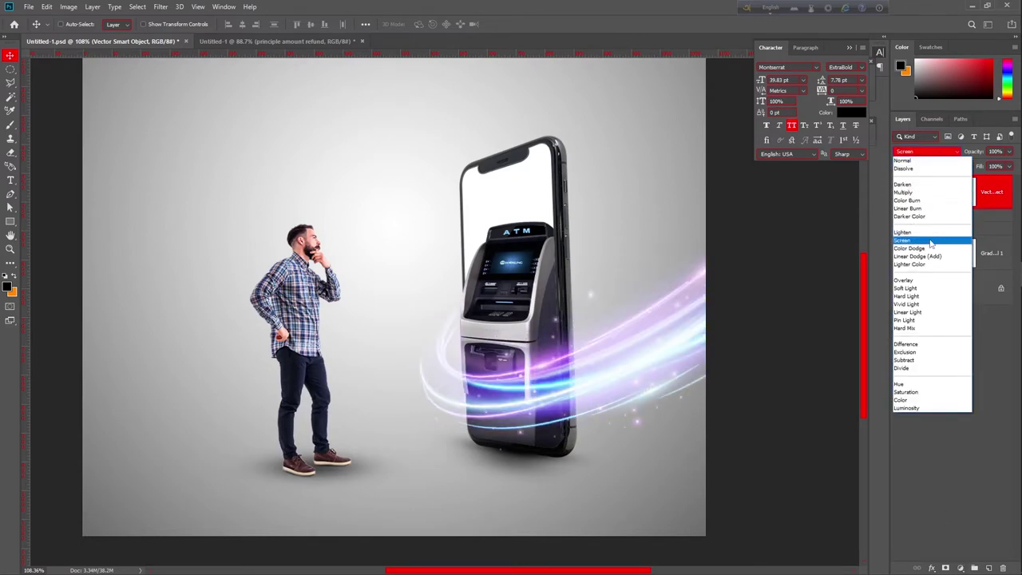
click(932, 241)
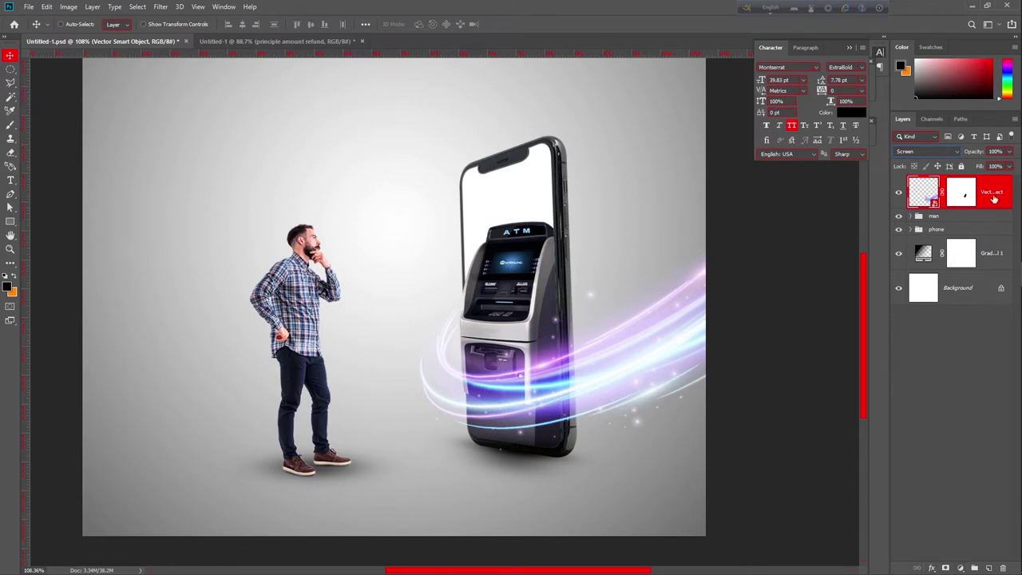
Step: Add a Hue/Saturation adjustment above the light swirl and clip it to that layer
click(961, 568)
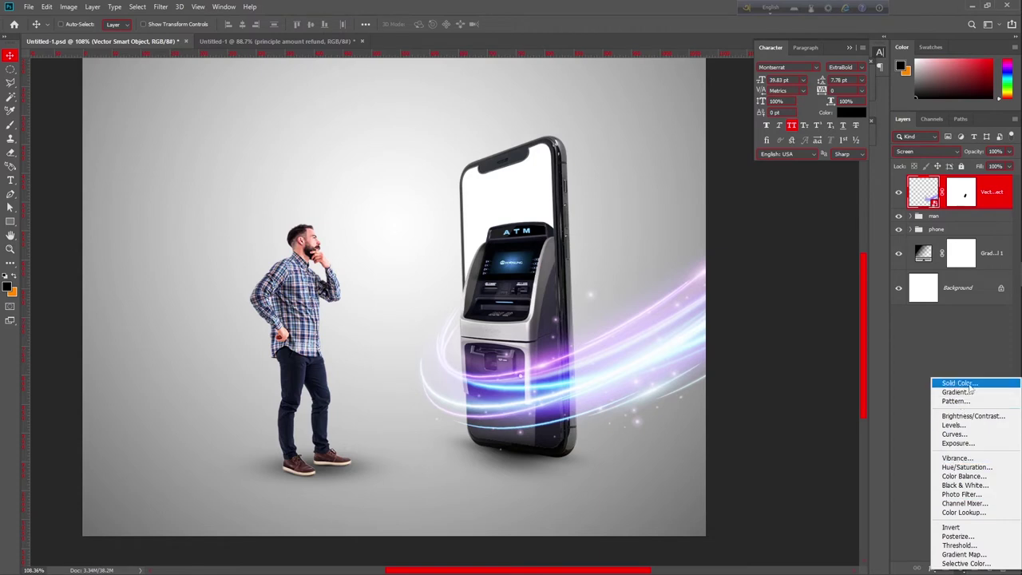
click(979, 469)
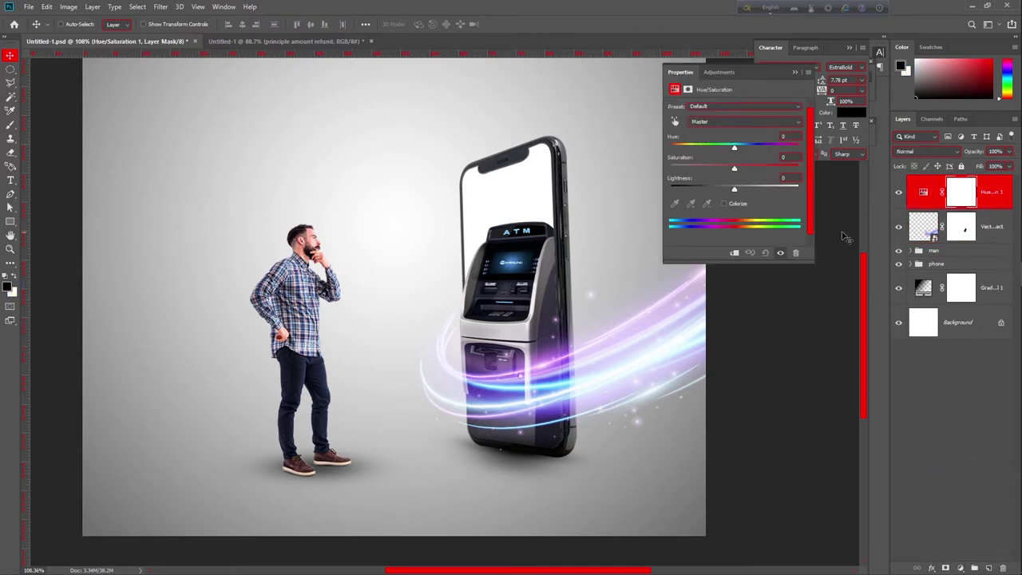
click(734, 252)
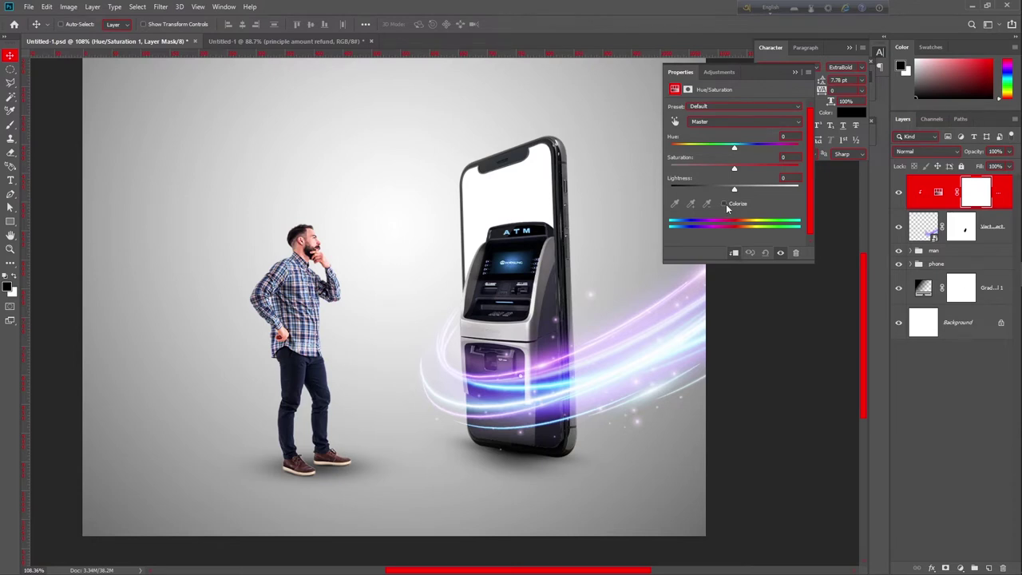
Step: Colorize the light swirl orange with hue 33, saturation 100 and lightness -30
click(724, 204)
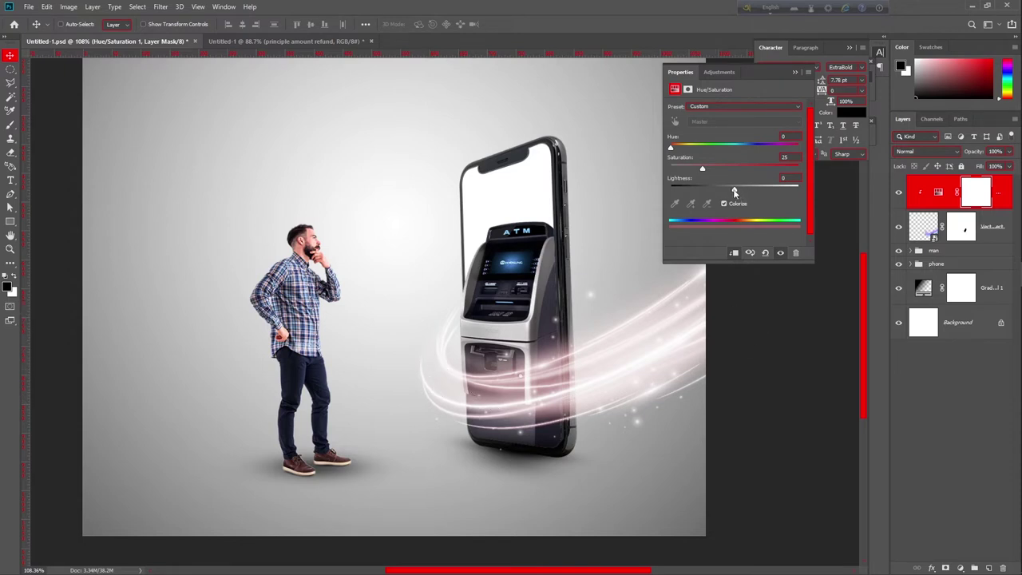
mouse_move(735, 192)
mouse_down()
mouse_move(712, 192)
mouse_move(814, 169)
mouse_up()
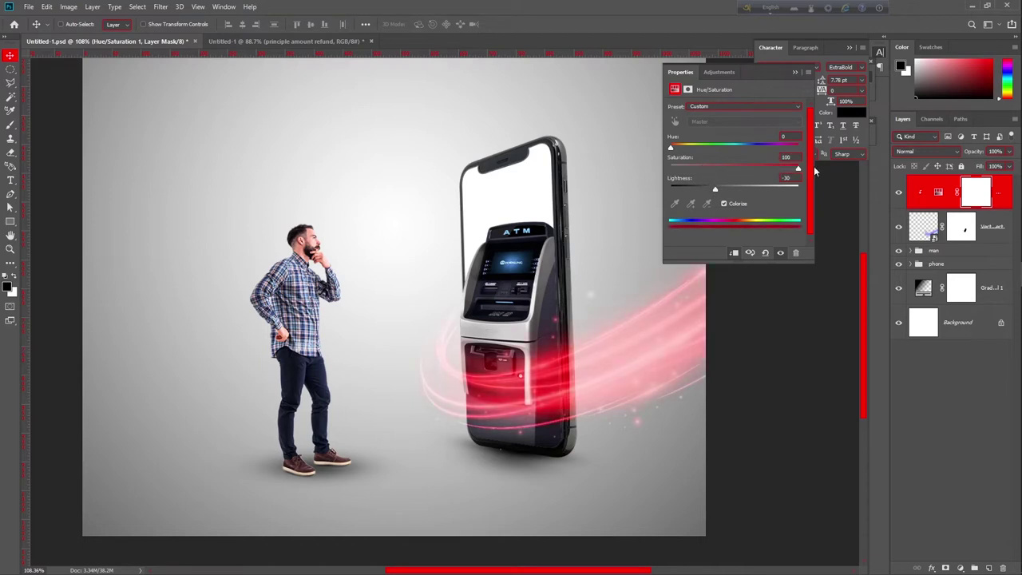
drag(672, 150, 679, 151)
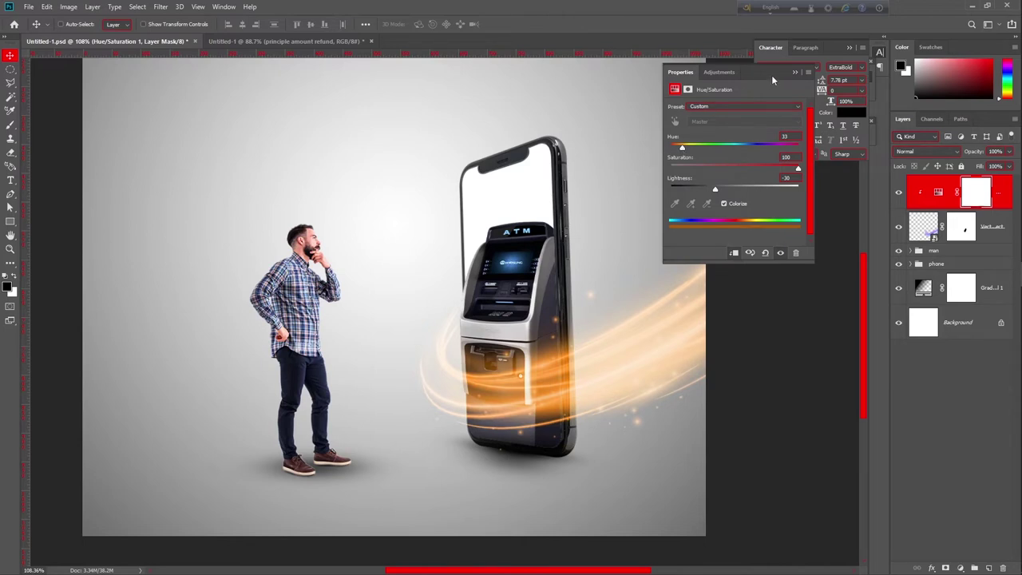
click(794, 73)
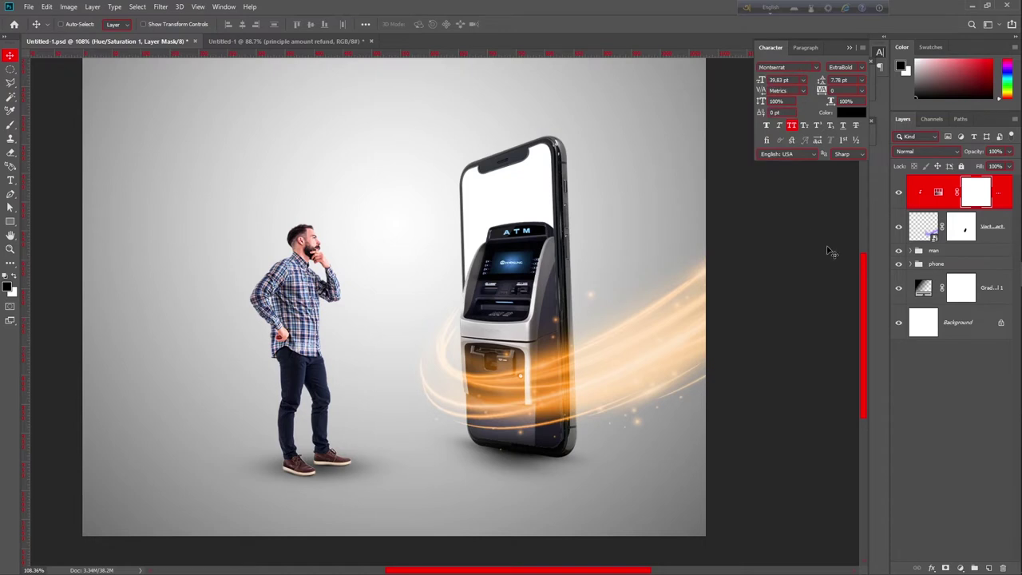
Step: Set the light swirl layer's blend mode to Linear Dodge (Add)
click(996, 226)
click(926, 150)
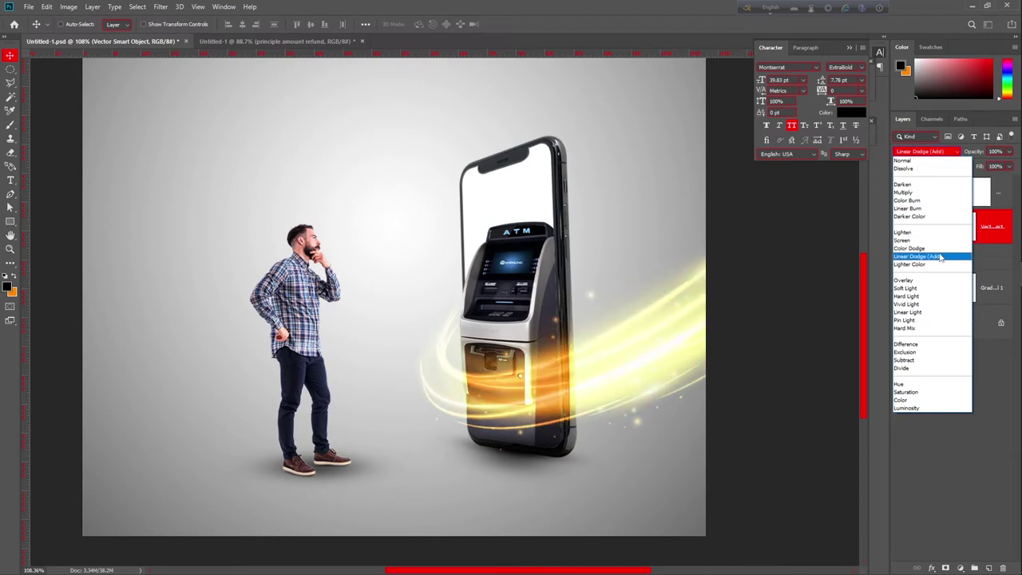
key(Escape)
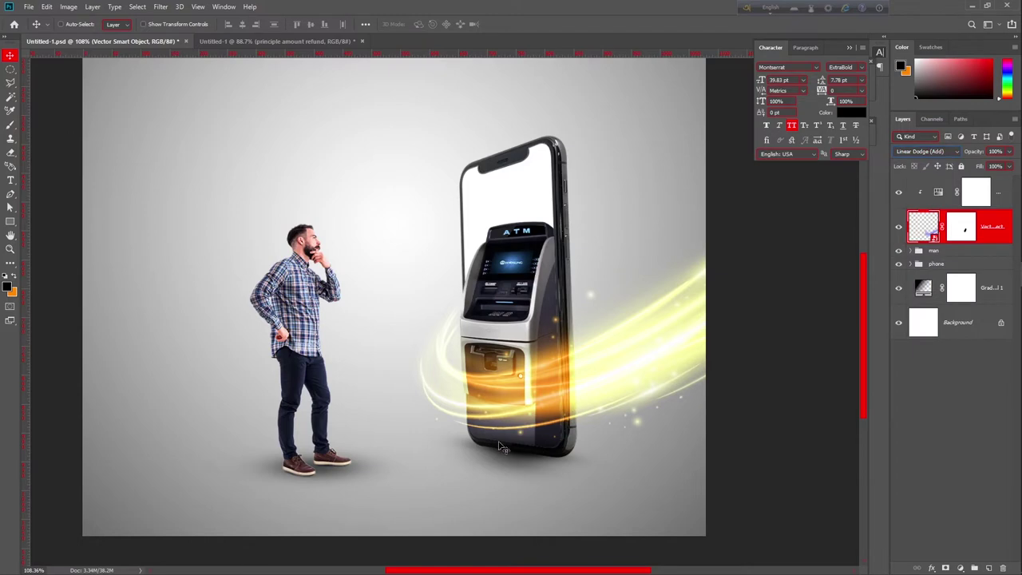
key(alt+comma)
scroll(496, 423, down, 3)
scroll(612, 420, up, 4)
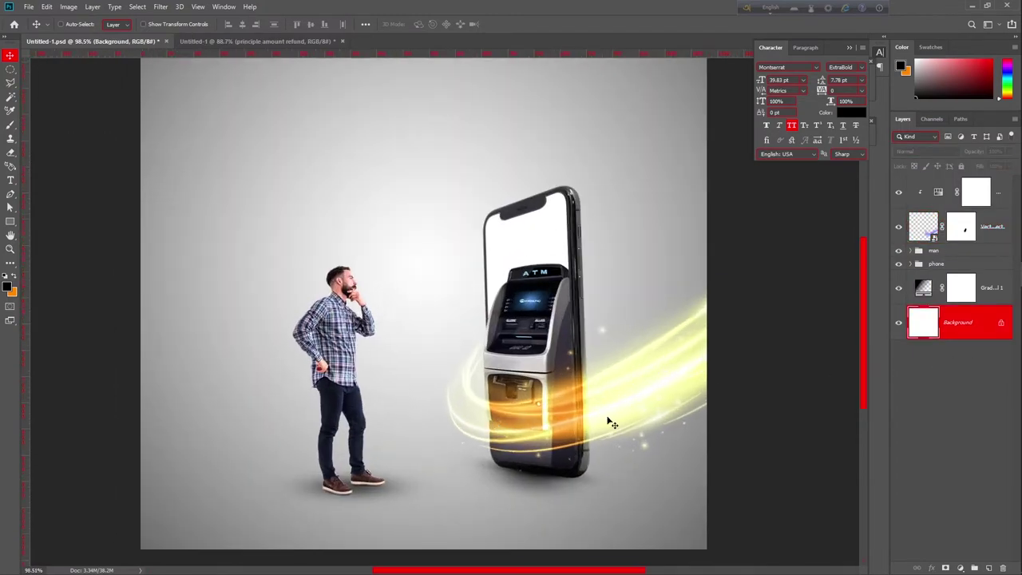
scroll(547, 438, down, 2)
scroll(548, 438, down, 1)
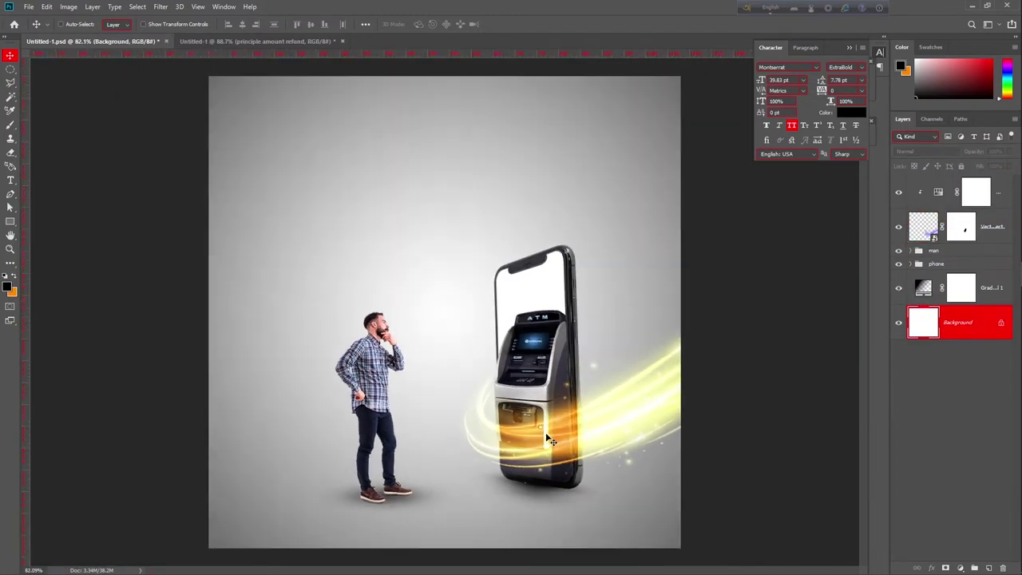
scroll(547, 438, up, 2)
scroll(548, 437, down, 1)
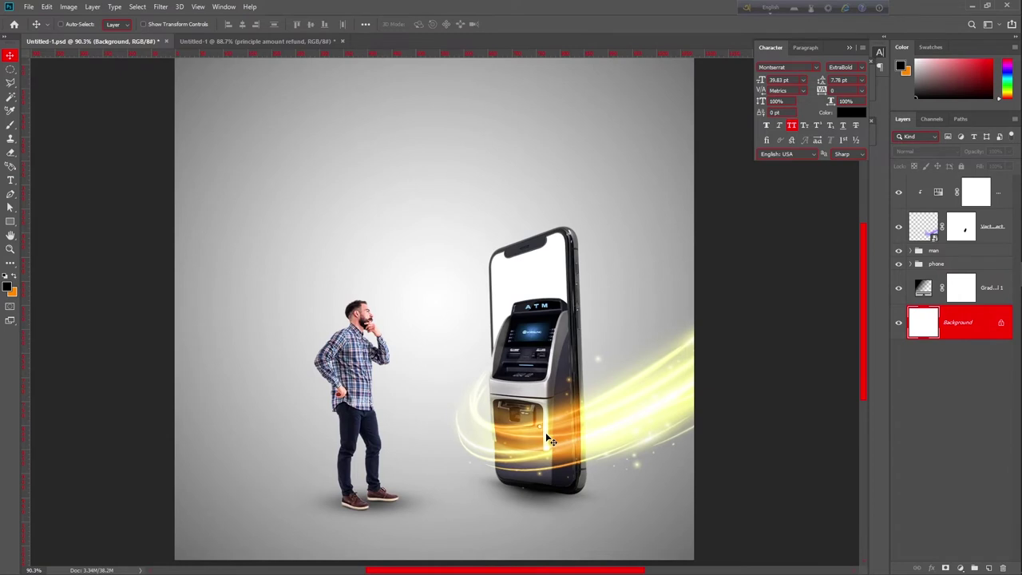
Step: Group the light swirl with its Hue/Saturation adjustment and name the group light ray
click(996, 226)
shift+click(1000, 192)
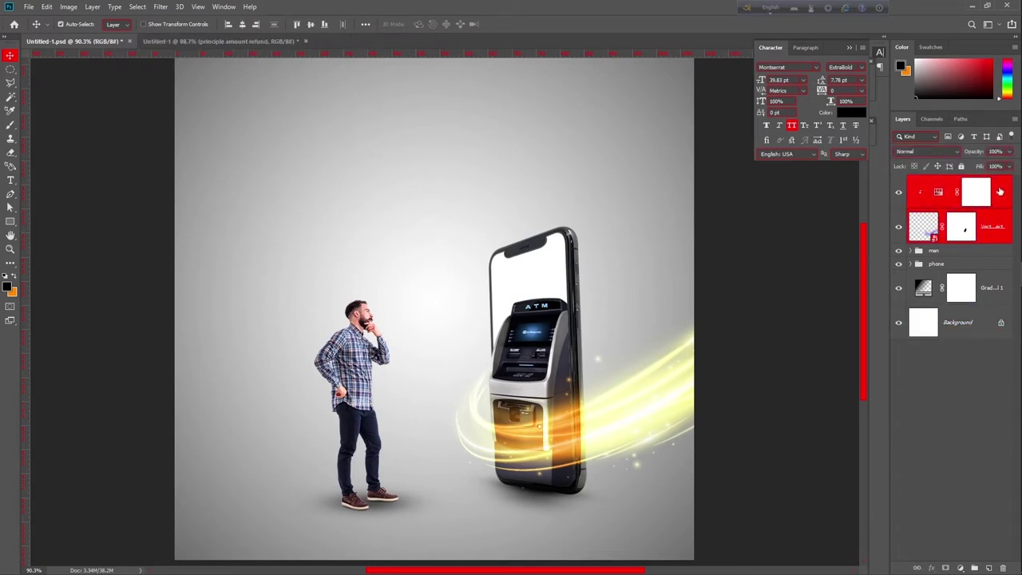
key(ctrl+g)
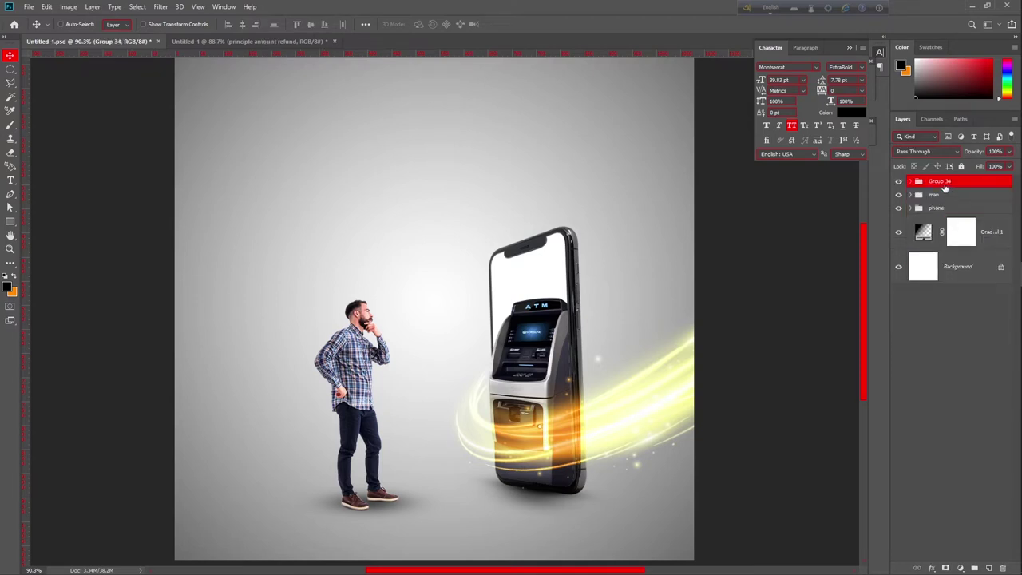
double_click(941, 183)
key(BackSpace)
key(Return)
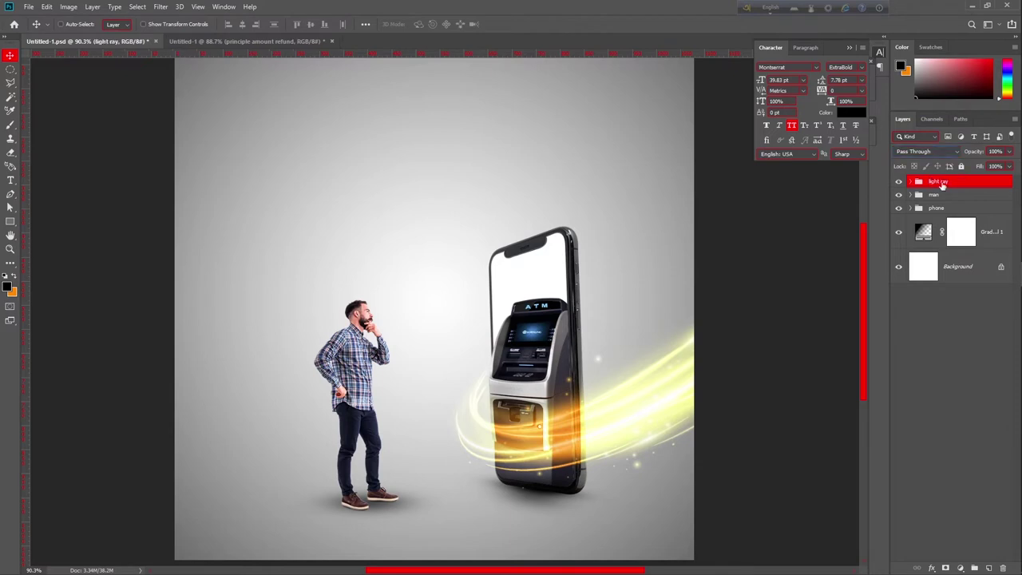
Step: Add a Curves adjustment above the light ray group and clip it to the group
click(960, 568)
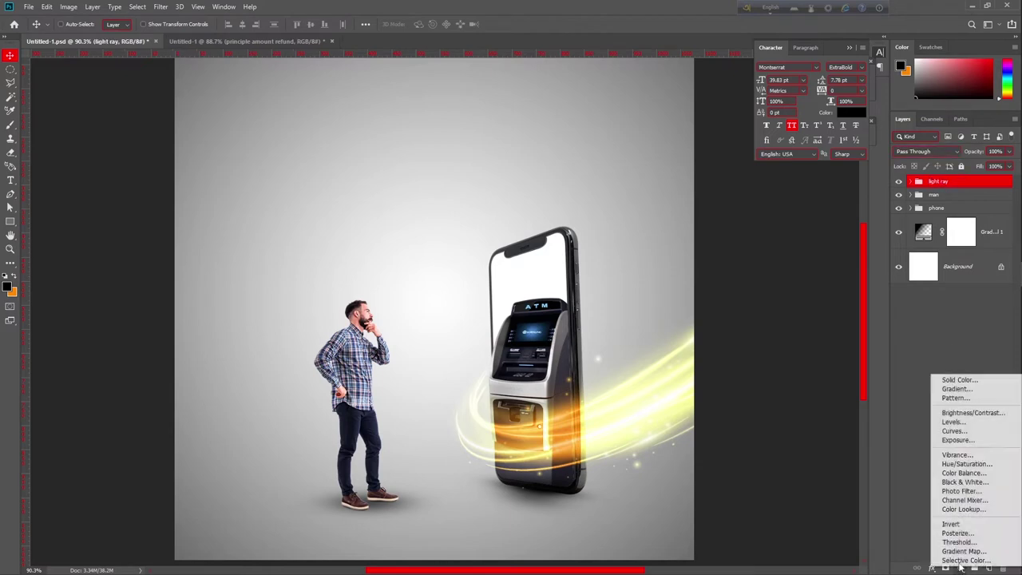
click(981, 431)
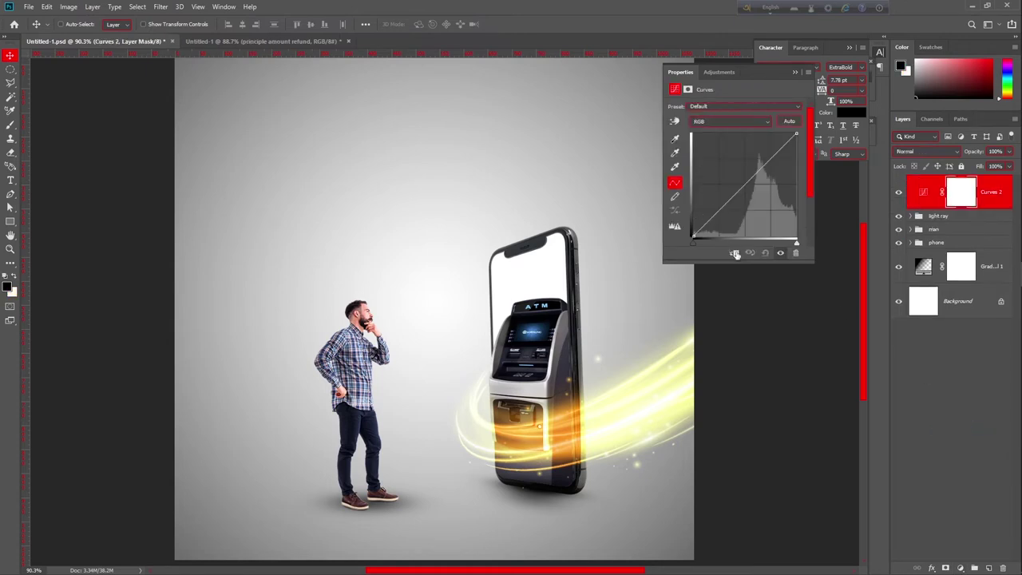
click(735, 254)
Step: Deepen the light ray's contrast by pulling a shadow point of the RGB curve down and anchoring a highlight point
mouse_move(721, 212)
mouse_down()
mouse_move(723, 221)
mouse_move(713, 210)
mouse_up()
mouse_move(762, 161)
mouse_down()
mouse_move(772, 171)
mouse_move(760, 157)
mouse_move(767, 165)
mouse_up()
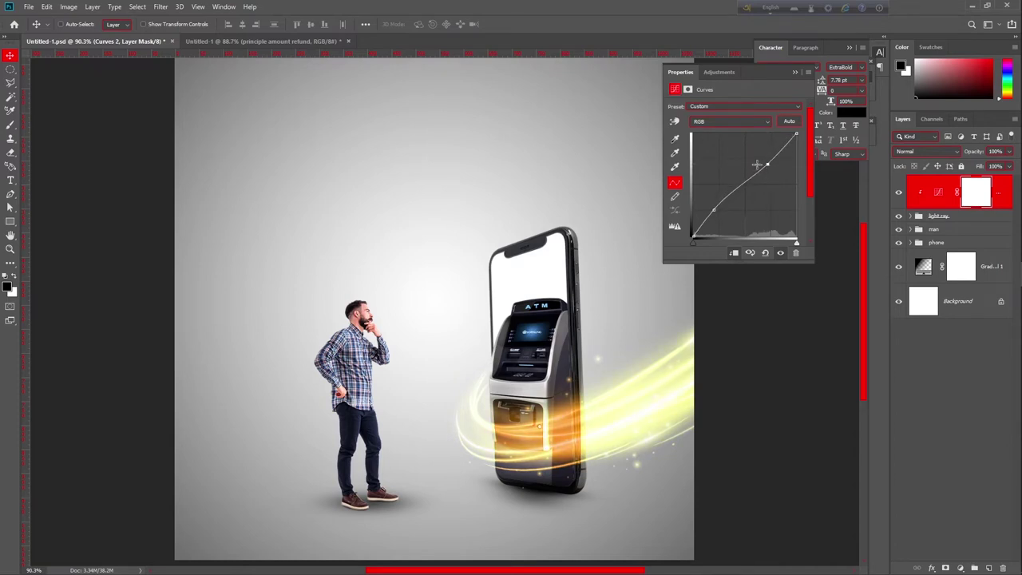
drag(712, 209, 725, 218)
drag(764, 160, 767, 163)
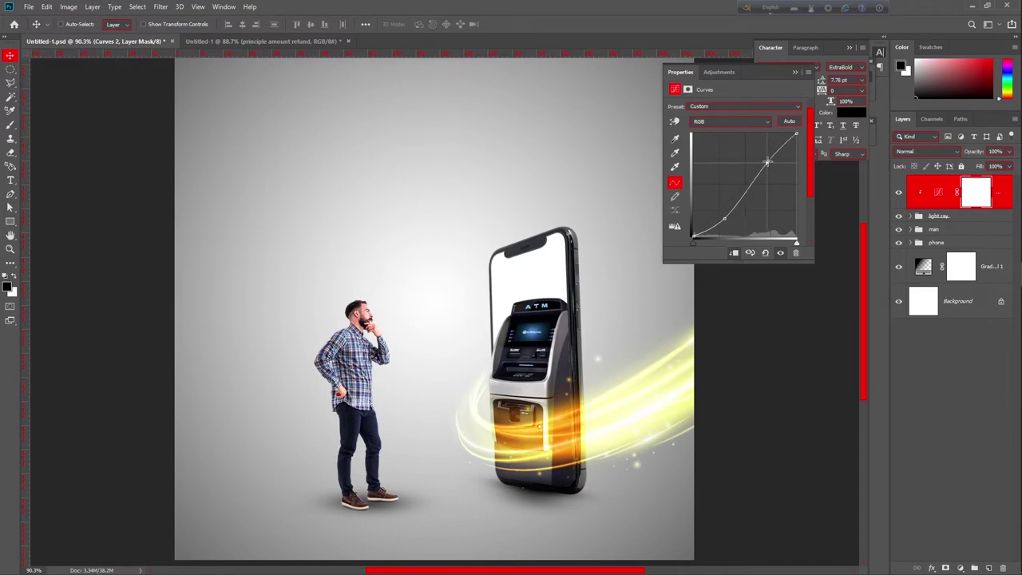
click(793, 70)
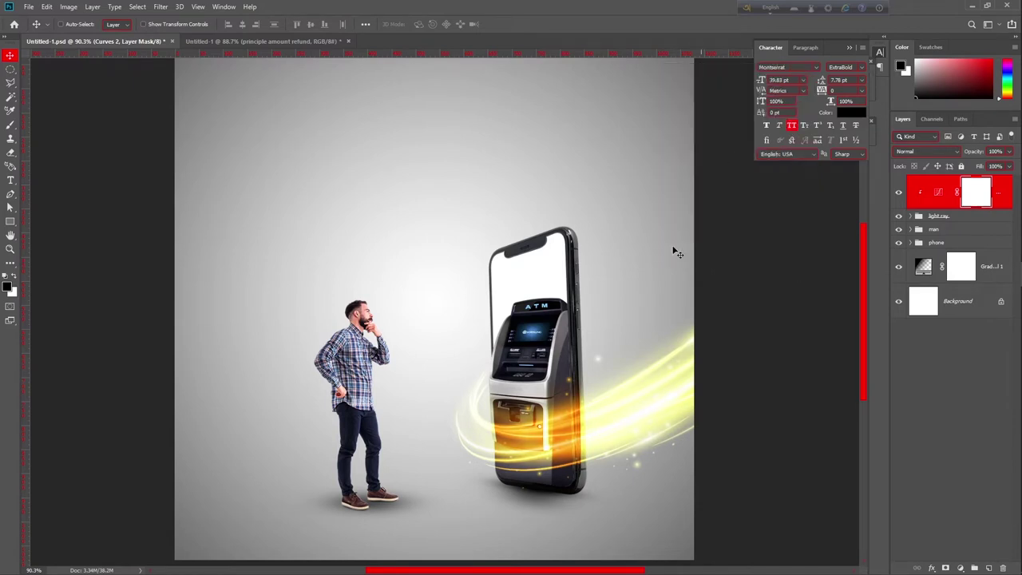
Step: Compare the light ray with and without the Curves adjustment by toggling that adjustment's visibility
scroll(582, 399, down, 2)
scroll(582, 399, up, 1)
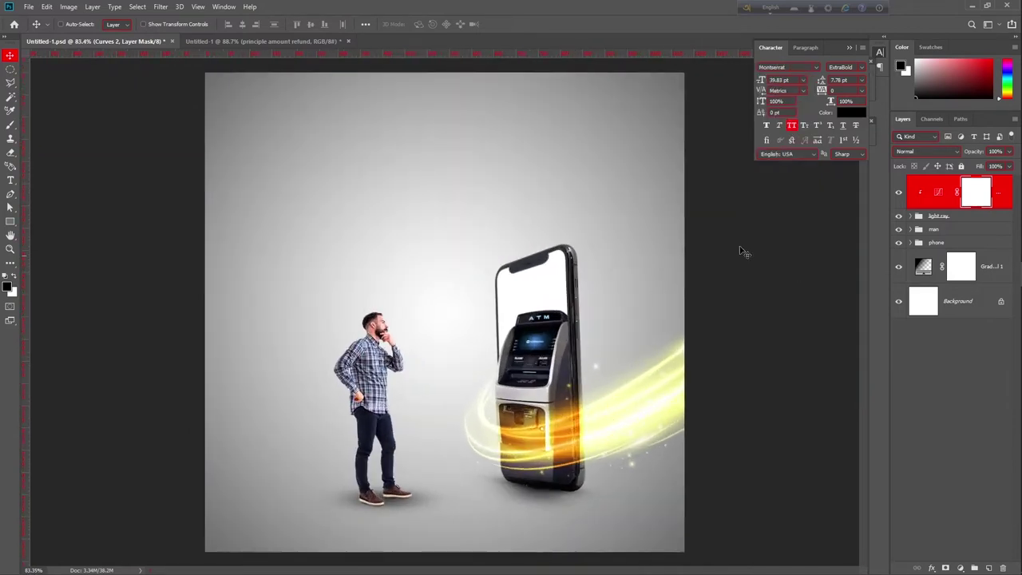
click(900, 192)
click(900, 193)
click(900, 193)
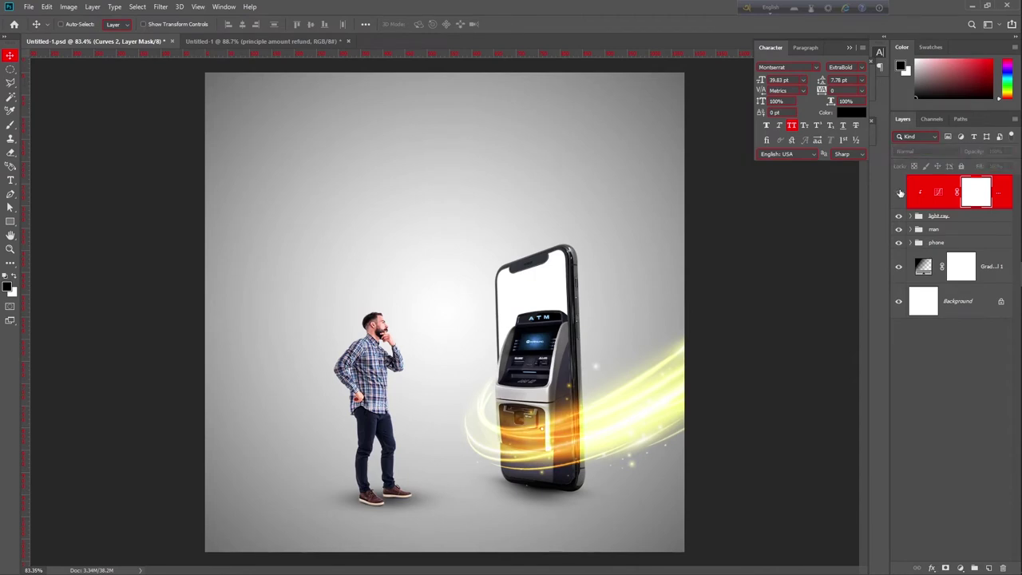
click(900, 194)
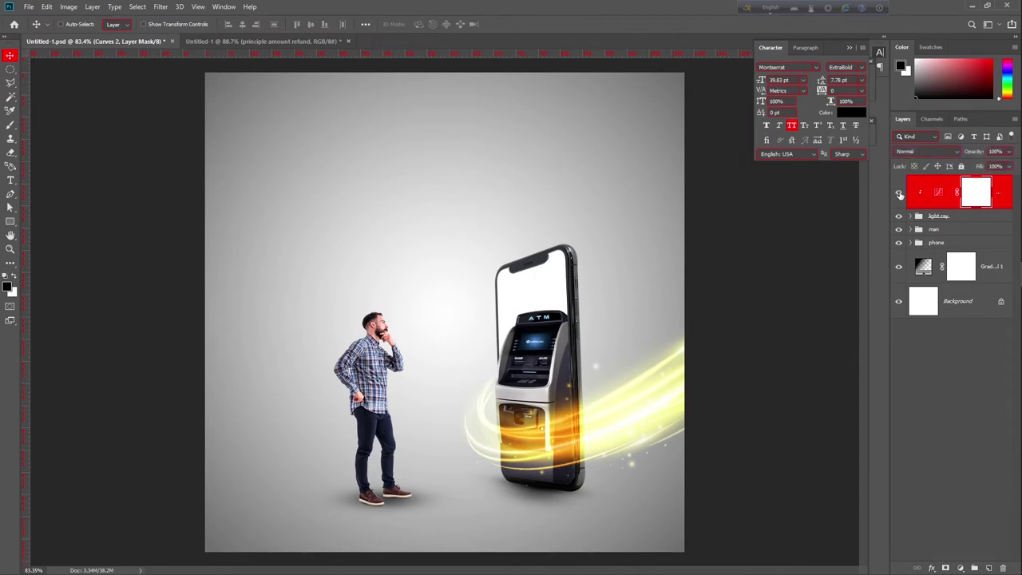
click(900, 193)
click(900, 193)
click(900, 193)
click(900, 194)
click(900, 194)
scroll(479, 313, down, 2)
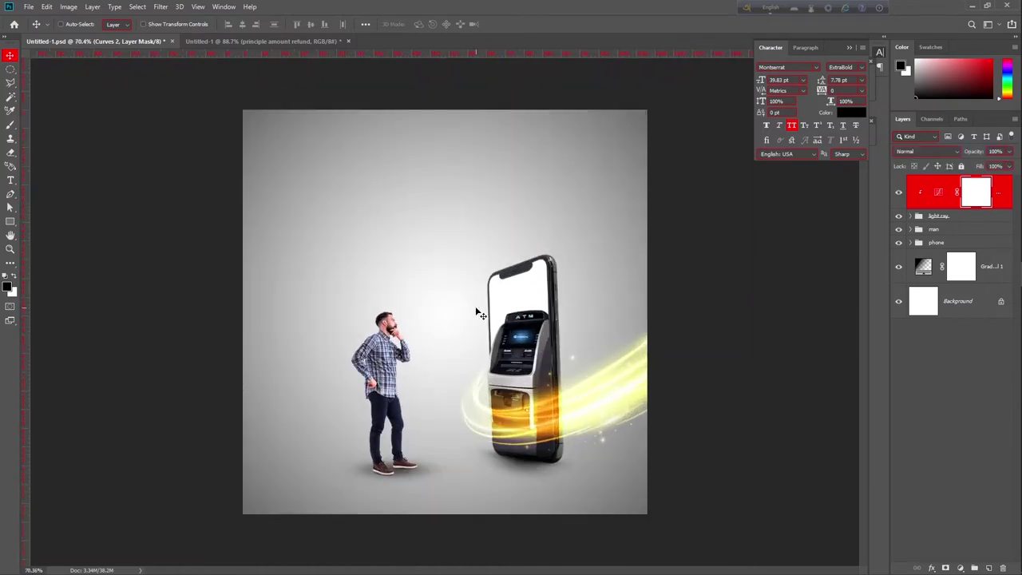
Step: Hide and show the clipped Curves adjustment once more to check the light swirl's contrast at different magnifications
click(900, 193)
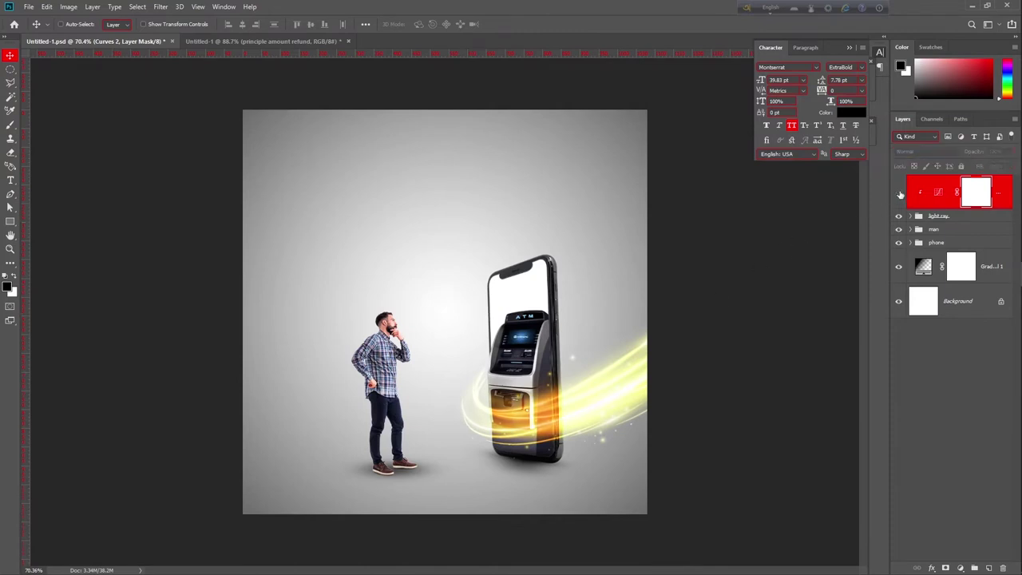
click(901, 194)
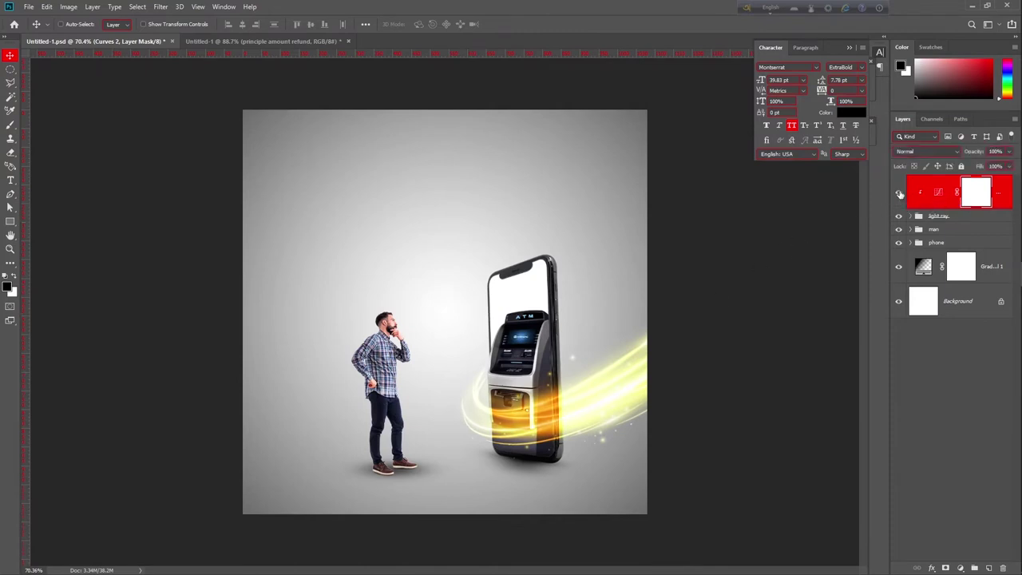
scroll(511, 307, up, 2)
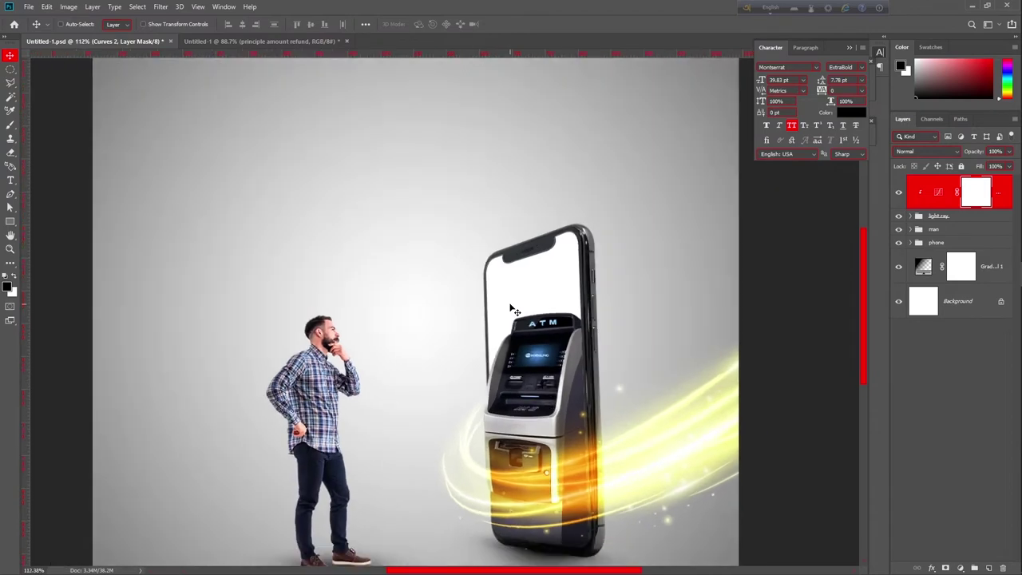
scroll(427, 374, down, 3)
scroll(446, 311, up, 1)
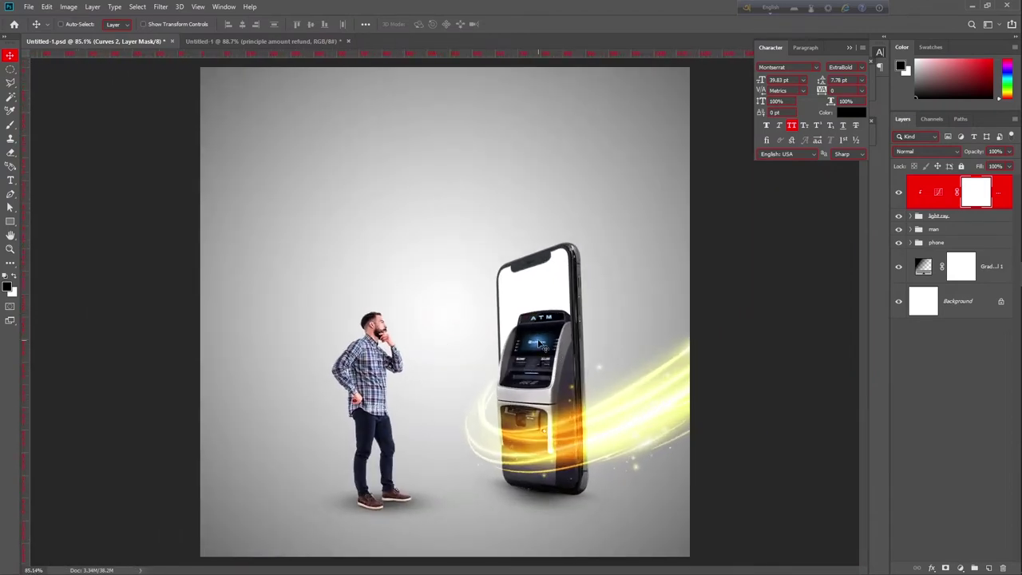
Step: In the text document, move the cheque information layer to the top of the stack and copy all four text layers into the composite
click(268, 44)
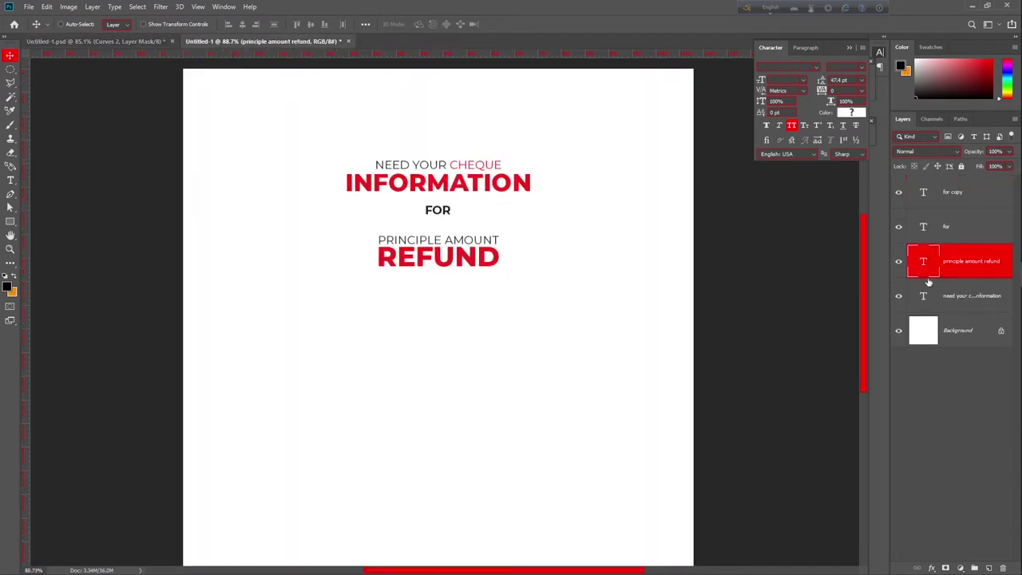
drag(968, 304, 971, 184)
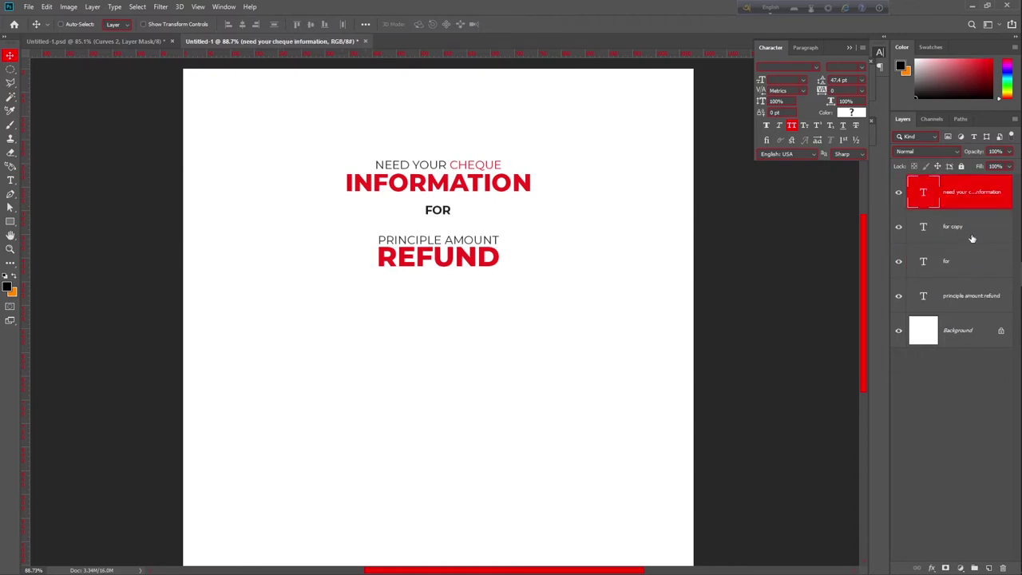
click(964, 304)
shift+click(971, 198)
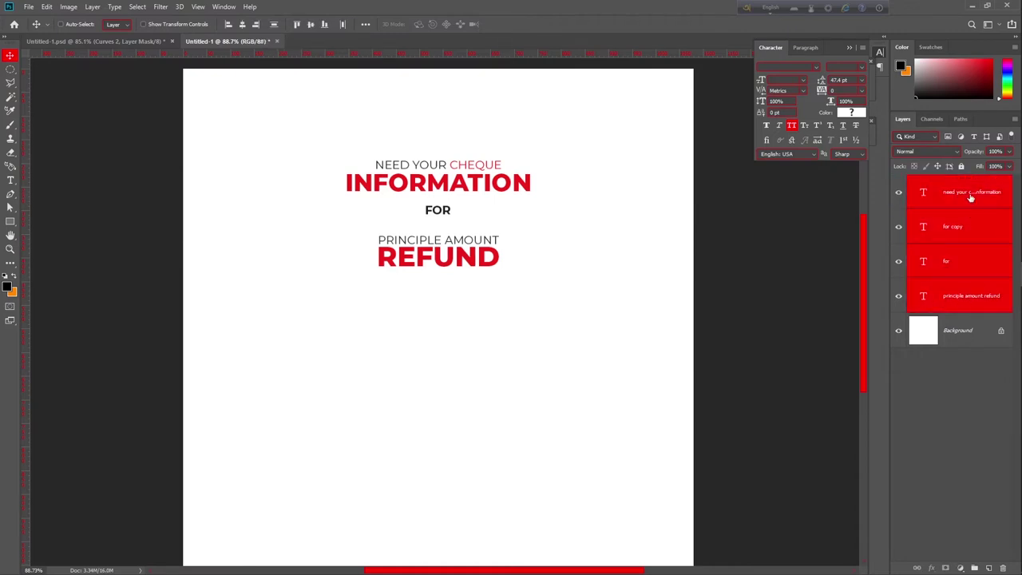
drag(979, 194, 456, 223)
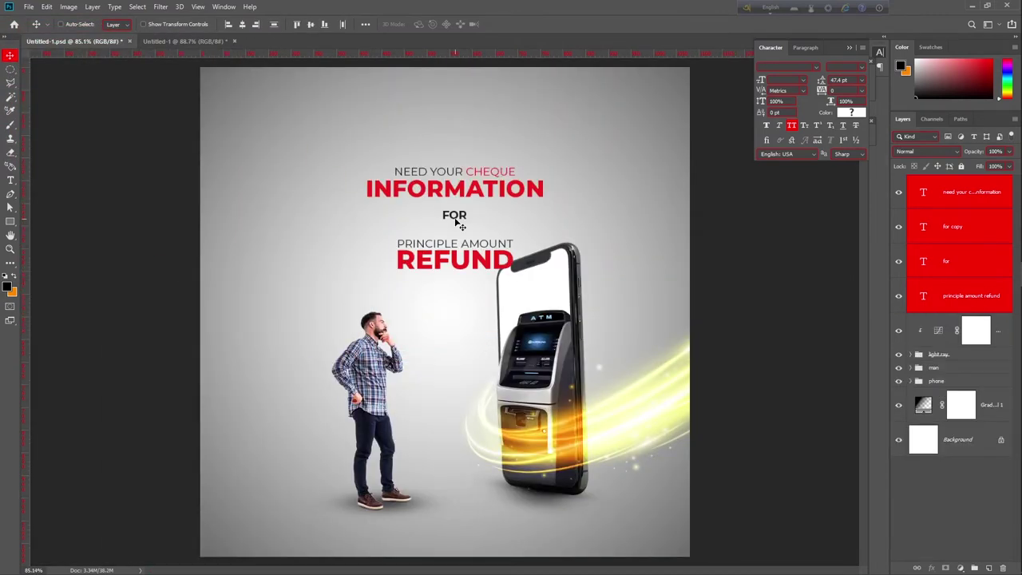
Step: Move the headline text up above the phone and centre it horizontally on the canvas
drag(472, 192, 472, 146)
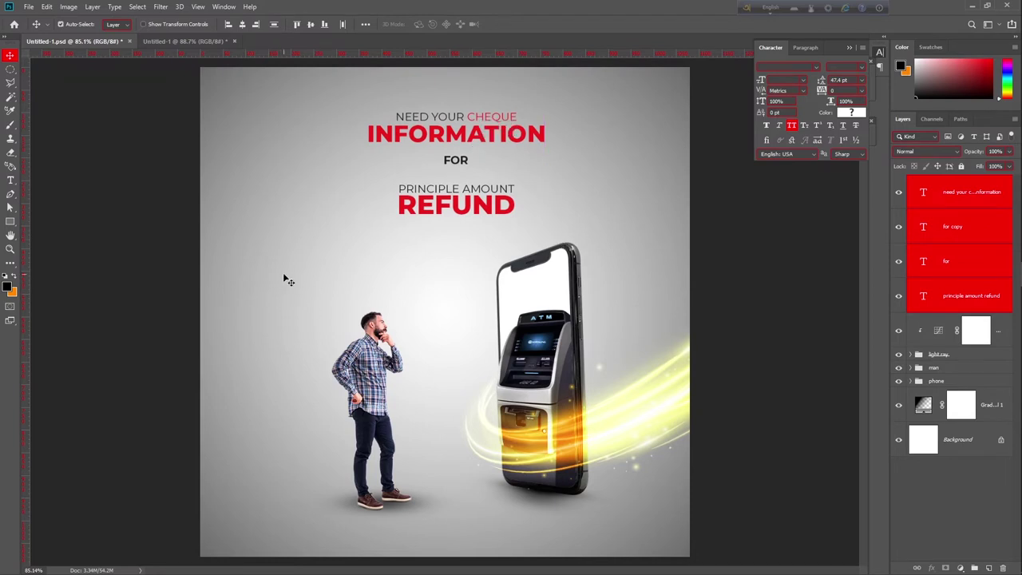
key(ctrl+a)
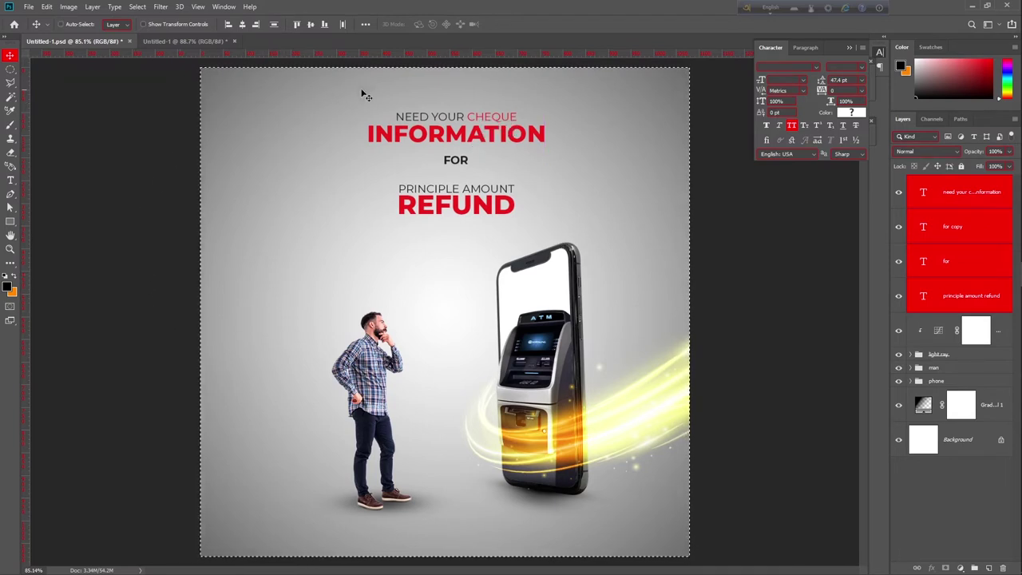
click(243, 24)
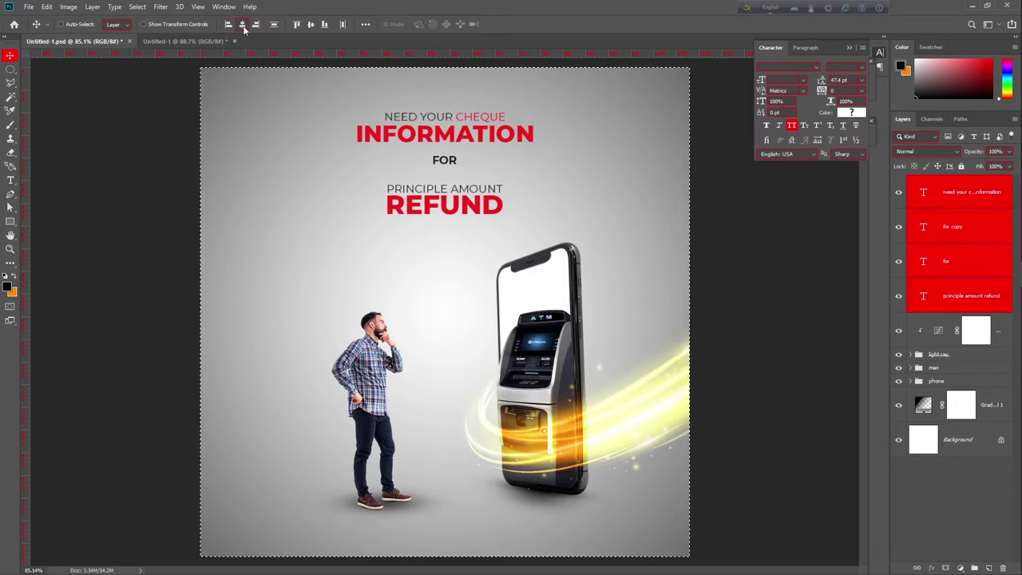
key(ctrl)
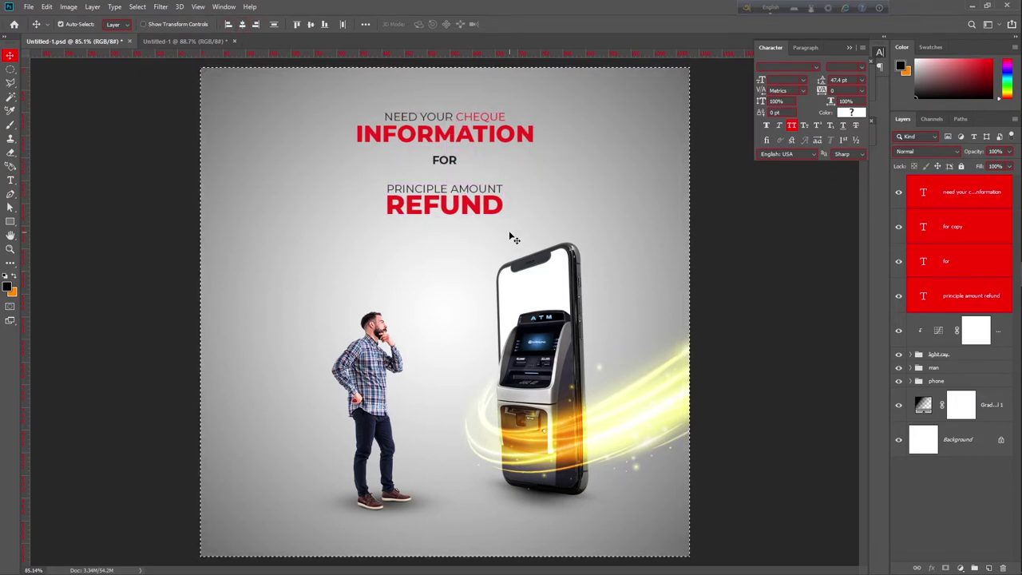
key(ctrl+d)
Step: Nudge the principle amount refund text up, closer to the word FOR
scroll(479, 227, up, 3)
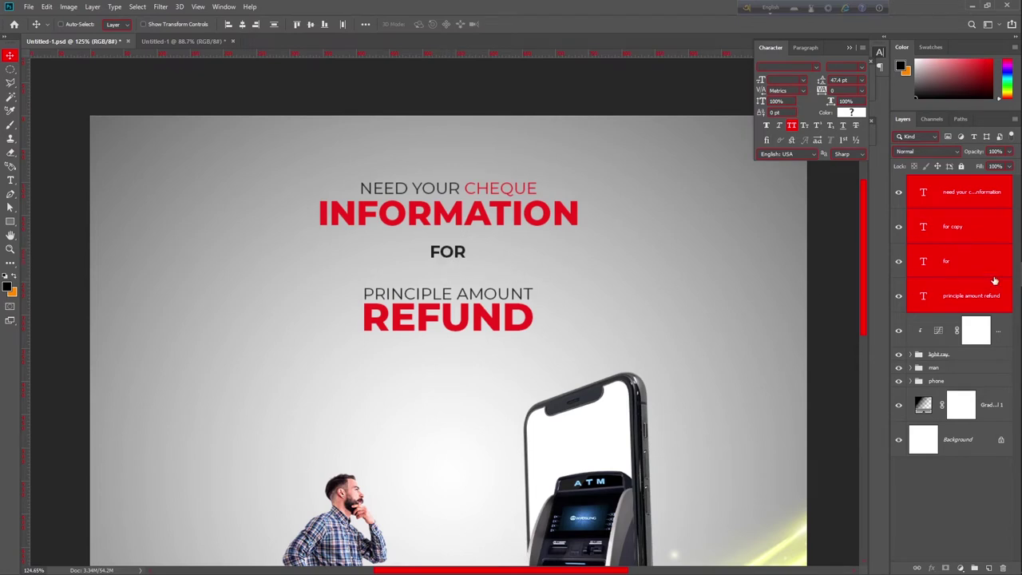
click(974, 295)
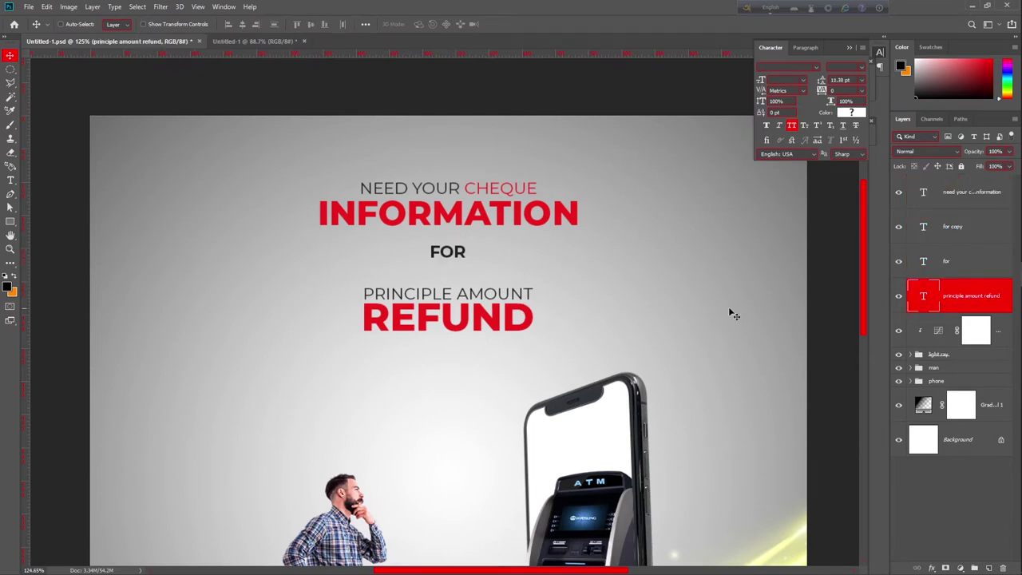
key(shift+Up)
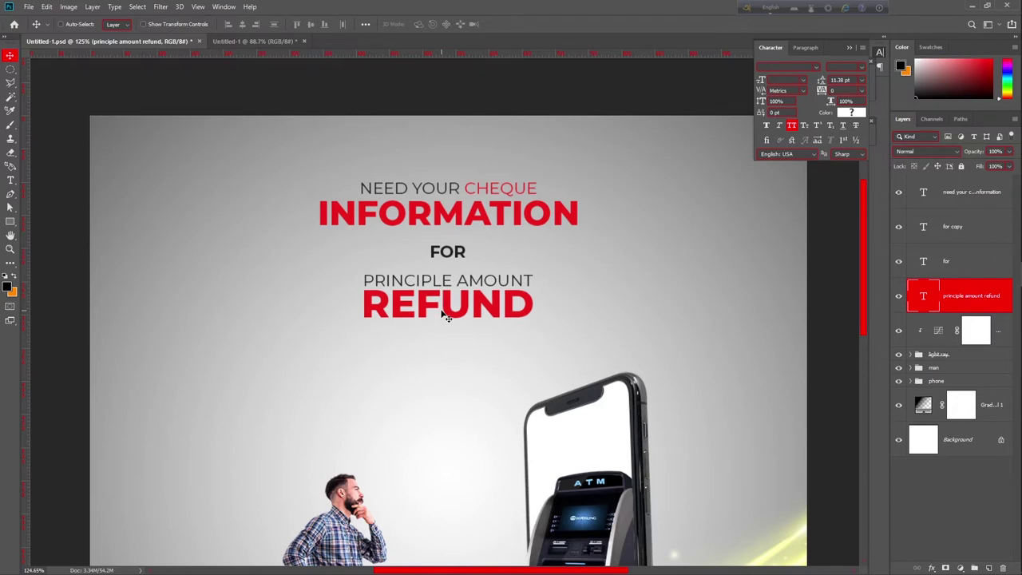
scroll(464, 275, up, 5)
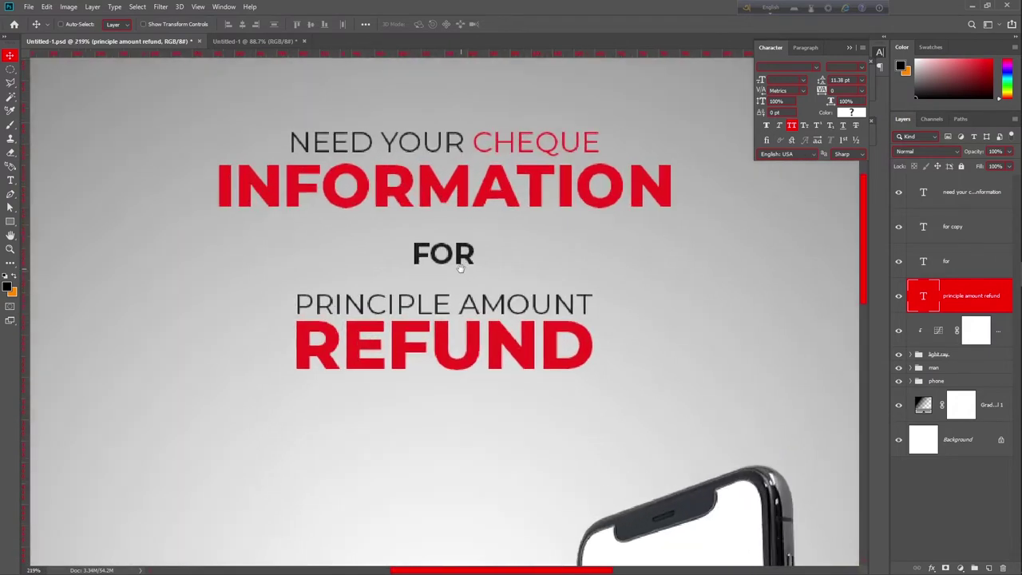
scroll(488, 276, up, 1)
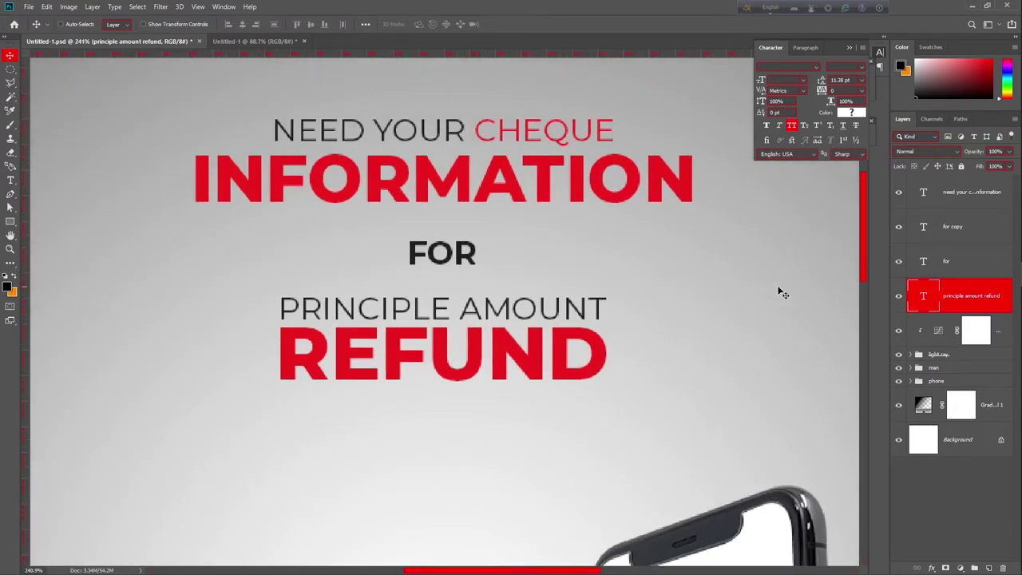
Step: Raise the for copy layer's fill to 100% to preview the large FOR, and return it to 0%
click(961, 262)
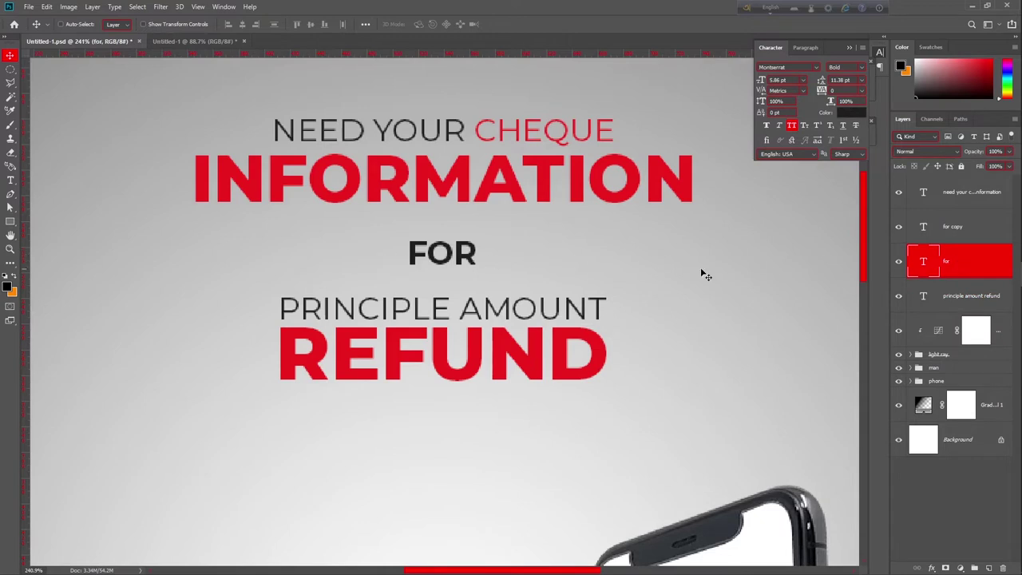
click(958, 228)
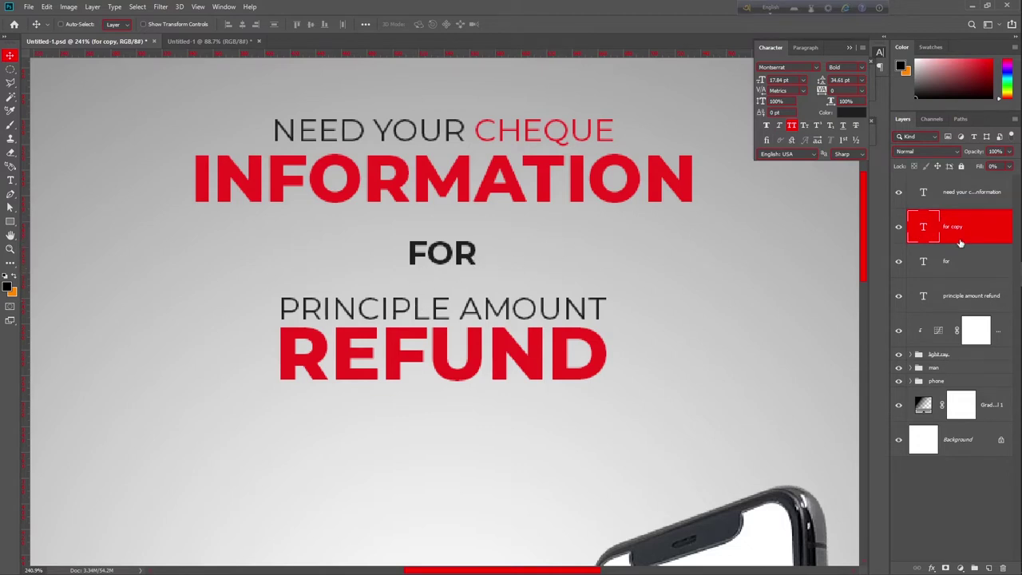
drag(980, 167, 1018, 170)
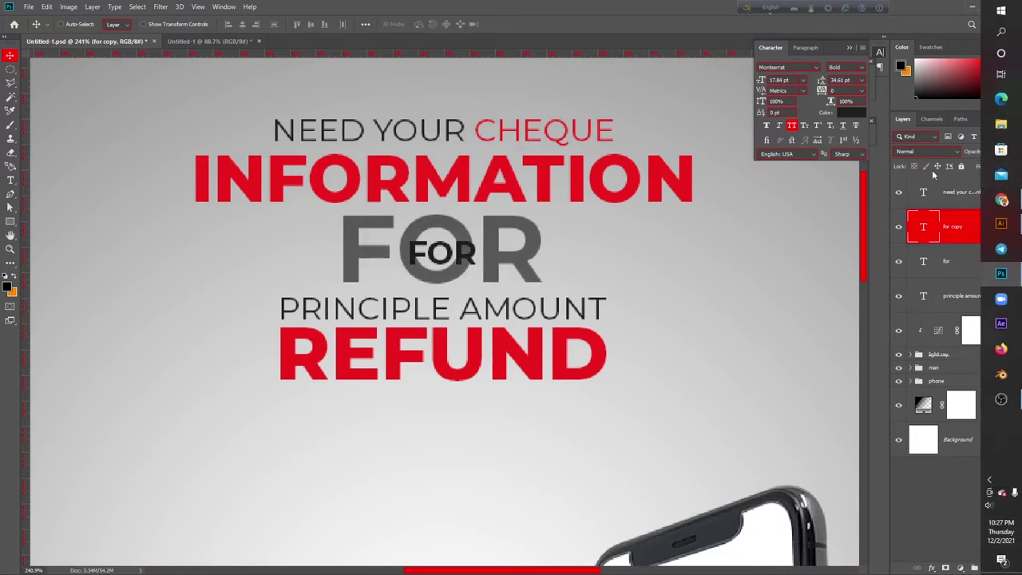
click(981, 166)
drag(983, 166, 1008, 168)
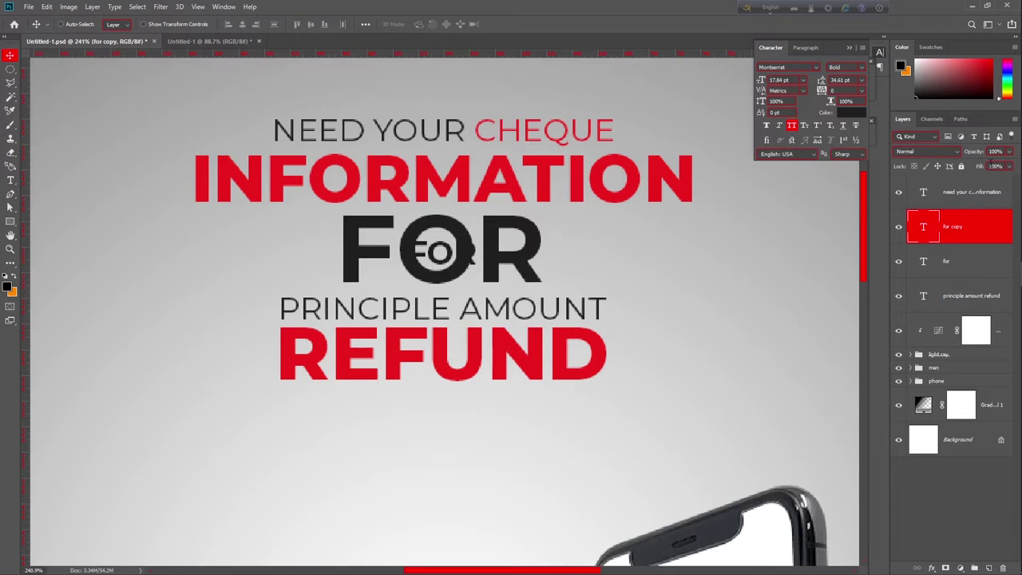
drag(980, 168, 871, 172)
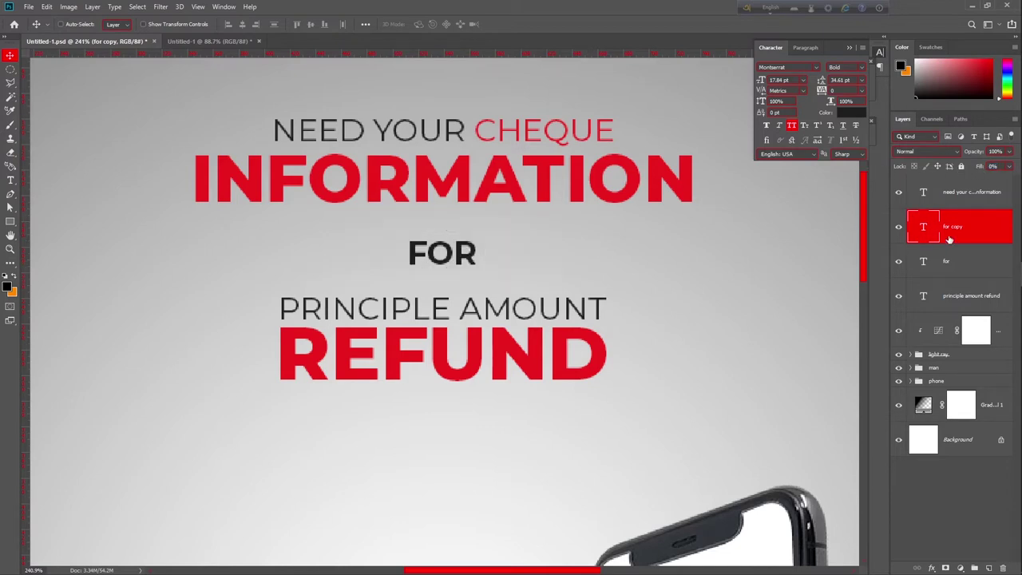
Step: Add a Stroke effect to the for copy layer with a size of 1 px
right_click(987, 230)
right_click(1002, 229)
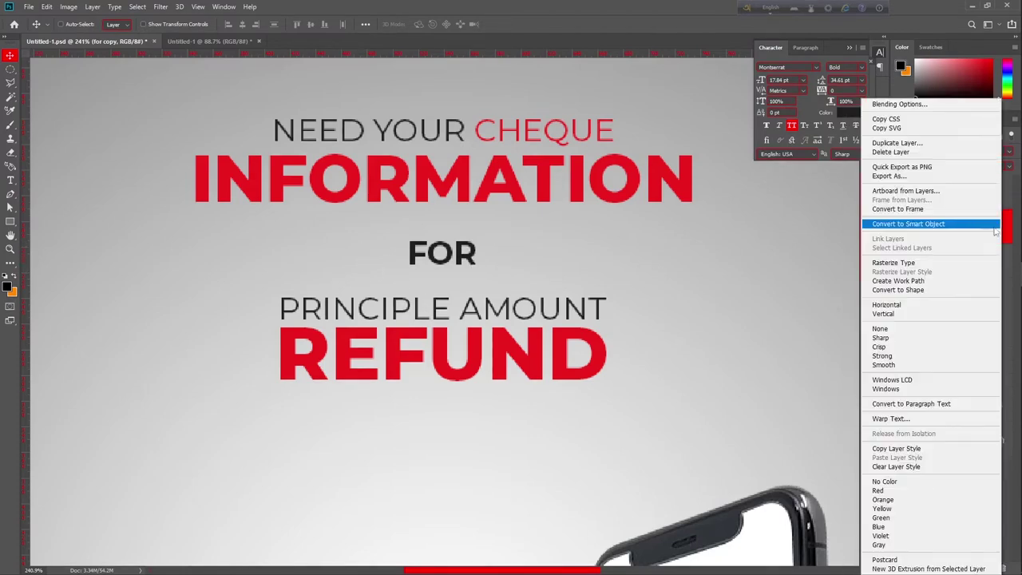
click(898, 104)
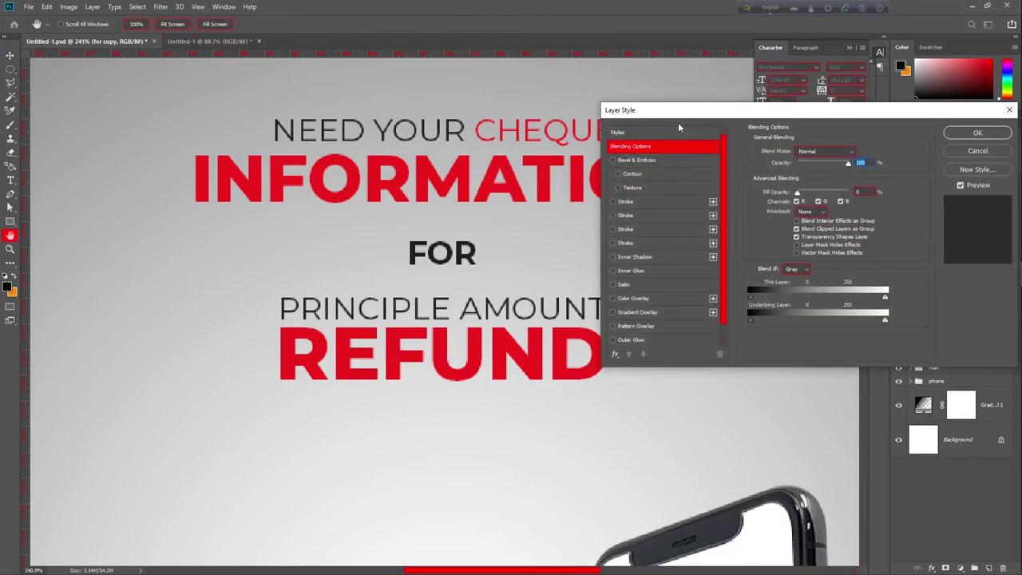
click(613, 201)
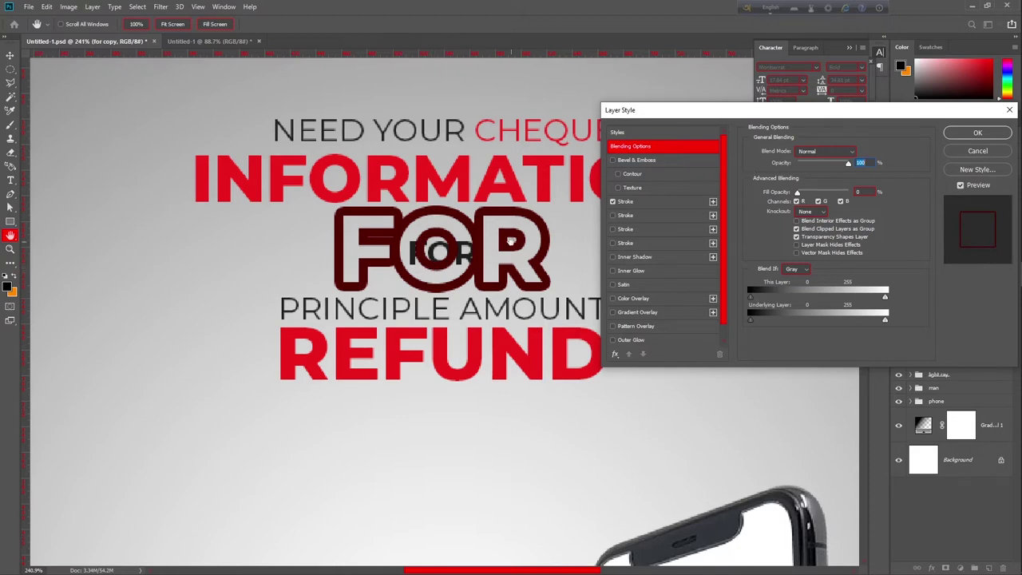
click(625, 202)
click(857, 150)
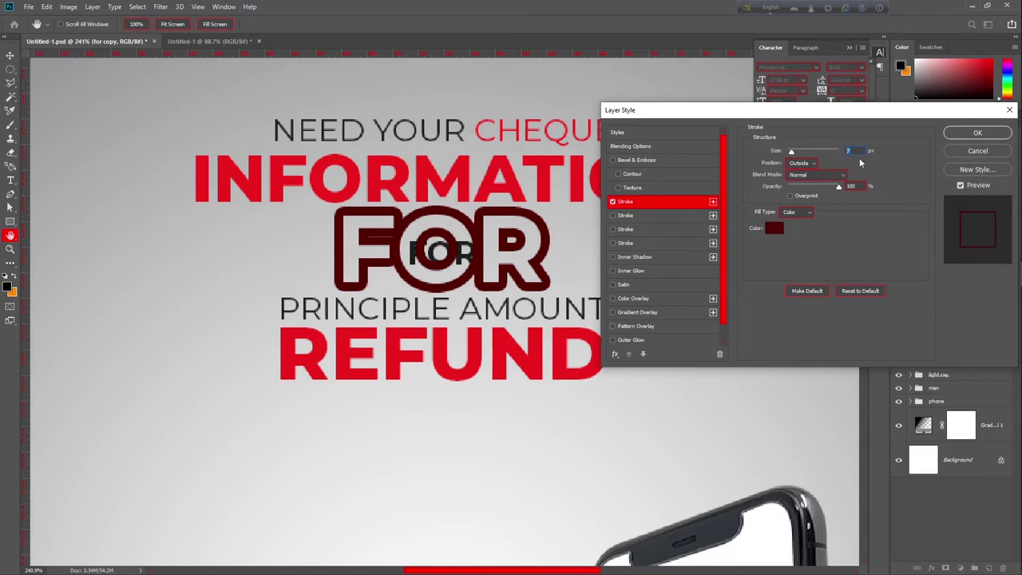
text(1)
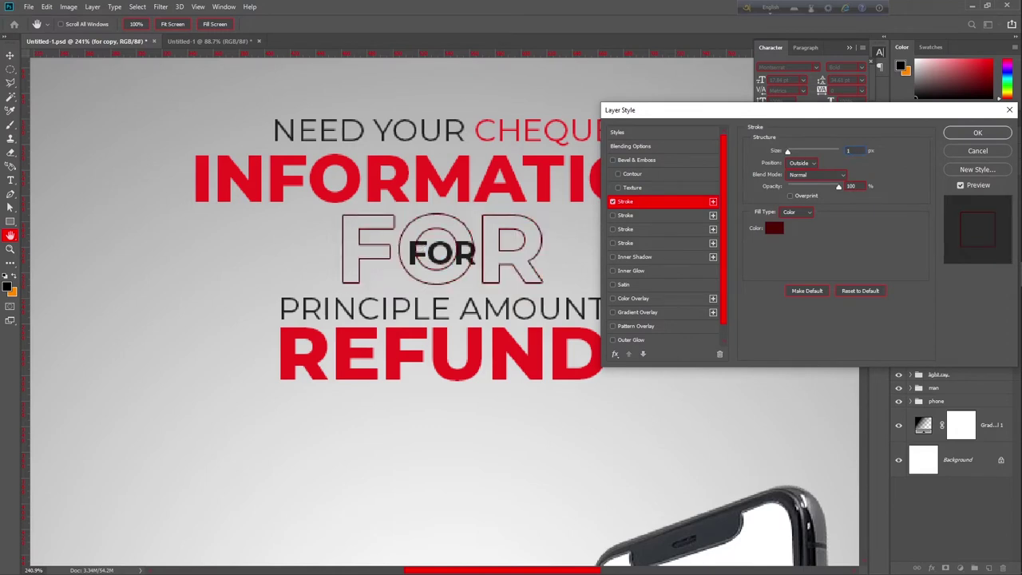
Step: Set the stroke colour of the for copy layer to 1e1e1e and apply the layer style
click(783, 229)
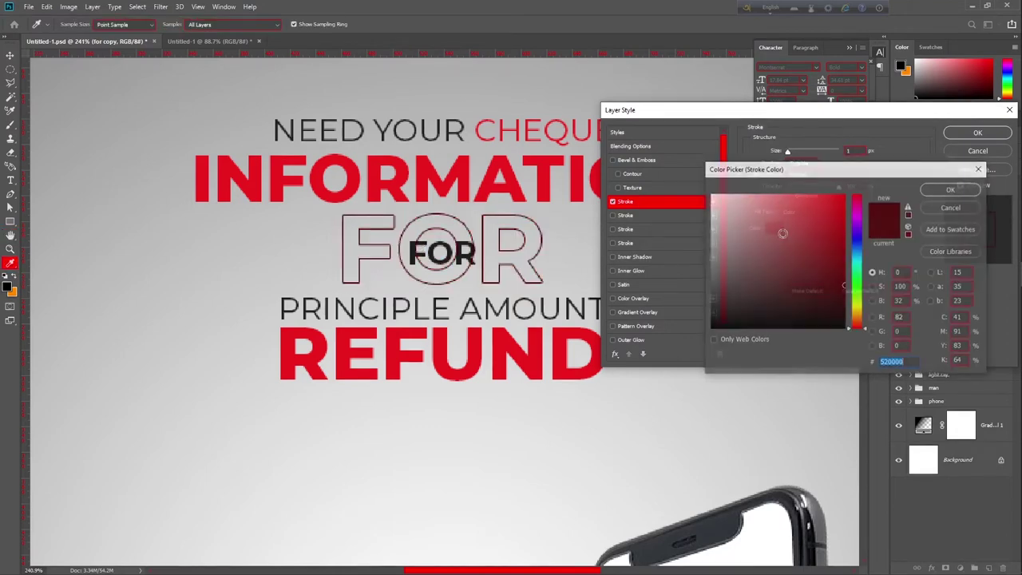
text(1)
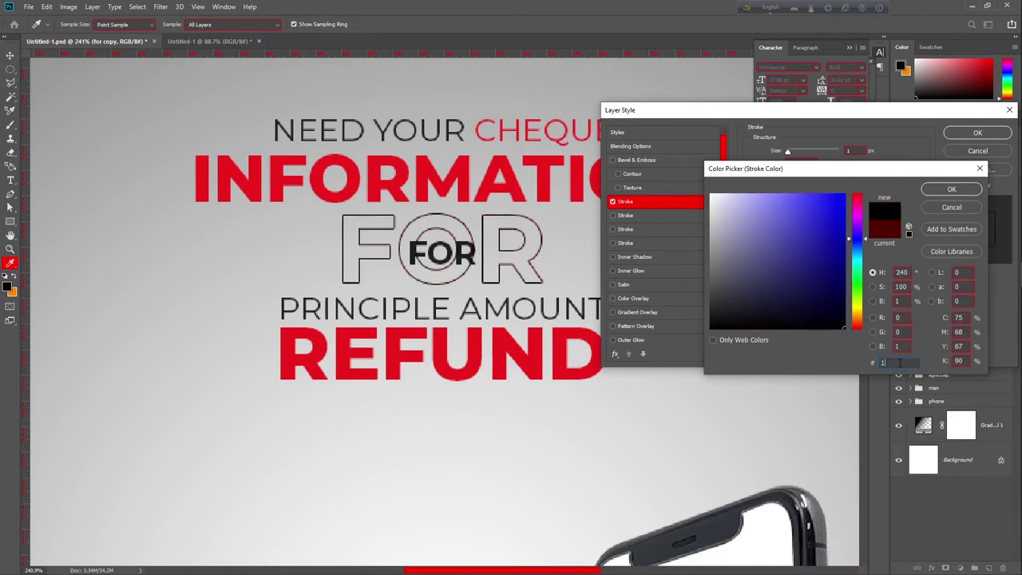
text(e1e1e)
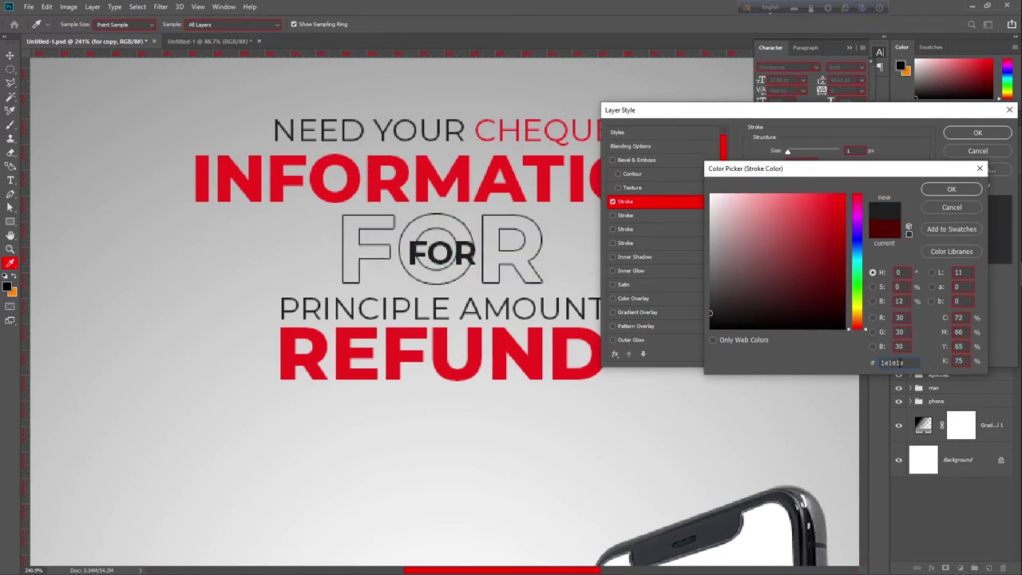
click(954, 190)
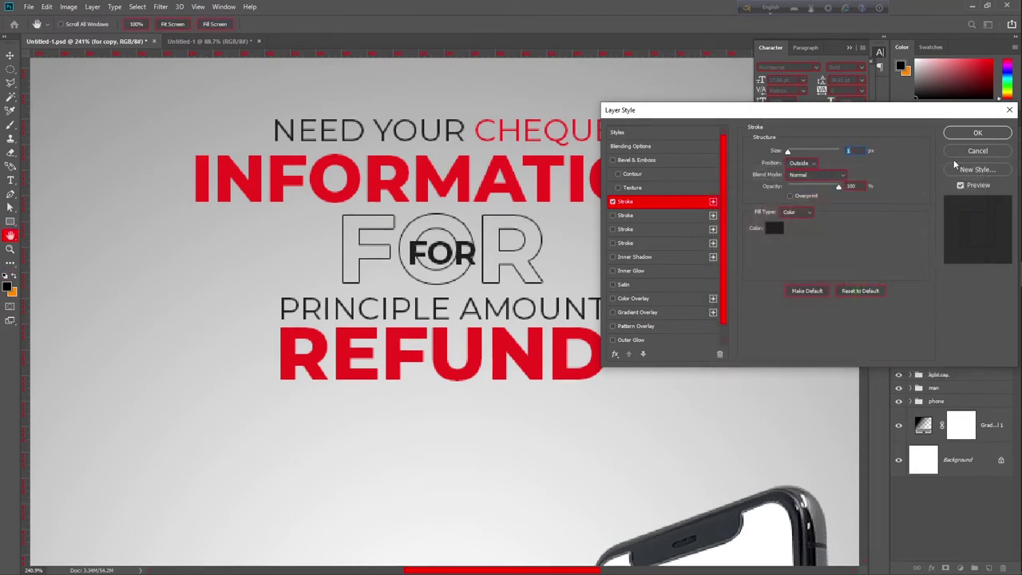
click(976, 132)
Step: Move the outlined for copy layer below the for layer and collapse its effects list
scroll(462, 313, down, 4)
scroll(461, 313, down, 1)
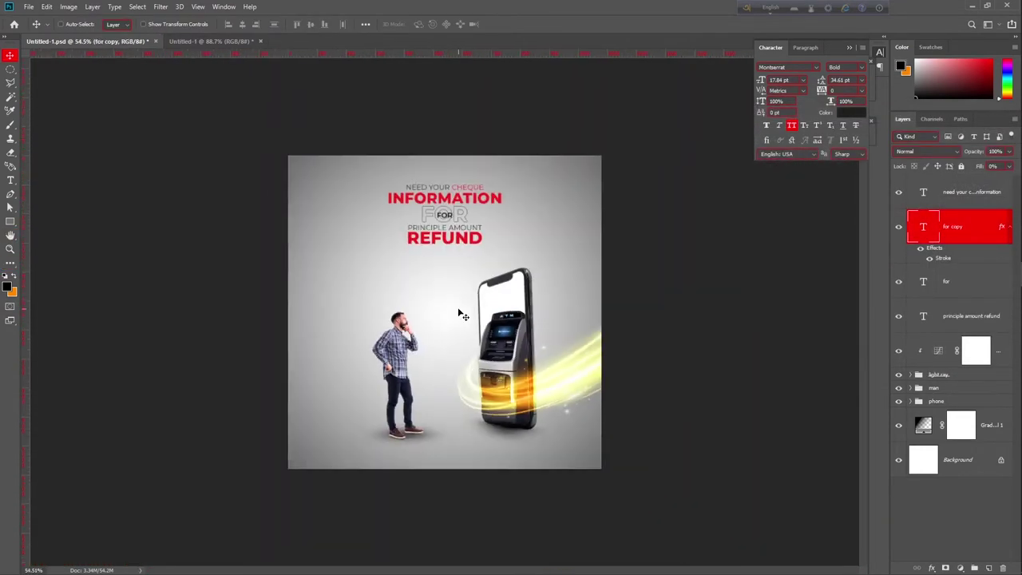
scroll(448, 215, up, 1)
scroll(460, 220, up, 1)
scroll(459, 217, up, 4)
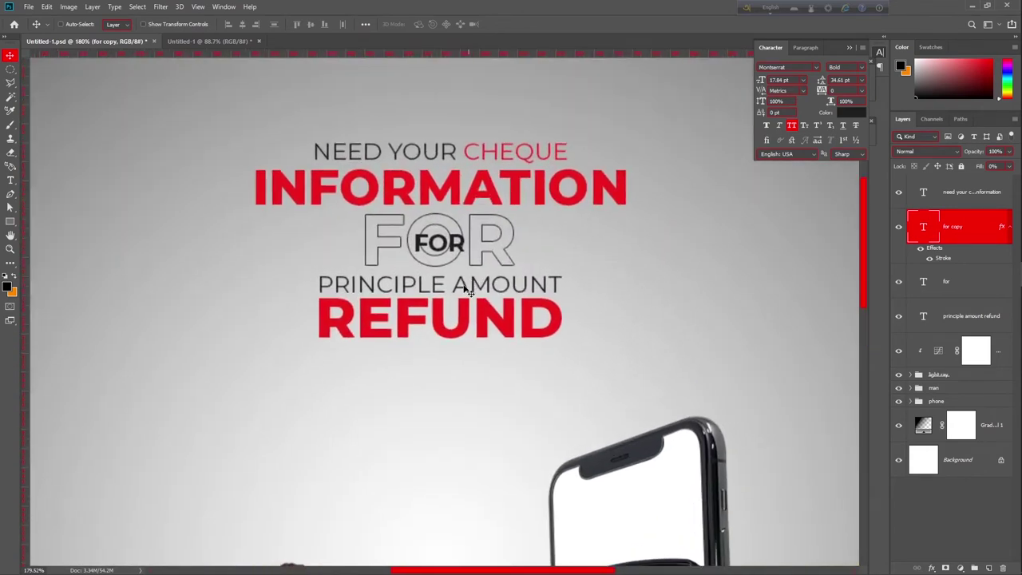
drag(975, 234, 962, 303)
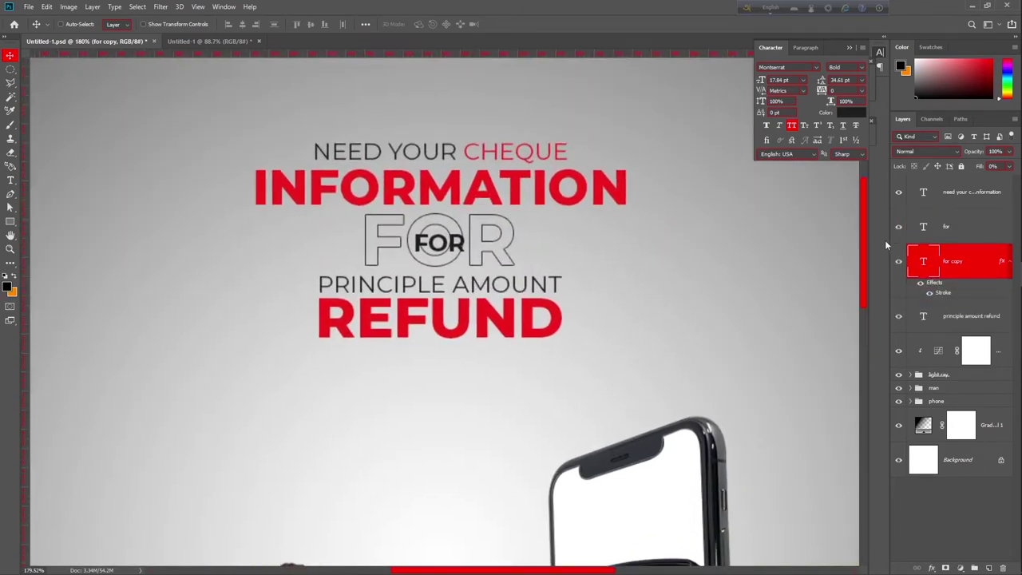
click(1008, 265)
scroll(682, 292, down, 6)
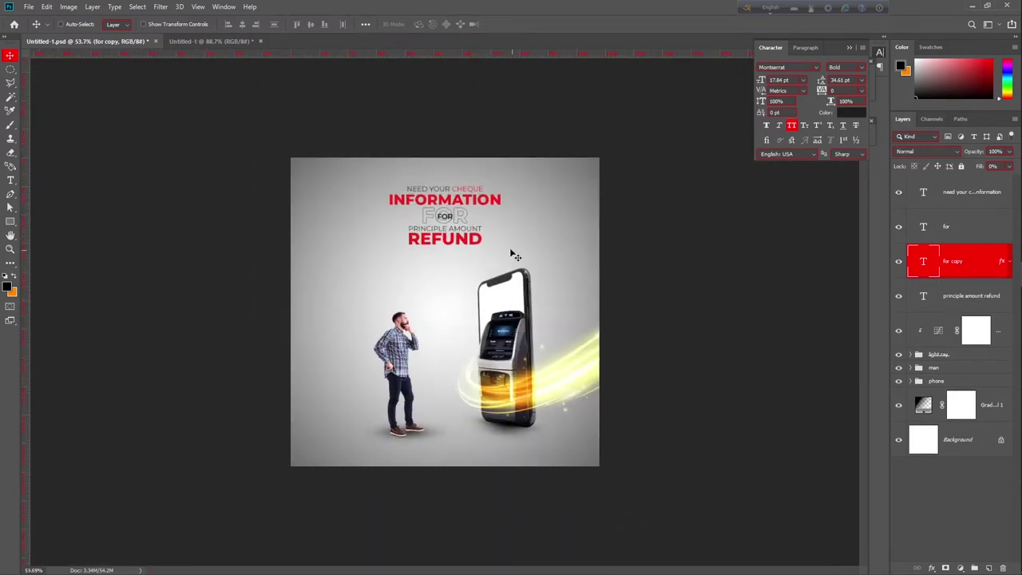
Step: Centre the outlined for copy layer horizontally on the whole canvas and clear the selection
scroll(520, 260, up, 4)
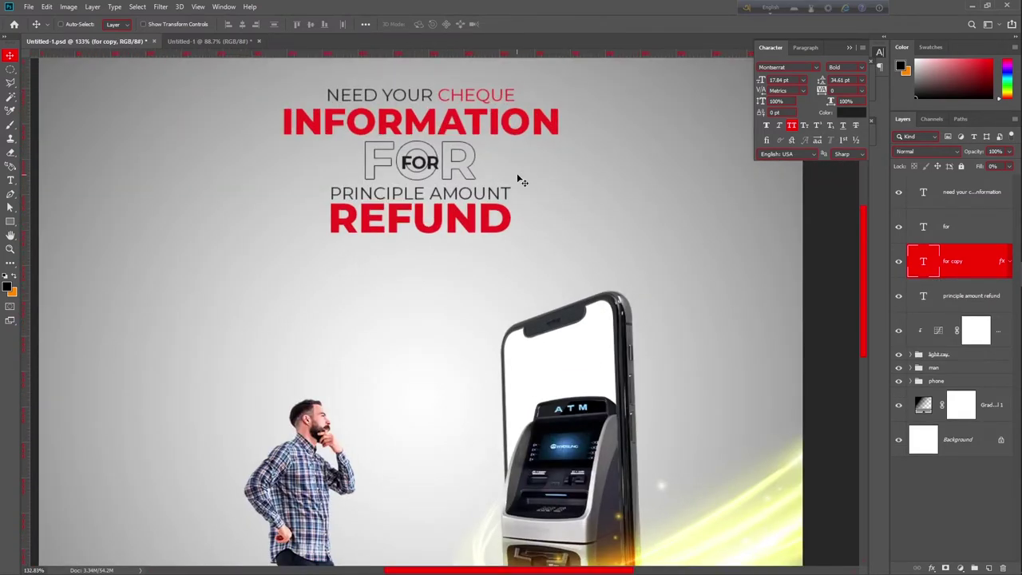
scroll(525, 178, down, 2)
scroll(511, 168, up, 1)
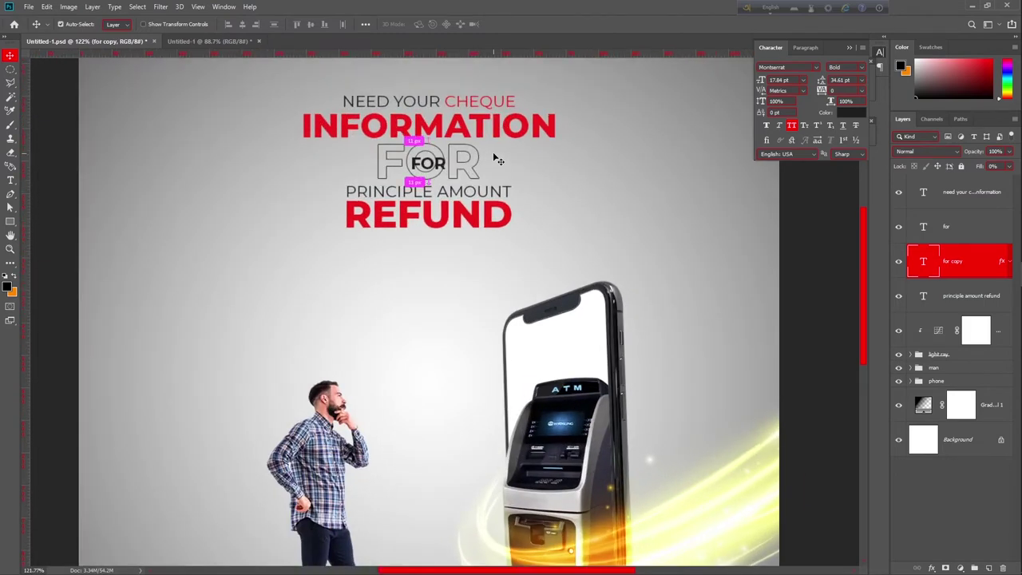
key(ctrl+a)
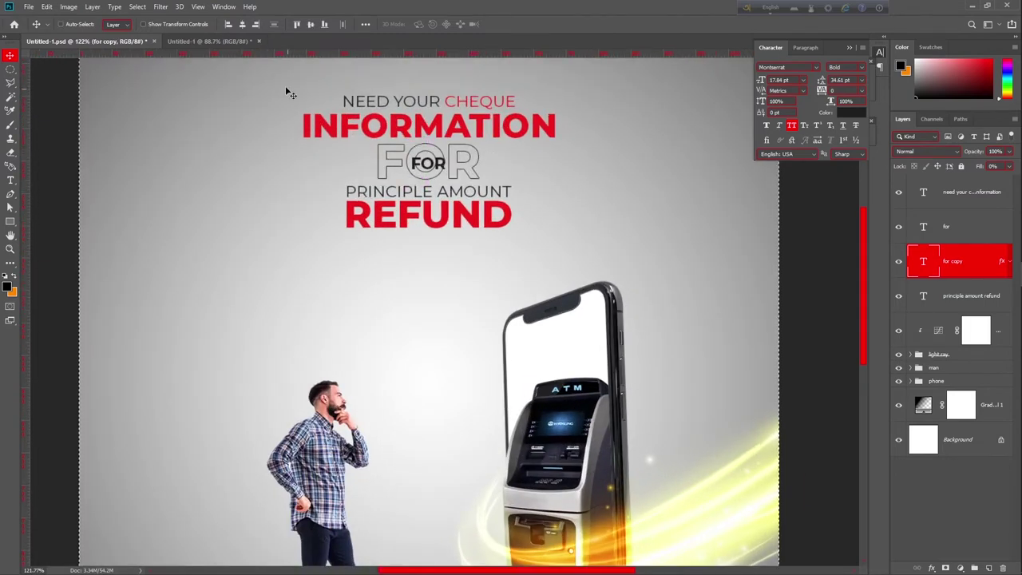
click(244, 27)
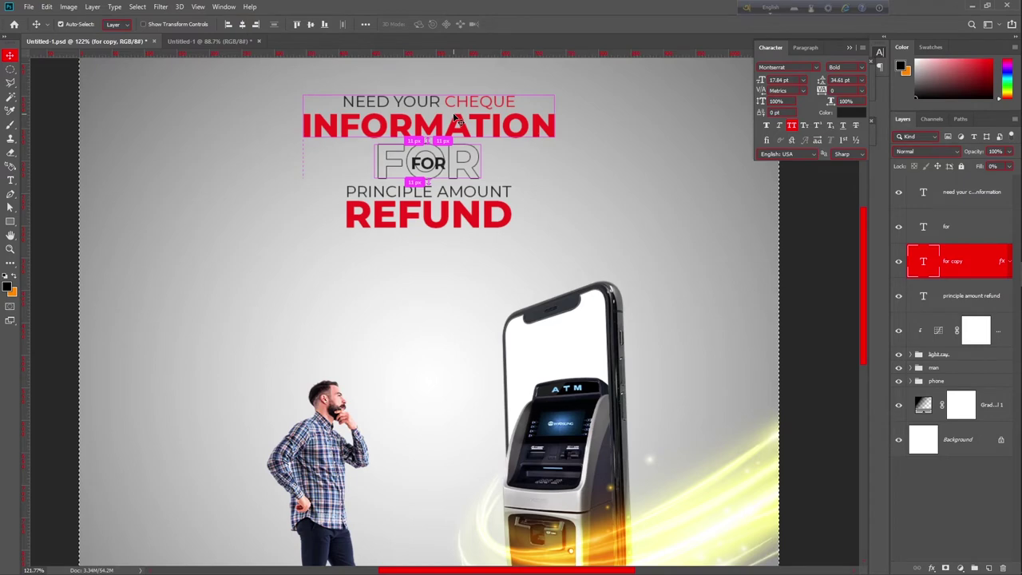
key(ctrl+d)
Step: Lower the opacity of the outlined for copy layer to 49%
scroll(454, 128, down, 3)
scroll(533, 258, up, 5)
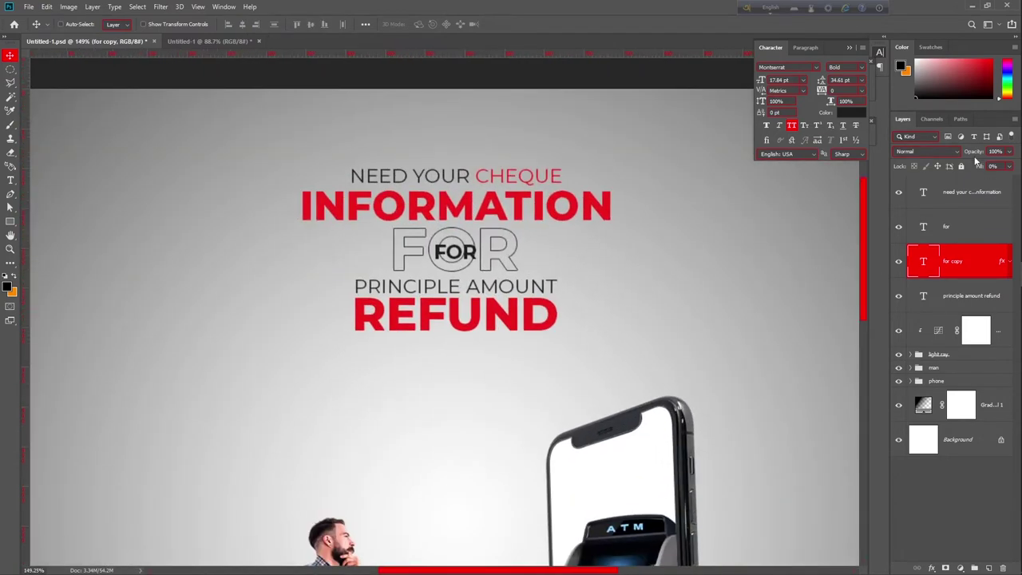
mouse_move(975, 156)
mouse_down()
mouse_move(958, 157)
mouse_move(976, 155)
mouse_move(967, 153)
mouse_up()
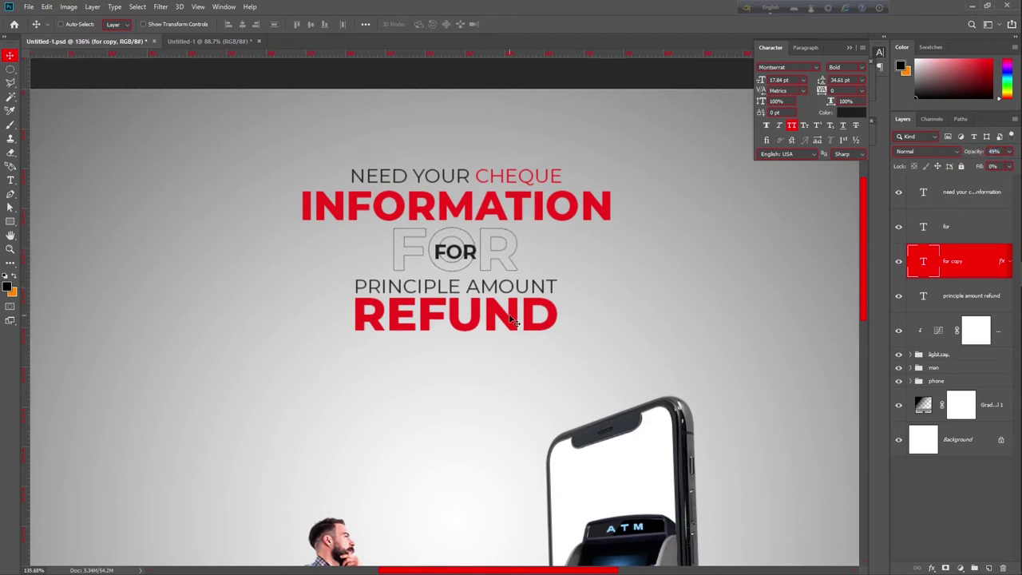
scroll(511, 319, down, 5)
scroll(447, 179, up, 5)
scroll(450, 172, down, 1)
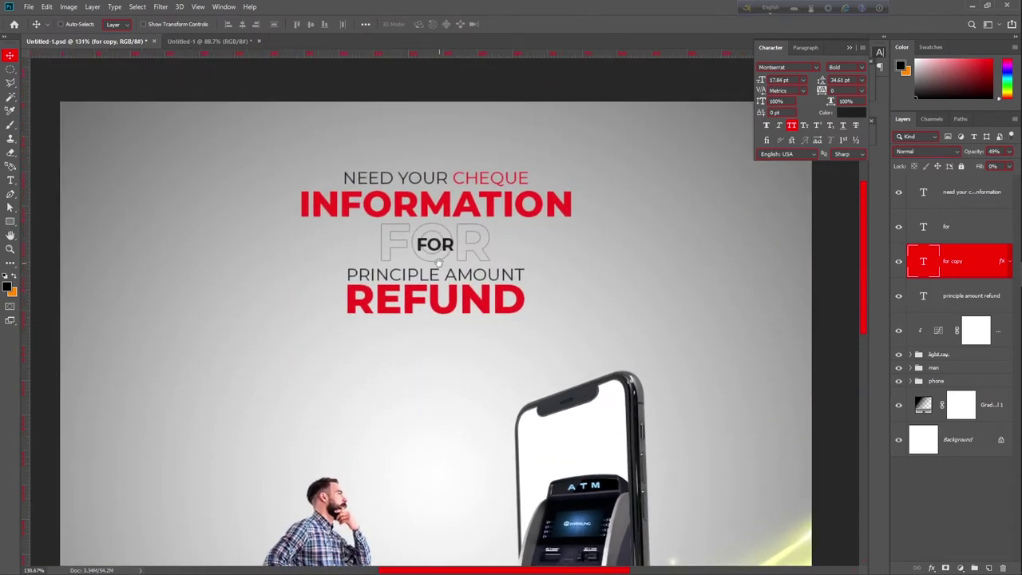
Step: Nudge the outlined FOR slightly right and down so it sits evenly around the small solid FOR
scroll(449, 172, up, 4)
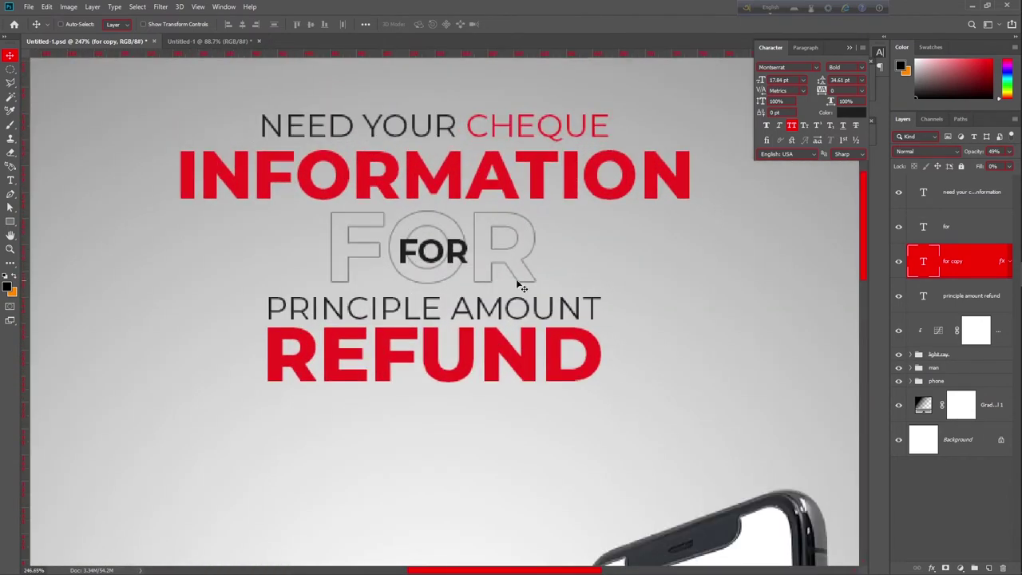
drag(520, 269, 523, 264)
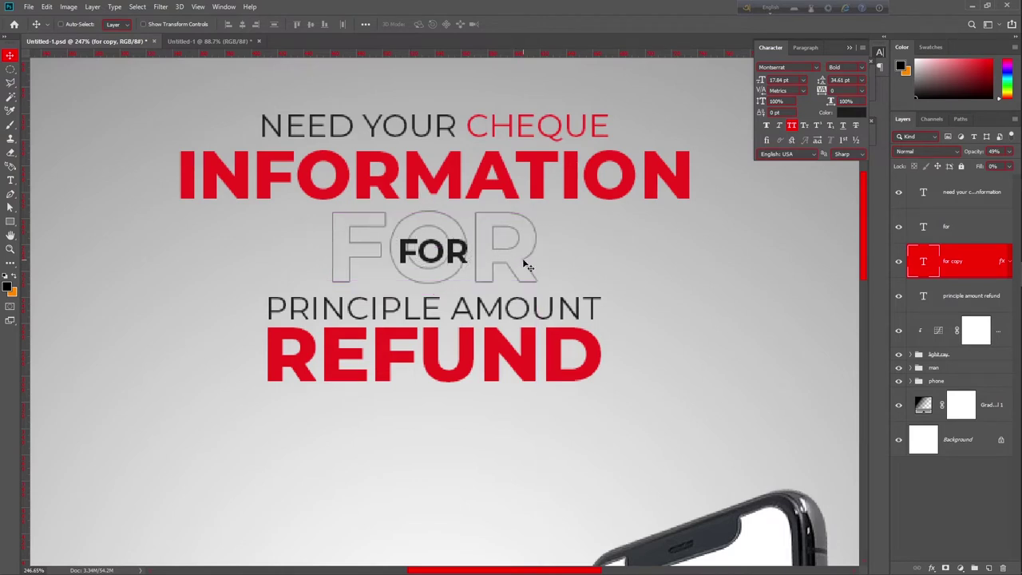
key(Right)
key(Down)
key(Down)
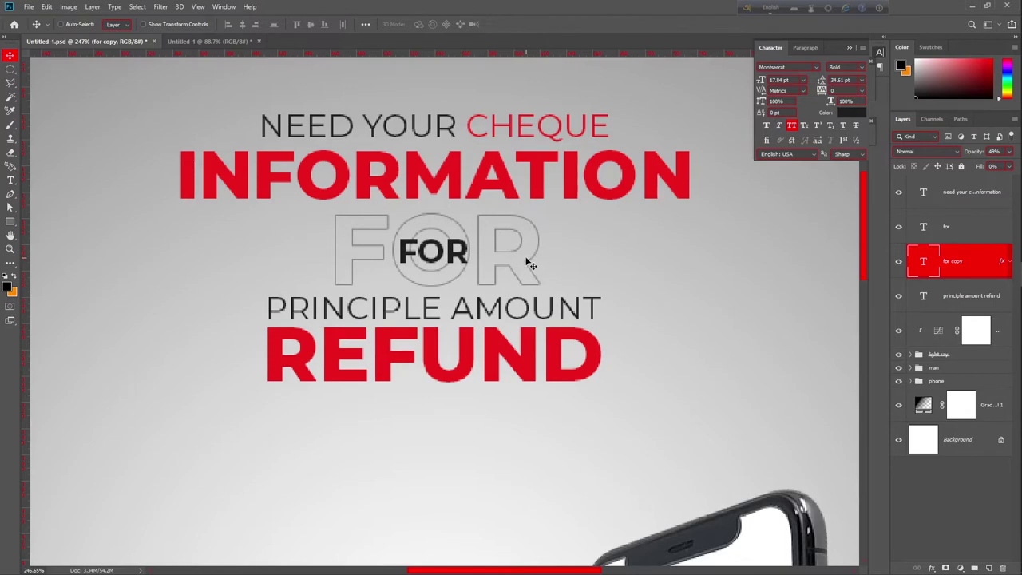
Step: Group the for and for copy layers together
alt+scroll(527, 265, down, 3)
alt+scroll(527, 265, up, 3)
shift+click(973, 238)
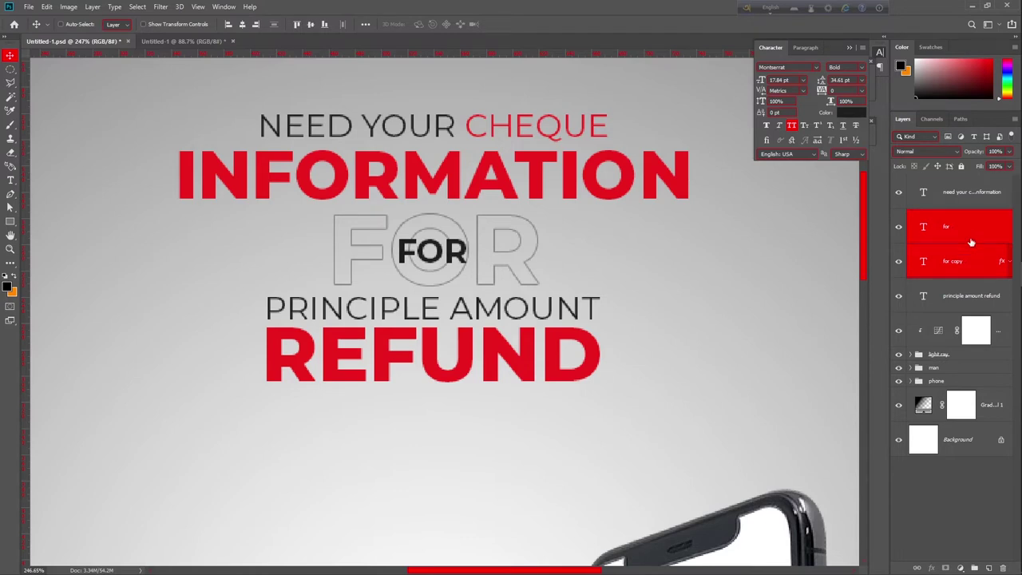
key(ctrl+g)
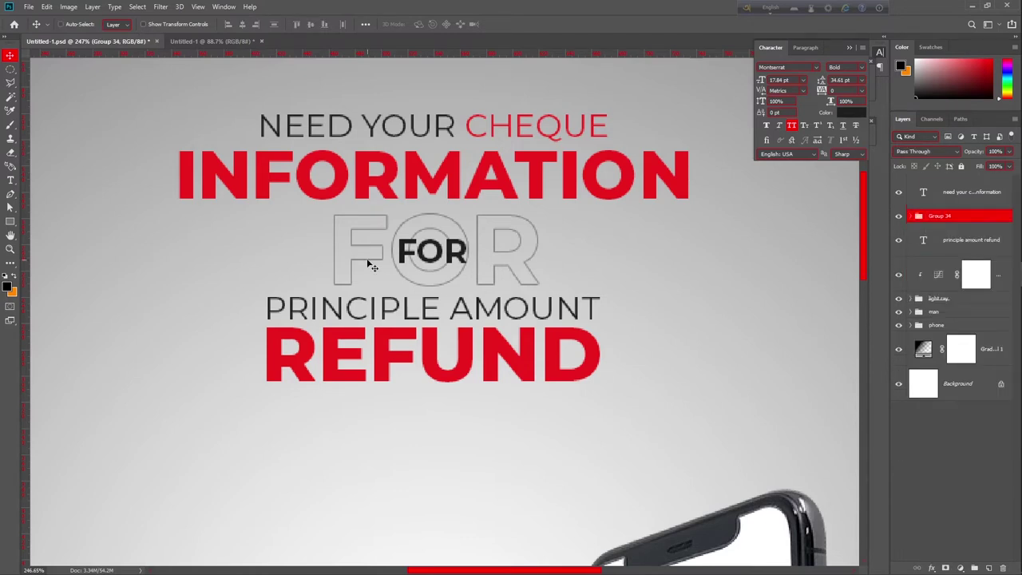
Step: Centre the FOR group vertically within a rectangular selection spanning the gap between INFORMATION and PRINCIPLE AMOUNT, and clear the selection
alt+scroll(448, 254, up, 2)
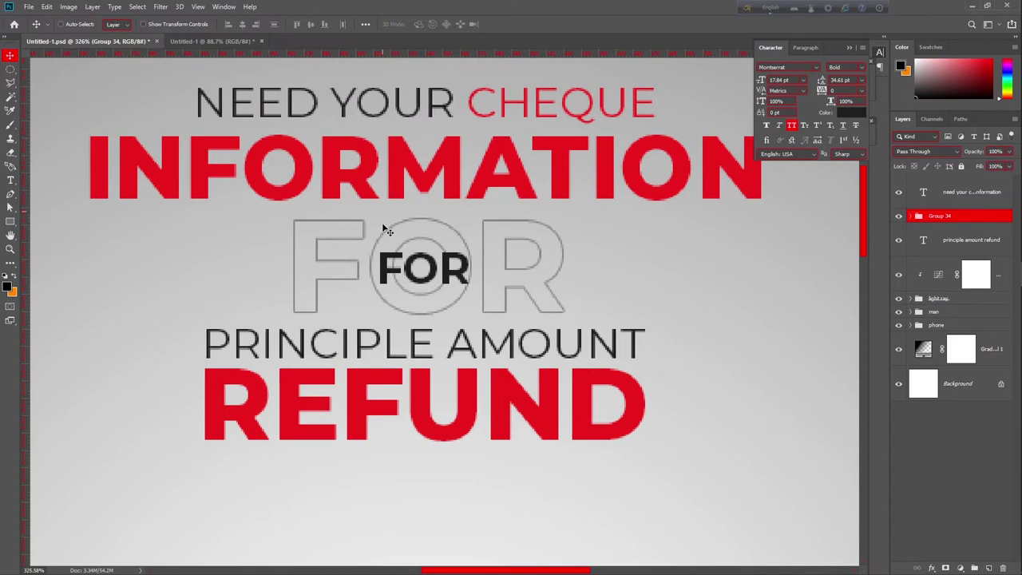
alt+scroll(375, 244, up, 1)
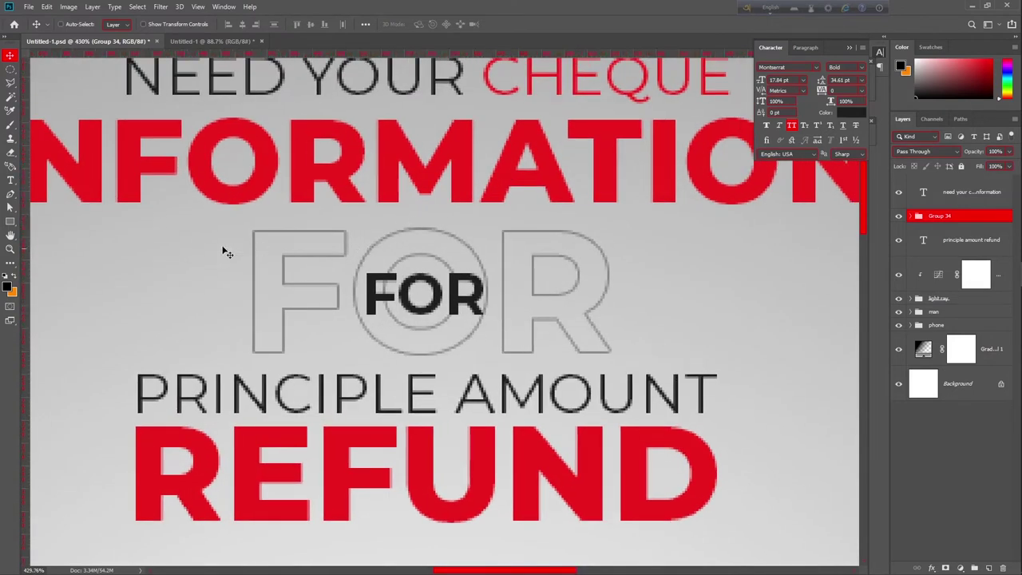
click(9, 71)
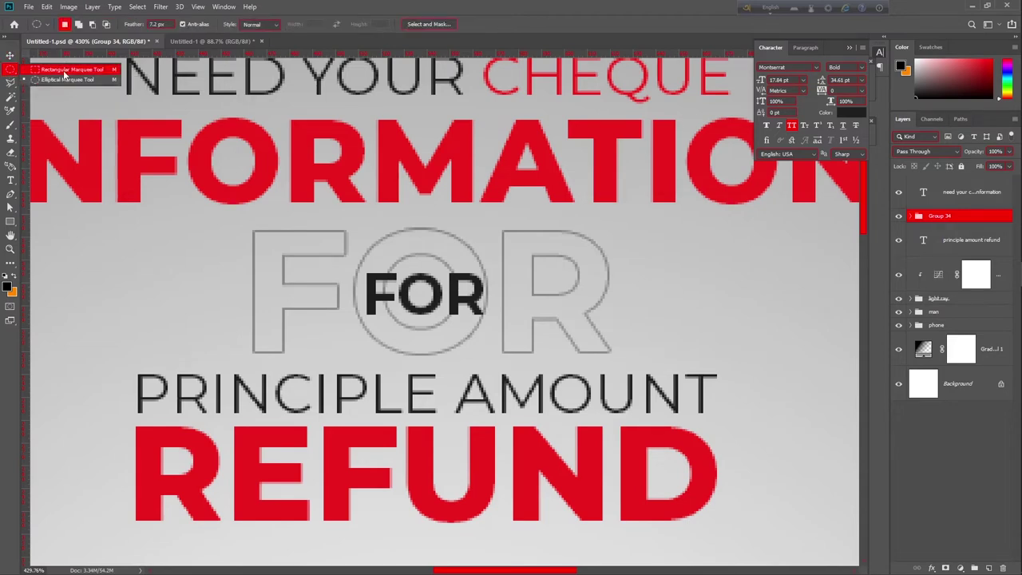
click(64, 70)
scroll(291, 213, up, 2)
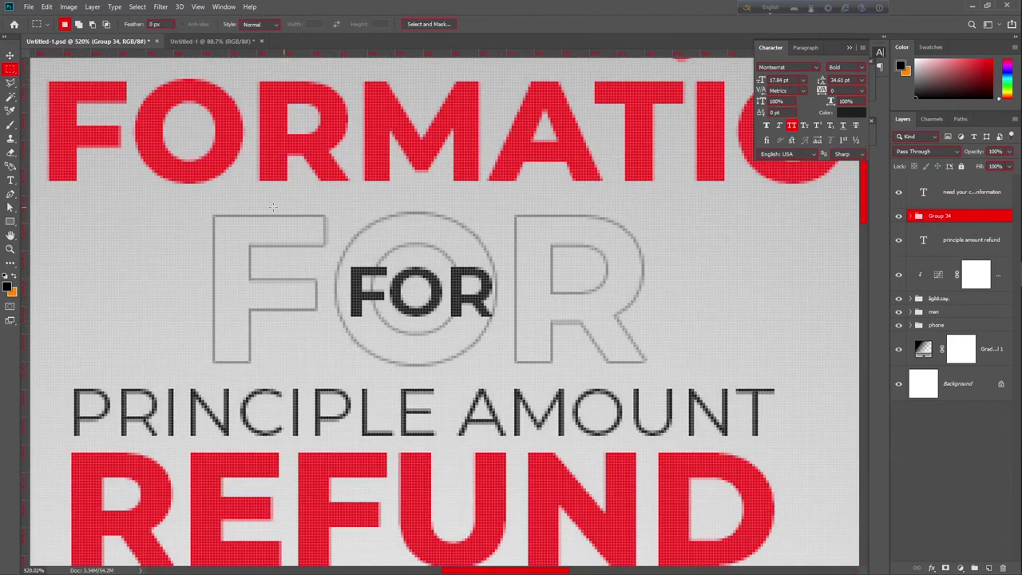
drag(174, 183, 604, 389)
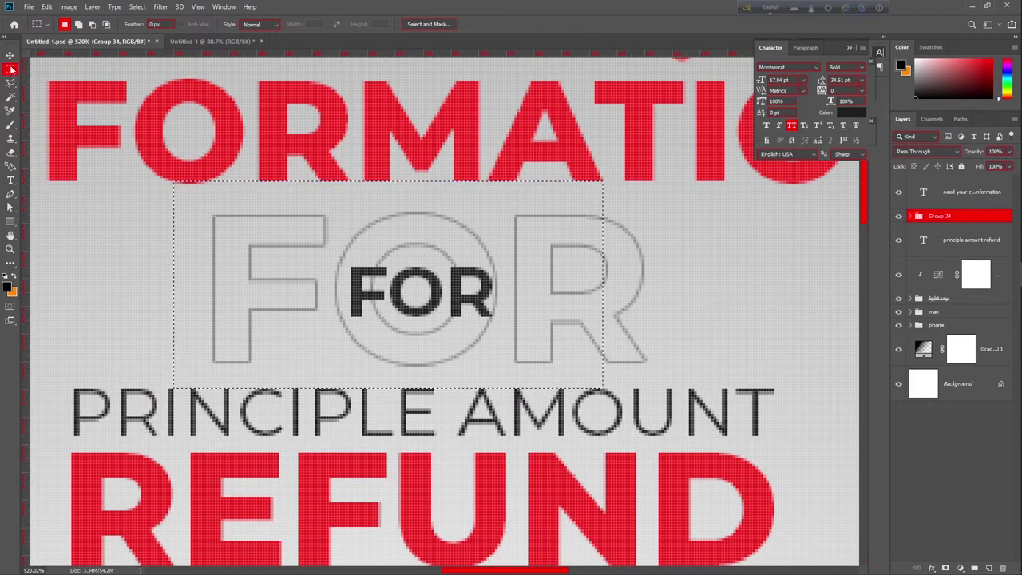
key(v)
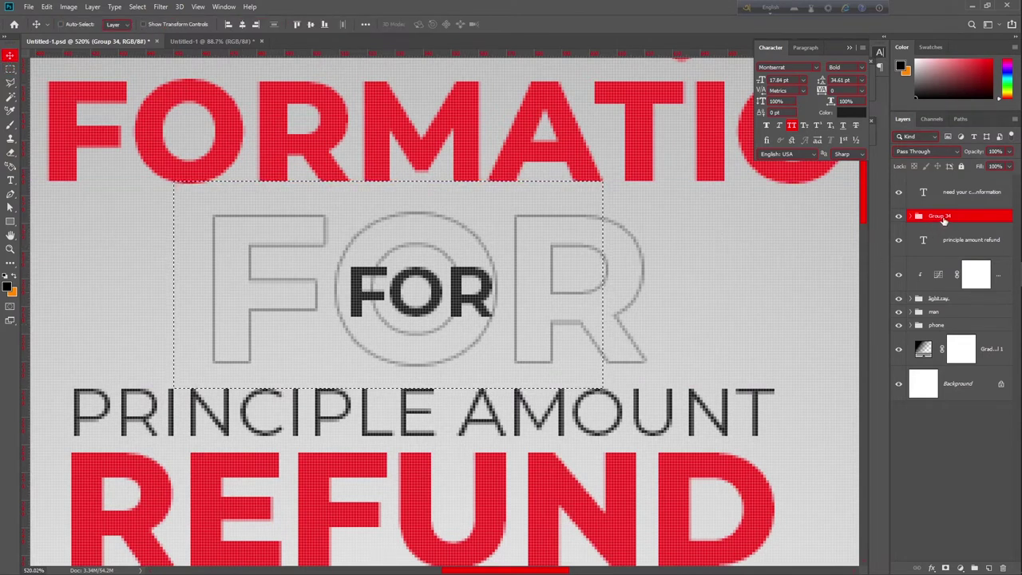
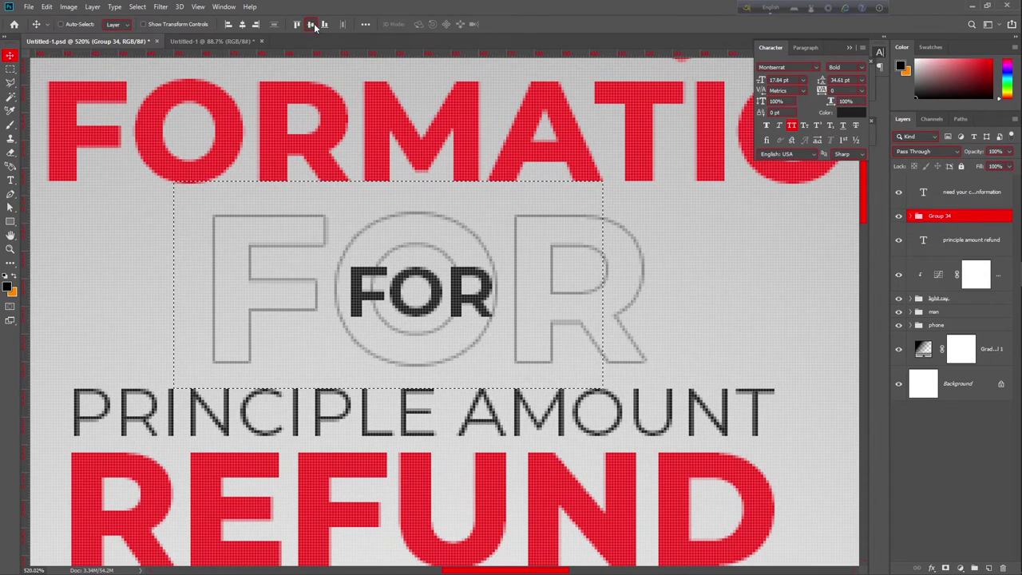
click(313, 24)
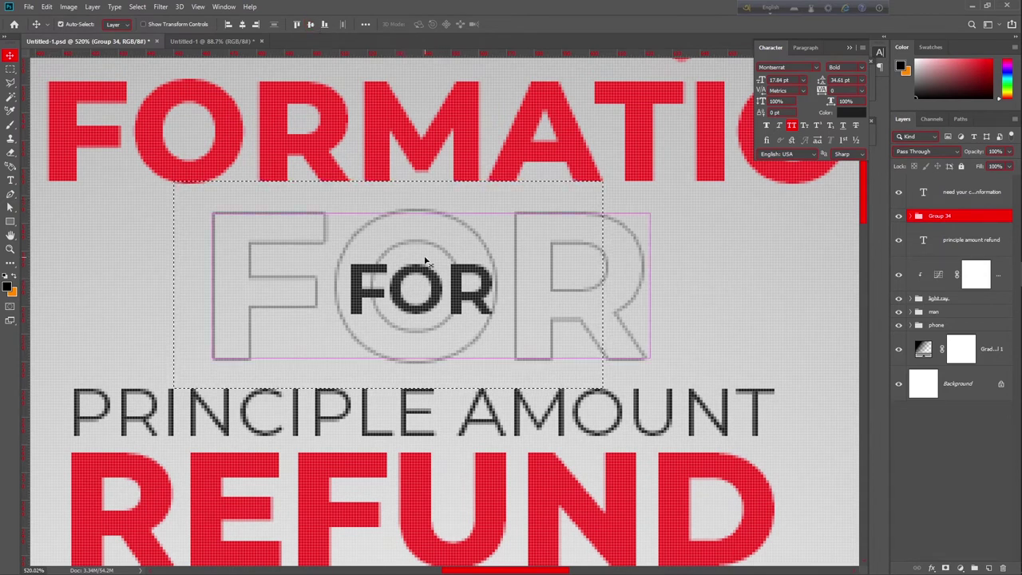
key(ctrl+d)
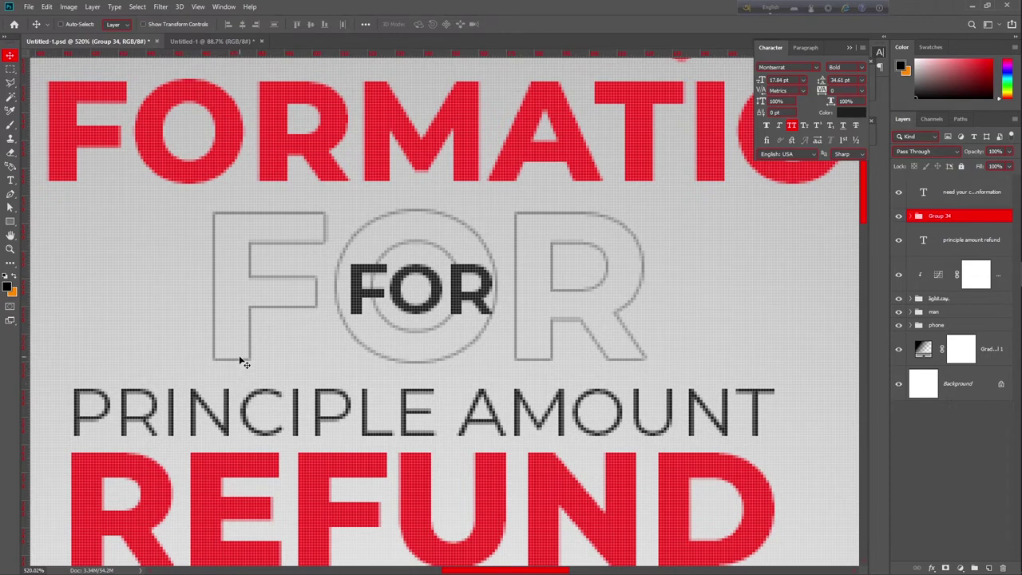
Step: Add a two-line text layer reading NOT WORKING in the empty area above the man's head
scroll(397, 306, down, 1)
scroll(397, 306, down, 10)
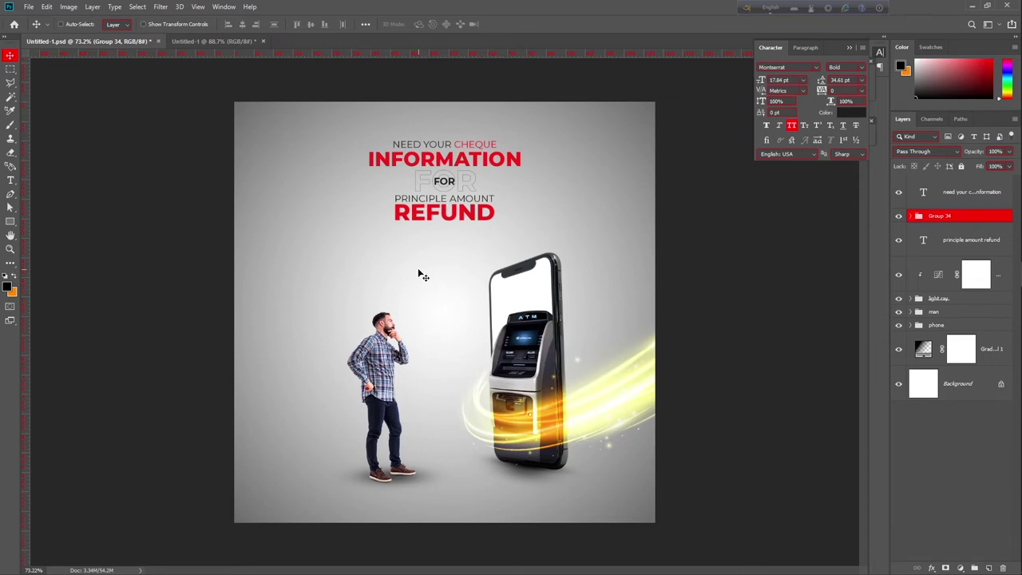
scroll(475, 218, up, 1)
scroll(514, 221, down, 1)
scroll(543, 291, up, 3)
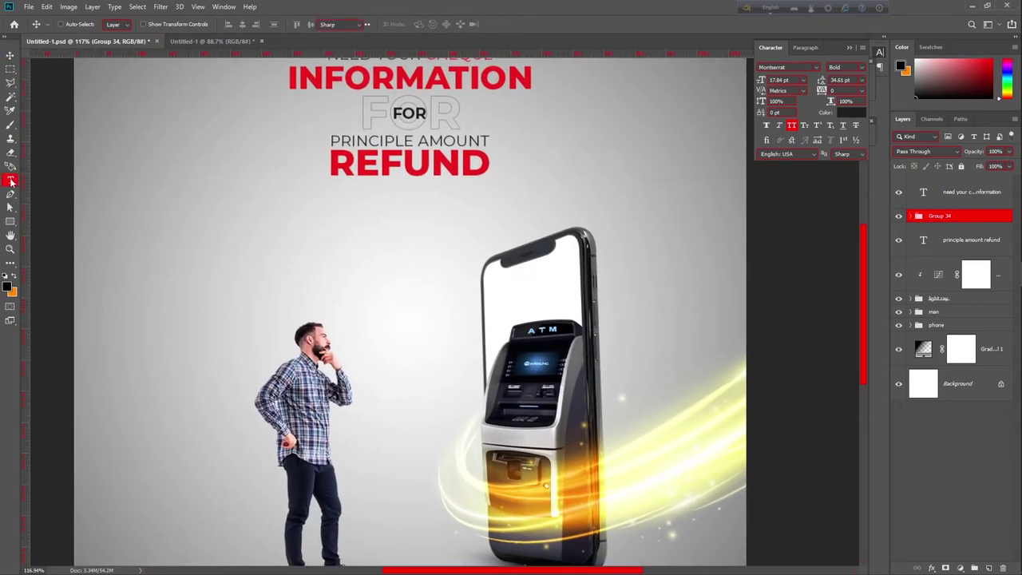
click(10, 180)
click(280, 258)
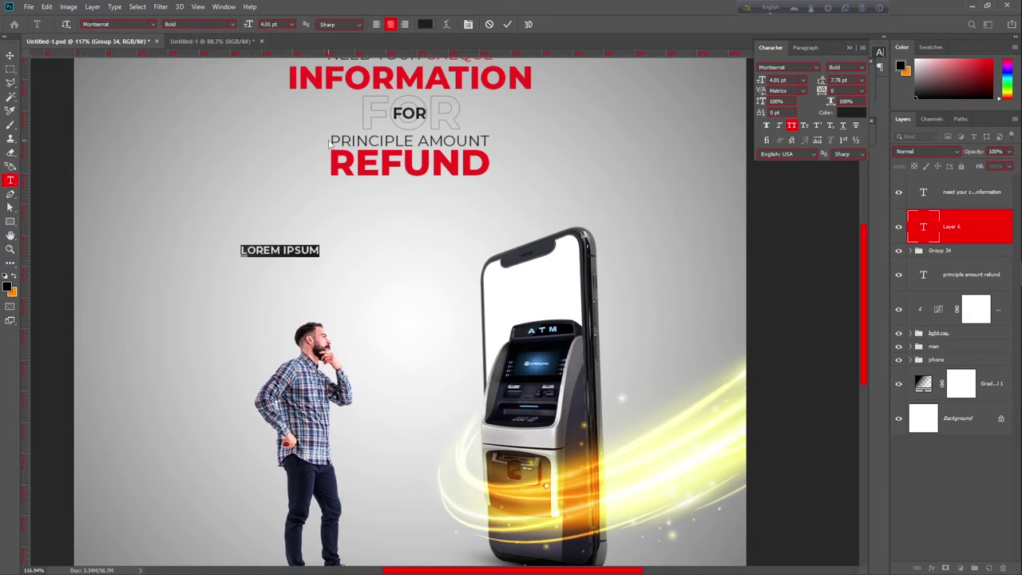
click(283, 251)
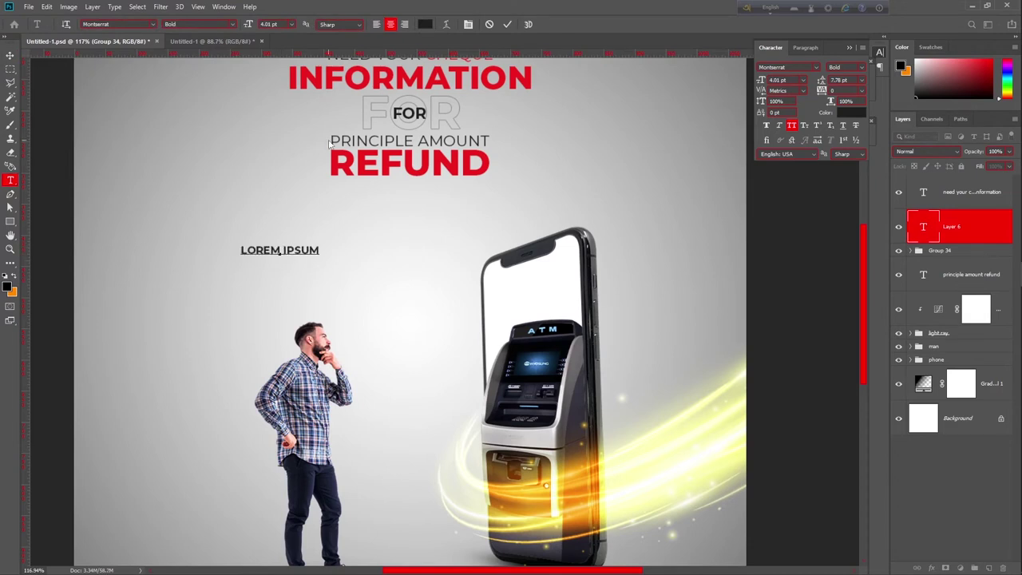
key(ctrl+a)
text(NOT )
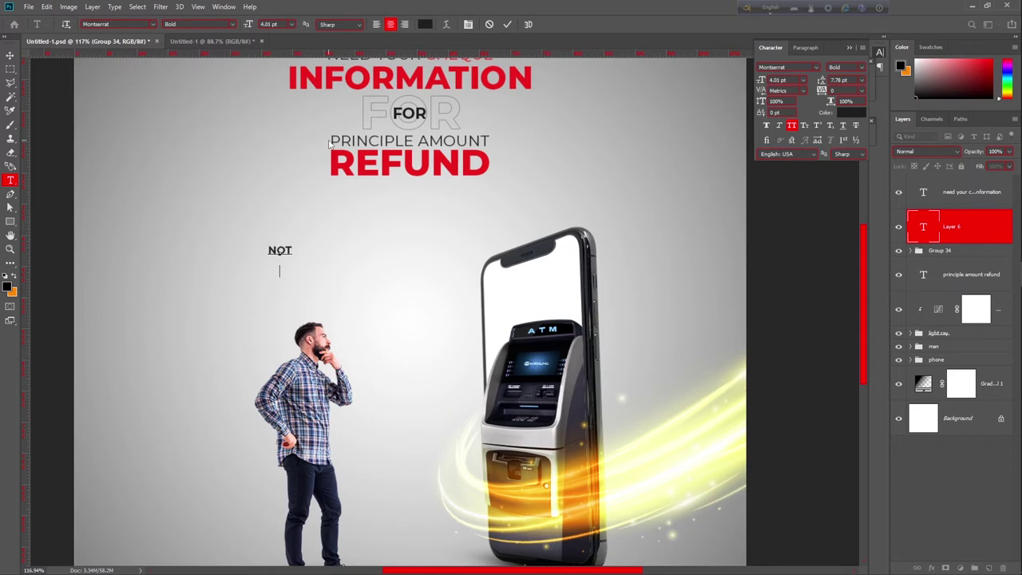
text(WORKING)
click(10, 49)
Step: Set the font size of the whole NOT WORKING text to 8 pt
scroll(210, 130, up, 4)
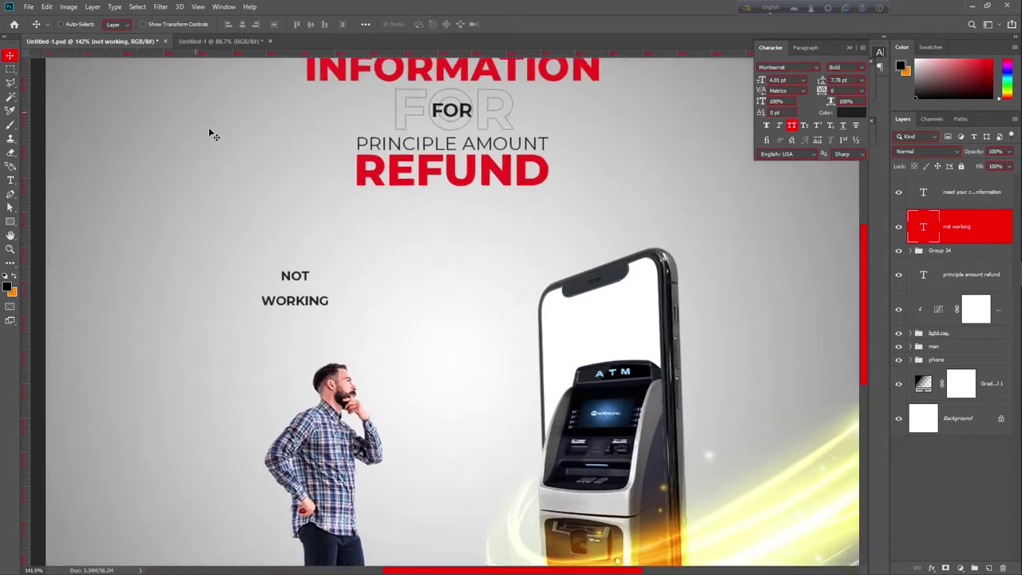
scroll(333, 285, up, 1)
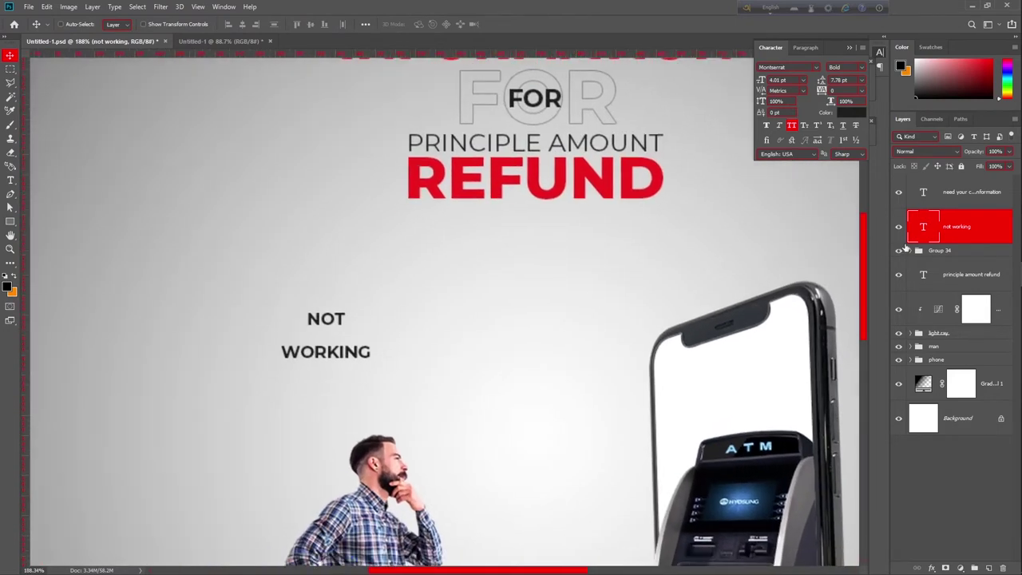
double_click(924, 229)
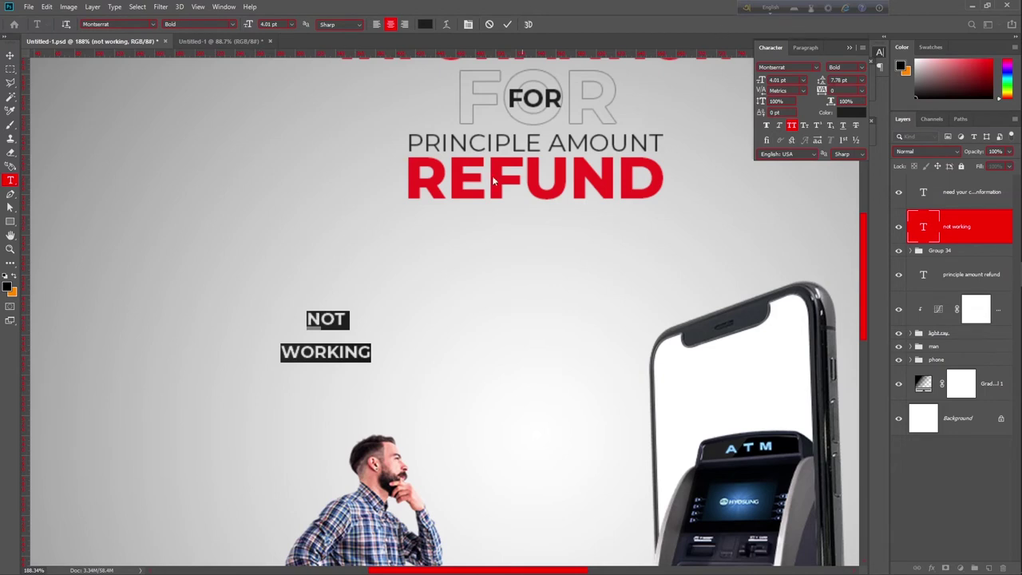
drag(762, 81, 764, 80)
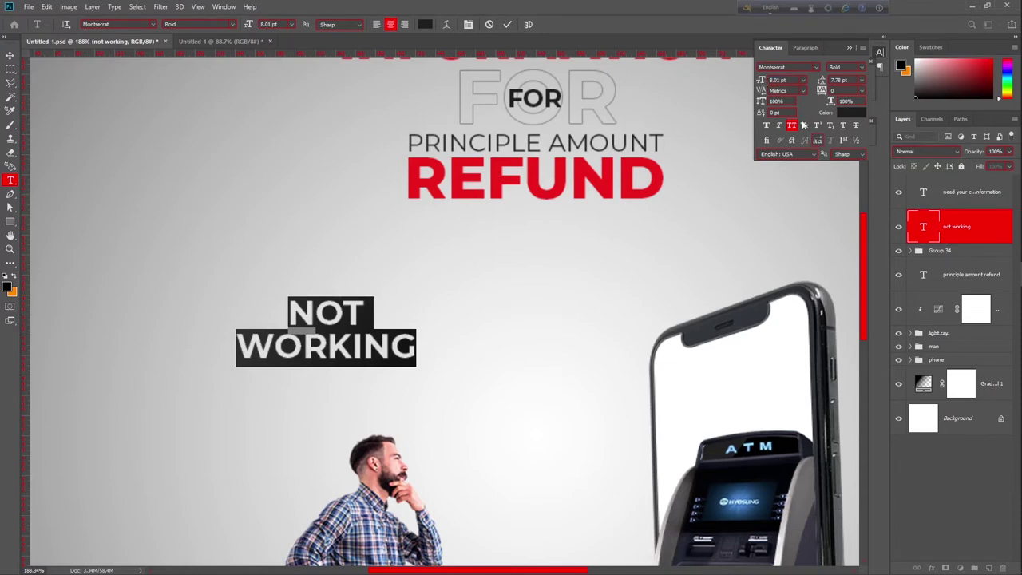
click(758, 83)
text(8)
key(Return)
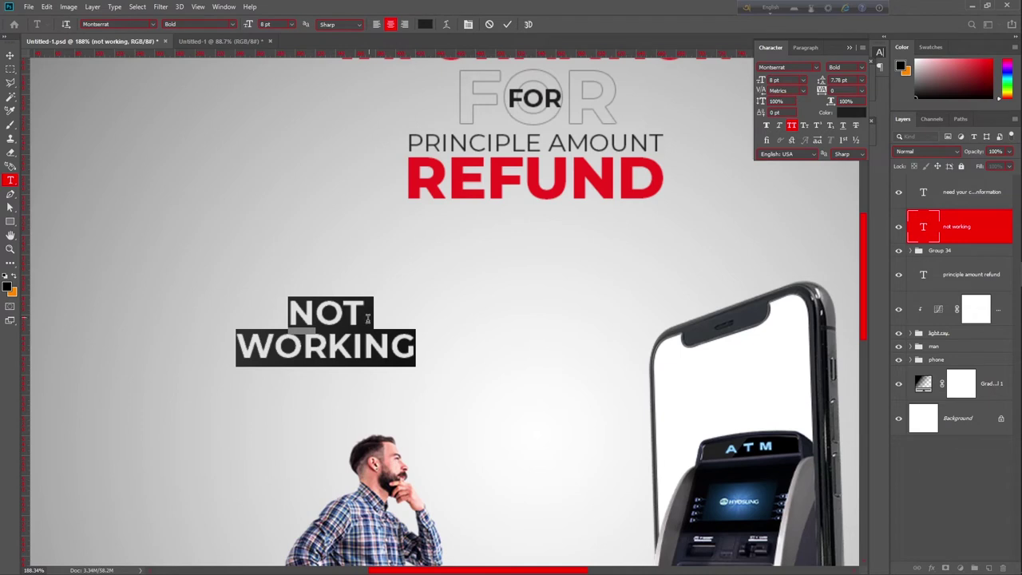
Step: Recolour only the word NOT with the red sampled from the REFUND headline and commit the text edit
drag(365, 315, 296, 327)
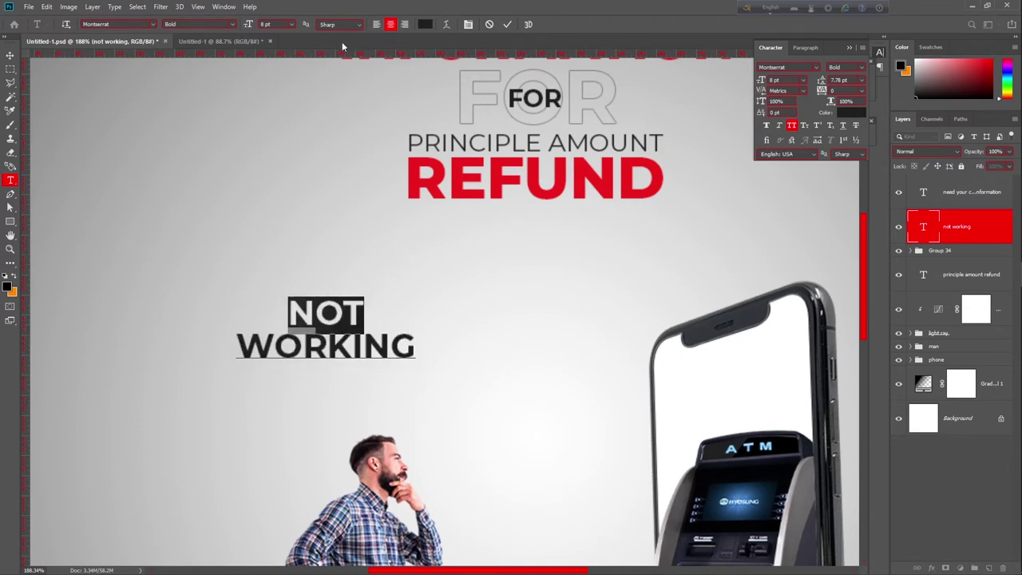
click(425, 24)
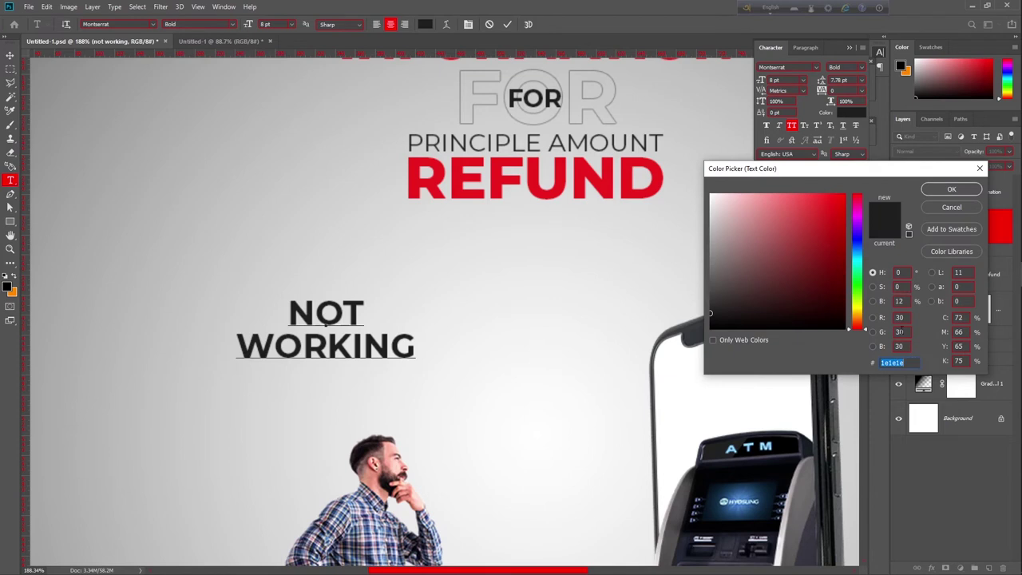
click(952, 190)
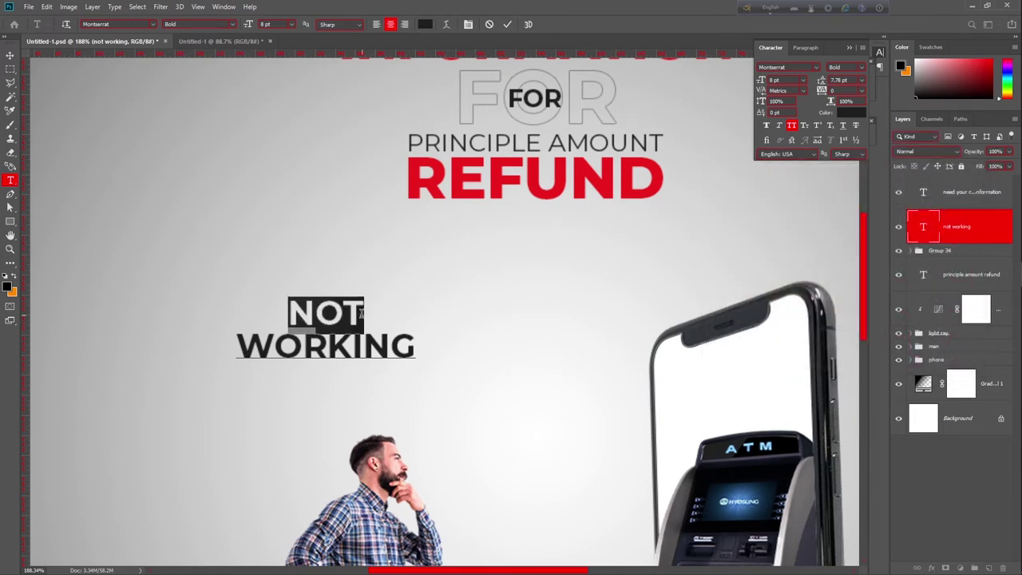
click(425, 24)
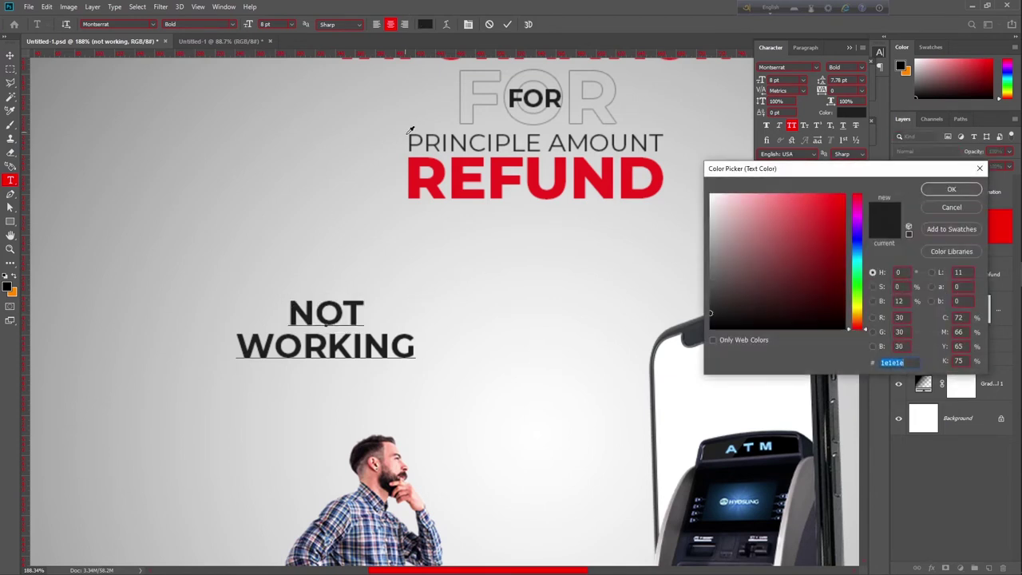
click(444, 161)
click(952, 190)
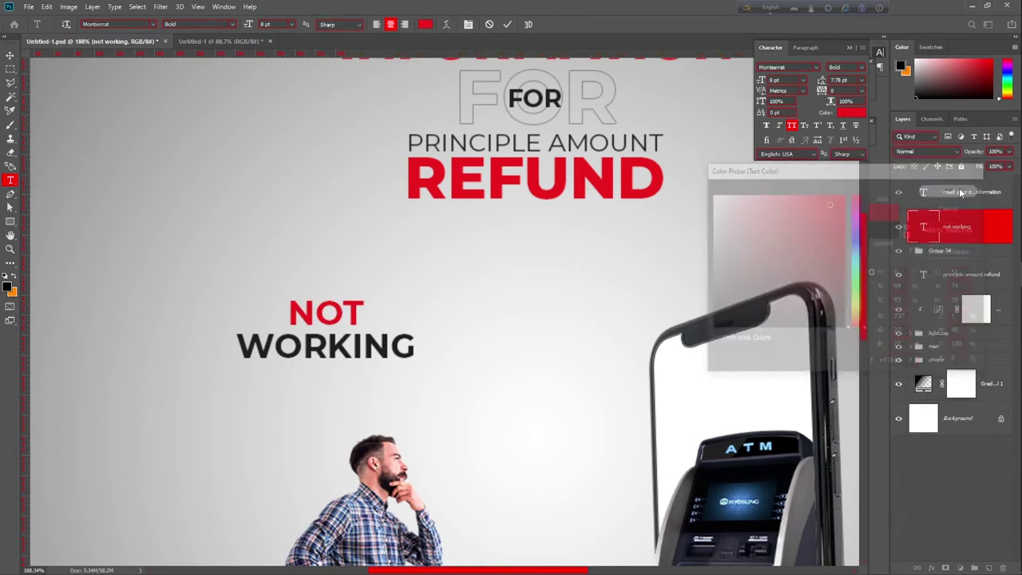
click(508, 23)
Step: Move the NOT WORKING text onto the blank phone screen, just above the ATM
key(v)
scroll(433, 336, down, 3)
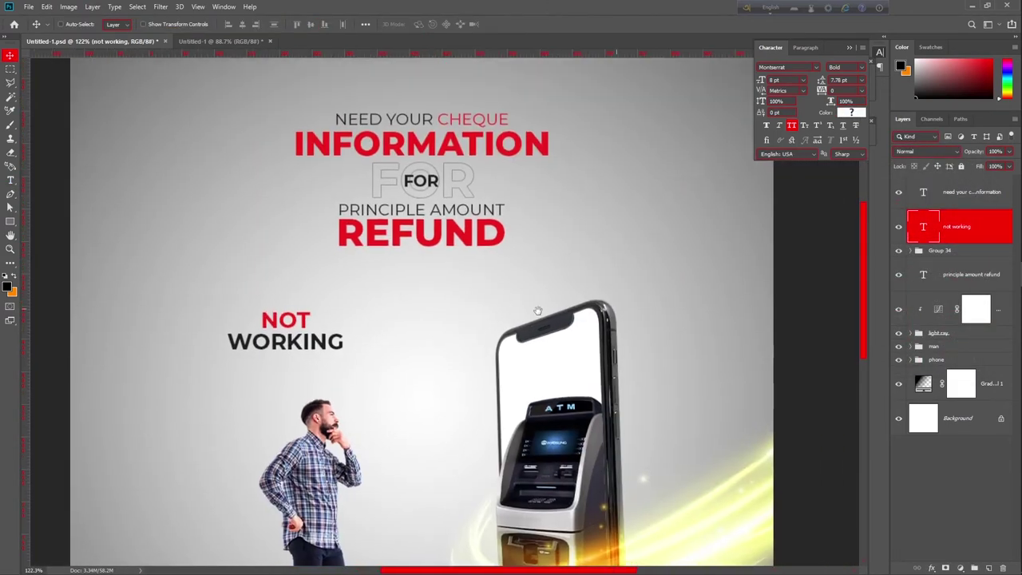
scroll(505, 313, up, 2)
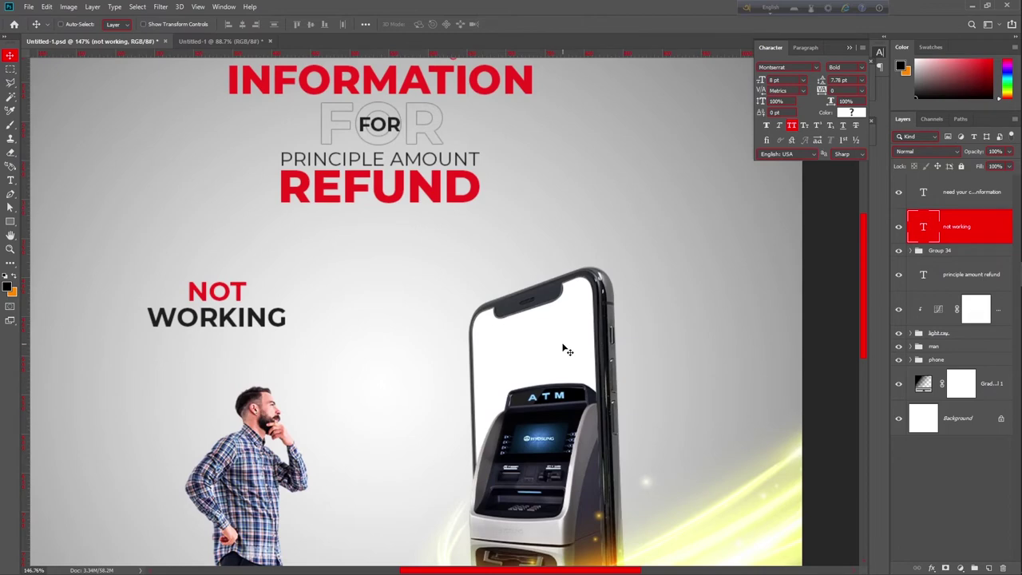
drag(231, 321, 559, 355)
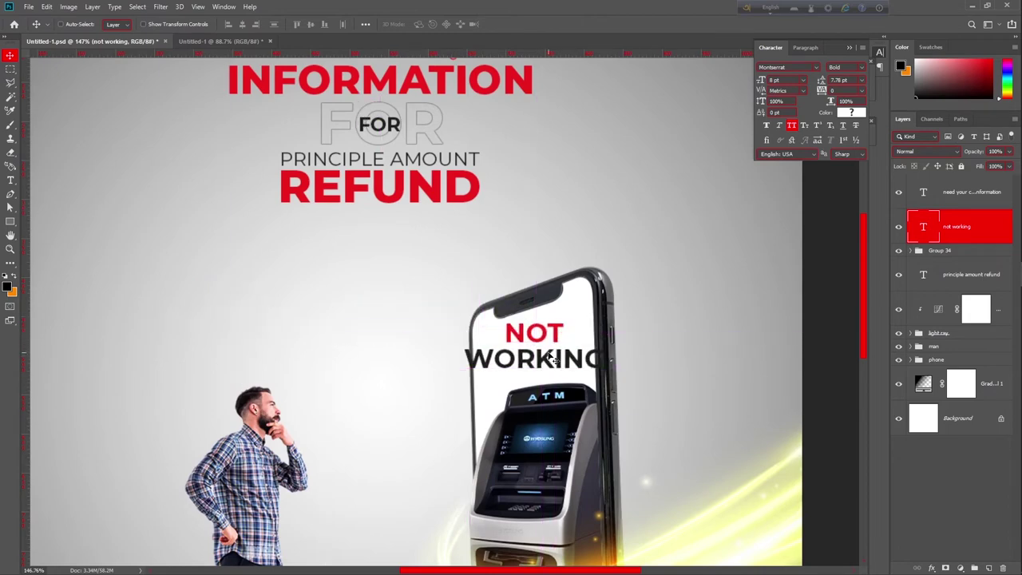
scroll(587, 343, up, 3)
scroll(587, 344, up, 1)
key(ctrl+t)
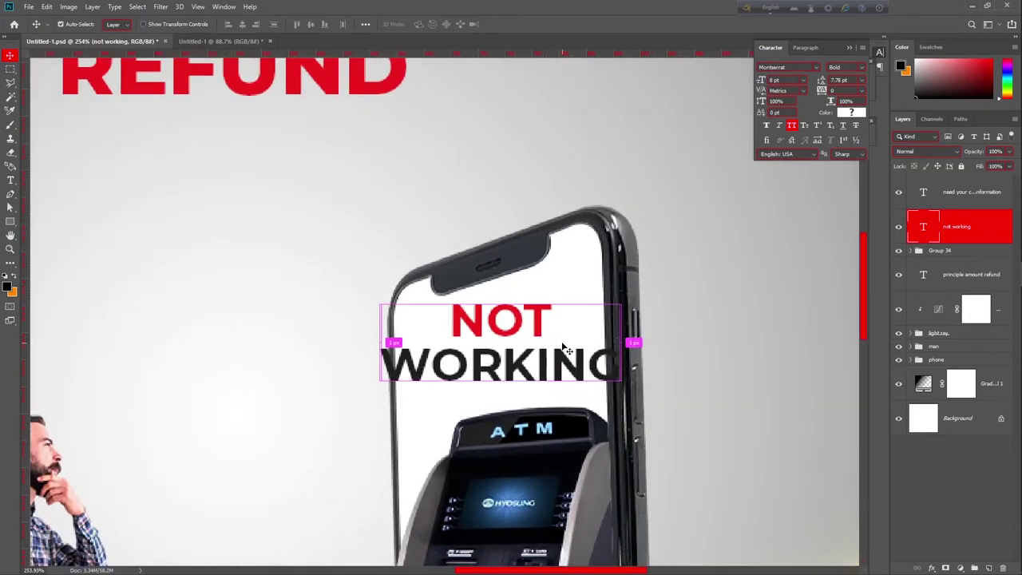
drag(500, 299, 501, 321)
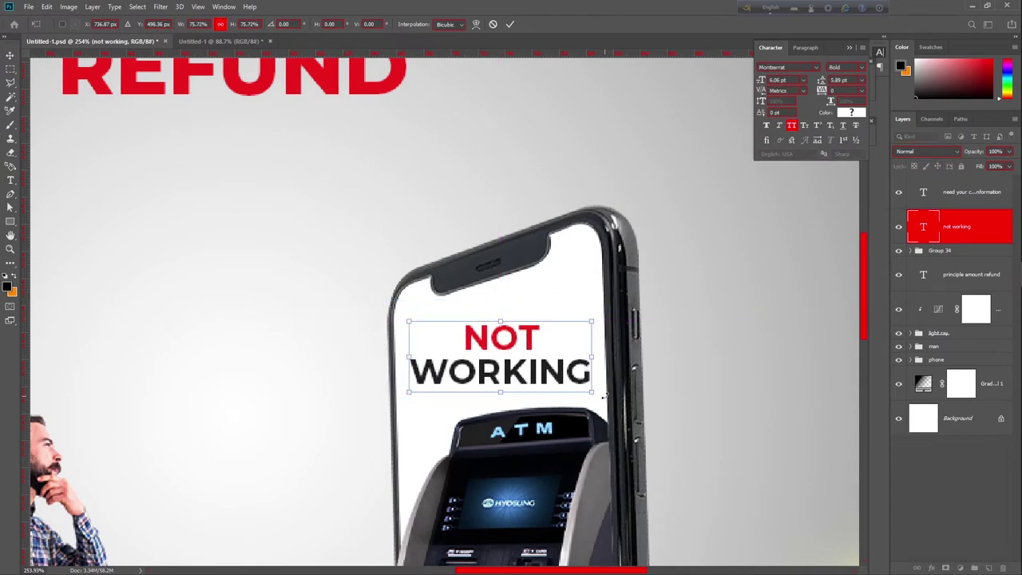
right_click(584, 361)
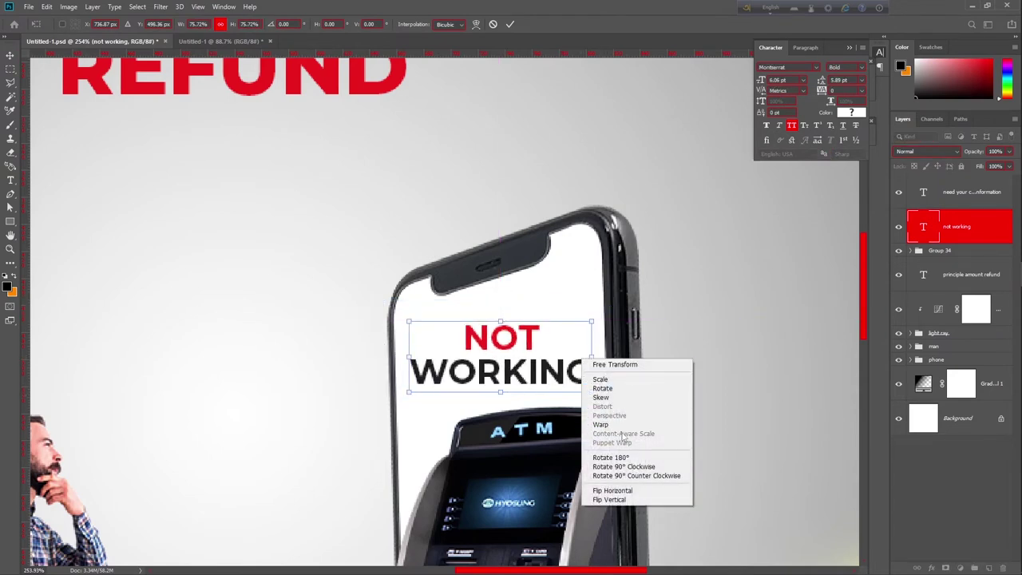
click(621, 399)
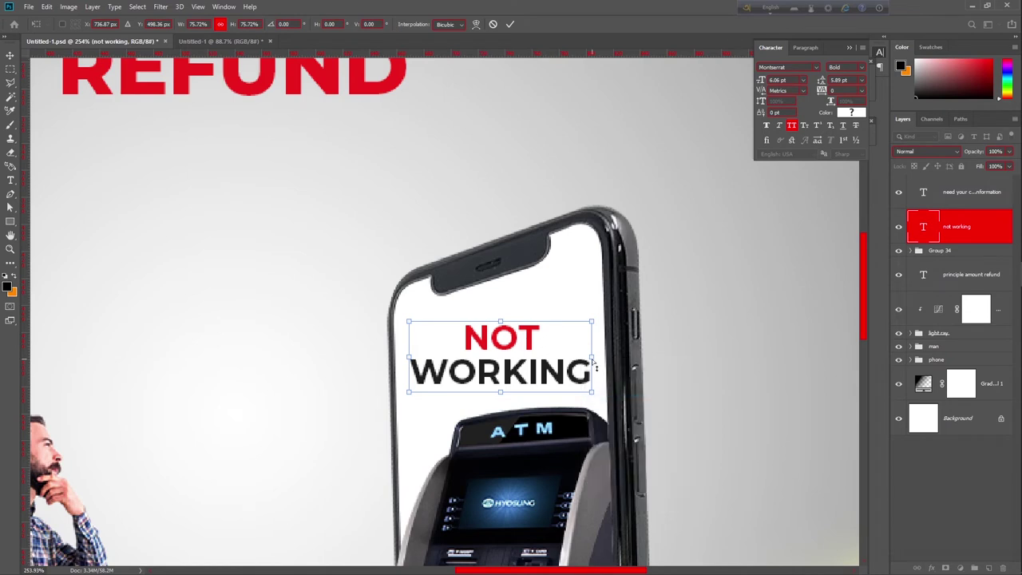
drag(593, 365, 593, 337)
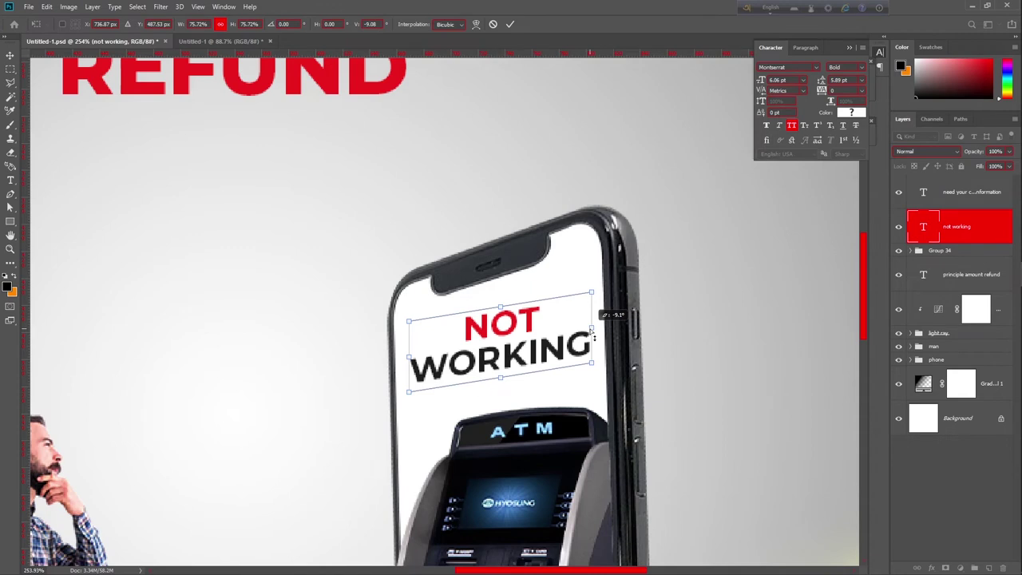
click(493, 26)
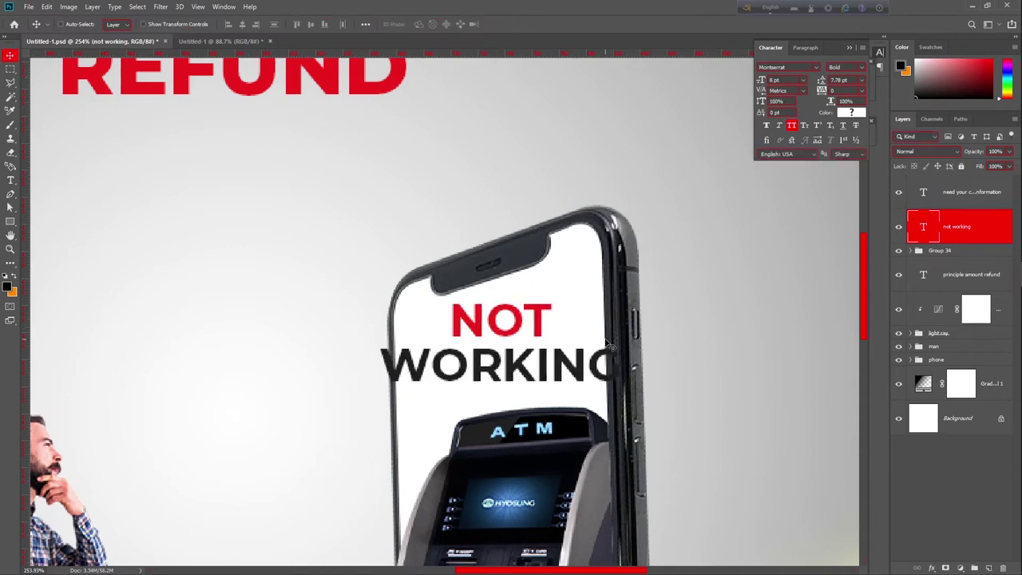
Step: Scale the NOT WORKING text to about 75.7% so it fits inside the phone screen, and convert its layer to a smart object
key(ctrl+t)
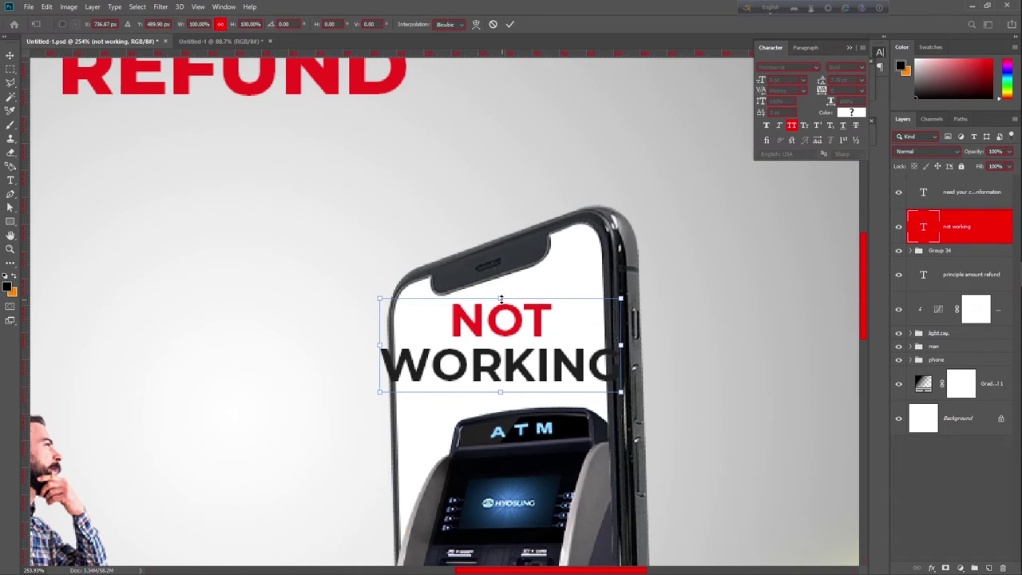
drag(501, 299, 505, 322)
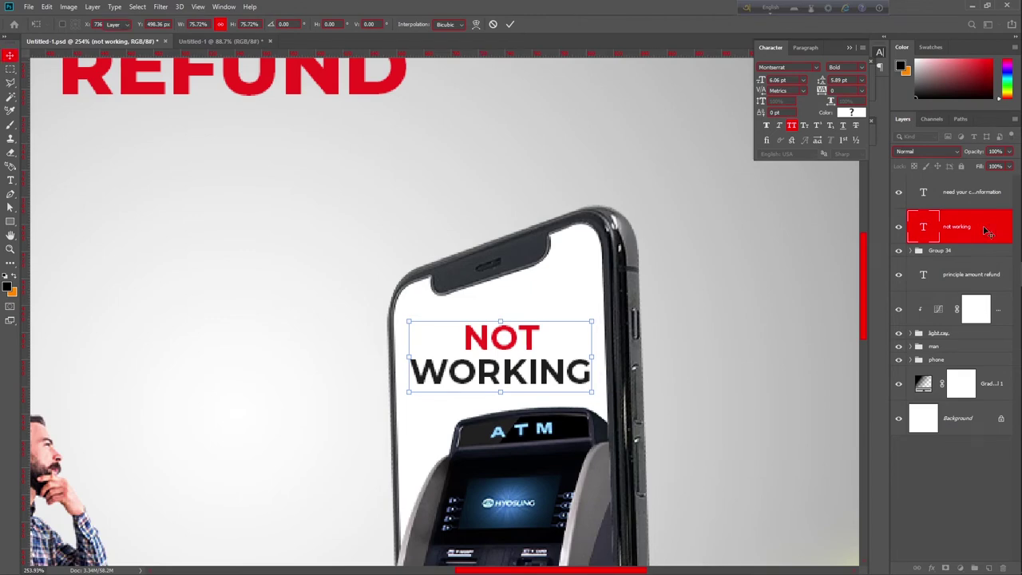
key(Return)
right_click(988, 235)
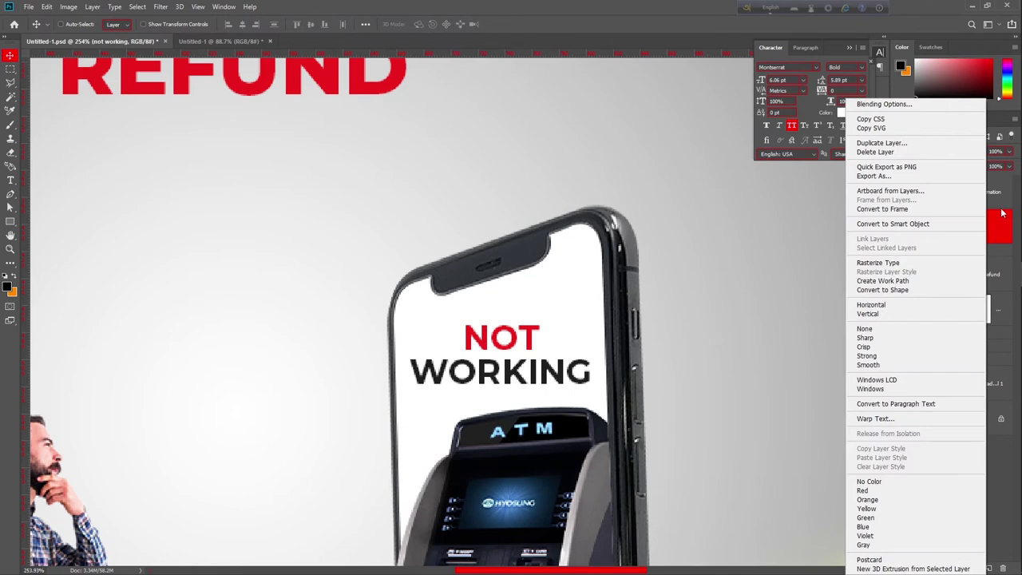
click(906, 224)
Step: Apply a Perspective transform to the NOT WORKING smart object, heightening its right edge to about 141% overall height
scroll(583, 381, up, 1)
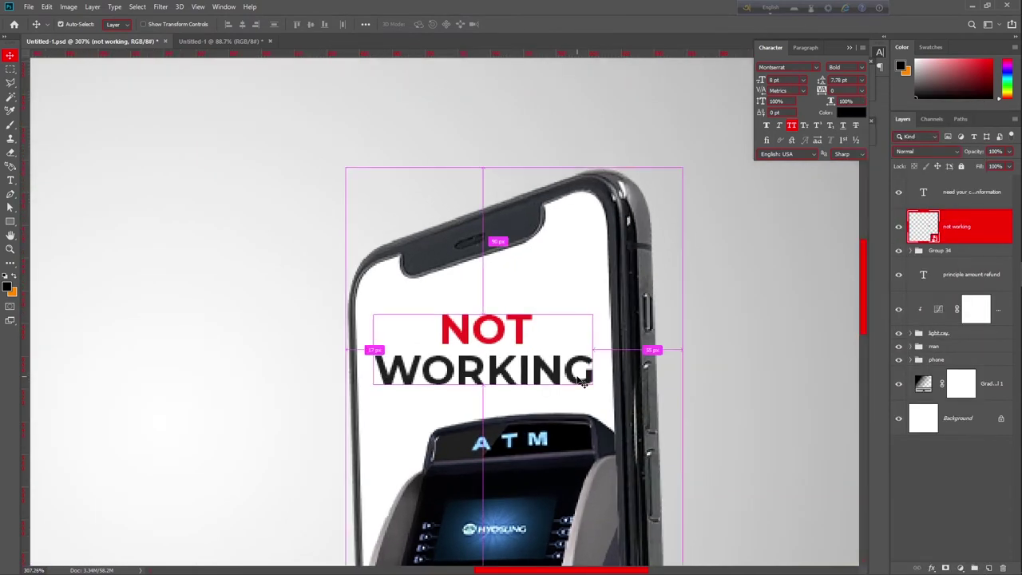
key(ctrl+t)
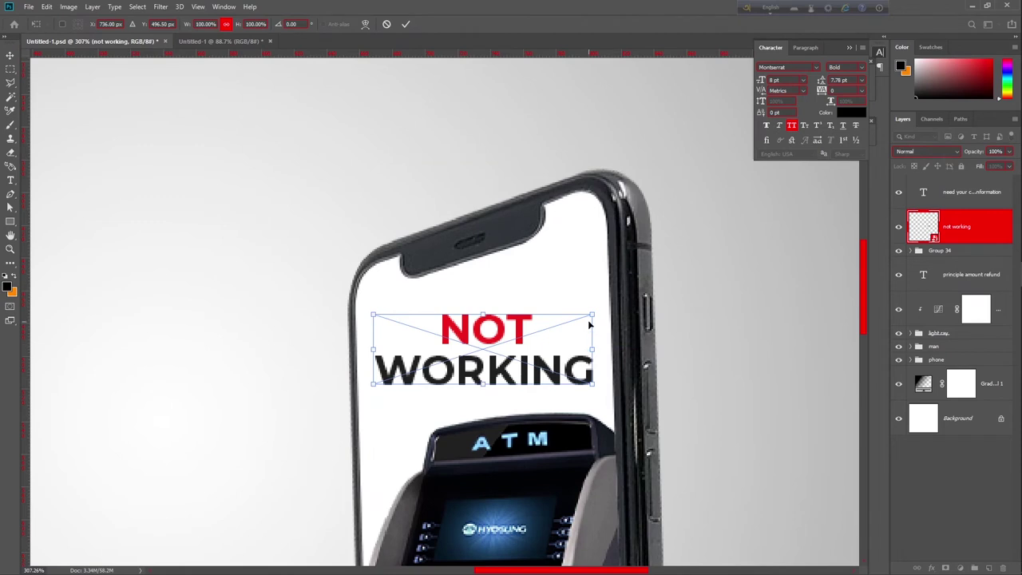
right_click(589, 324)
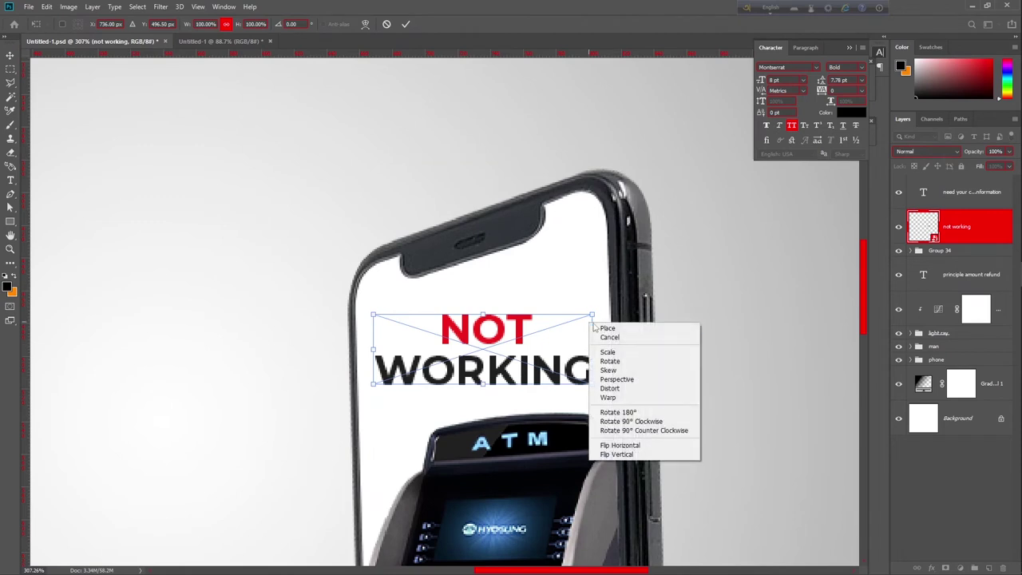
click(628, 381)
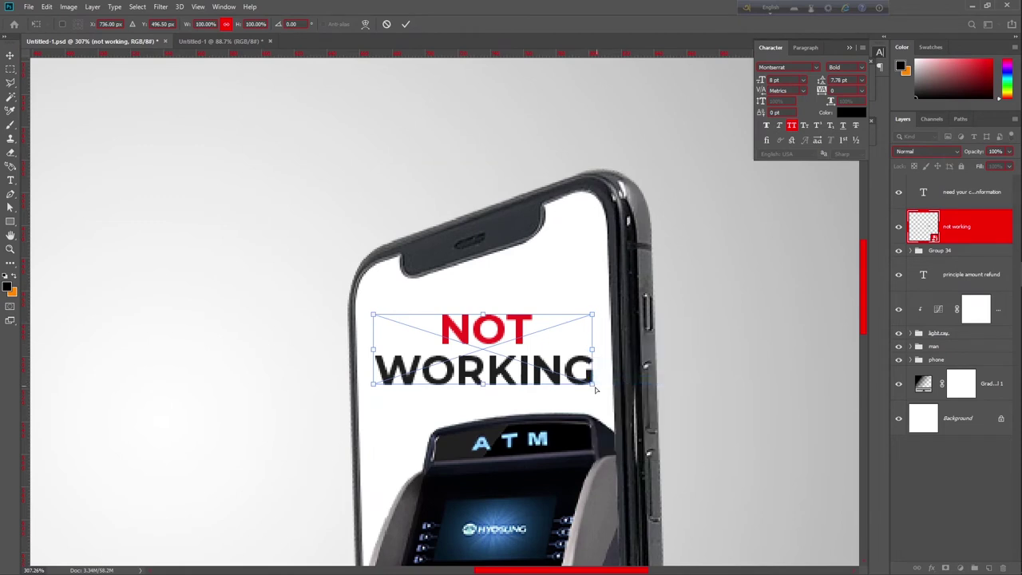
drag(594, 317, 592, 302)
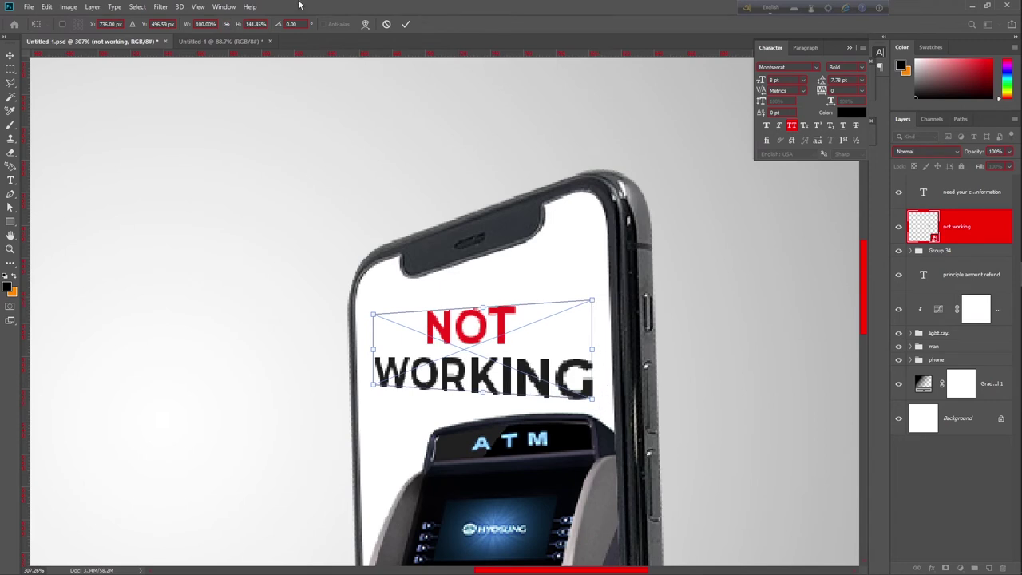
click(406, 23)
Step: Rotate the NOT WORKING caption about -12.65° to follow the slant of the phone's top edge
scroll(628, 421, up, 2)
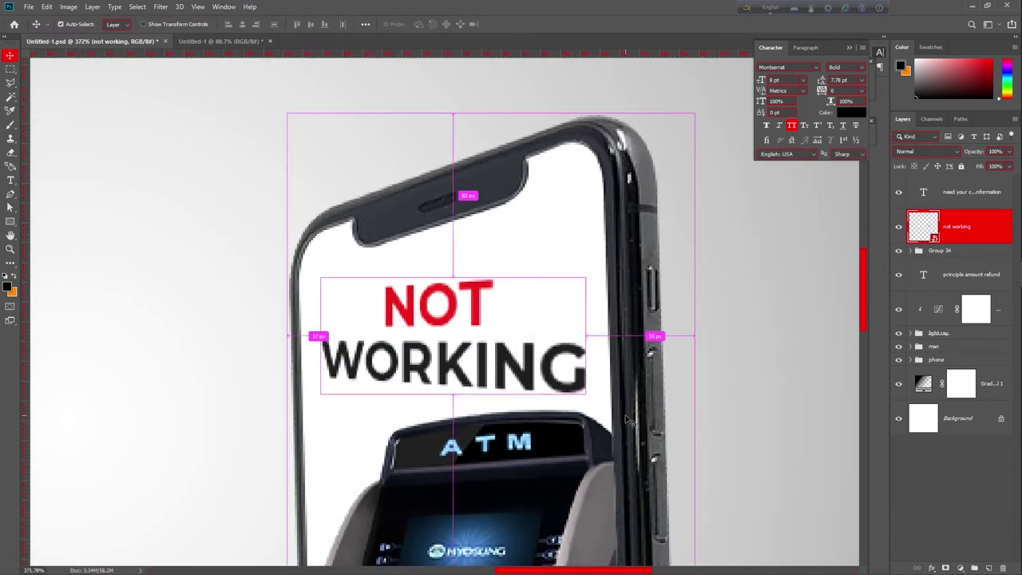
key(ctrl+t)
drag(612, 408, 615, 384)
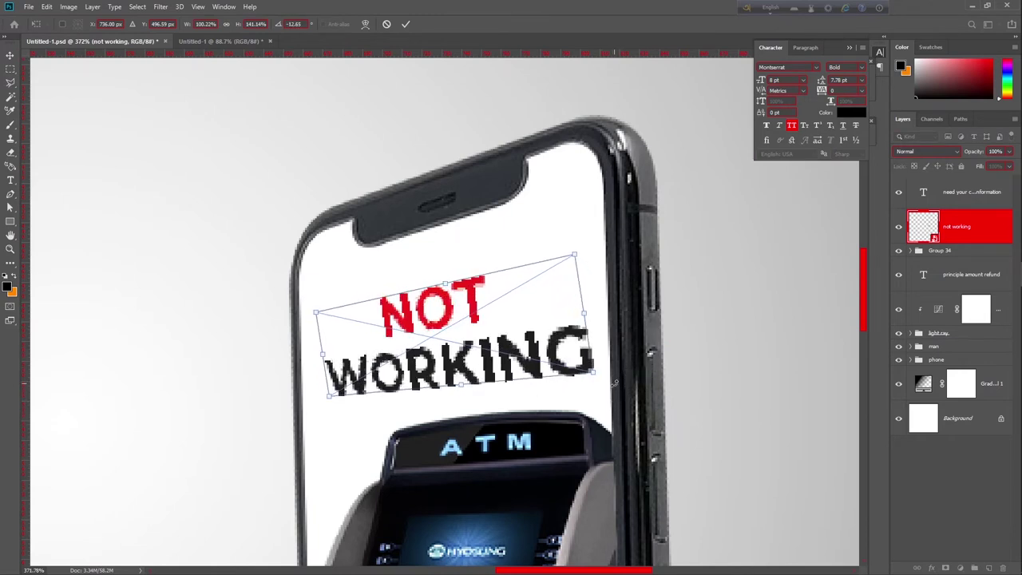
key(Escape)
scroll(615, 384, down, 10)
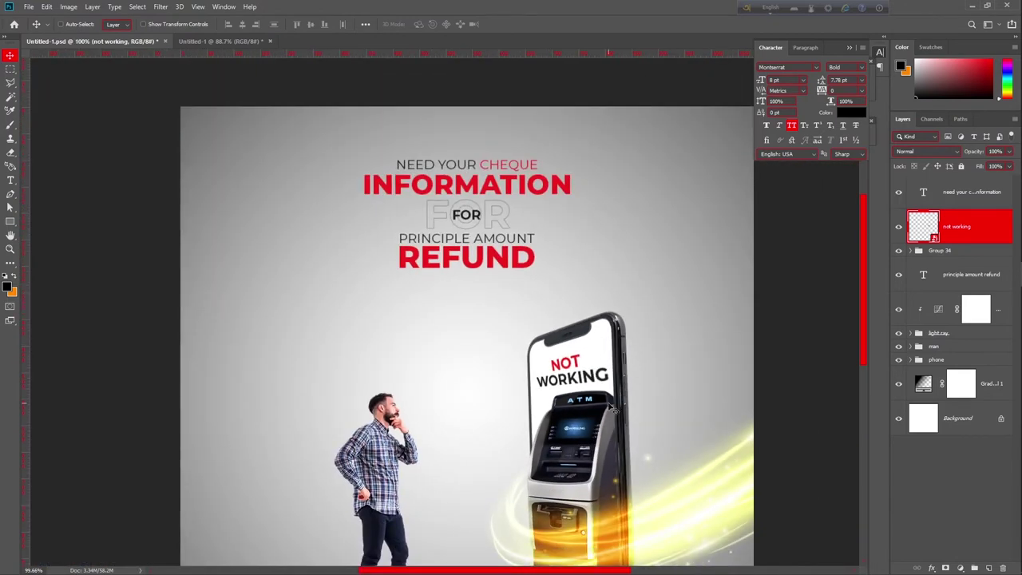
Step: Nudge the NOT WORKING caption by a few pixels to fine-tune its position on the phone screen
scroll(611, 407, down, 3)
scroll(546, 304, up, 4)
drag(546, 299, 548, 295)
key(Left)
key(Left)
key(Down)
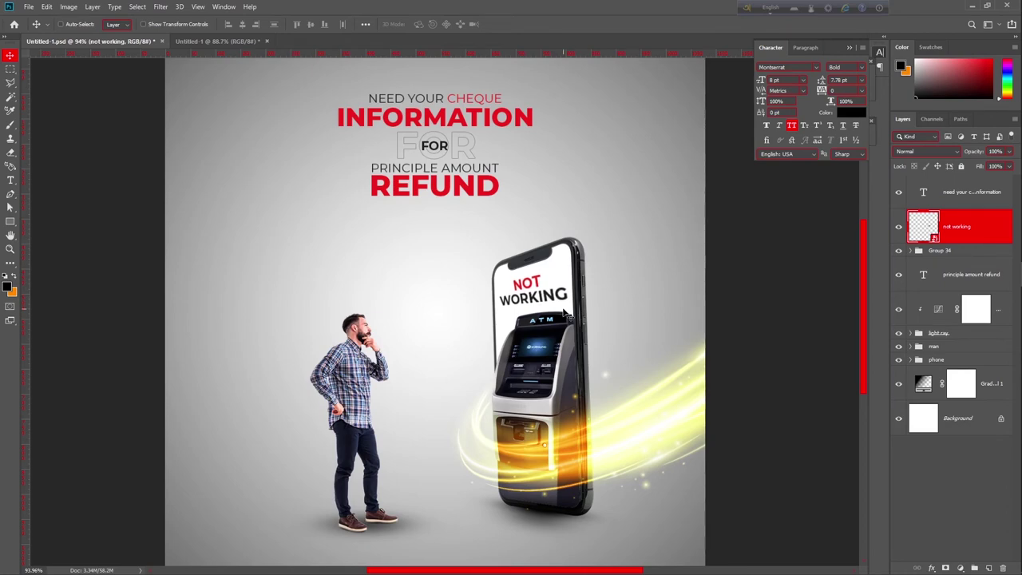
Step: Rotate the NOT WORKING caption very slightly further counter-clockwise and apply the transform
scroll(575, 303, up, 5)
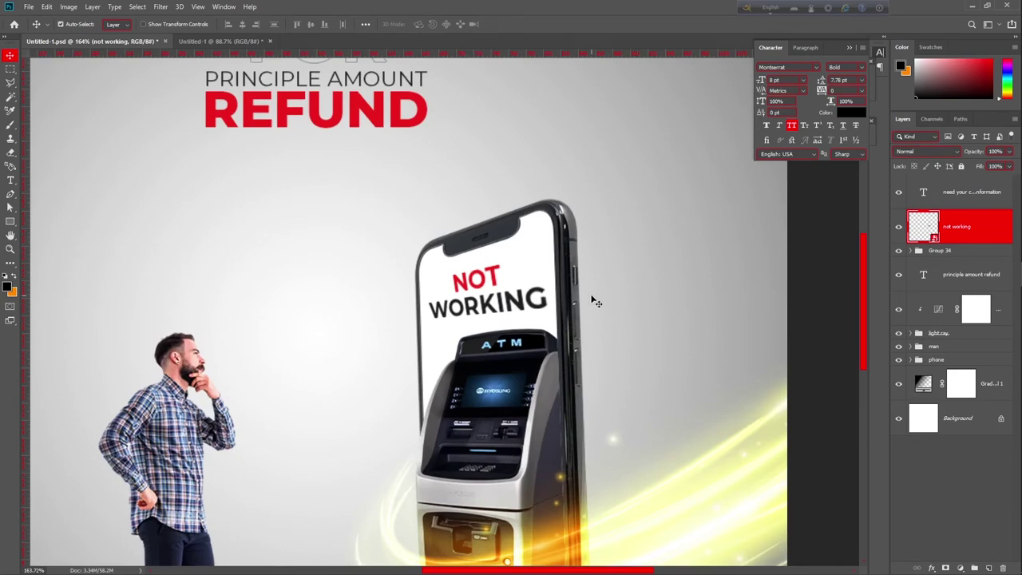
key(ctrl+t)
drag(568, 316, 568, 314)
key(Return)
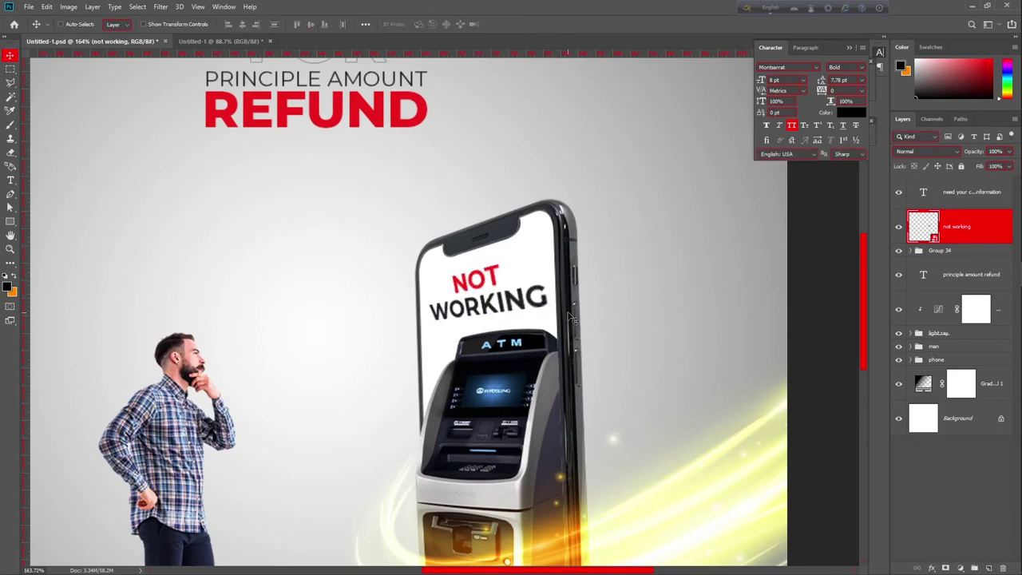
scroll(569, 314, down, 5)
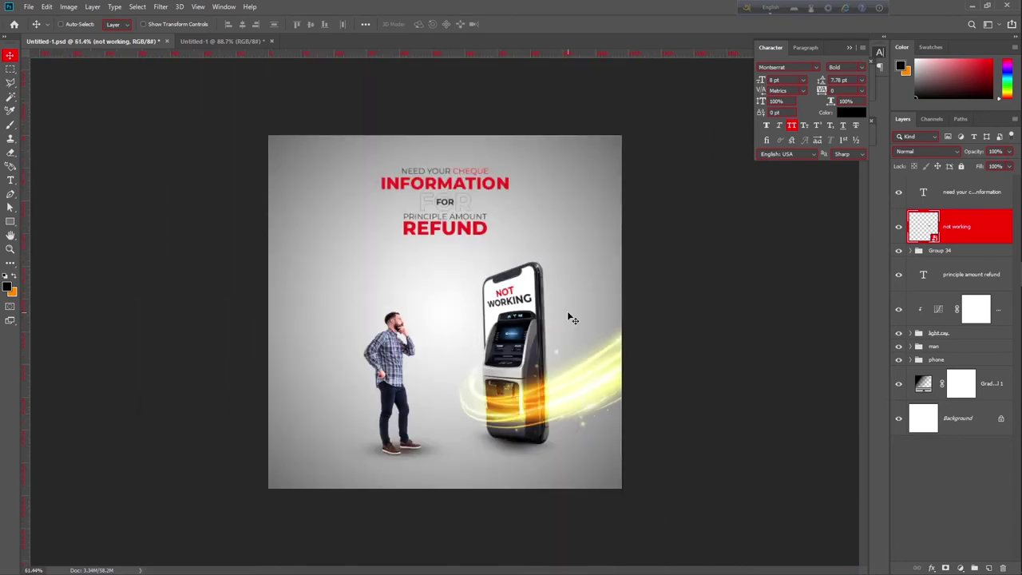
scroll(569, 318, up, 1)
scroll(573, 318, up, 1)
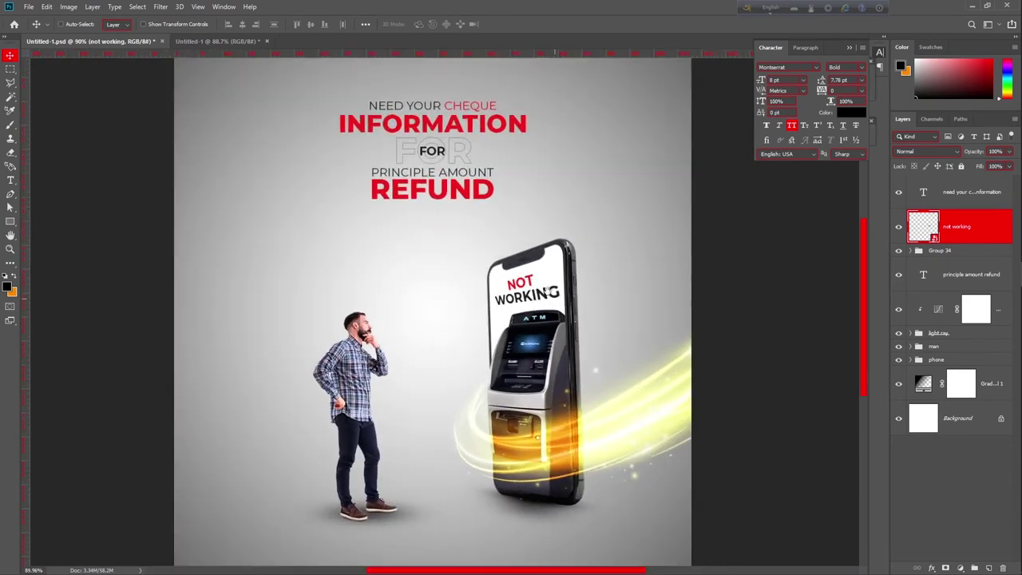
scroll(532, 281, down, 1)
scroll(532, 281, down, 1)
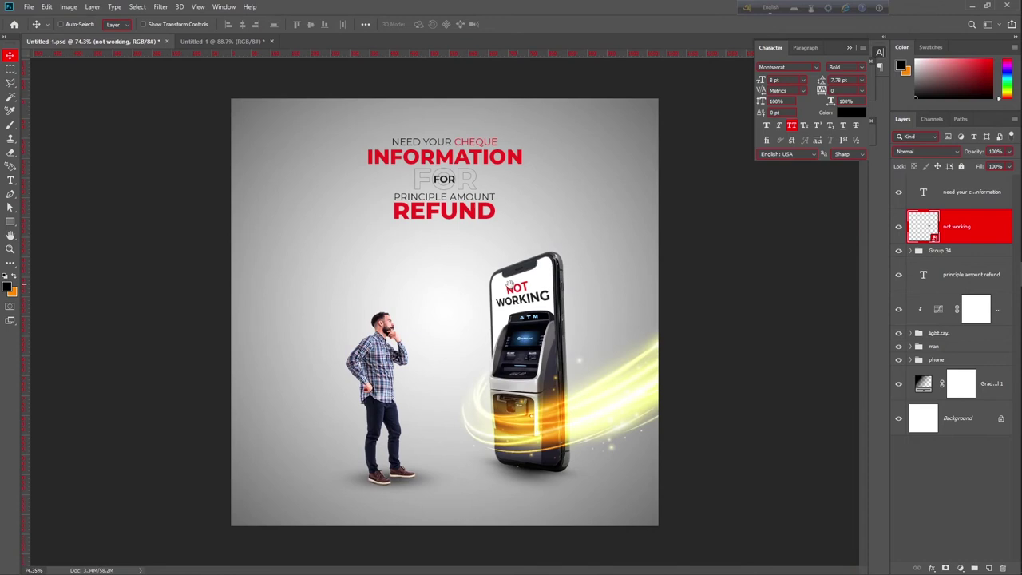
scroll(584, 274, up, 2)
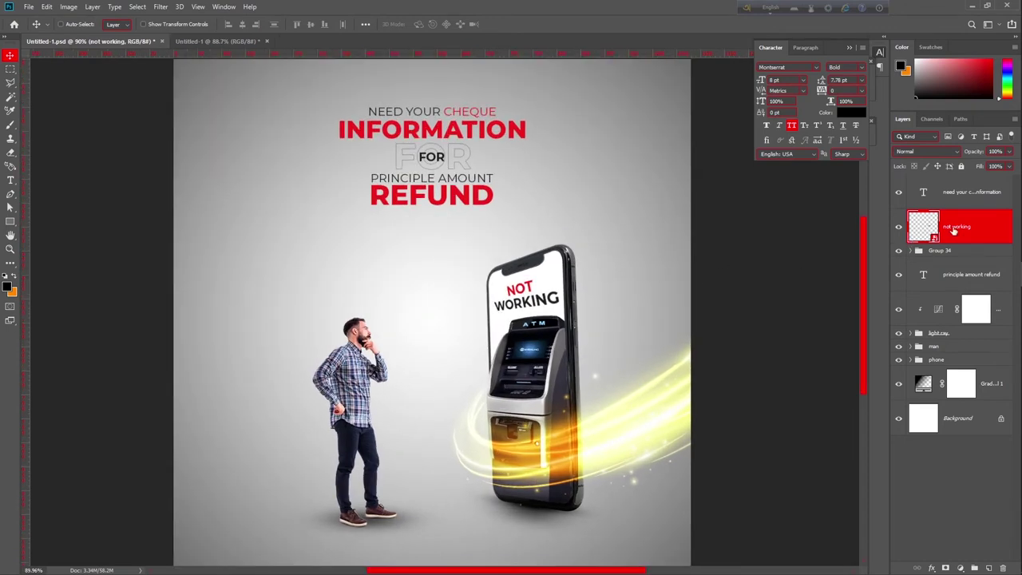
Step: Place the paper image from the new job folder on drive E: as an embedded object directly above the gradient fill layer
click(989, 376)
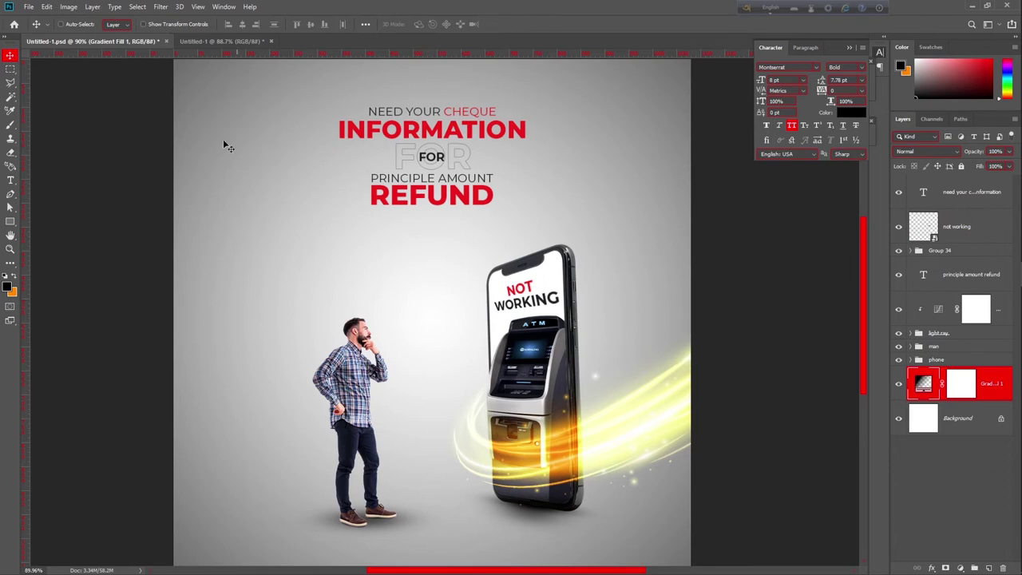
scroll(427, 234, down, 2)
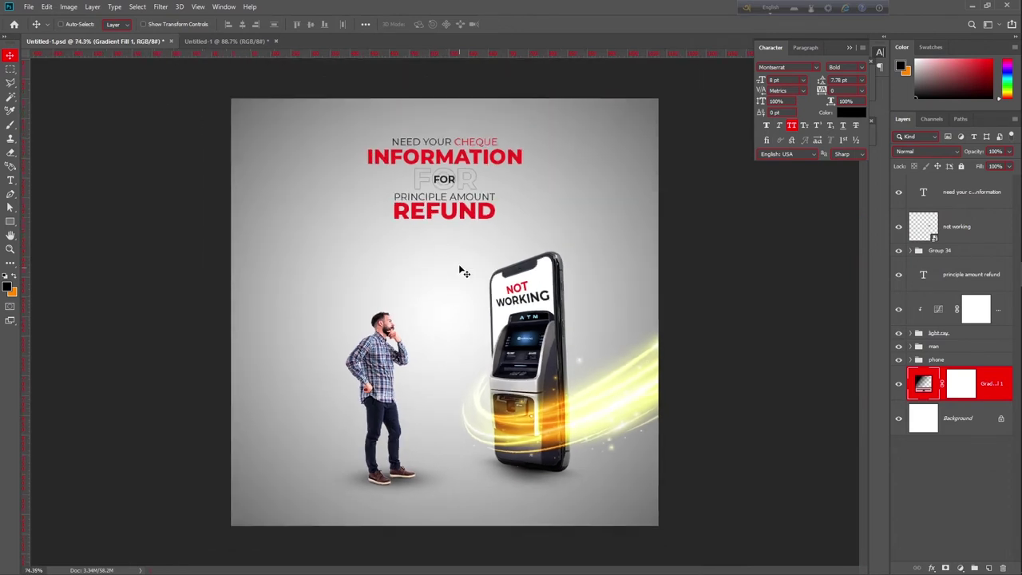
click(28, 7)
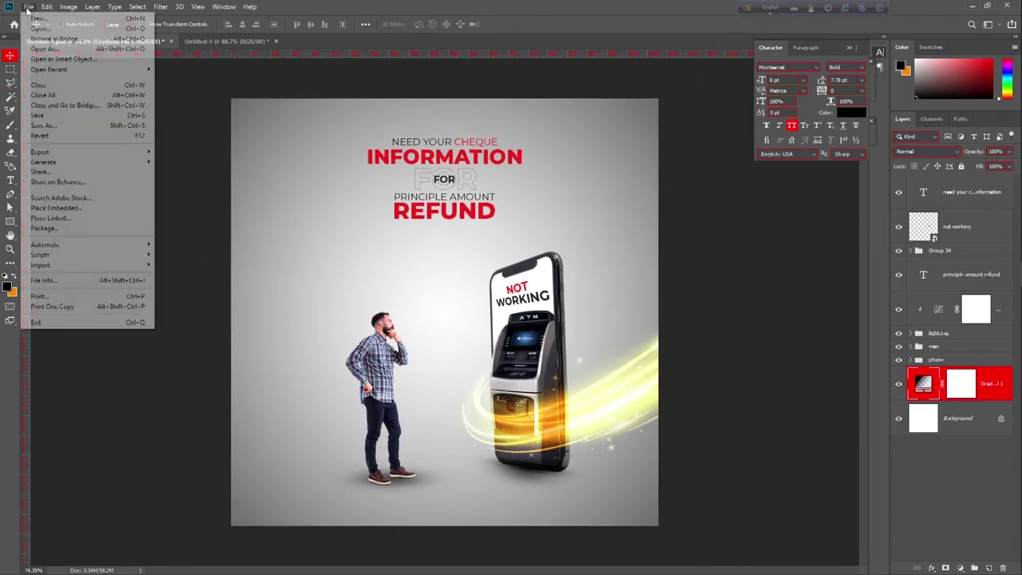
click(76, 208)
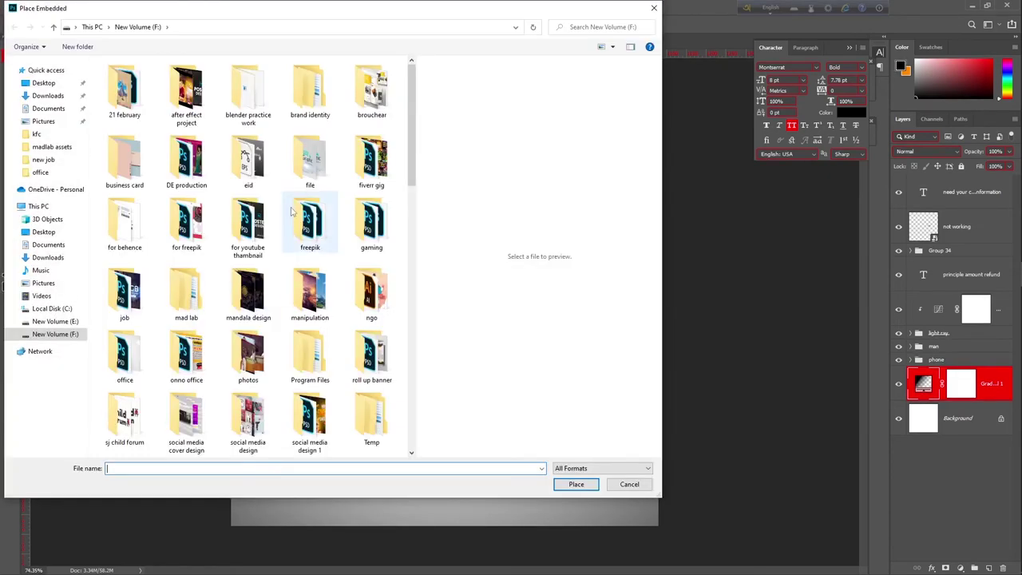
click(50, 322)
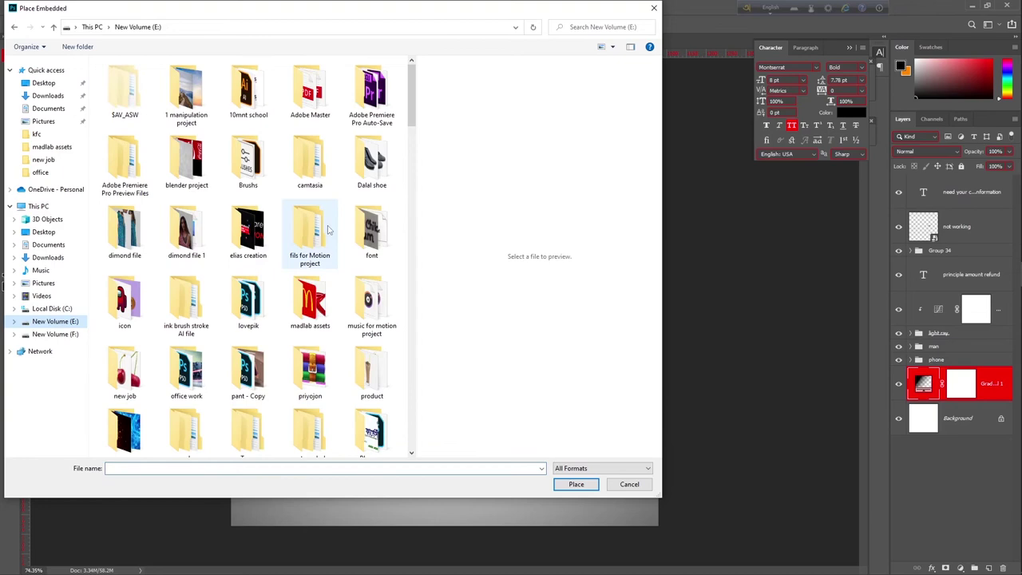
double_click(124, 371)
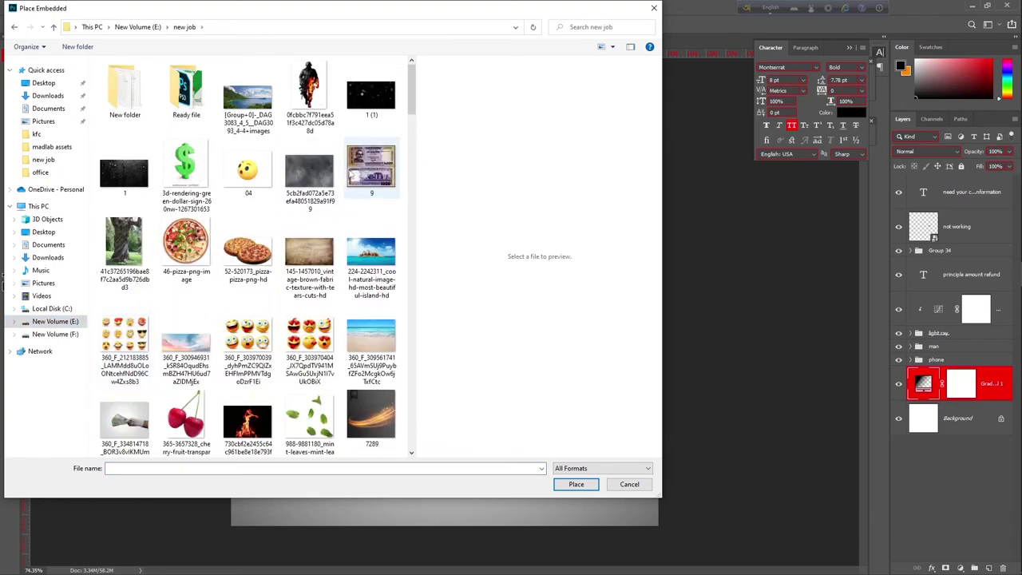
scroll(351, 192, down, 10)
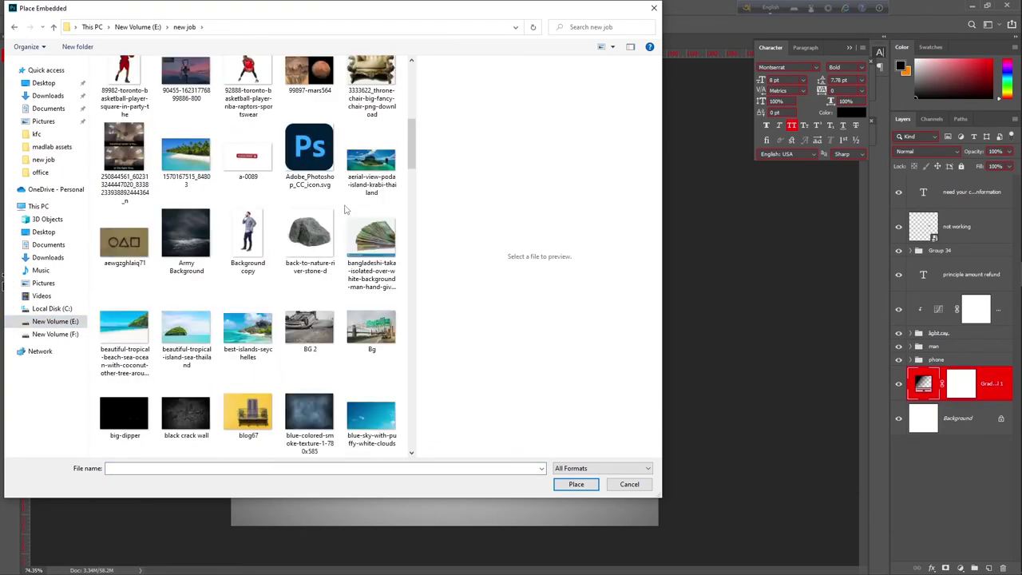
scroll(345, 210, down, 3)
scroll(345, 210, down, 15)
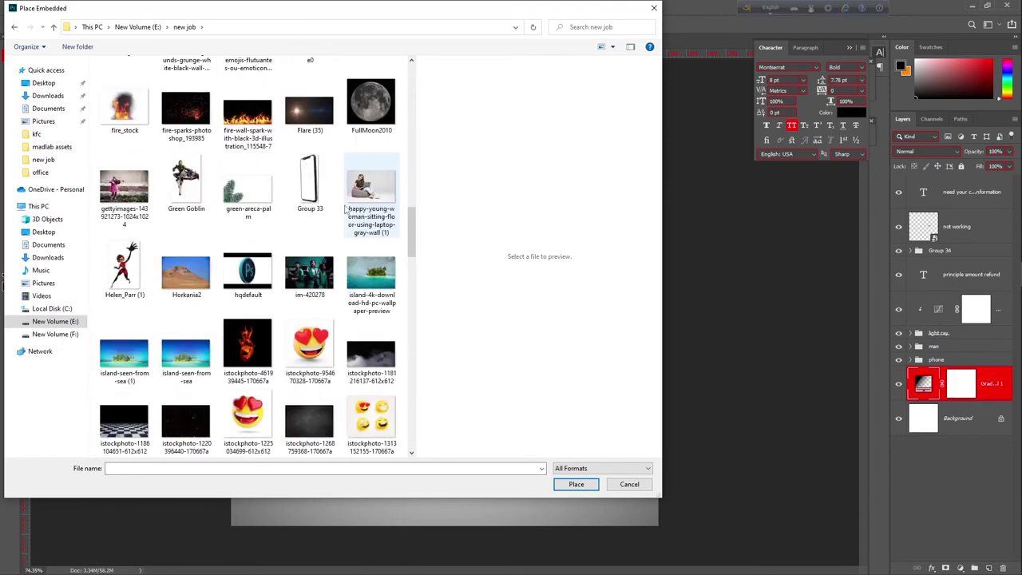
scroll(345, 210, down, 15)
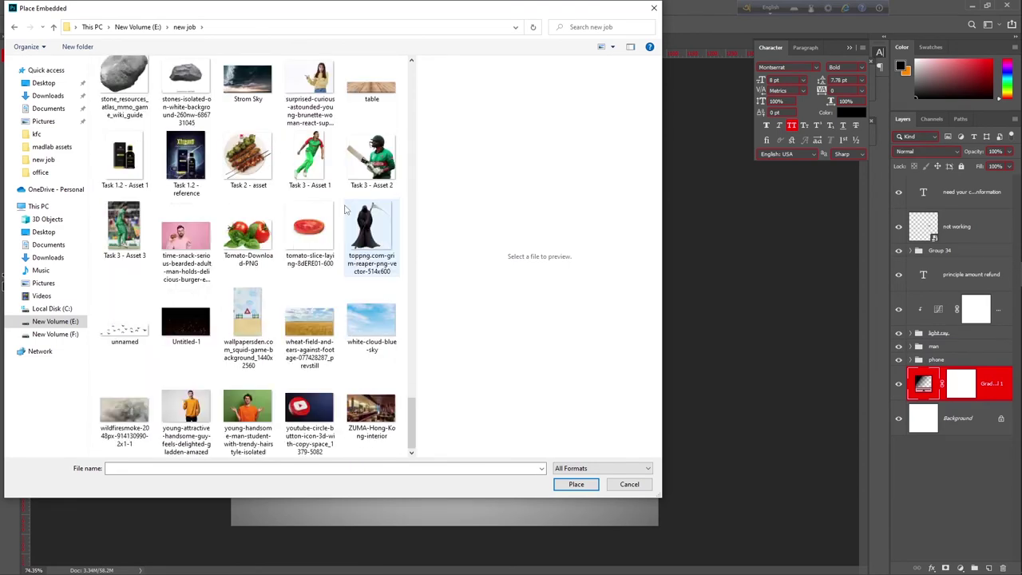
drag(412, 430, 411, 296)
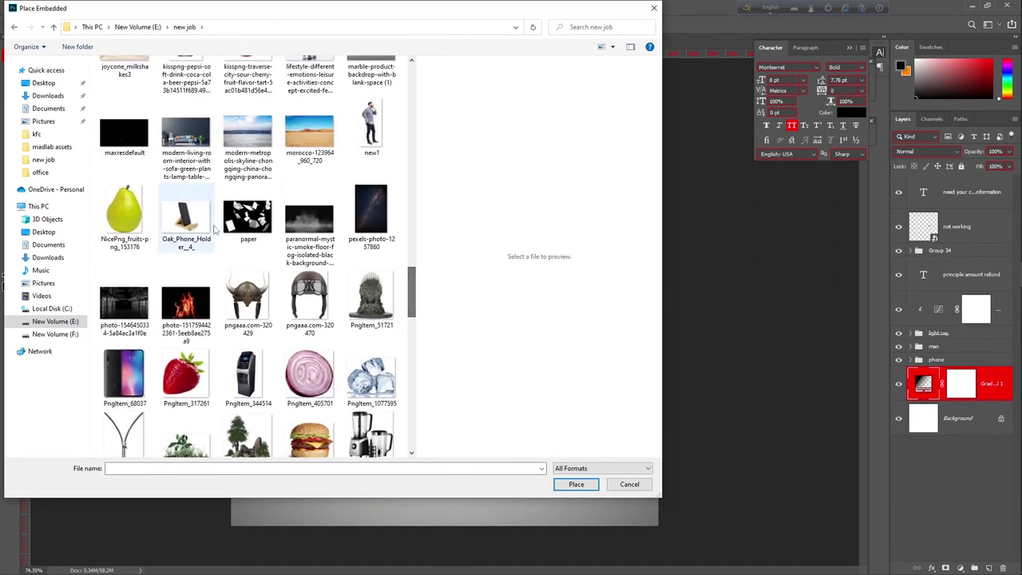
click(258, 227)
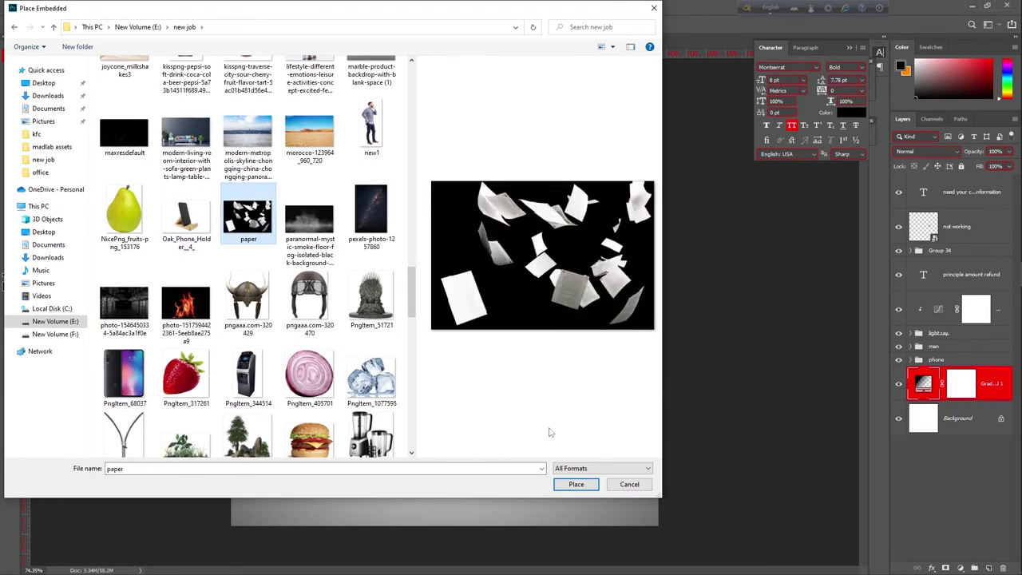
click(576, 484)
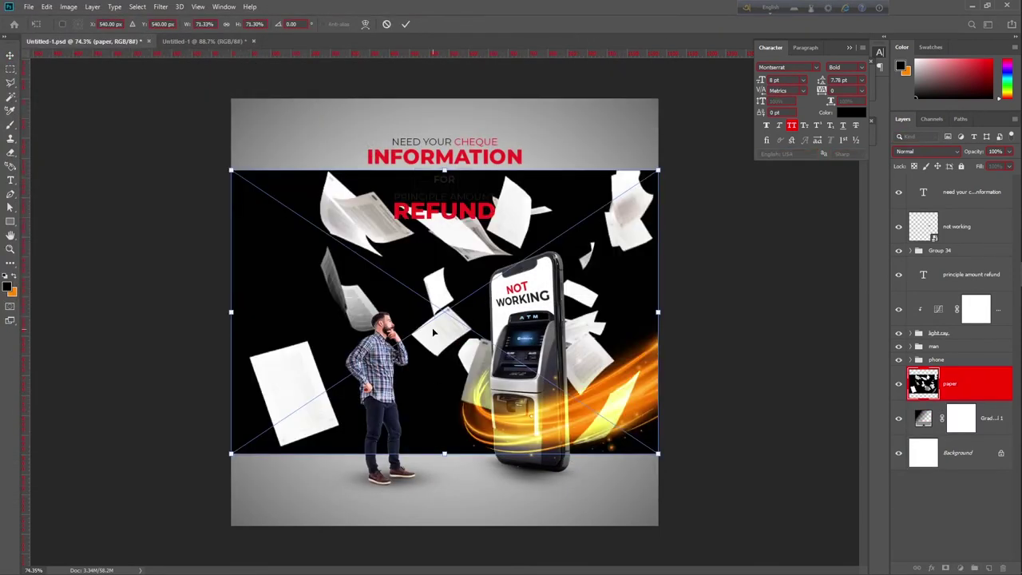
Step: Scale the placed paper image to about 105% so the flying sheets span the canvas, and apply the transform
scroll(434, 332, down, 2)
drag(445, 410, 444, 463)
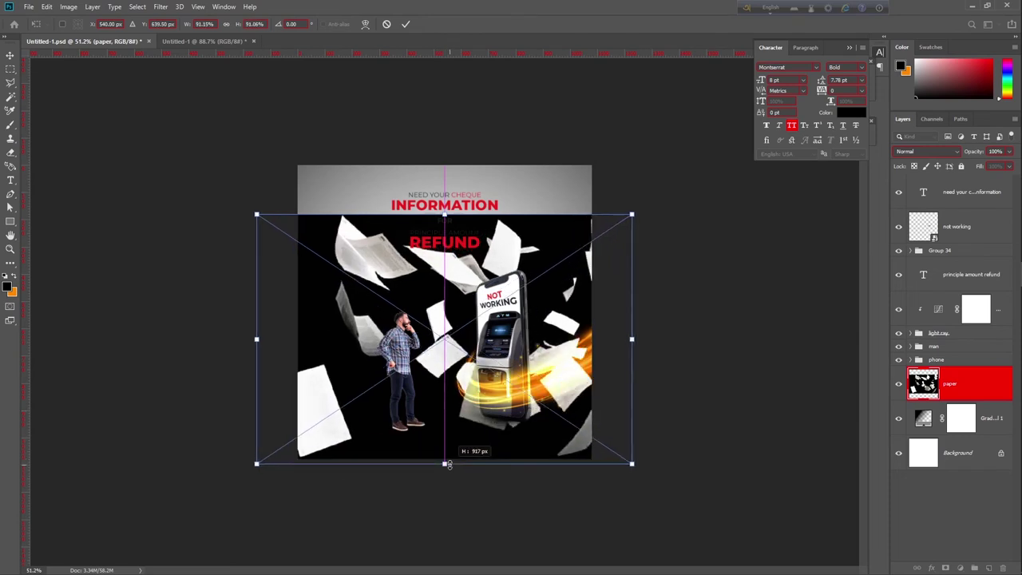
drag(445, 211, 454, 150)
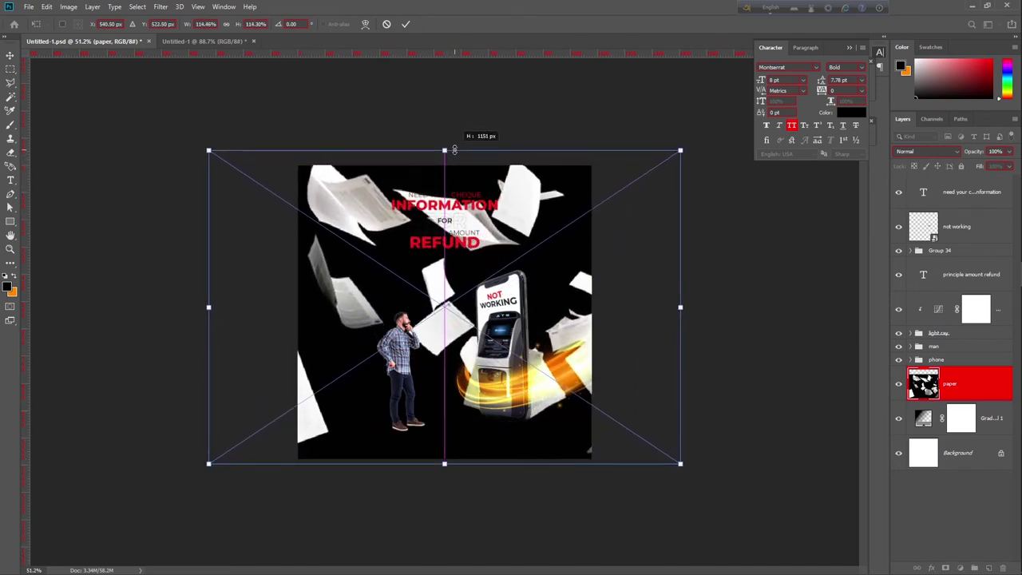
mouse_move(455, 150)
mouse_down()
mouse_move(452, 182)
mouse_move(447, 142)
mouse_up()
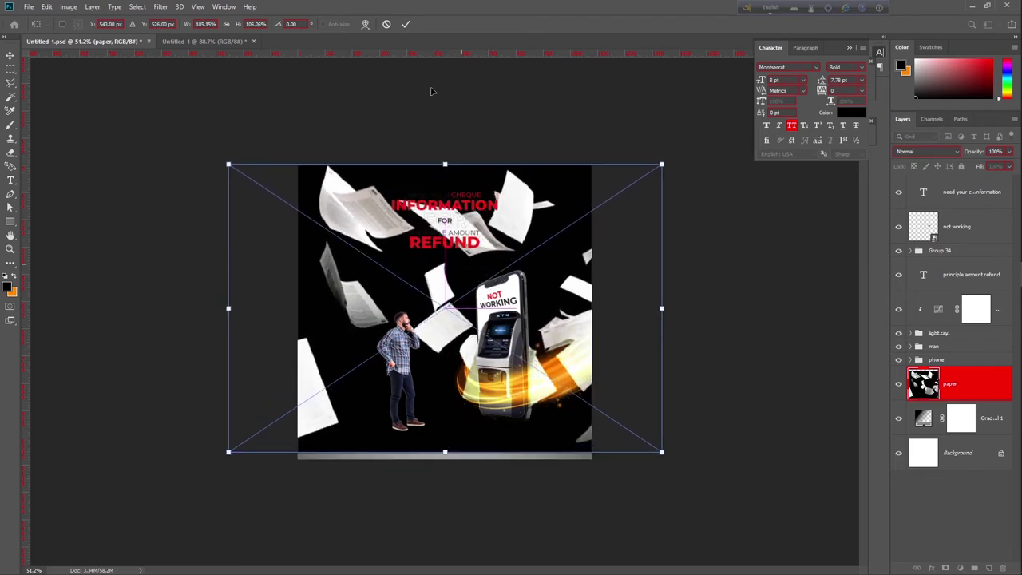
click(405, 24)
key(ctrl+plus)
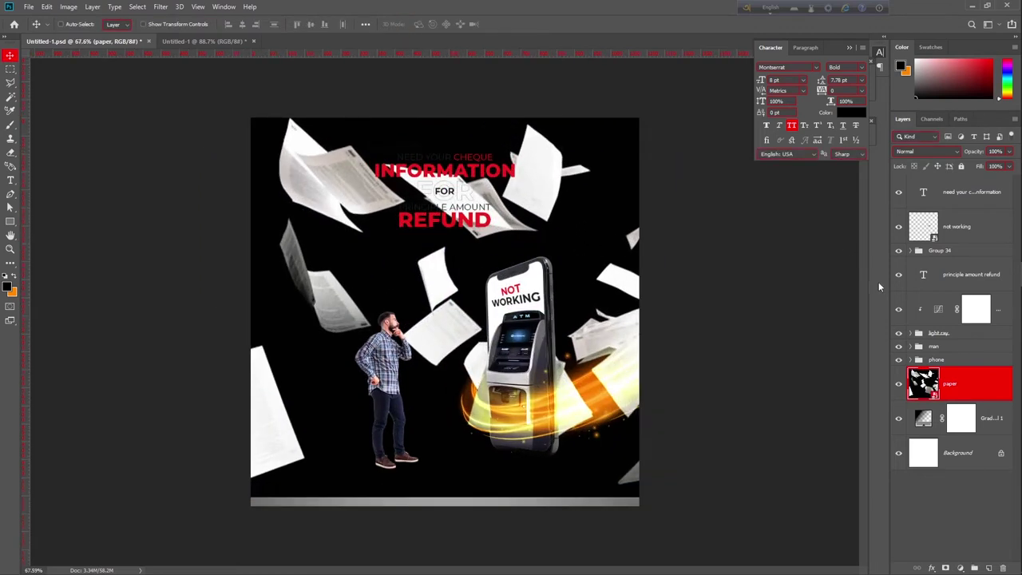
Step: Set the paper layer's blend mode to Screen and enlarge the image slightly so it covers the whole canvas
click(926, 152)
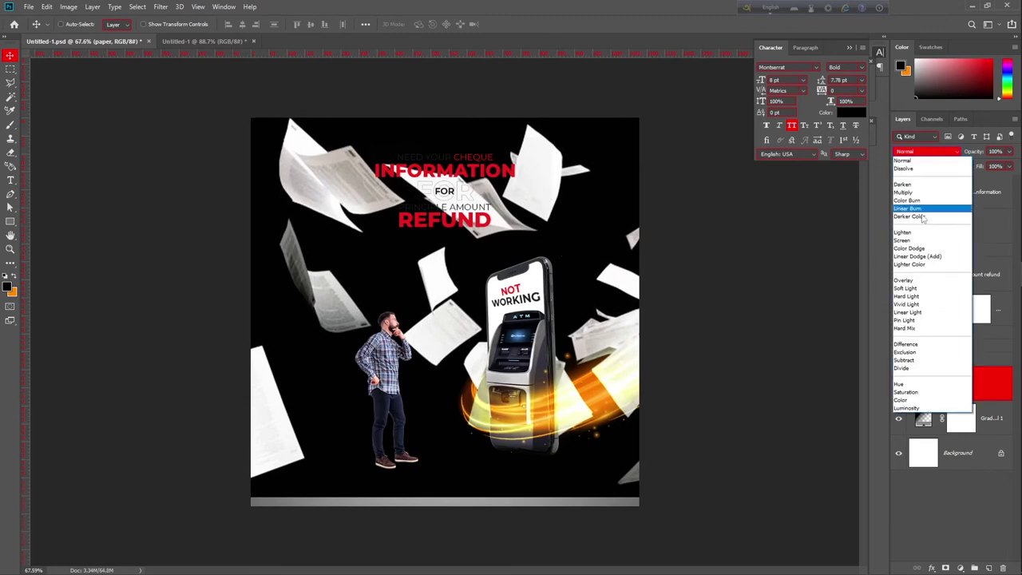
click(920, 240)
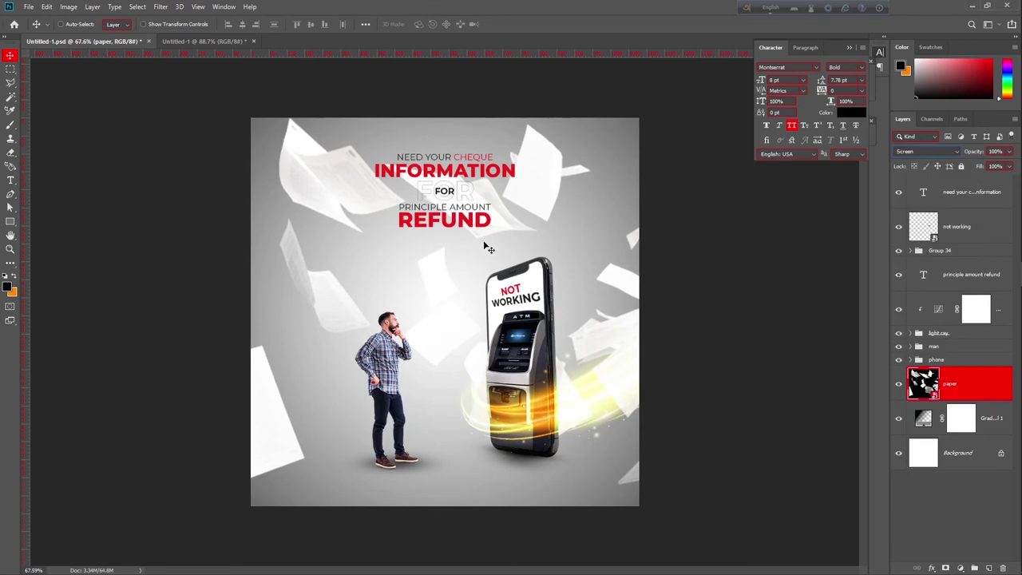
key(ctrl)
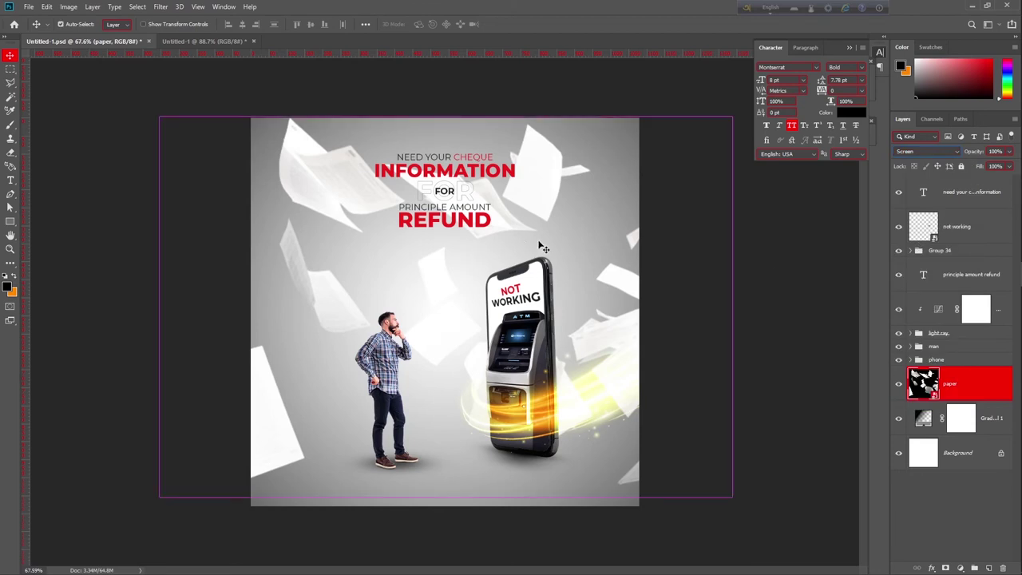
key(ctrl+t)
drag(447, 116, 447, 101)
click(405, 24)
drag(494, 238, 496, 255)
scroll(597, 242, up, 1)
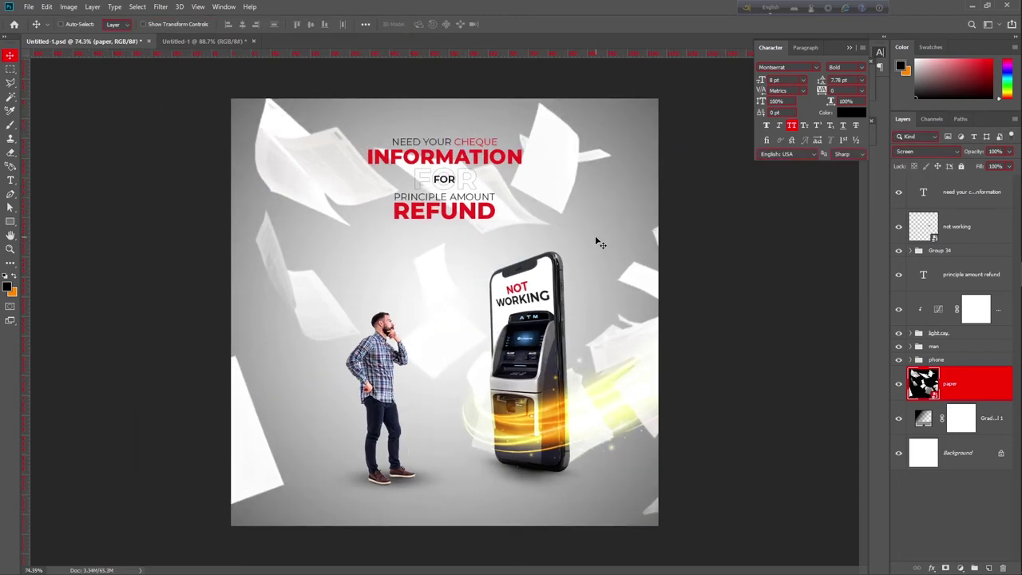
Step: Keep the paper layer in Screen mode and lower its opacity to 40%
click(920, 152)
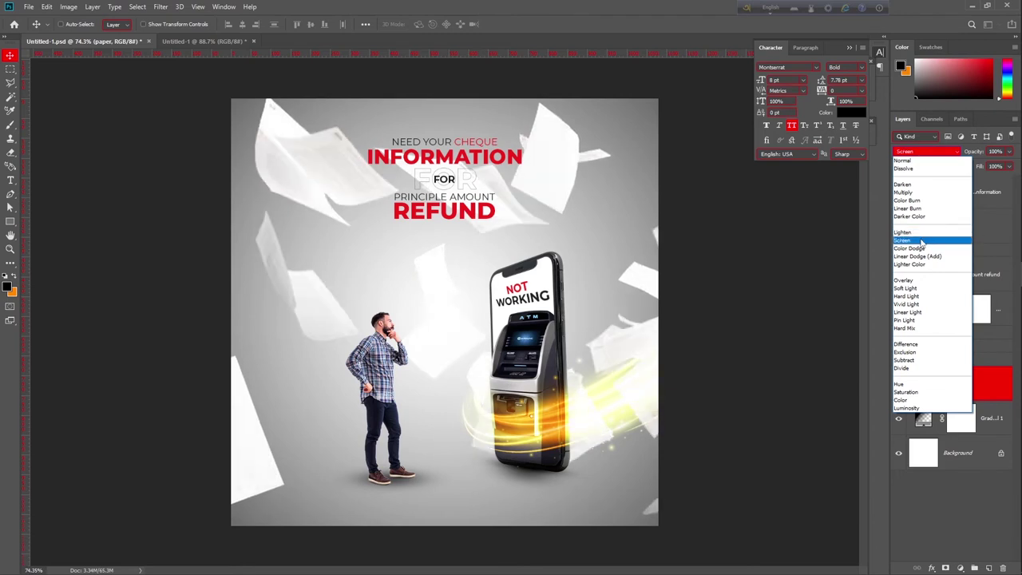
click(922, 242)
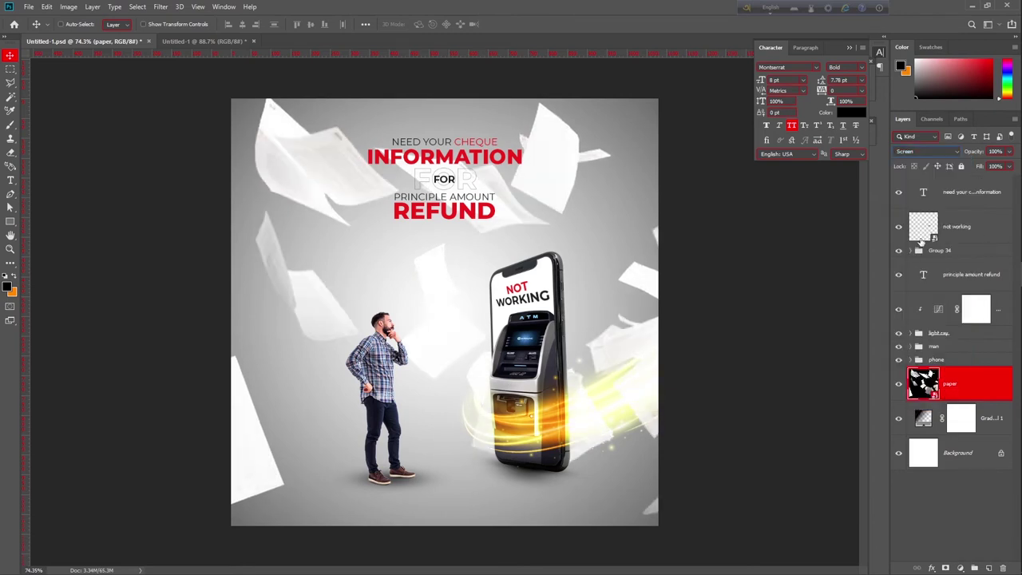
drag(976, 154, 953, 157)
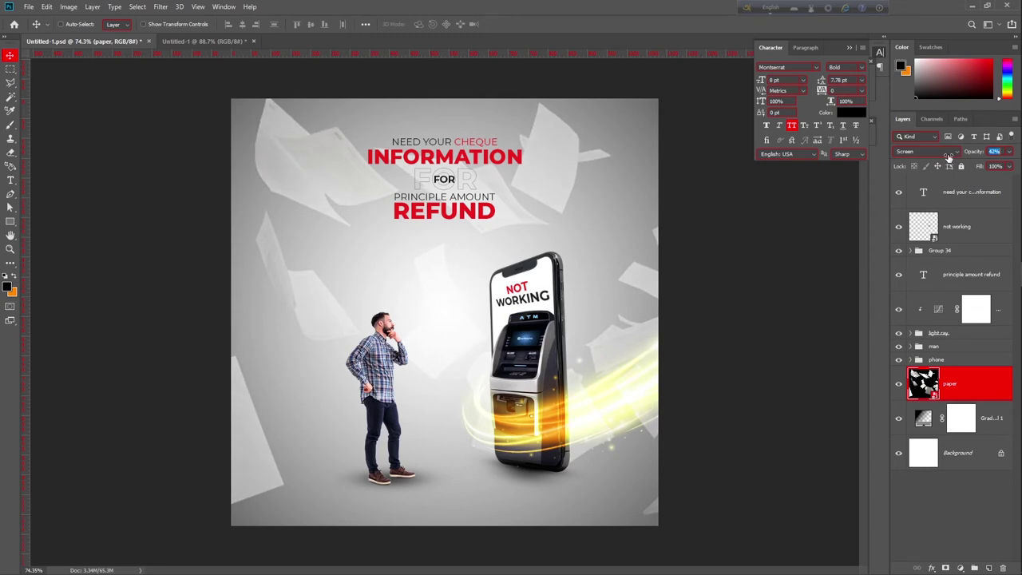
drag(948, 156, 947, 157)
Step: Examine how the faded papers sit behind the headline, the man and the phone
click(947, 455)
scroll(467, 363, down, 2)
scroll(445, 339, up, 3)
scroll(447, 338, down, 1)
scroll(445, 338, up, 2)
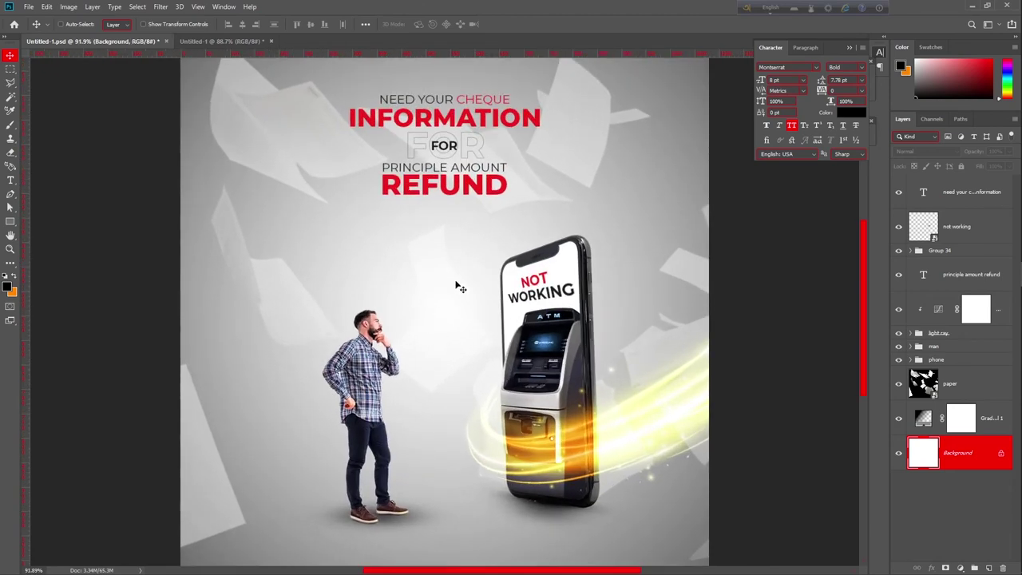
scroll(518, 256, down, 1)
scroll(518, 255, up, 1)
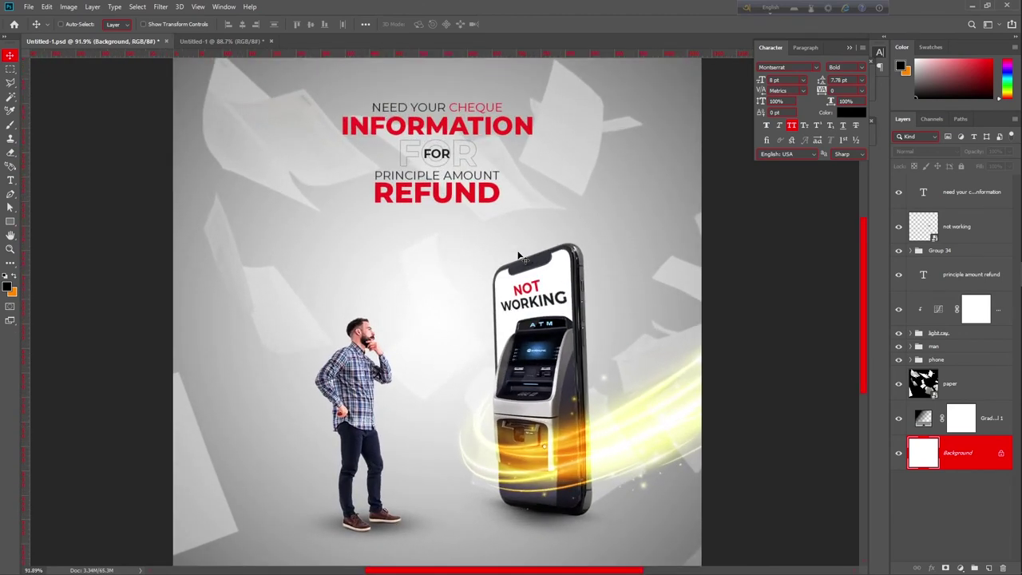
scroll(519, 256, down, 1)
Step: Apply a Gaussian Blur with a 2.5-pixel radius to the paper layer
click(991, 389)
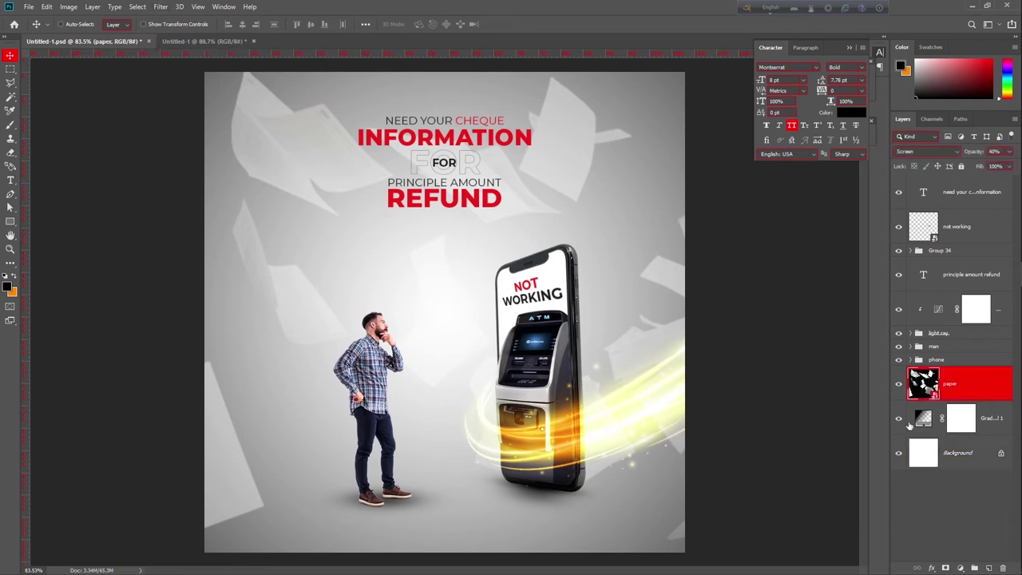
click(160, 8)
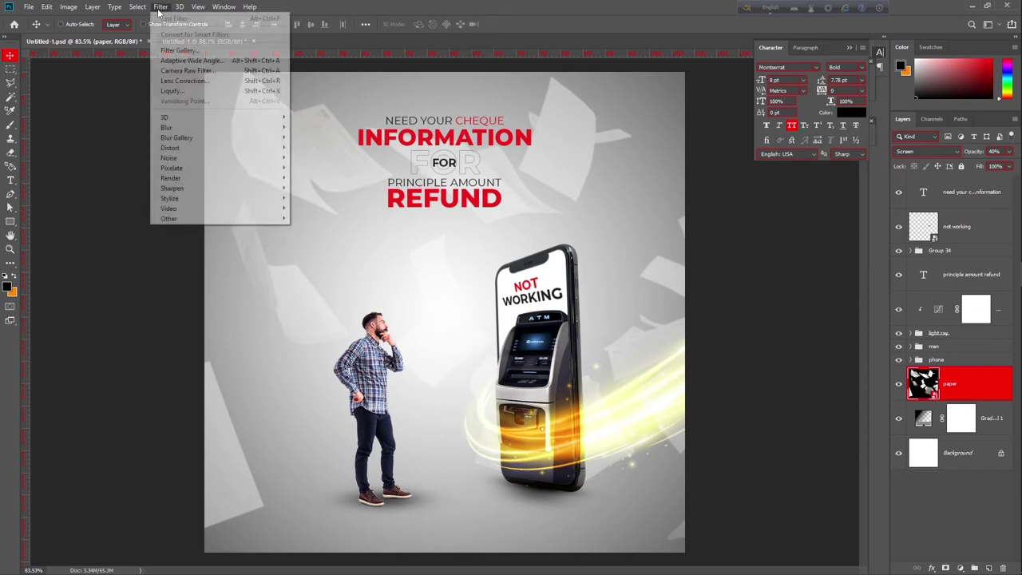
mouse_move(196, 129)
click(318, 168)
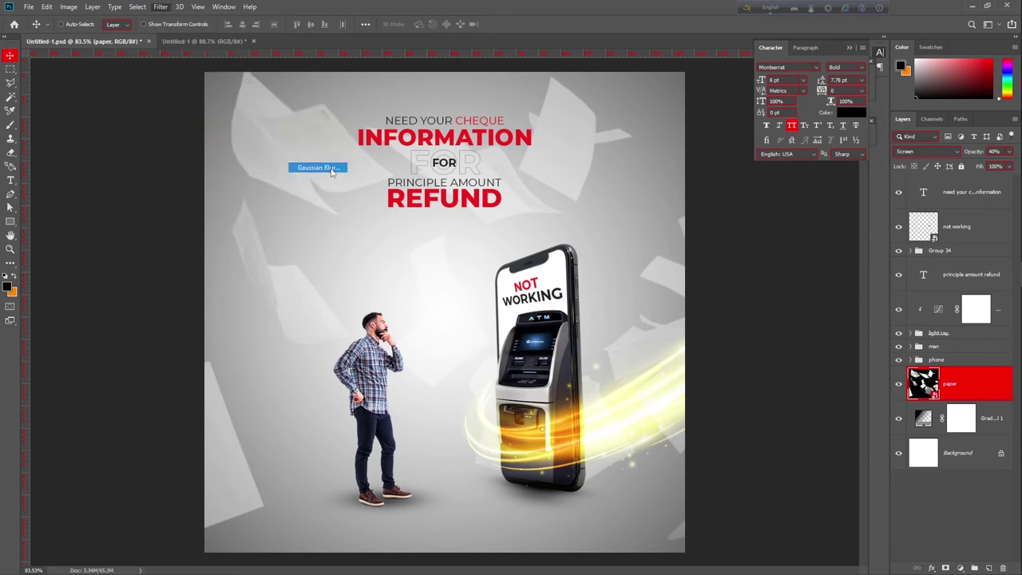
drag(693, 285, 672, 285)
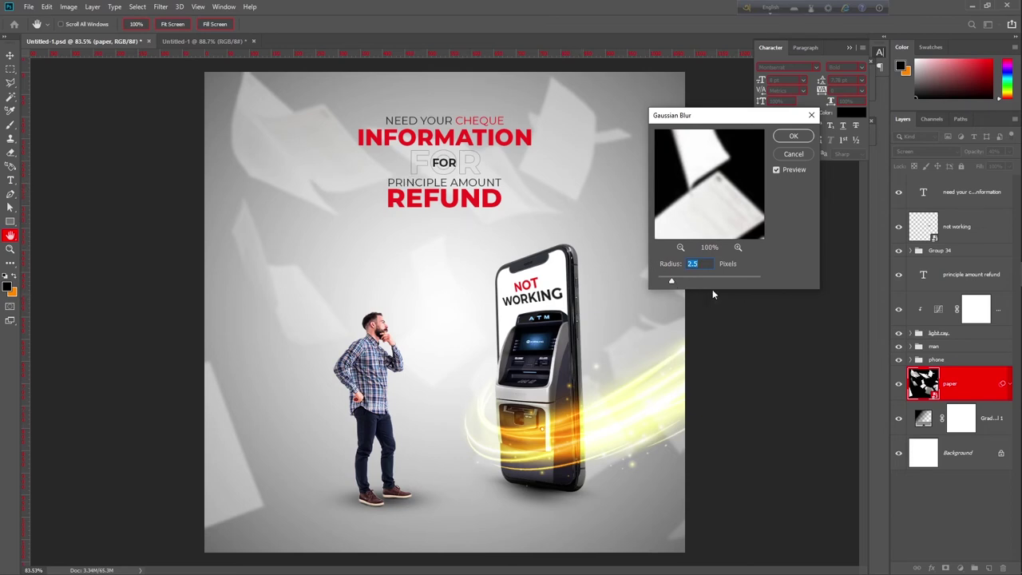
click(791, 137)
scroll(519, 286, down, 2)
scroll(519, 286, up, 2)
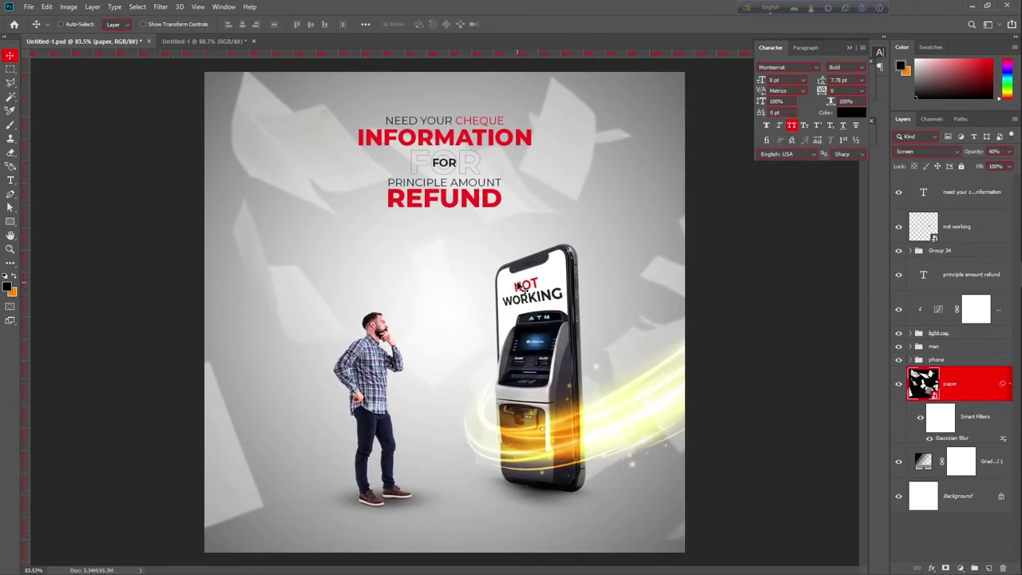
scroll(519, 286, down, 1)
scroll(520, 286, up, 1)
scroll(519, 286, down, 1)
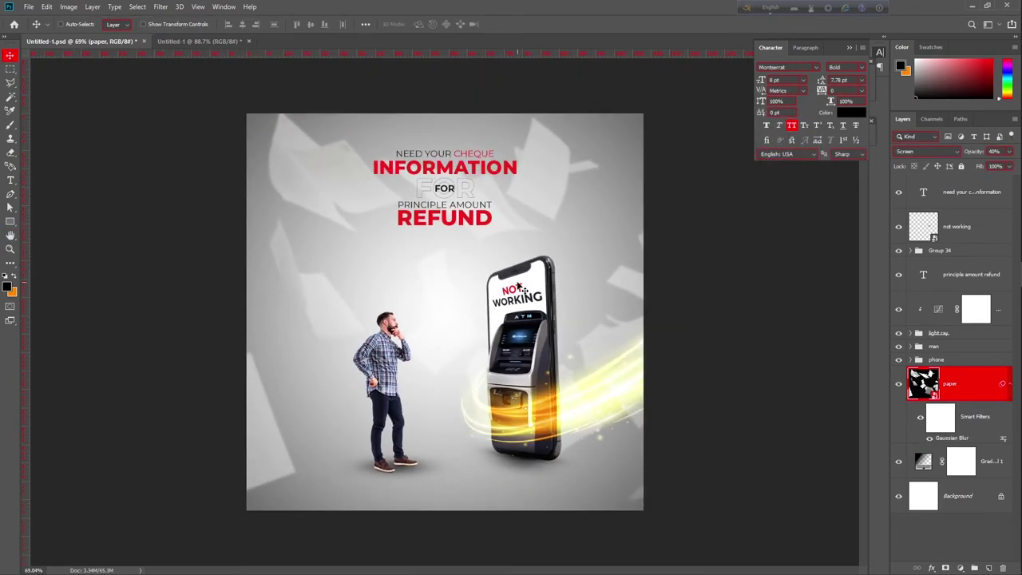
scroll(519, 286, up, 1)
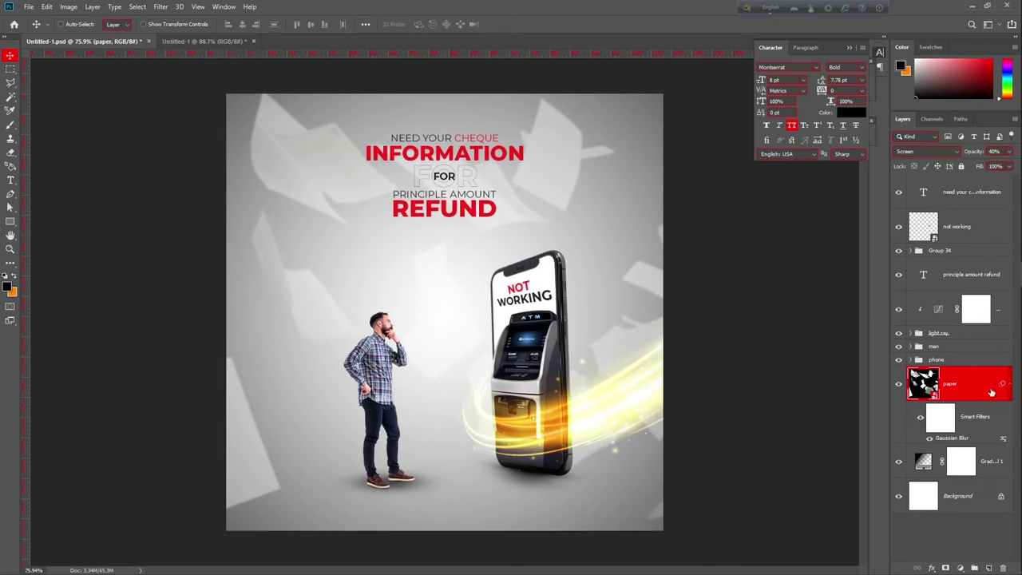
Step: Add a two-line text reading NEED YOUR / INFORMATION in Montserrat Bold above and beside the man's head
click(981, 196)
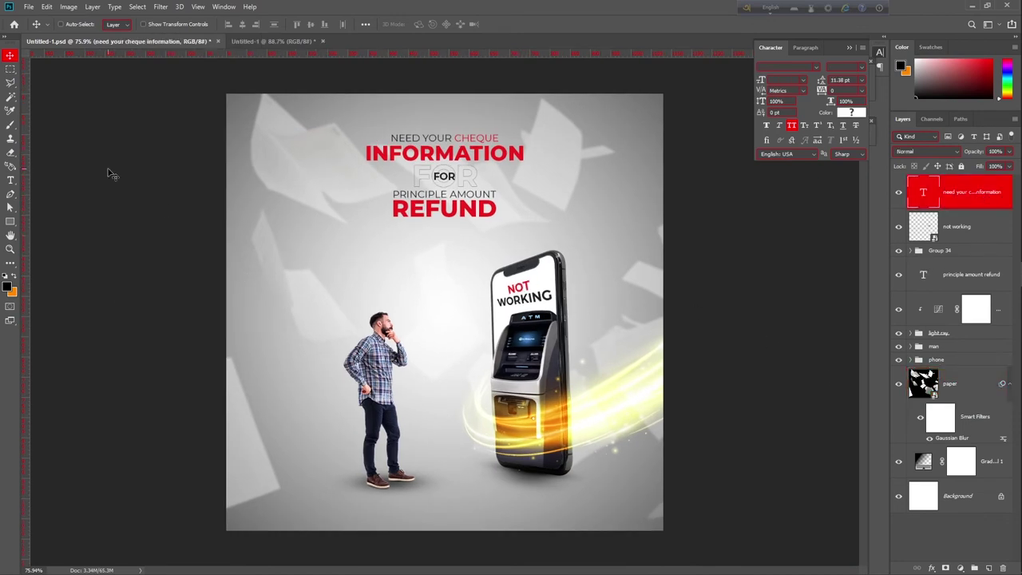
click(10, 180)
click(309, 250)
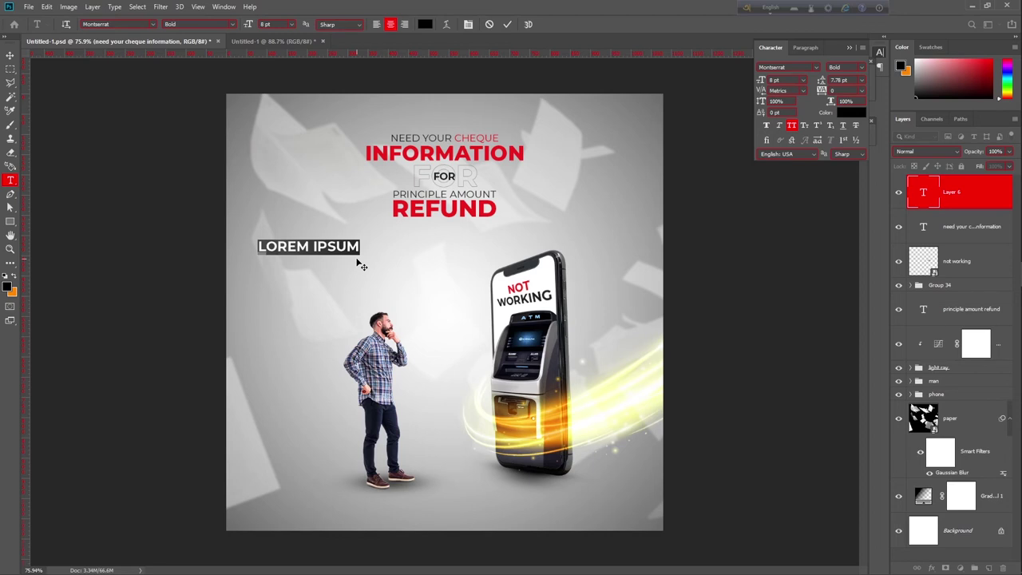
key(Right)
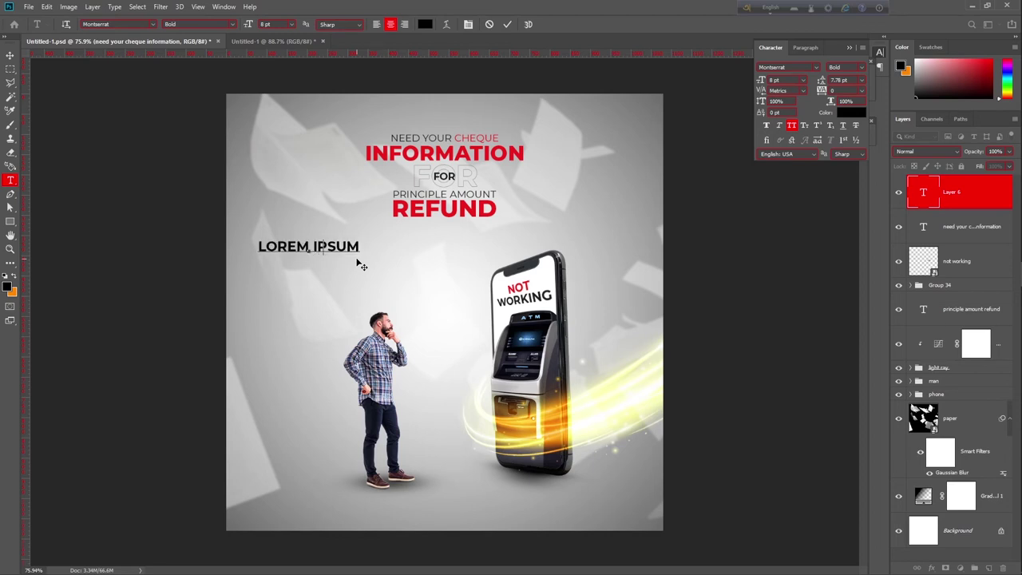
text(NEED YOUR)
key(Return)
text(INFOR)
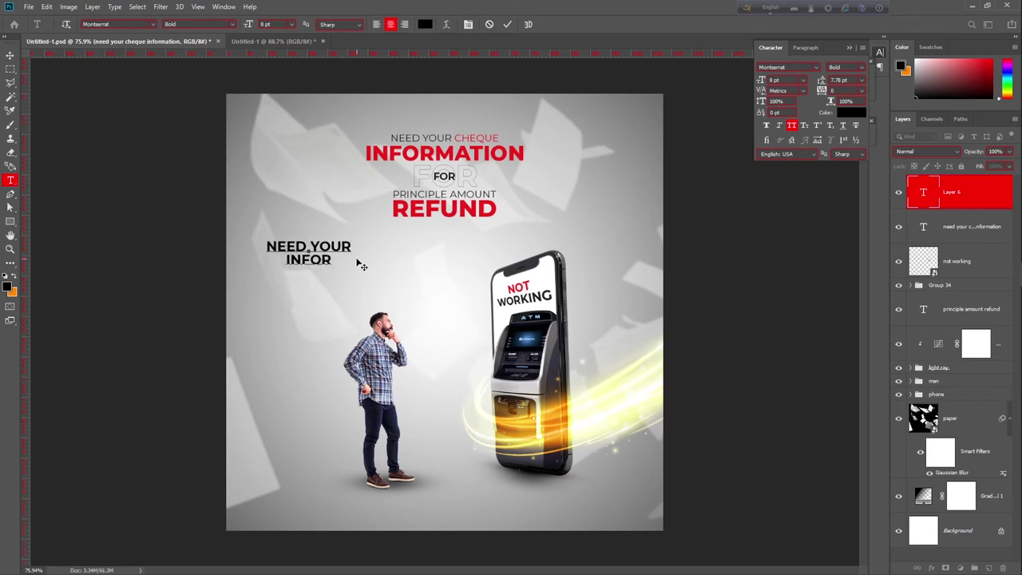
text(MATION)
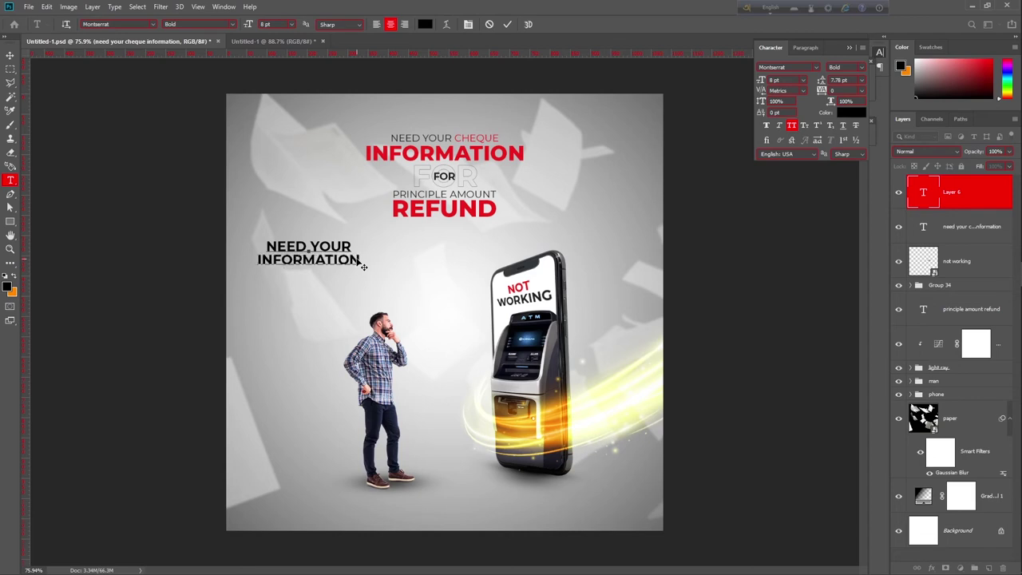
Step: Right-align the NEED YOUR INFORMATION text and move it fully onto the canvas, just above the man's head
key(ctrl+a)
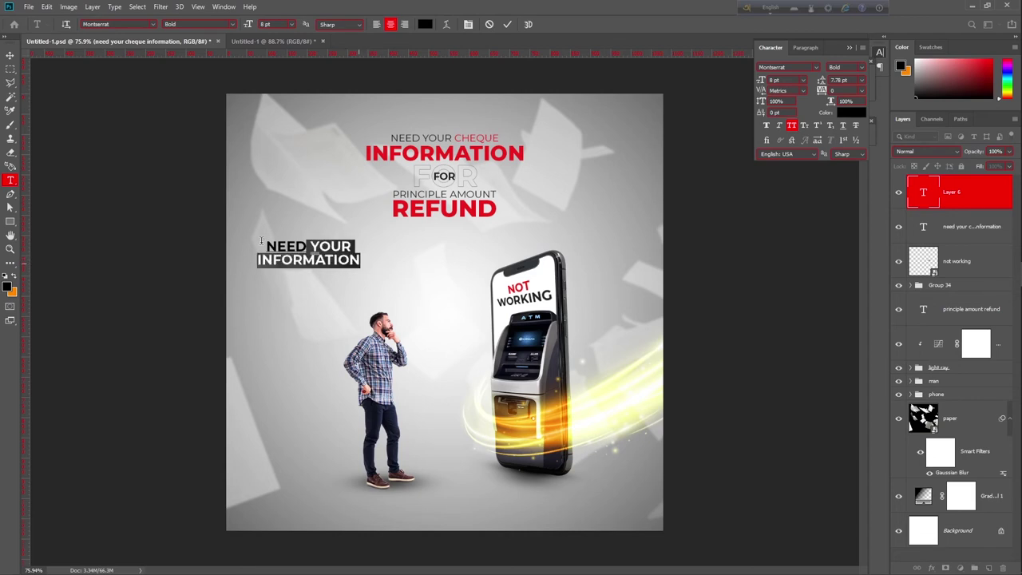
key(ctrl+shift+r)
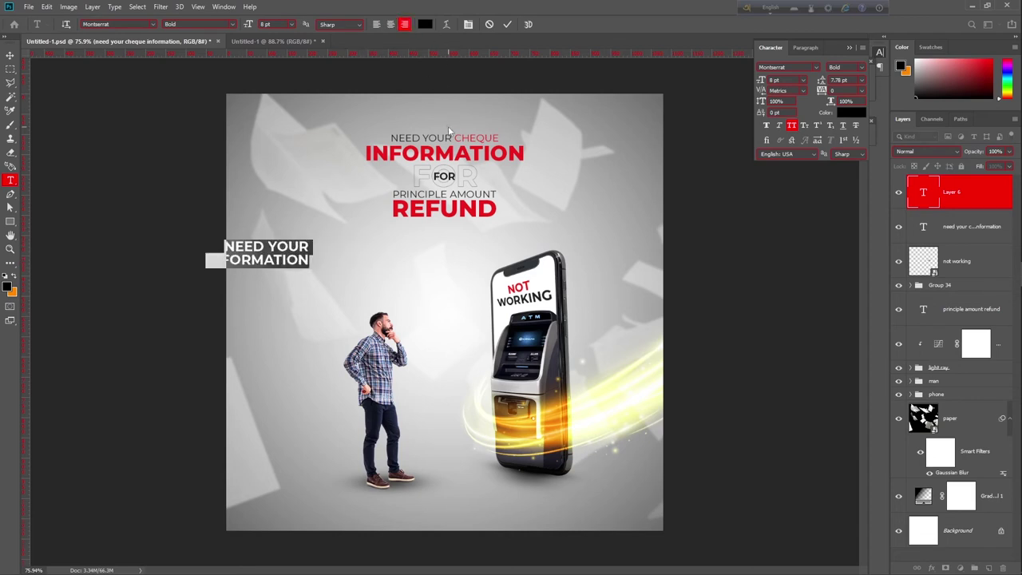
click(507, 24)
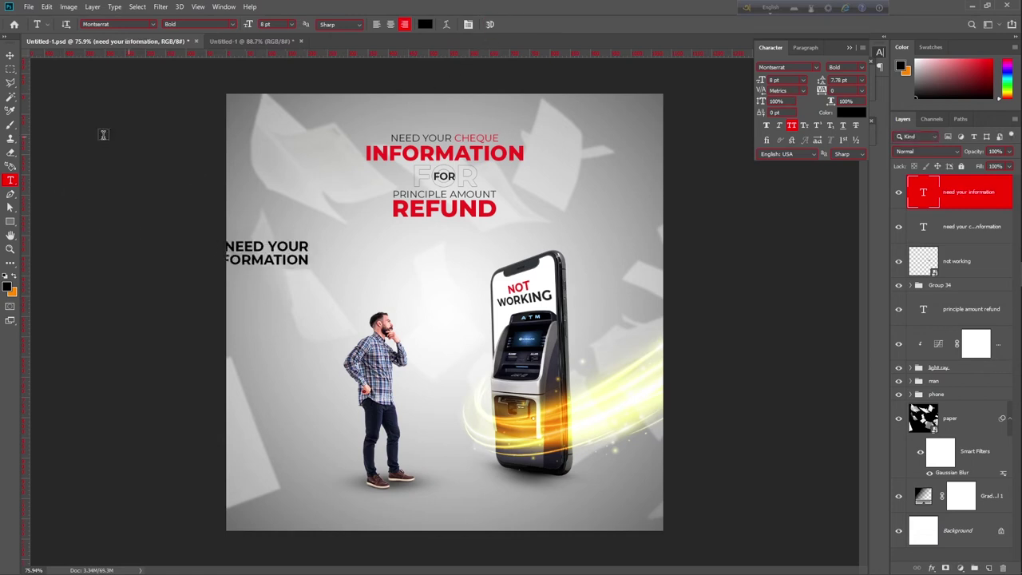
click(12, 55)
drag(276, 262, 347, 288)
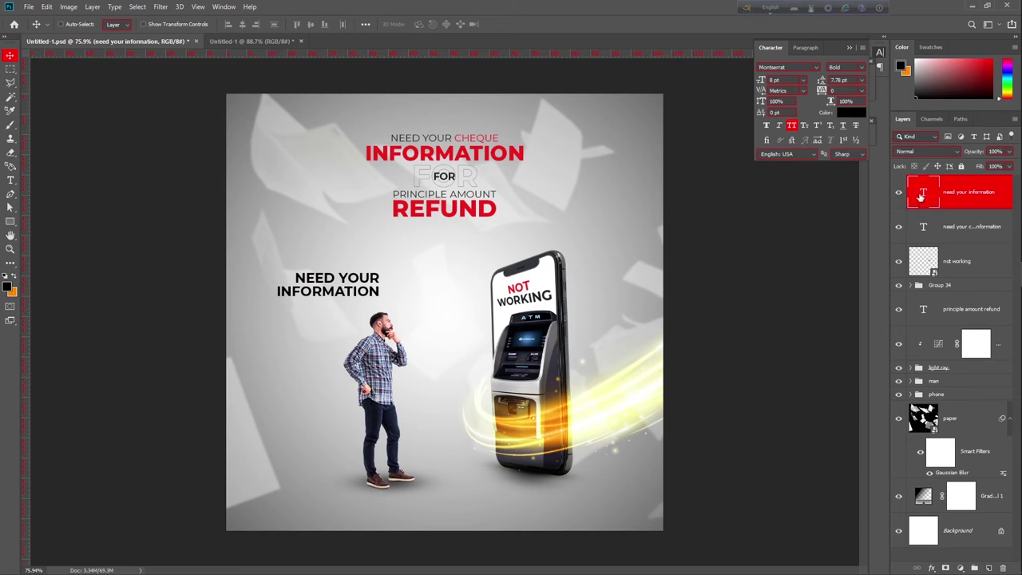
Step: Change the font style of the NEED YOUR INFORMATION text above the man to ExtraBold
key(t)
key(Return)
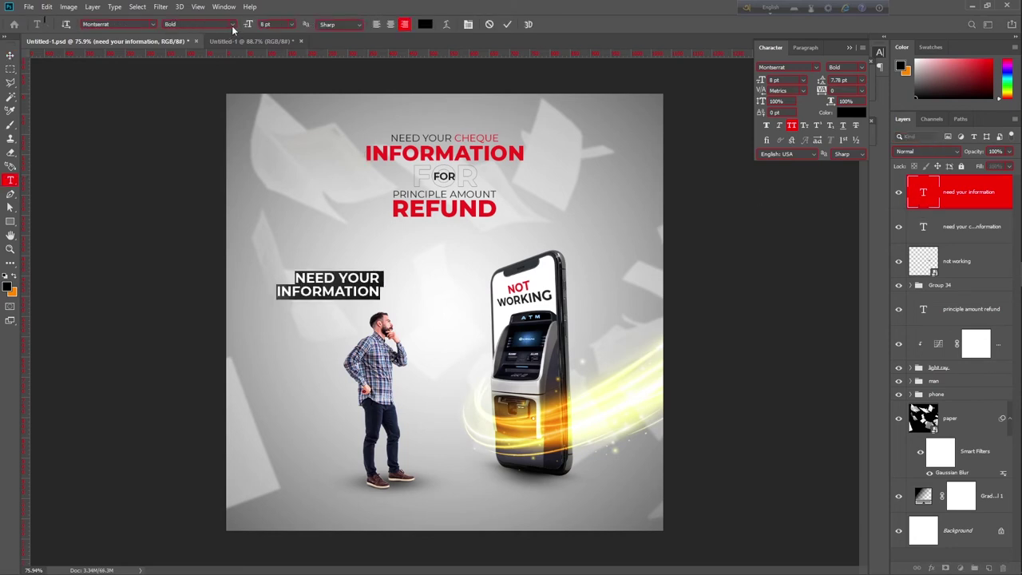
click(232, 25)
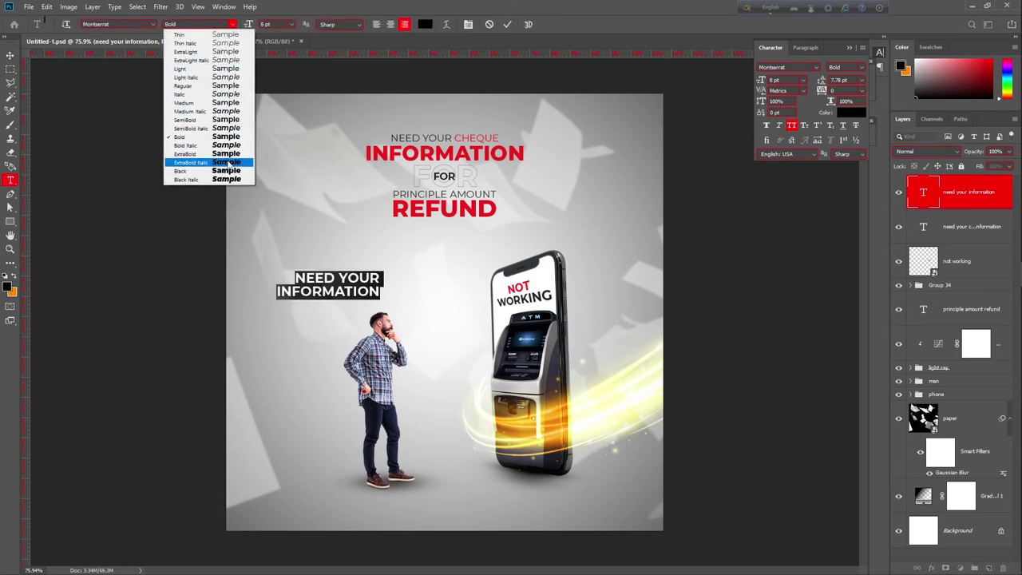
click(226, 154)
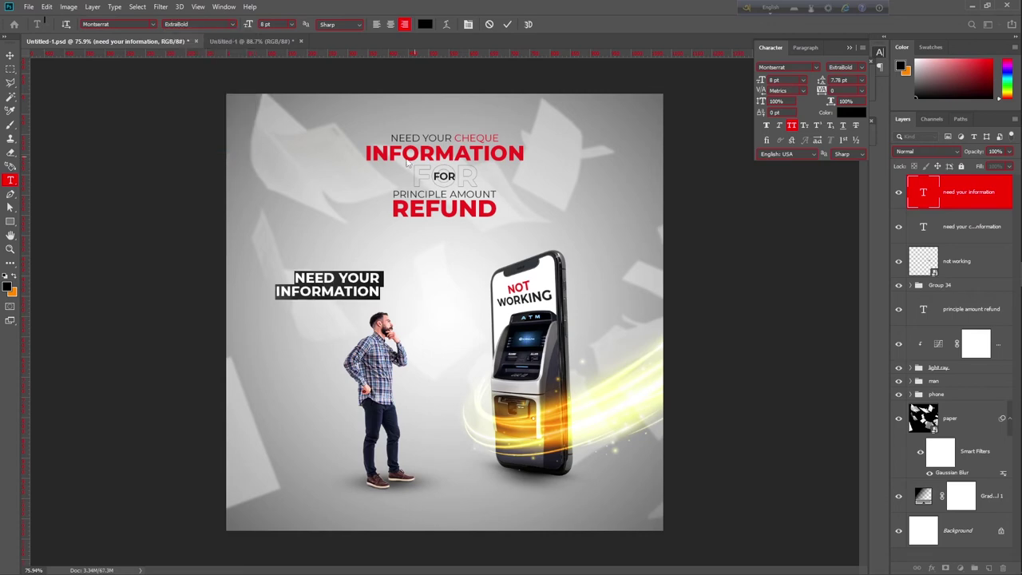
click(507, 24)
key(v)
Step: Recolor the text above the man with the red sampled from the headline's INFORMATION word
scroll(366, 275, up, 2)
scroll(364, 277, up, 4)
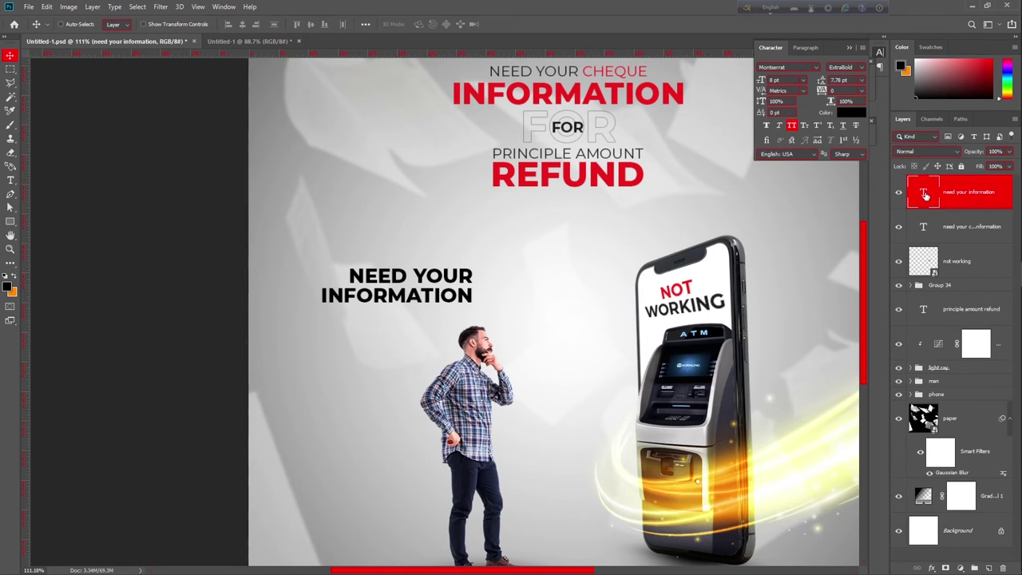
double_click(924, 195)
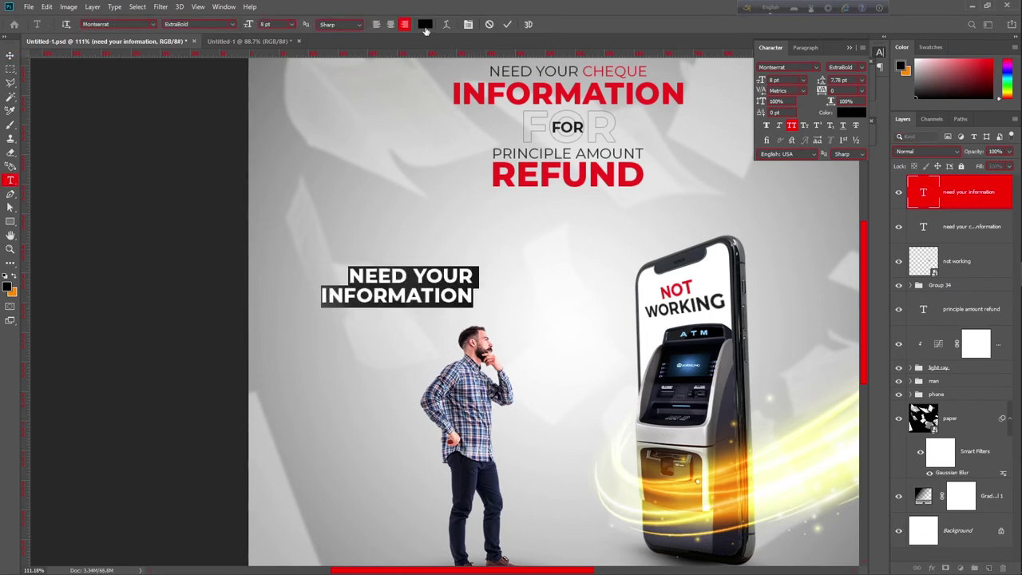
click(425, 25)
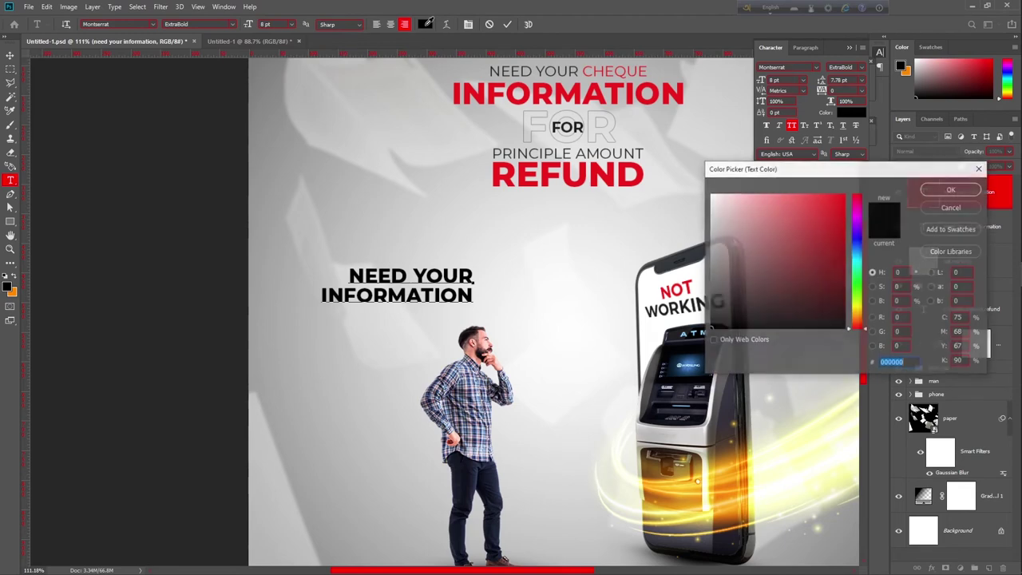
click(483, 94)
click(952, 190)
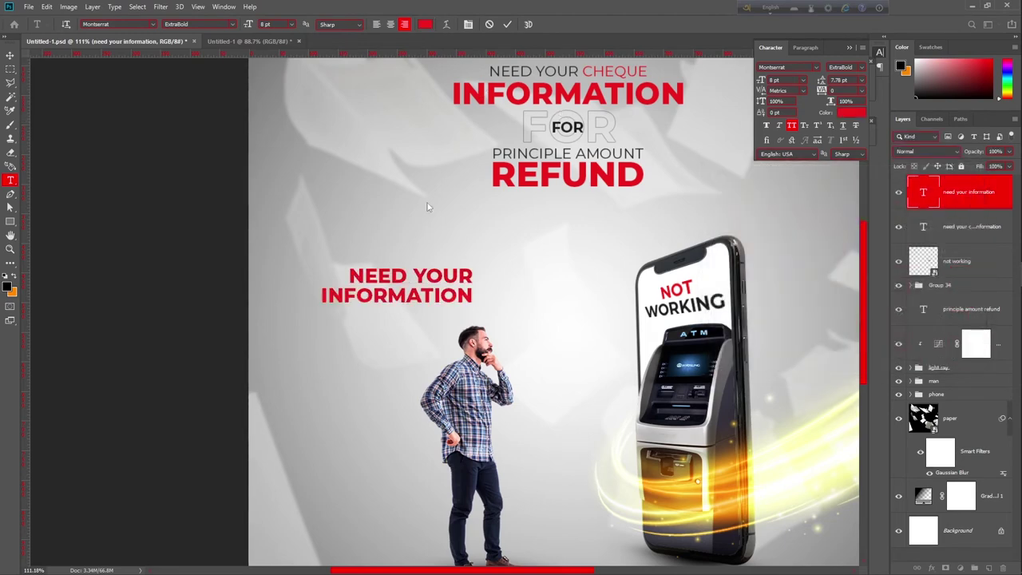
click(11, 55)
key(ctrl+0)
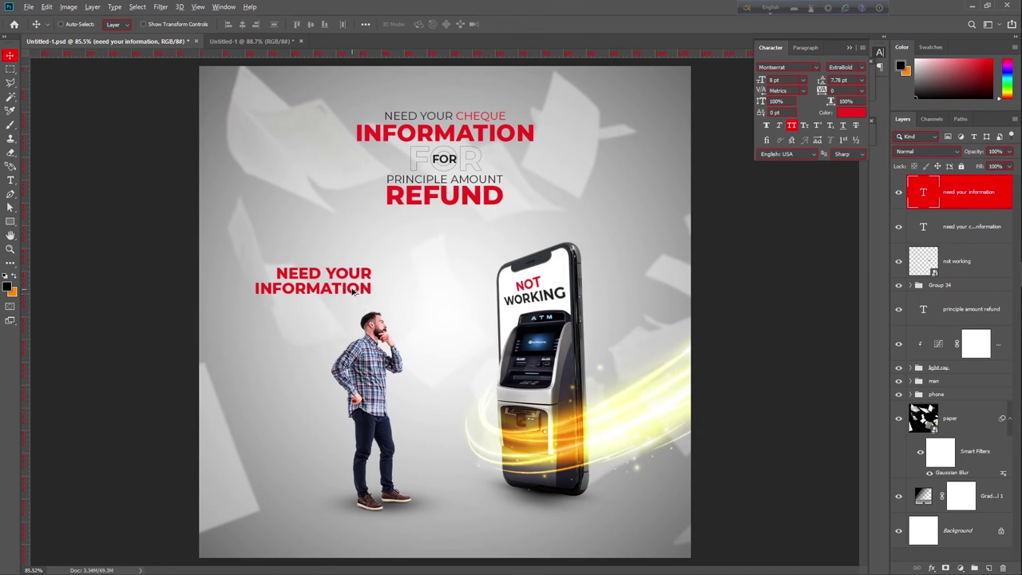
Step: Duplicate the red text above the man, hide one copy, and convert the visible one to a Smart Object
drag(352, 292, 486, 259)
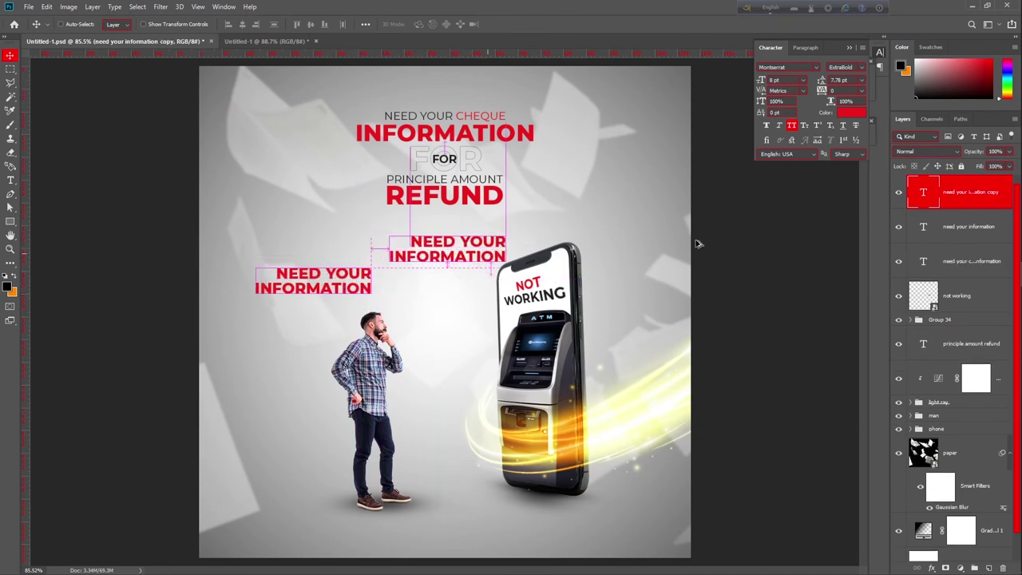
click(900, 193)
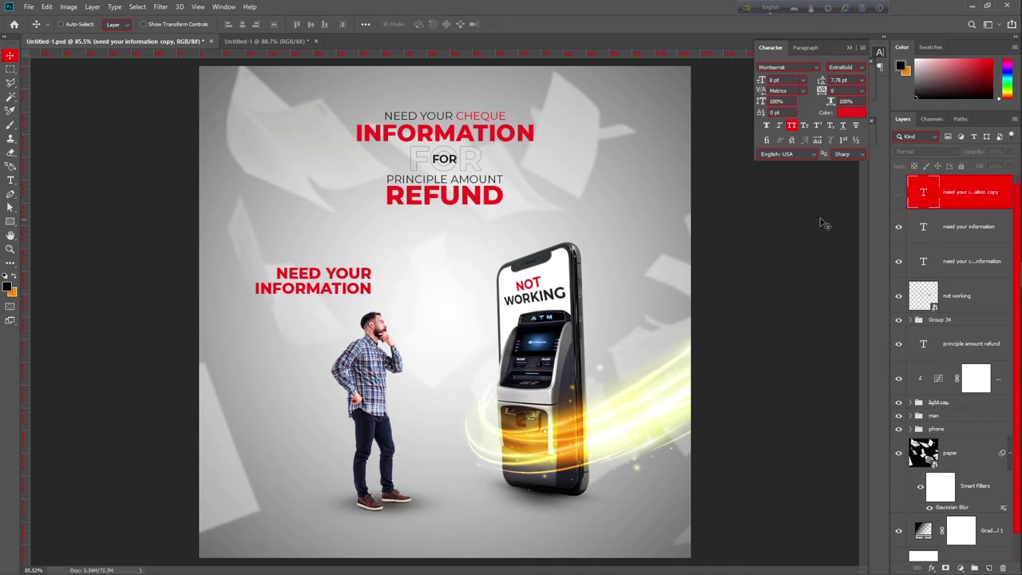
click(949, 232)
key(ctrl+plus)
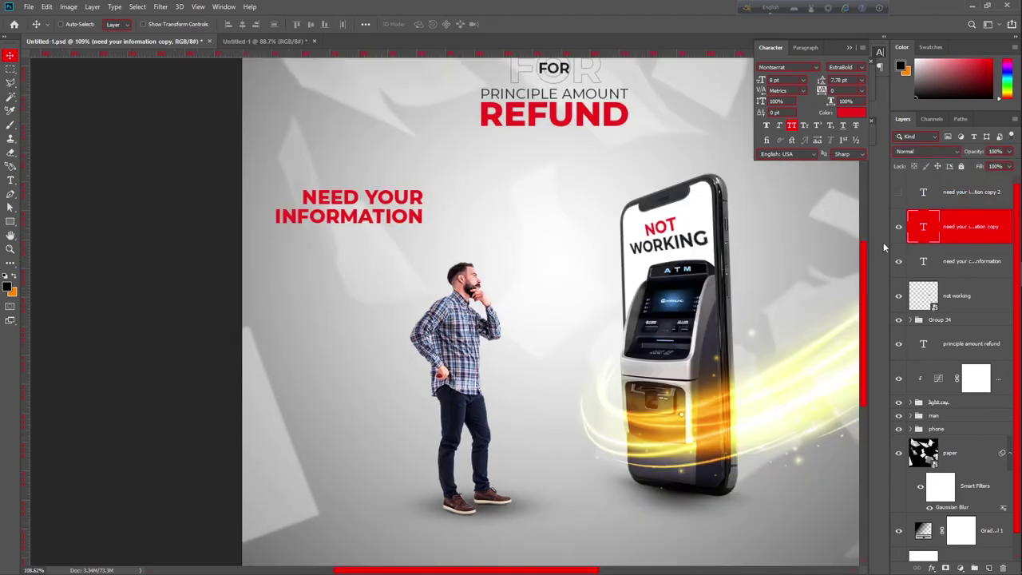
right_click(975, 213)
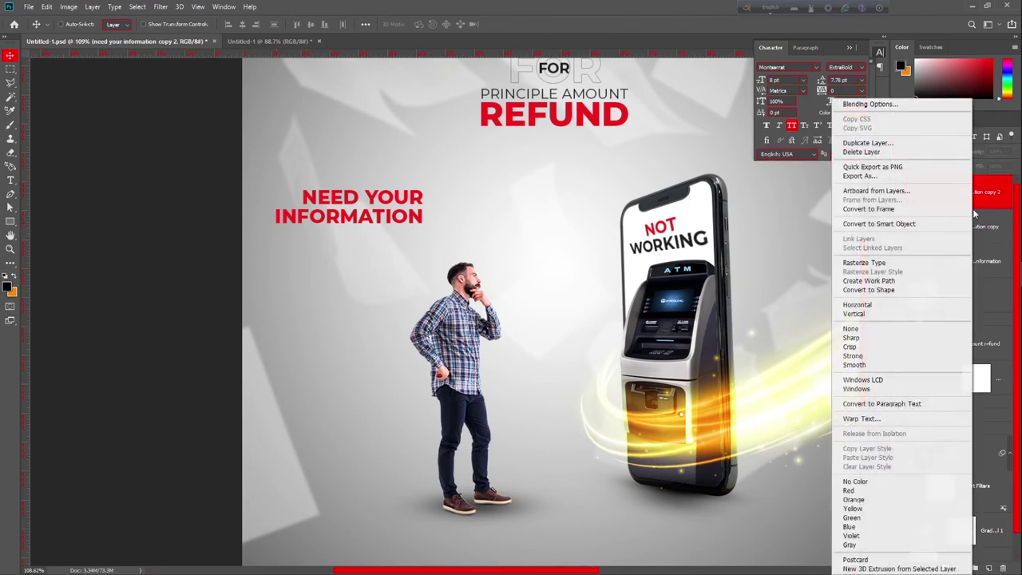
right_click(983, 223)
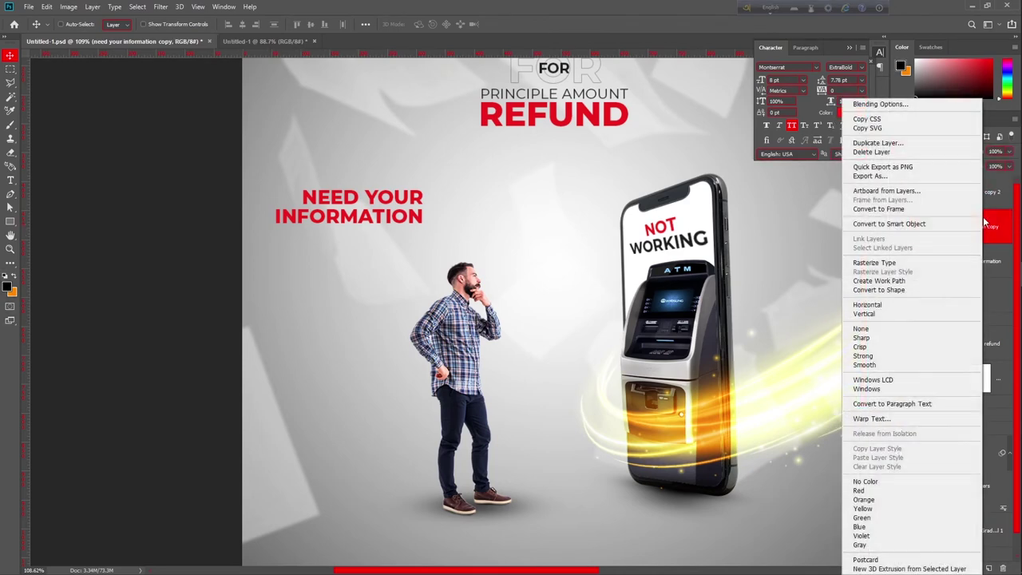
click(910, 226)
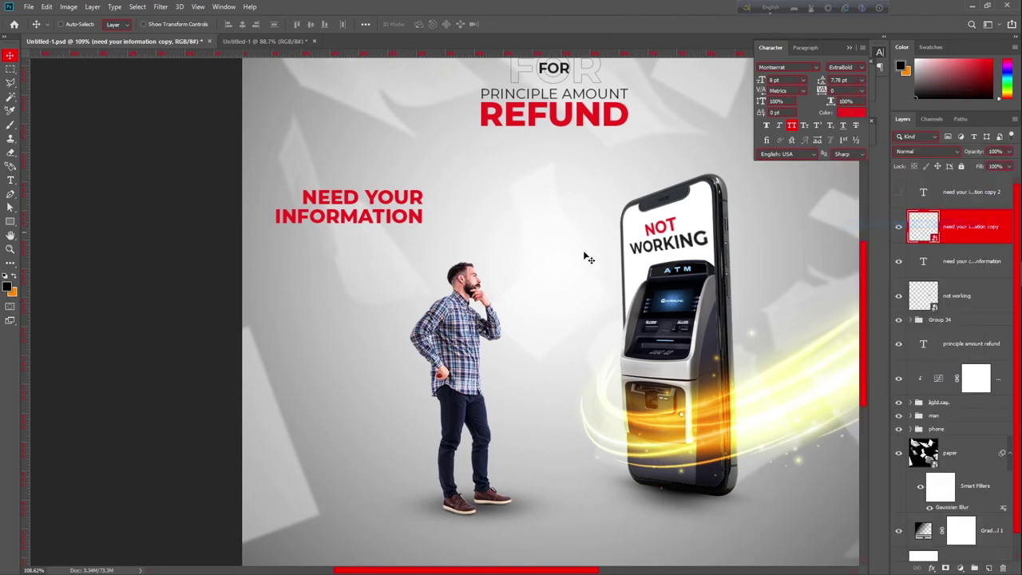
Step: Distort the smart-object text in perspective so its left end flares taller, and shift it slightly left, away from the man
key(ctrl+t)
right_click(405, 218)
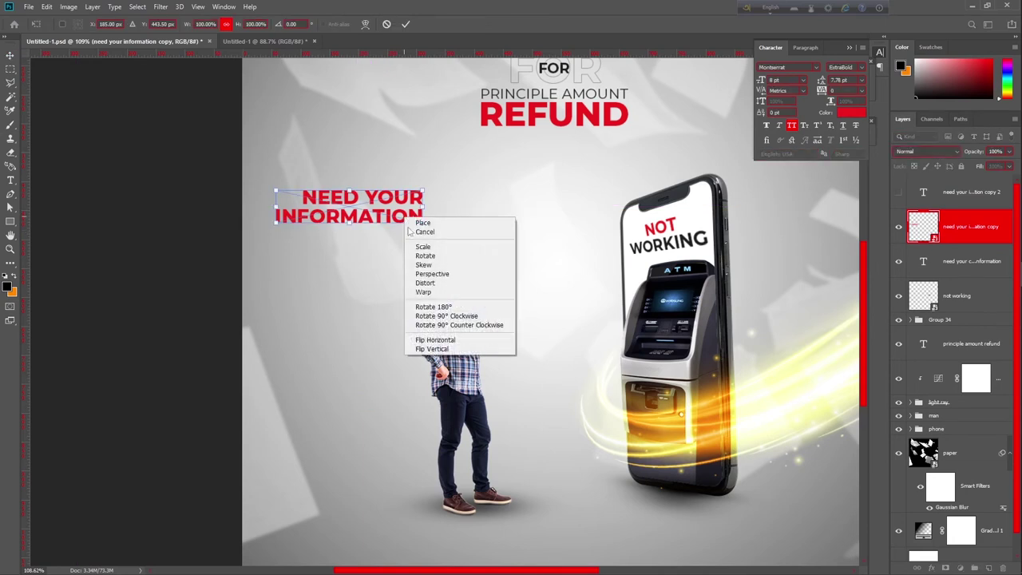
click(434, 278)
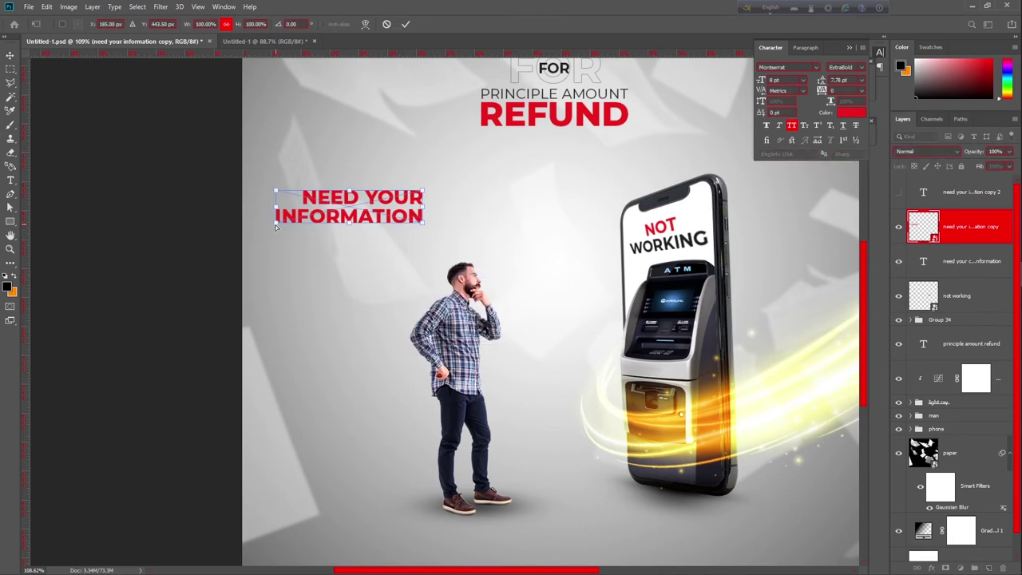
drag(276, 227, 284, 253)
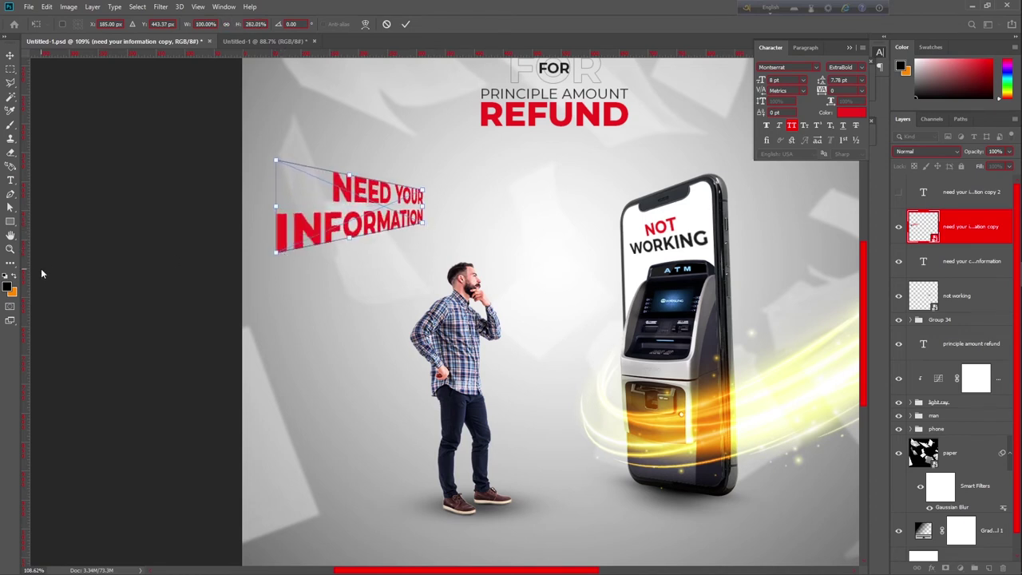
click(405, 24)
scroll(384, 252, up, 2)
drag(391, 204, 365, 218)
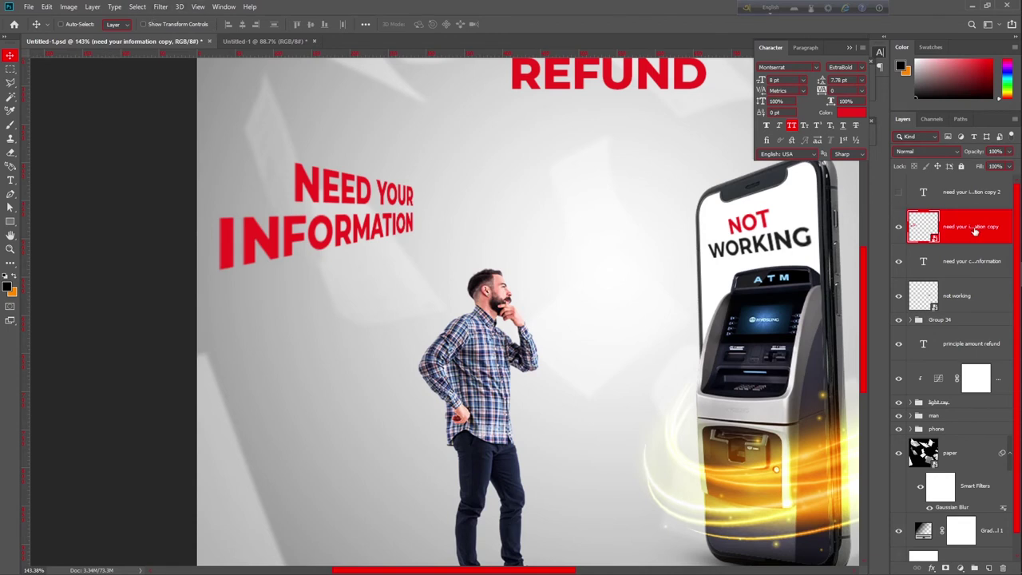
Step: Apply a Motion Blur with a 0° angle and a 15-pixel distance to the perspective text
click(160, 7)
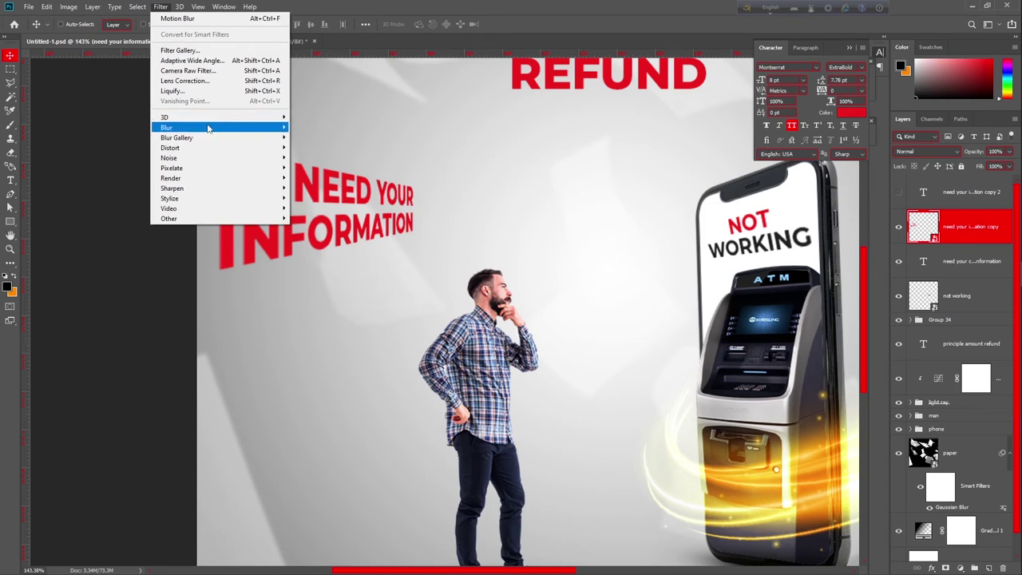
mouse_move(210, 127)
click(315, 188)
drag(584, 252, 564, 251)
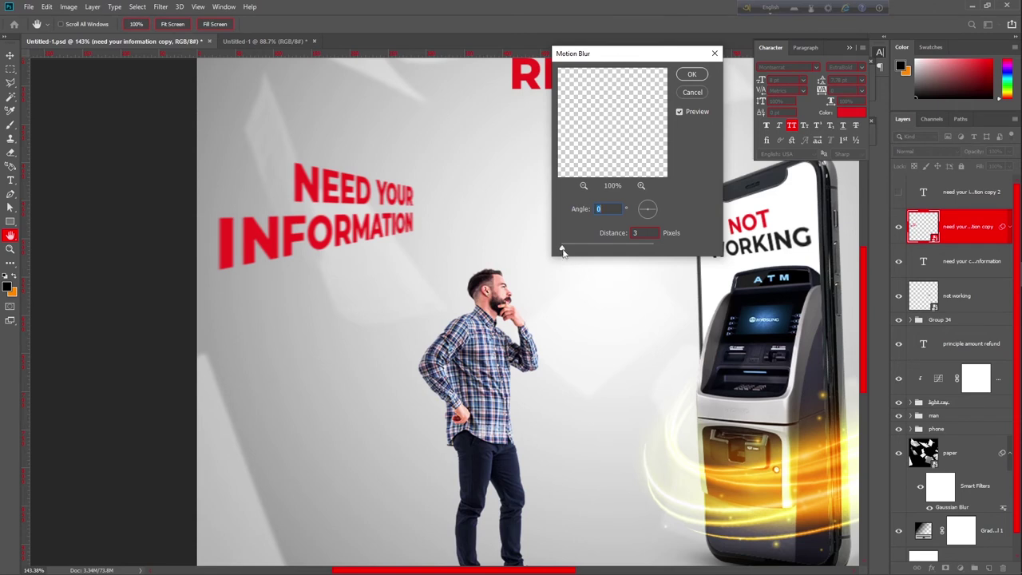
drag(563, 250, 569, 251)
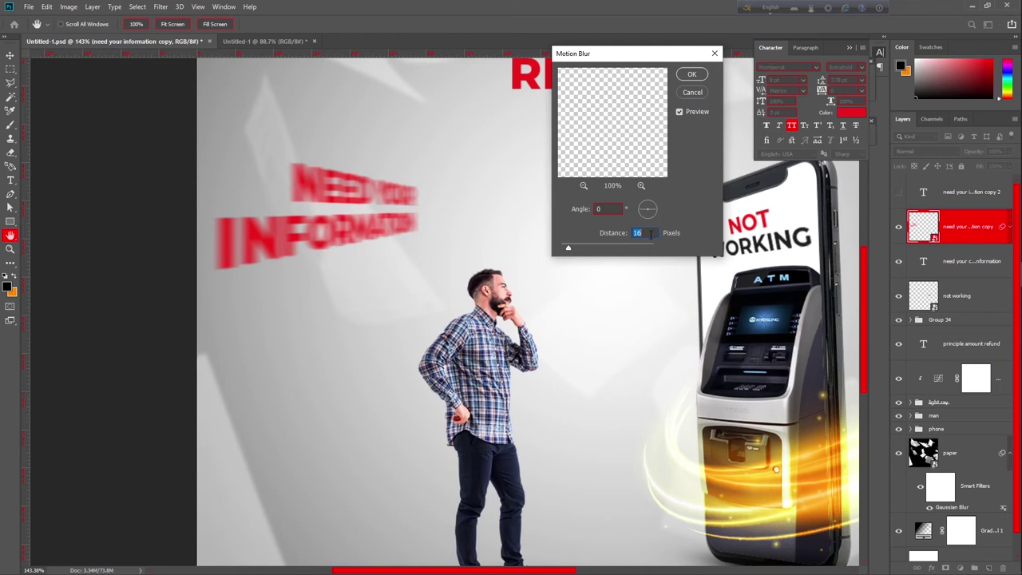
text(15)
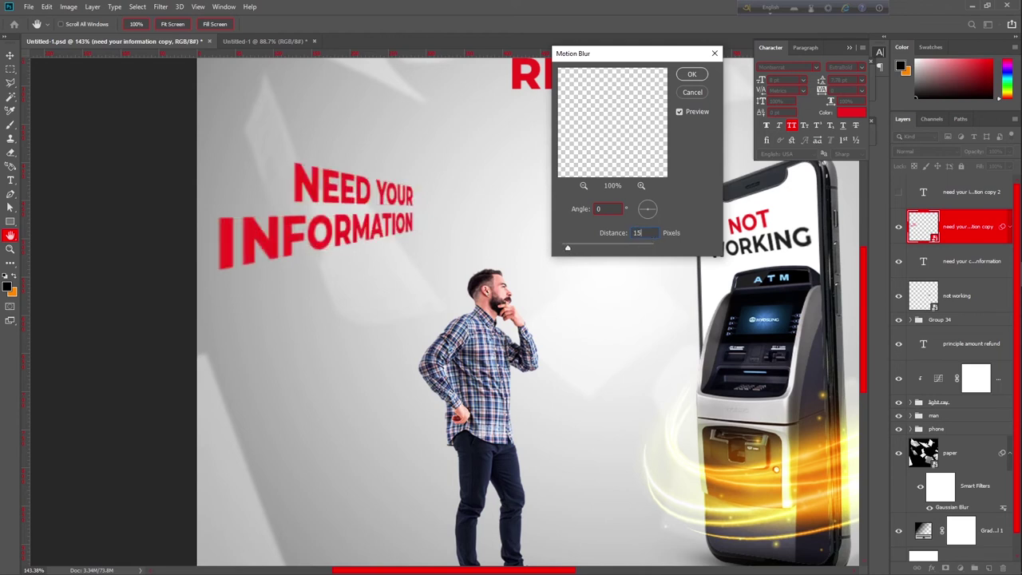
click(691, 74)
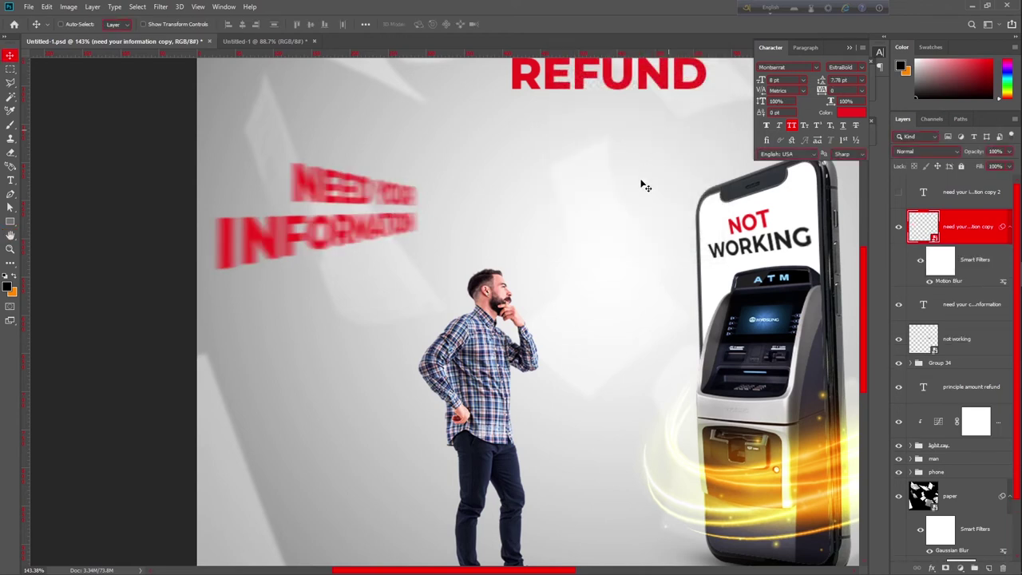
Step: Paint black with a soft brush on the Motion Blur's filter mask to sharpen the middle of the text
scroll(646, 221, up, 2)
key(v)
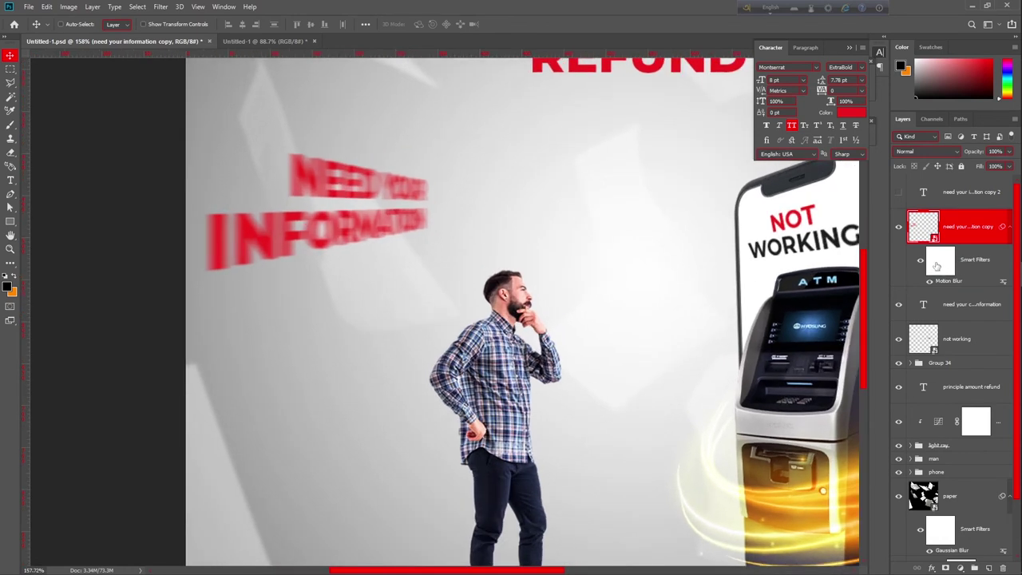
click(939, 262)
key(b)
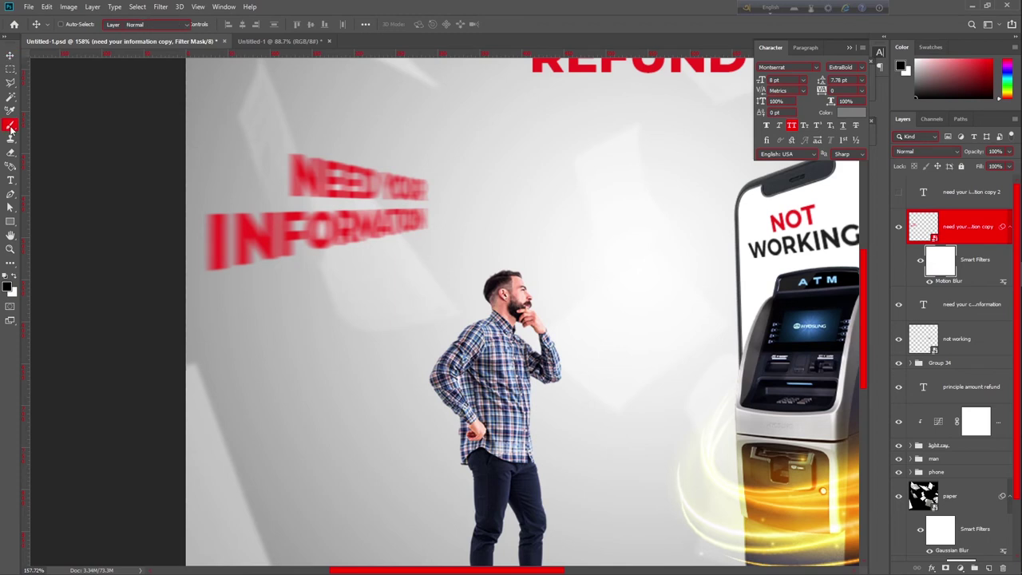
mouse_move(317, 281)
mouse_down()
mouse_move(247, 218)
mouse_move(251, 271)
mouse_move(289, 167)
mouse_move(300, 290)
mouse_move(317, 199)
mouse_move(331, 266)
mouse_move(337, 211)
mouse_move(348, 256)
mouse_move(344, 209)
mouse_move(298, 216)
mouse_move(268, 267)
mouse_move(352, 260)
mouse_up()
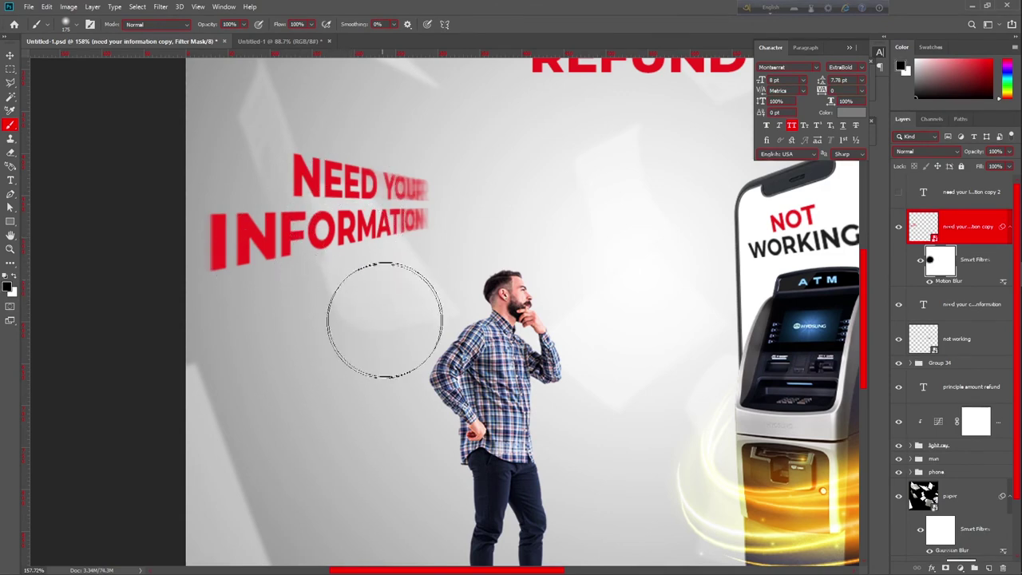
Step: Duplicate the motion-blurred perspective text with its filters and place the copy directly below the original
scroll(368, 320, down, 3)
scroll(388, 317, up, 2)
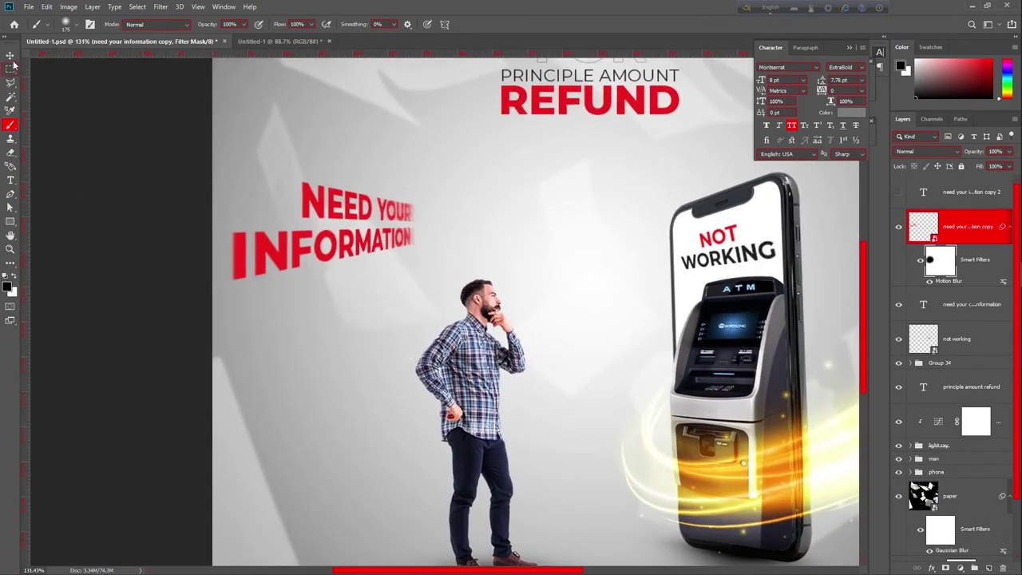
key(v)
scroll(389, 286, down, 3)
scroll(342, 306, up, 2)
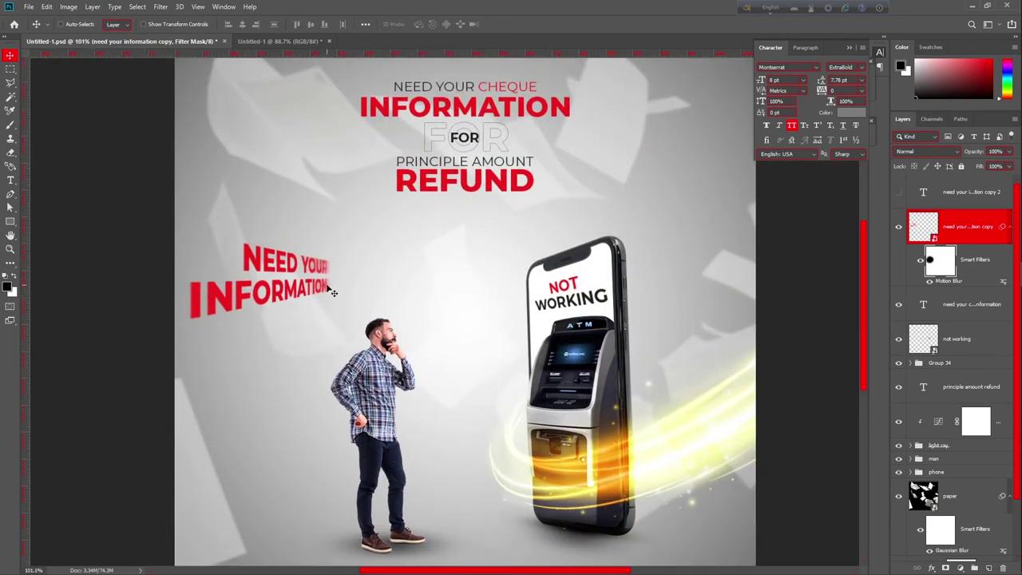
scroll(333, 292, up, 1)
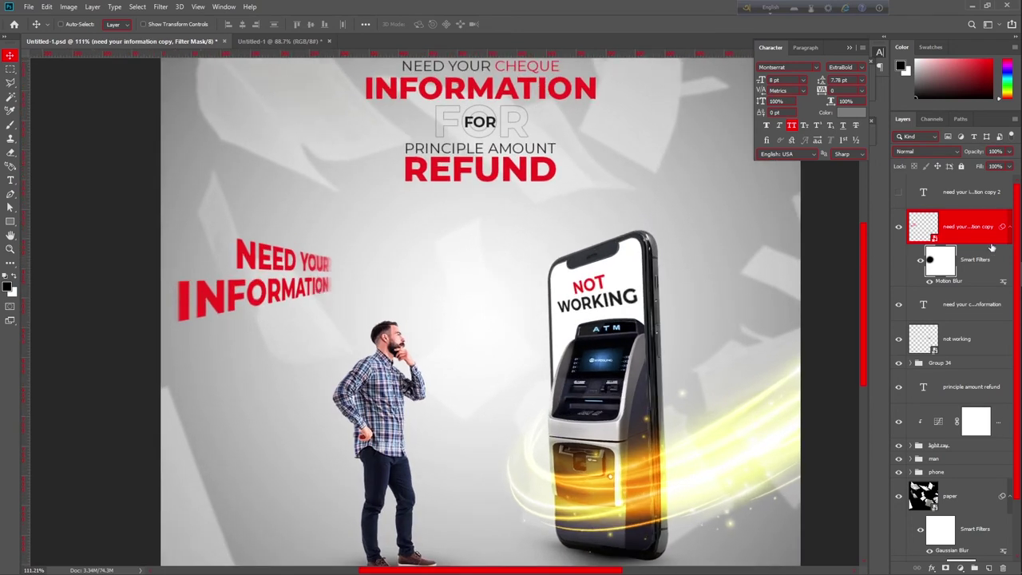
click(1009, 227)
drag(290, 268, 267, 348)
Step: Scale the lower blurred text copy down and place it beside the man
scroll(268, 348, up, 1)
scroll(269, 350, up, 1)
key(ctrl+t)
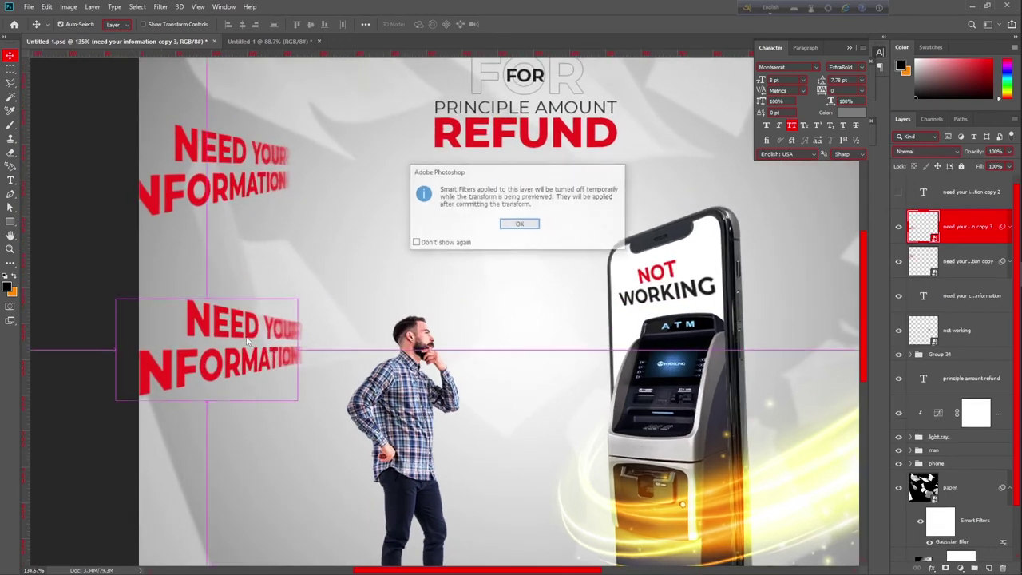
click(532, 228)
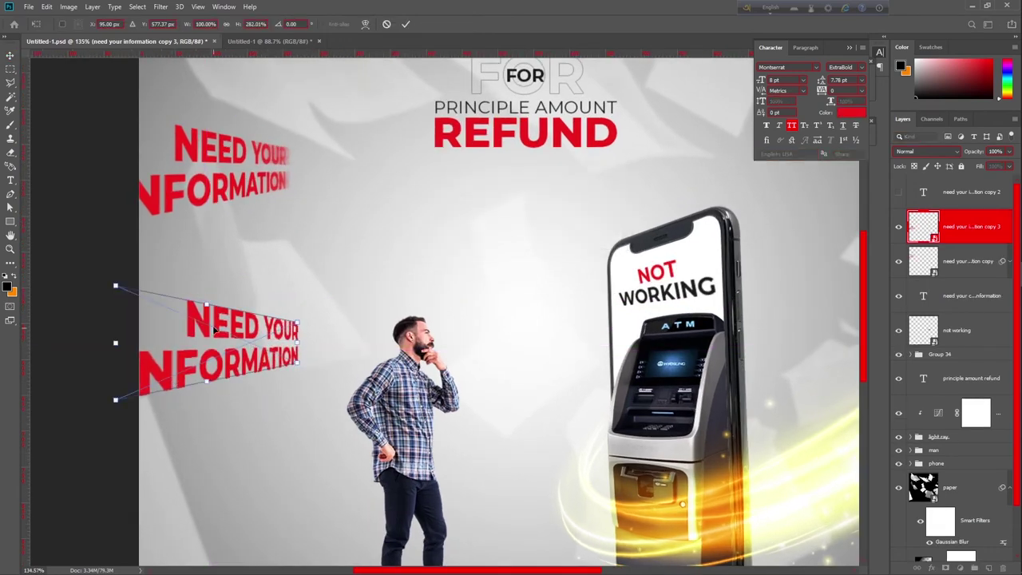
drag(207, 305, 296, 338)
drag(113, 284, 183, 344)
key(Return)
Step: Duplicate the small blurred text and place the copy higher, partly cut off by the canvas's left edge
scroll(211, 418, down, 4)
scroll(167, 337, up, 4)
scroll(221, 354, down, 5)
scroll(348, 314, up, 2)
scroll(341, 352, up, 2)
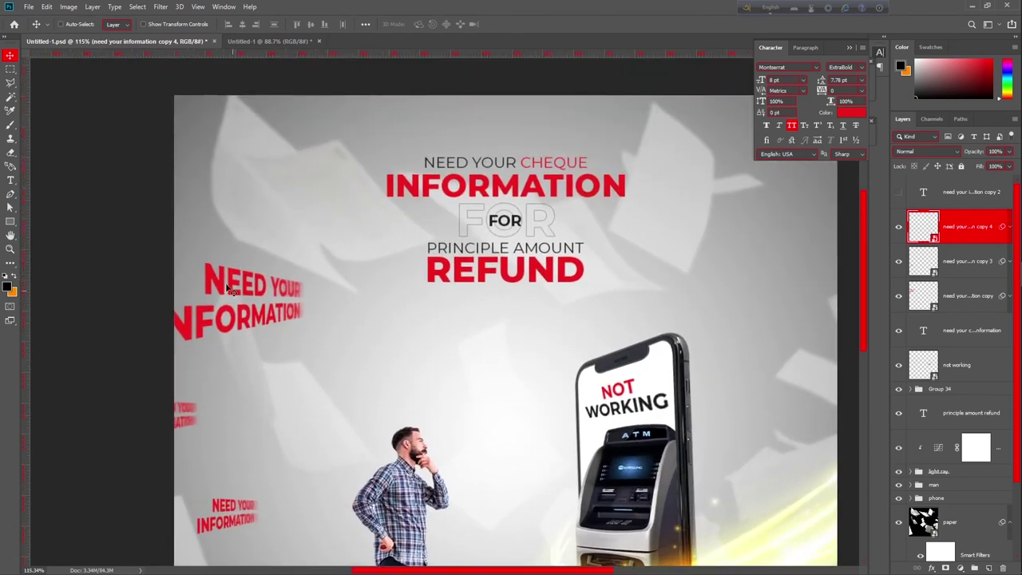
Step: Move the large blurred text on the left side up, level with the headline
right_click(227, 283)
click(230, 284)
drag(231, 290, 230, 225)
scroll(311, 342, down, 3)
scroll(504, 352, up, 1)
scroll(504, 351, up, 1)
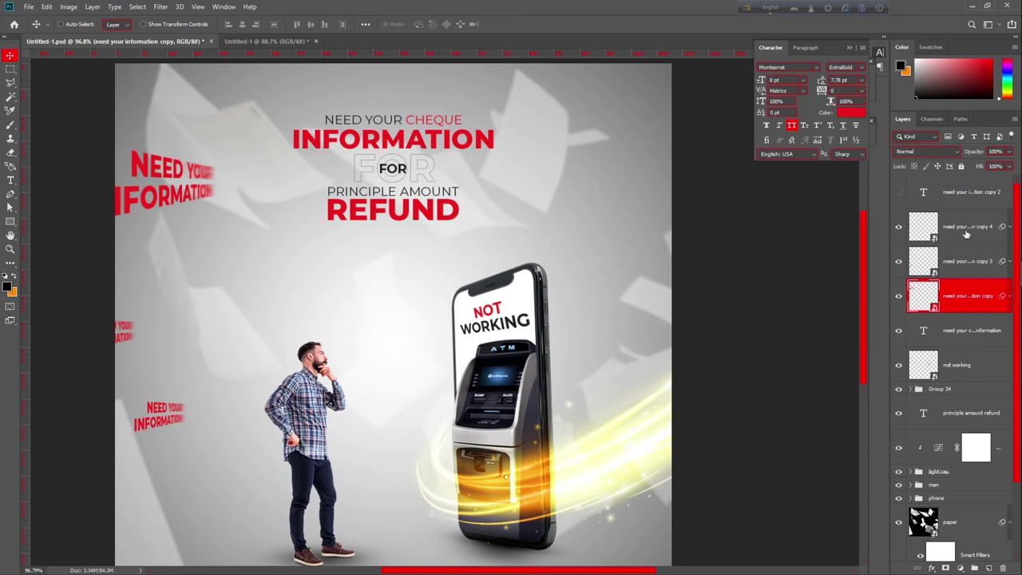
Step: Show the hidden red NEED YOUR INFORMATION text layer and convert it to a Smart Object
click(906, 199)
click(900, 194)
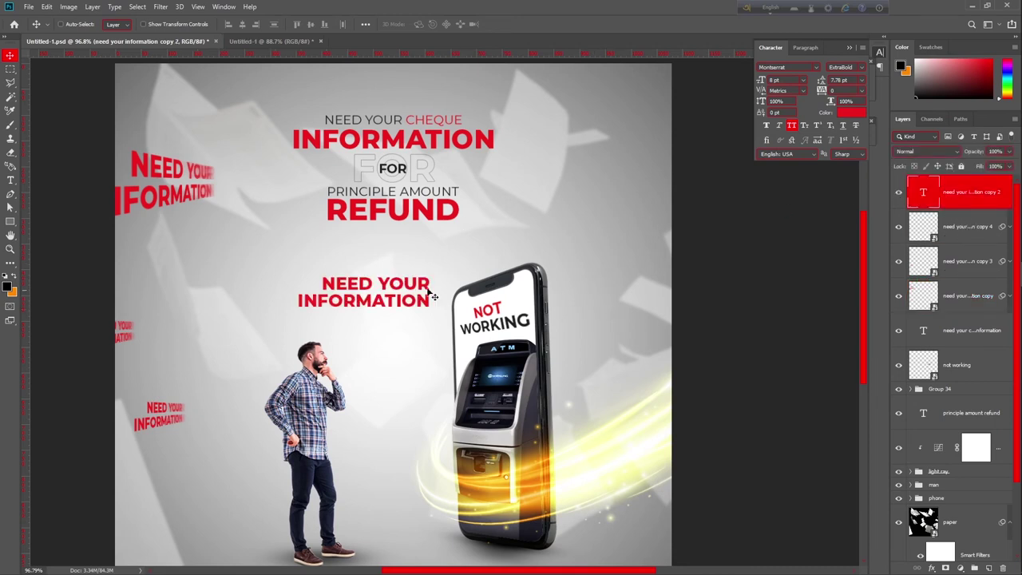
scroll(437, 298, up, 1)
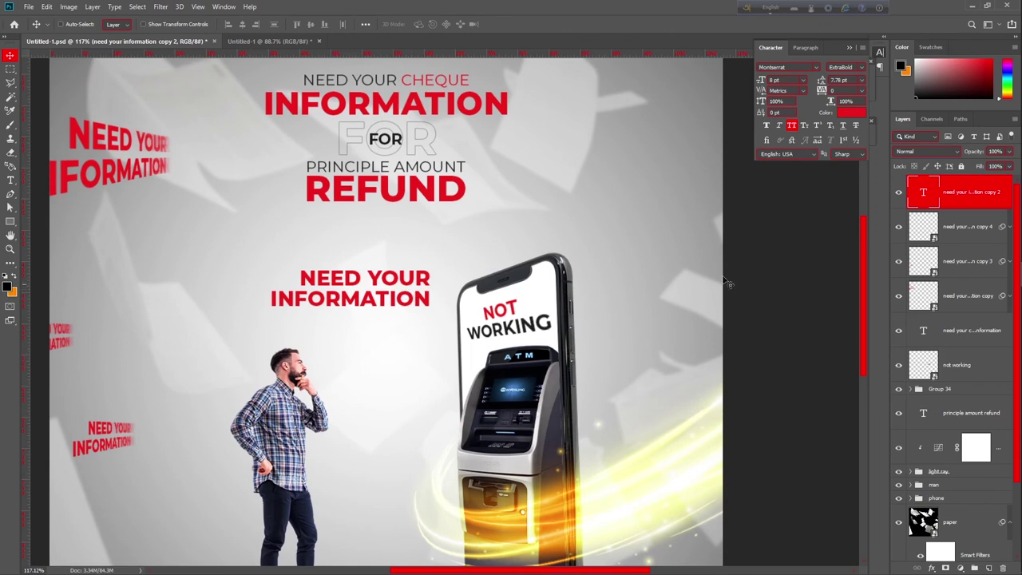
right_click(973, 200)
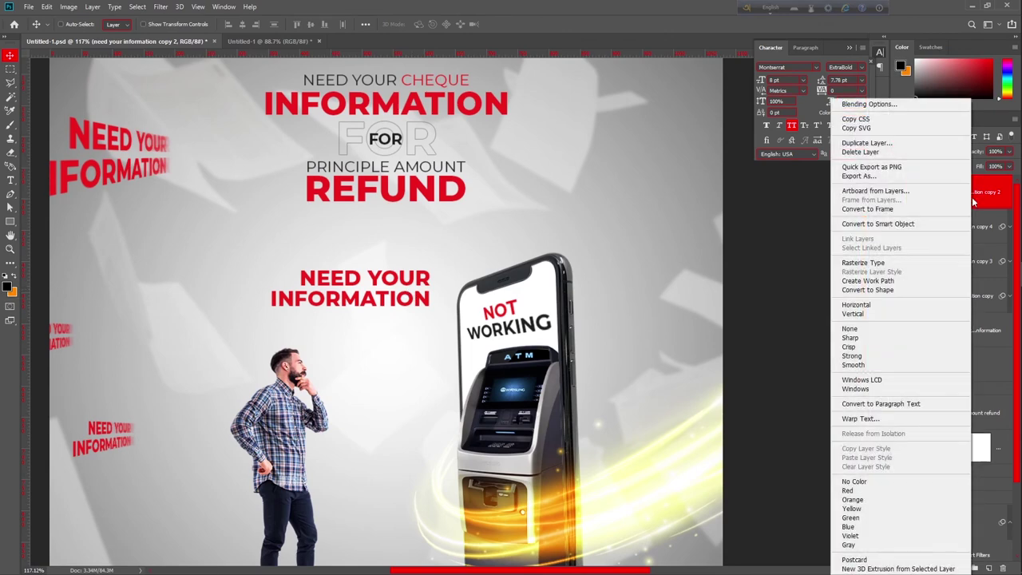
click(905, 227)
key(ctrl)
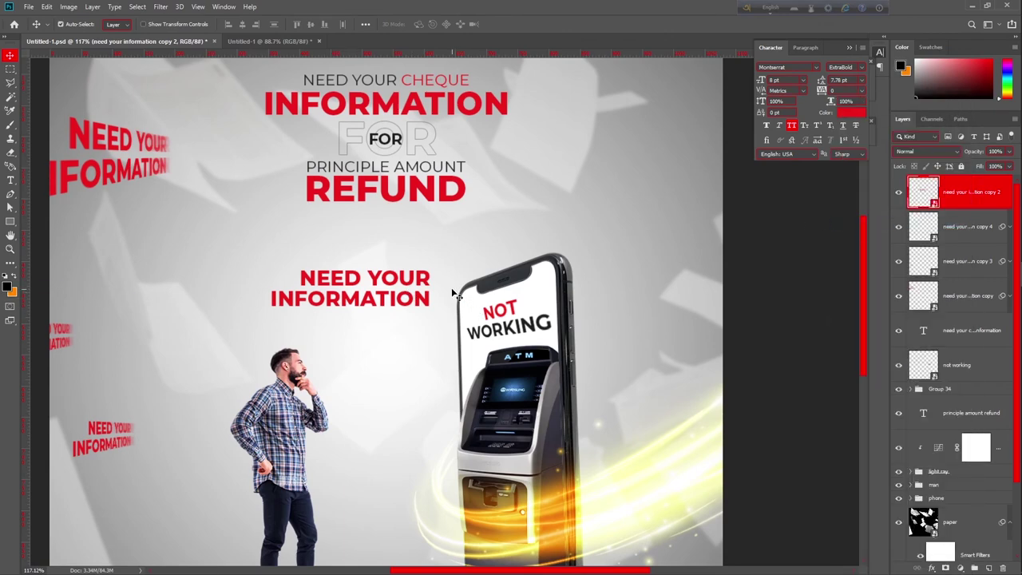
Step: Distort the smart-object text in perspective so its right end flares taller, and move it above the phone's right side
key(ctrl+t)
right_click(444, 281)
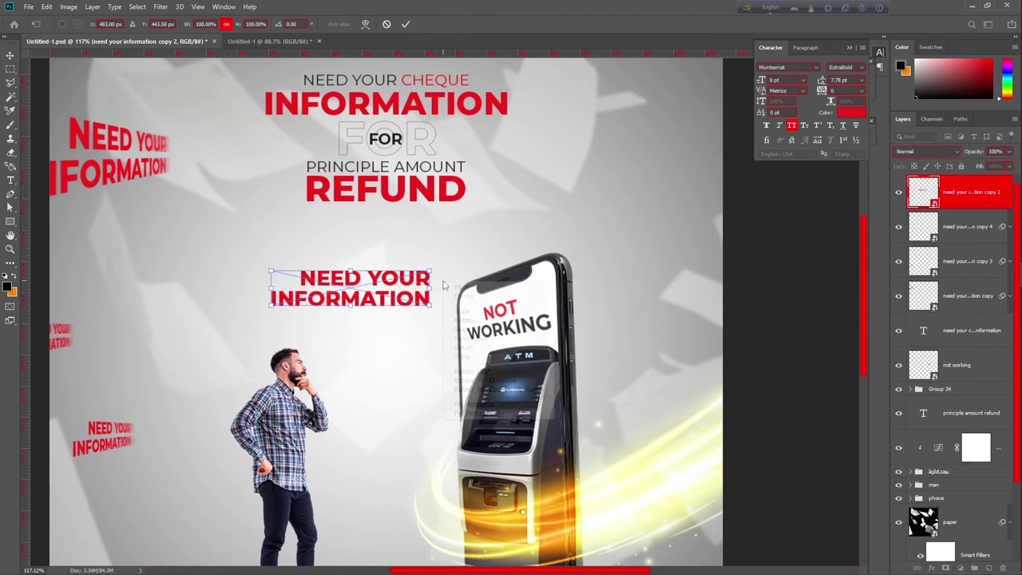
click(479, 339)
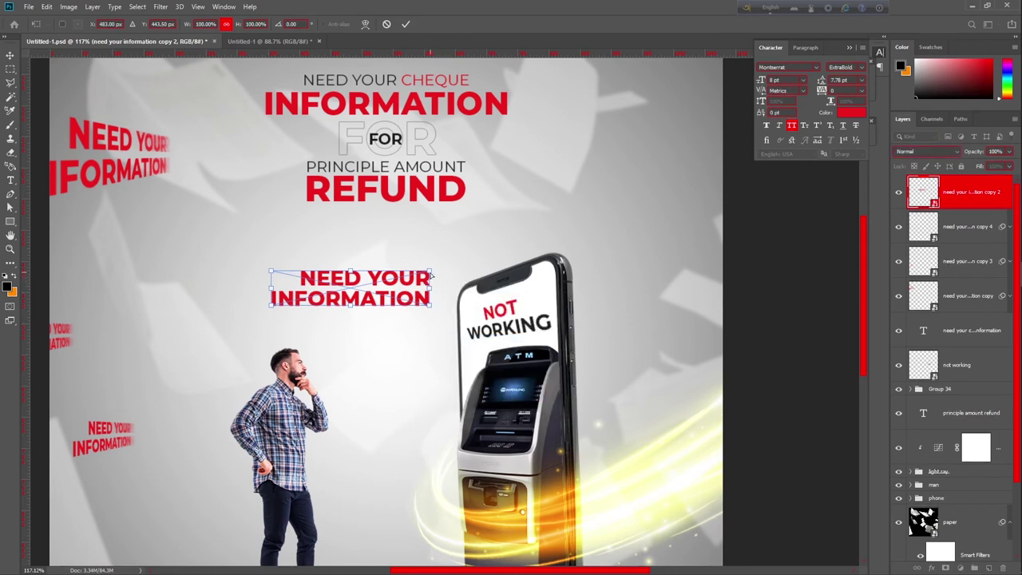
drag(430, 270, 430, 237)
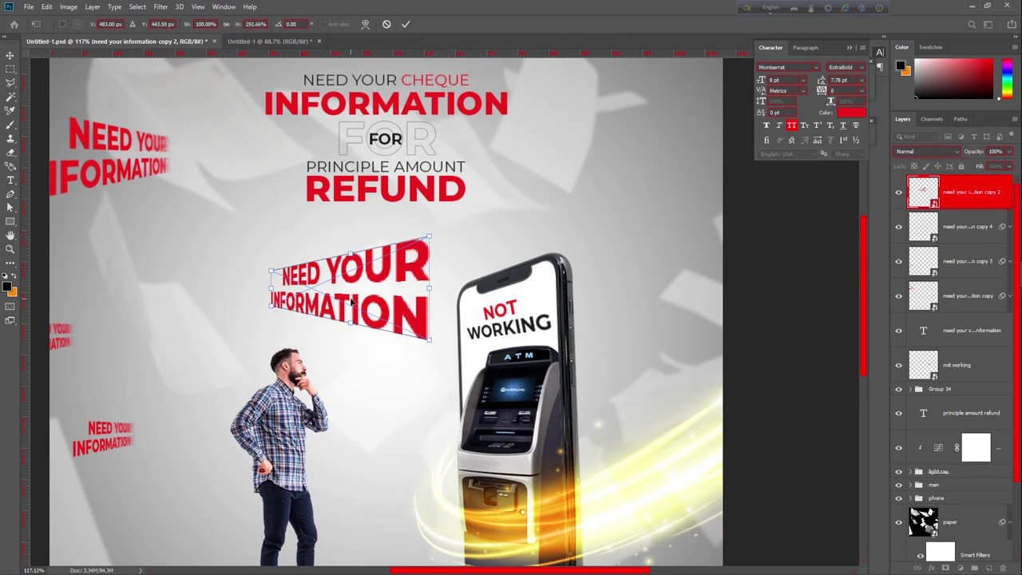
click(406, 24)
drag(345, 302, 627, 241)
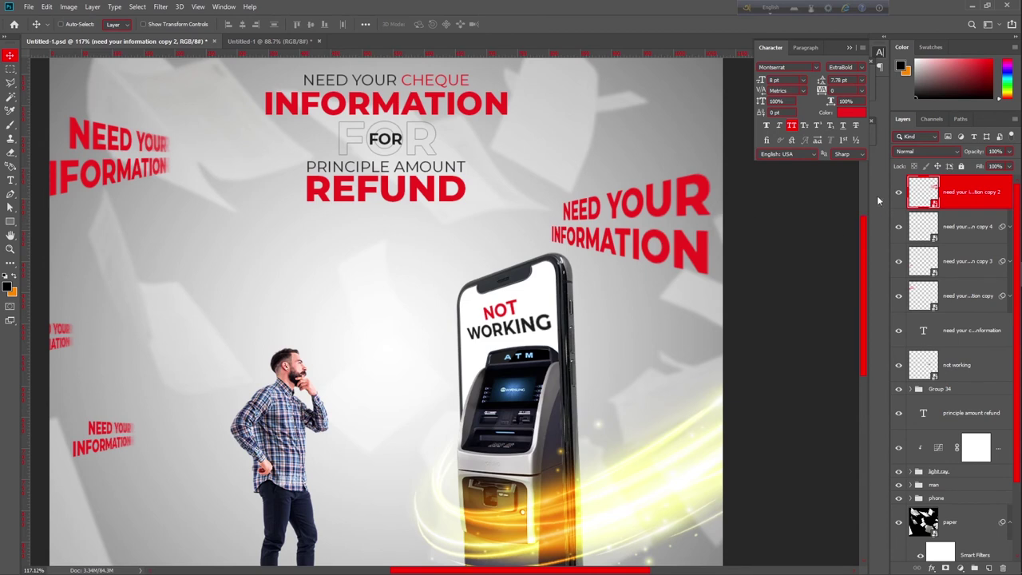
Step: Apply a Motion Blur with a 0° angle and a 15-pixel distance to the text above the phone
scroll(653, 206, up, 1)
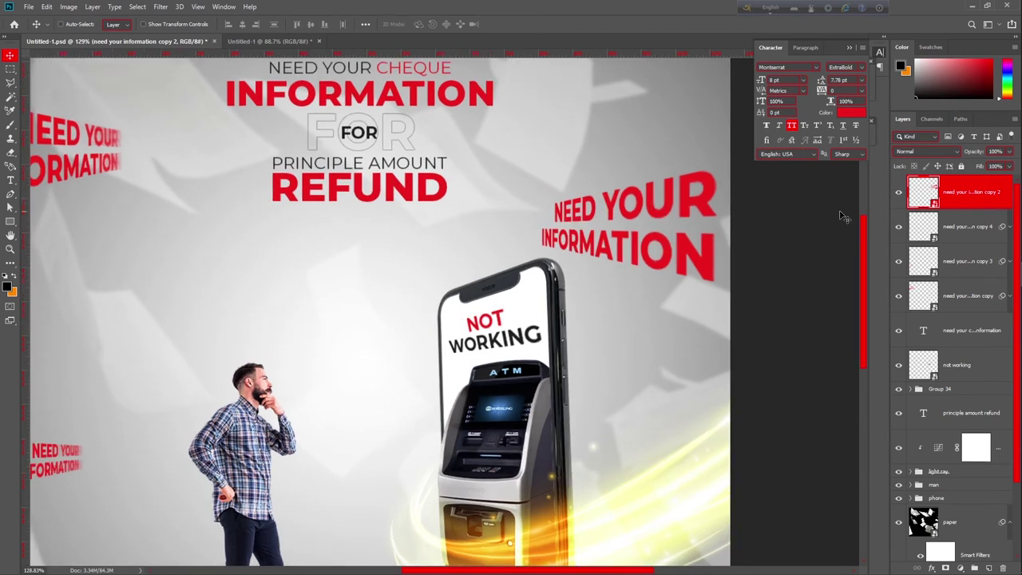
click(160, 7)
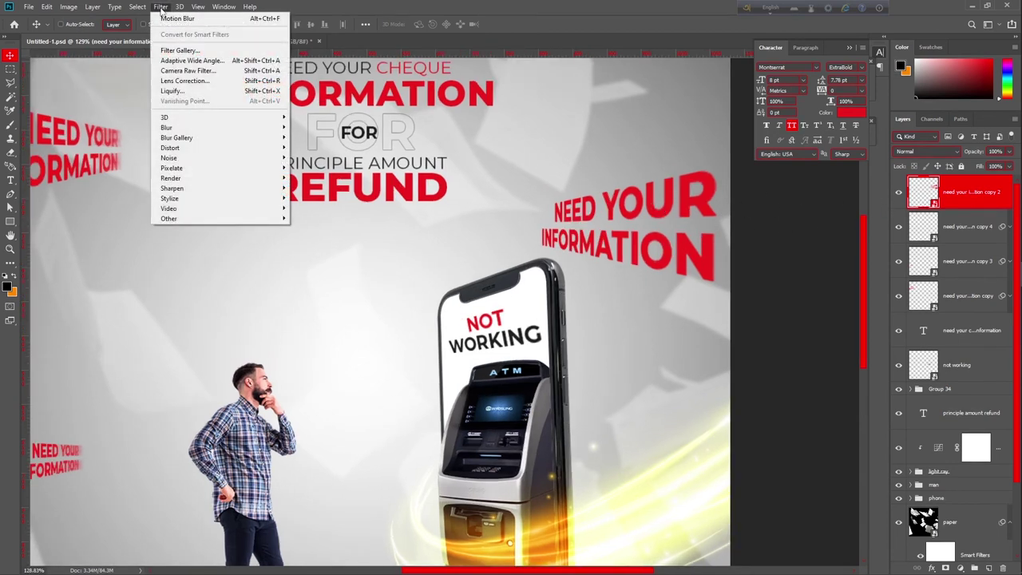
mouse_move(240, 128)
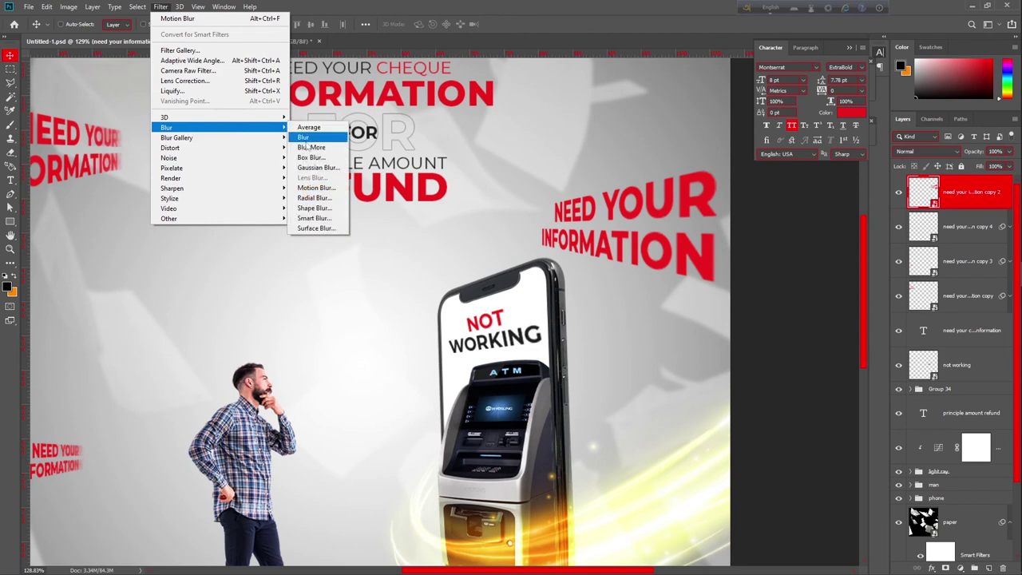
click(315, 188)
drag(651, 60, 393, 69)
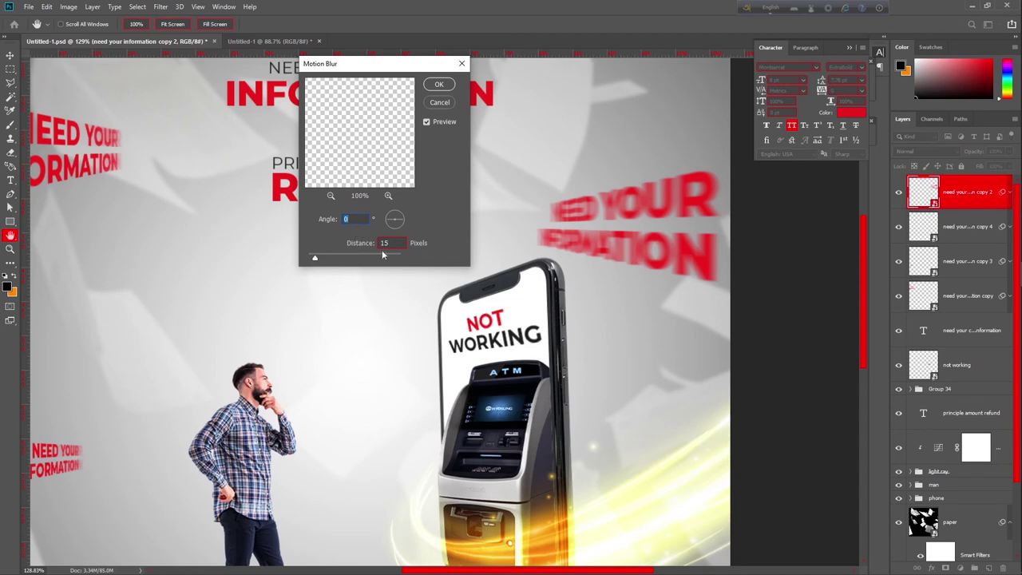
click(439, 85)
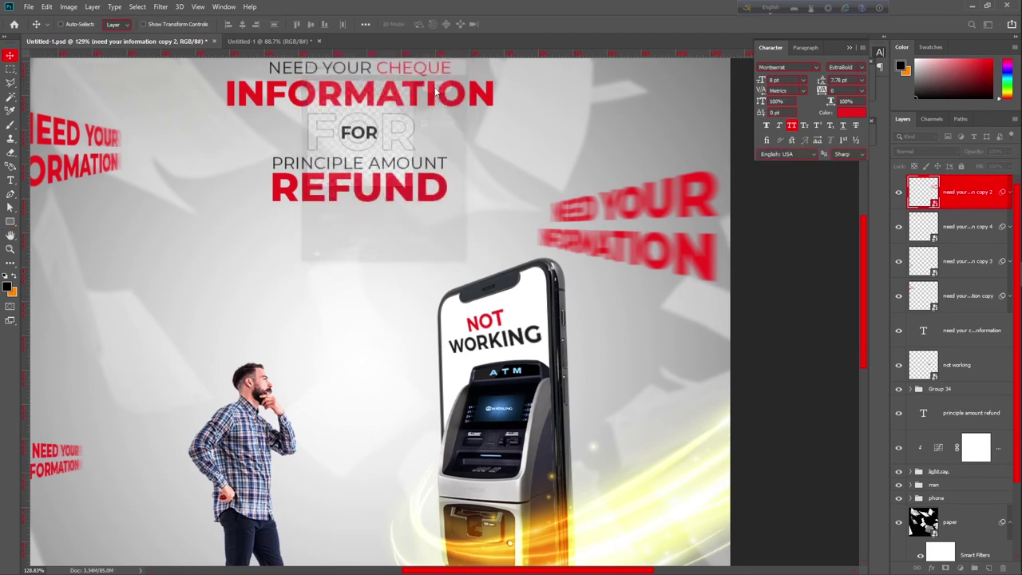
Step: Paint black on the new Motion Blur's filter mask to sharpen the middle and right part of the text
scroll(611, 169, up, 2)
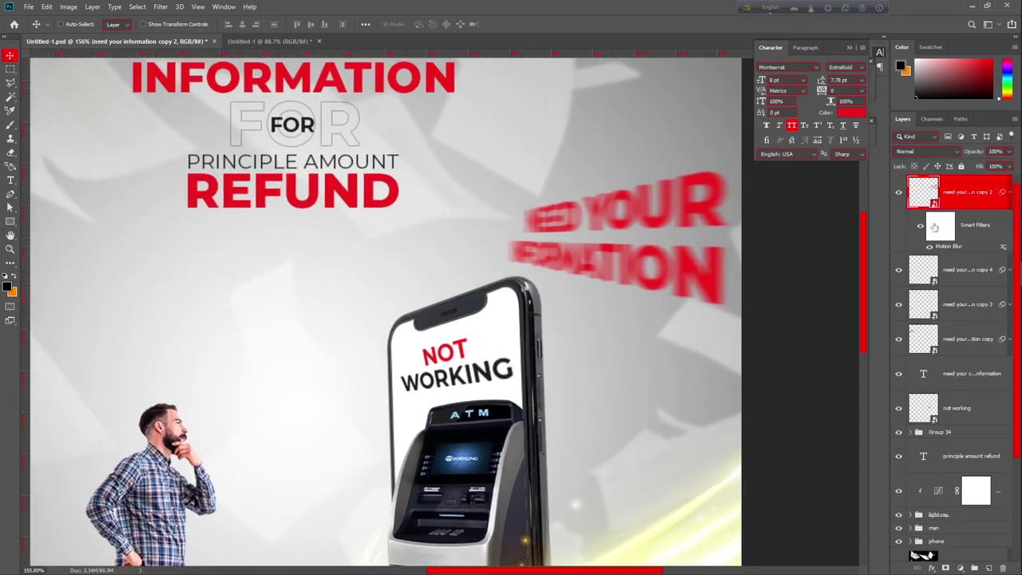
click(938, 227)
key(b)
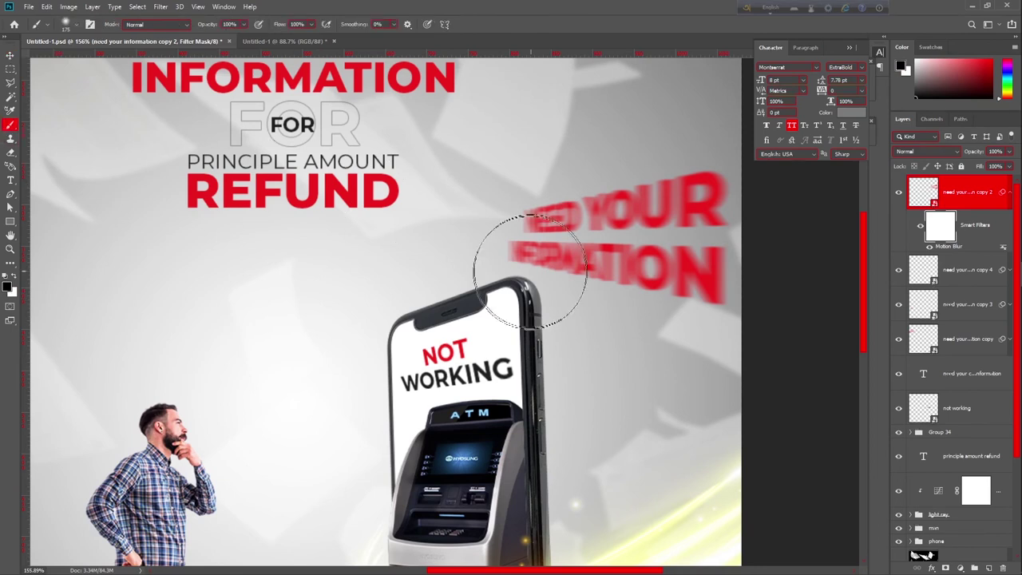
mouse_move(730, 278)
mouse_down()
mouse_move(713, 258)
mouse_move(690, 286)
mouse_move(692, 255)
mouse_move(674, 300)
mouse_move(675, 248)
mouse_move(641, 299)
mouse_move(643, 275)
mouse_move(622, 305)
mouse_move(630, 273)
mouse_move(614, 299)
mouse_move(639, 271)
mouse_up()
click(11, 55)
Step: Shift the right-hand blurred text partly past the canvas's right edge and duplicate it below, beside the phone
scroll(616, 370, down, 3)
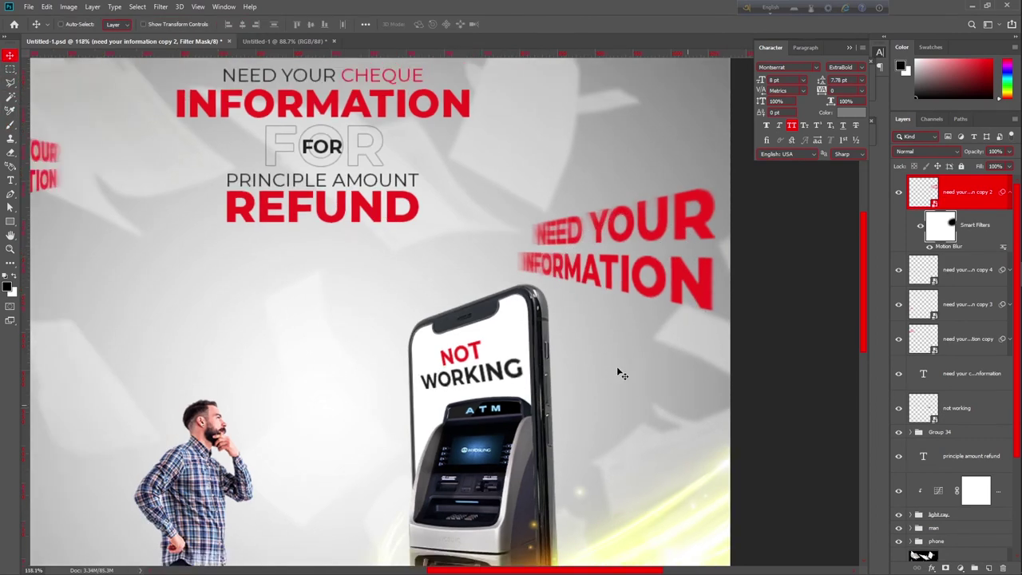
scroll(657, 337, up, 1)
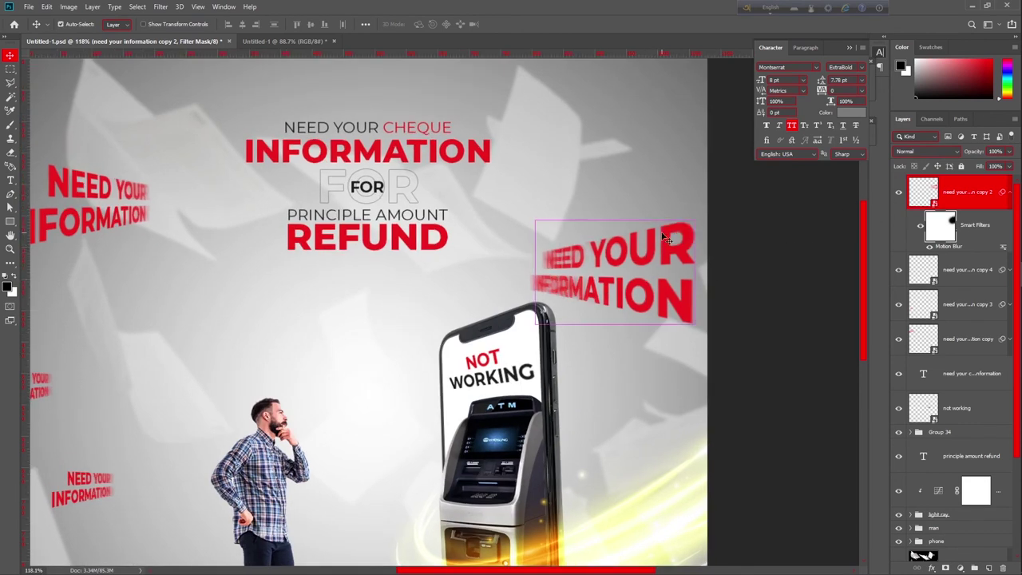
click(979, 194)
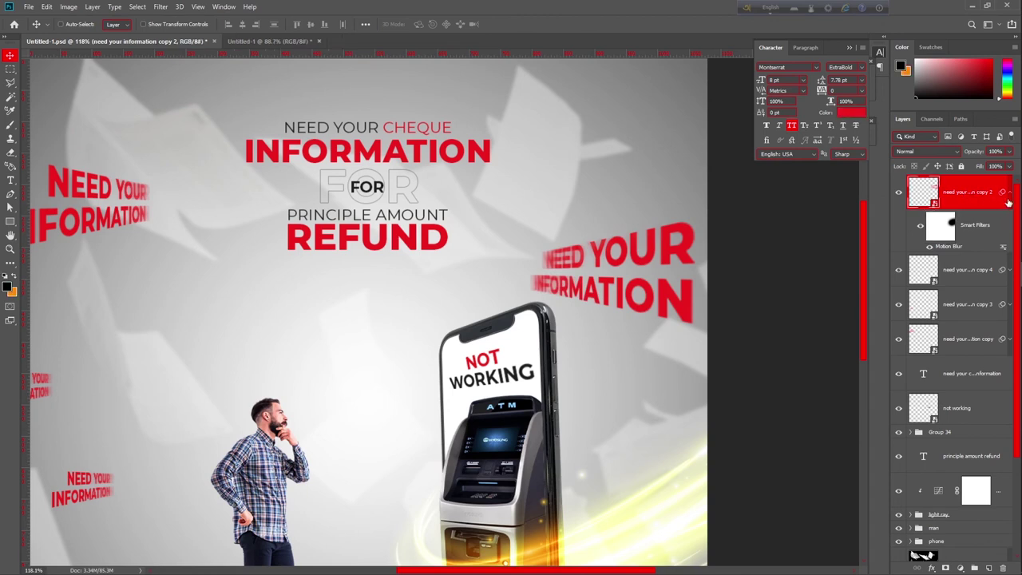
click(1009, 201)
drag(639, 302, 676, 387)
scroll(673, 271, down, 2)
scroll(678, 274, down, 1)
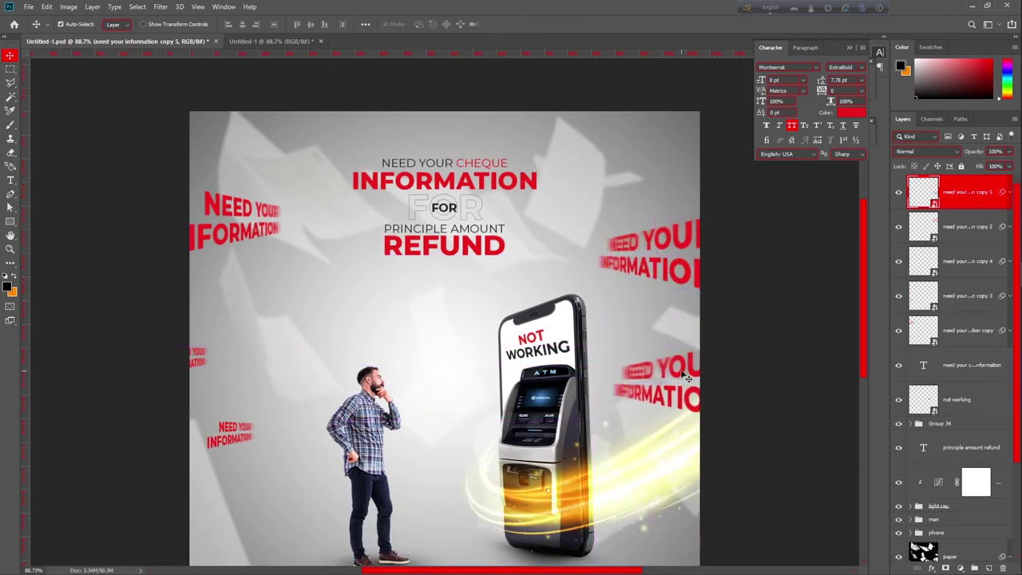
Step: Scale the lower right text copy down beside the phone and place another small copy at the canvas's upper right edge
key(ctrl+t)
click(509, 227)
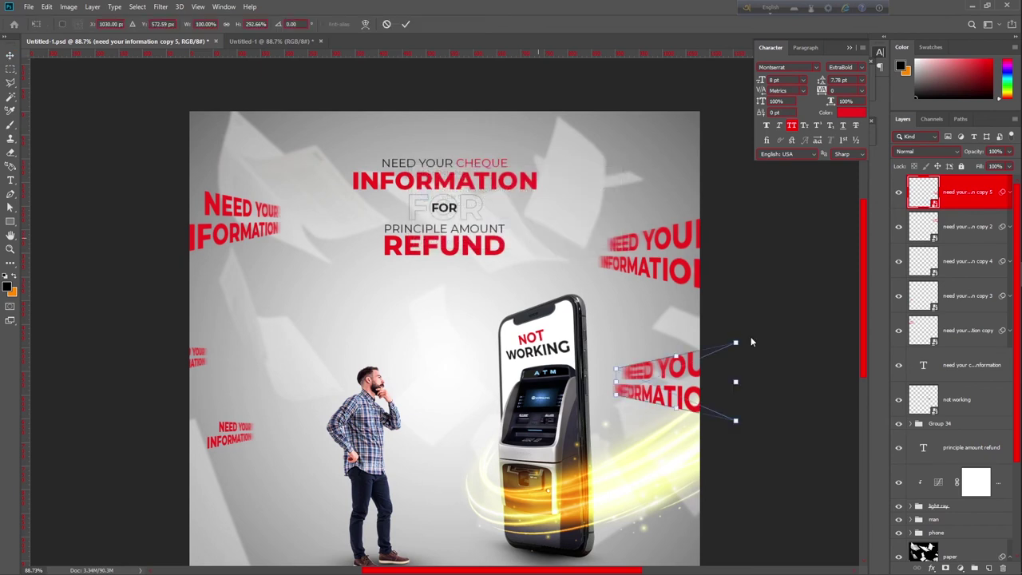
drag(699, 360, 710, 164)
key(Return)
scroll(523, 254, down, 3)
scroll(508, 303, up, 2)
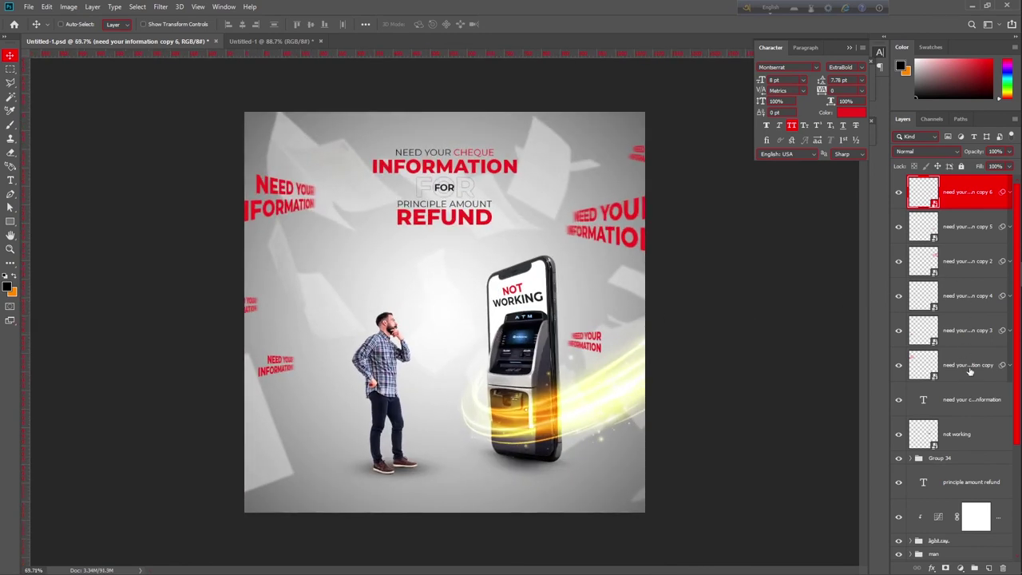
Step: Group all six blurred perspective text layers and set the group's opacity to 30%
shift+click(970, 371)
key(ctrl+g)
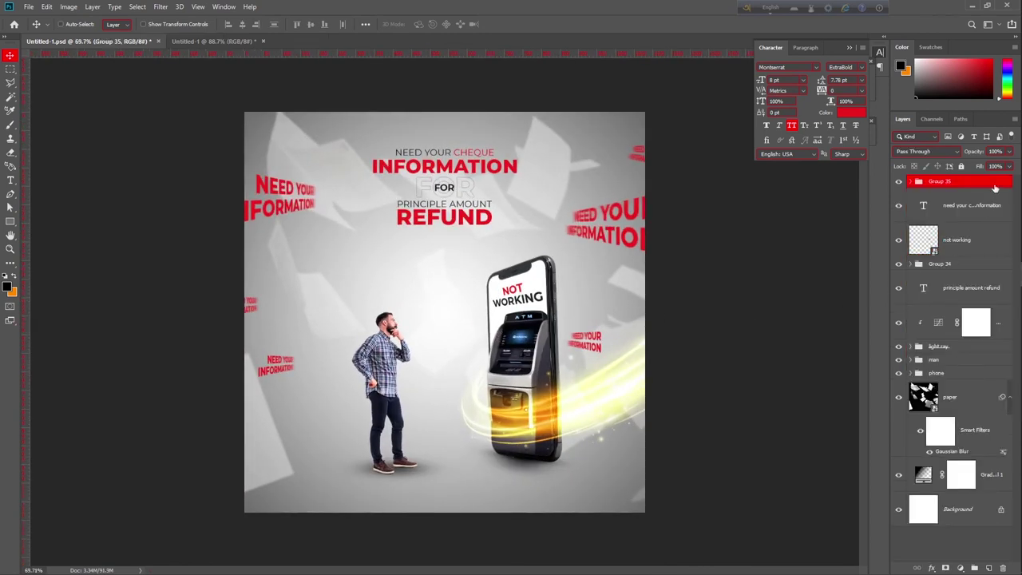
drag(975, 155, 931, 161)
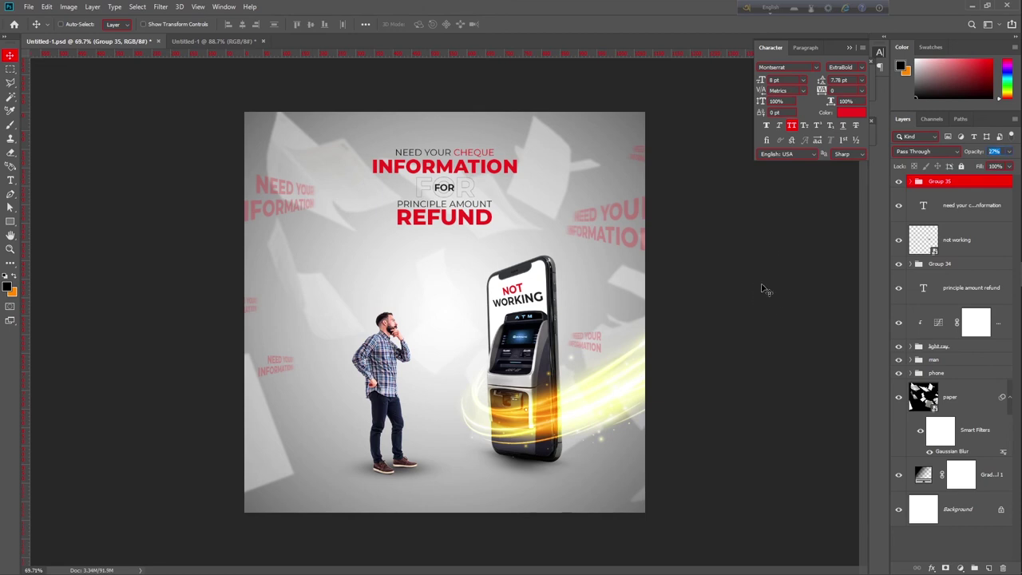
key(3)
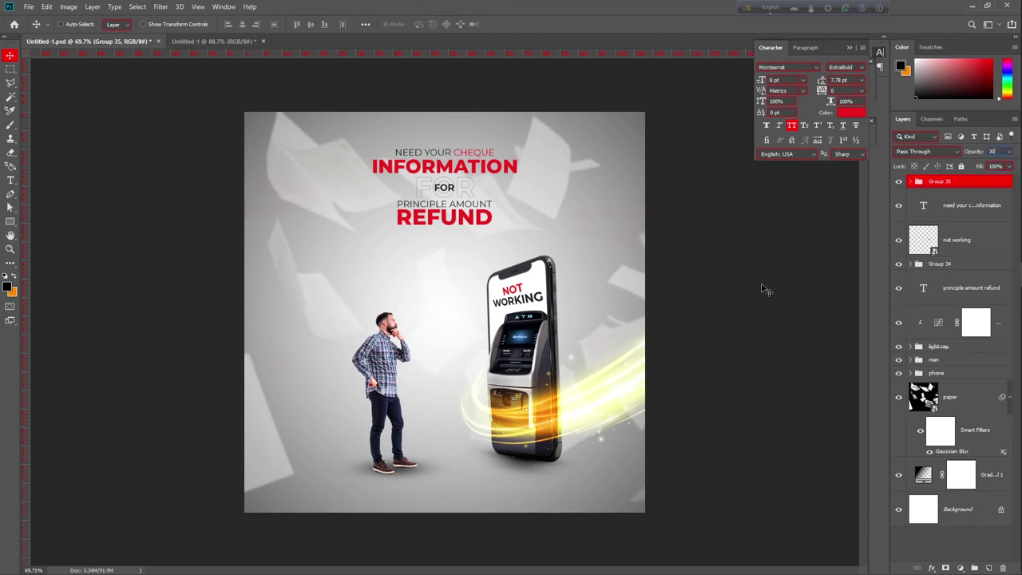
scroll(393, 251, down, 1)
scroll(424, 286, up, 2)
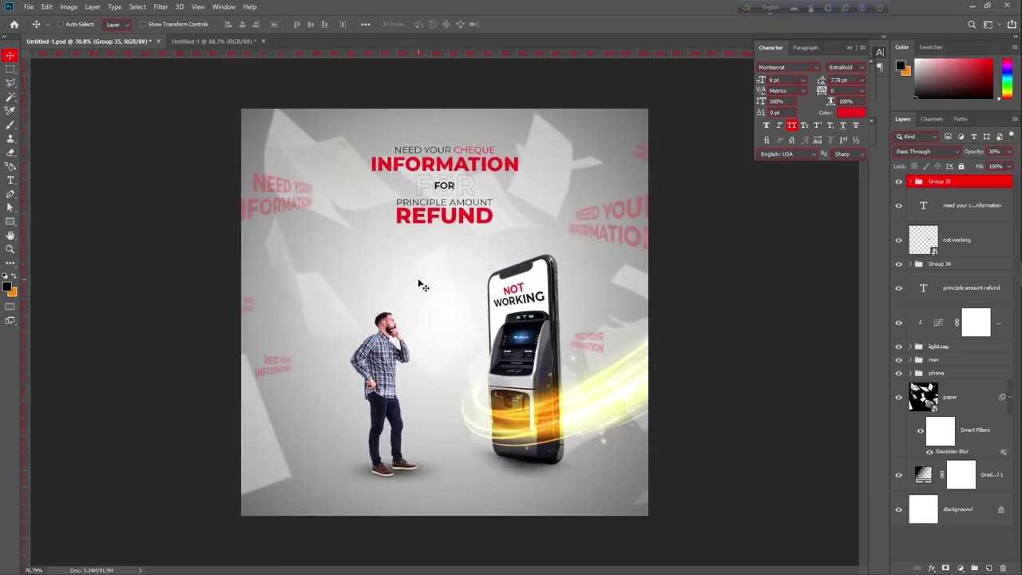
scroll(479, 327, up, 1)
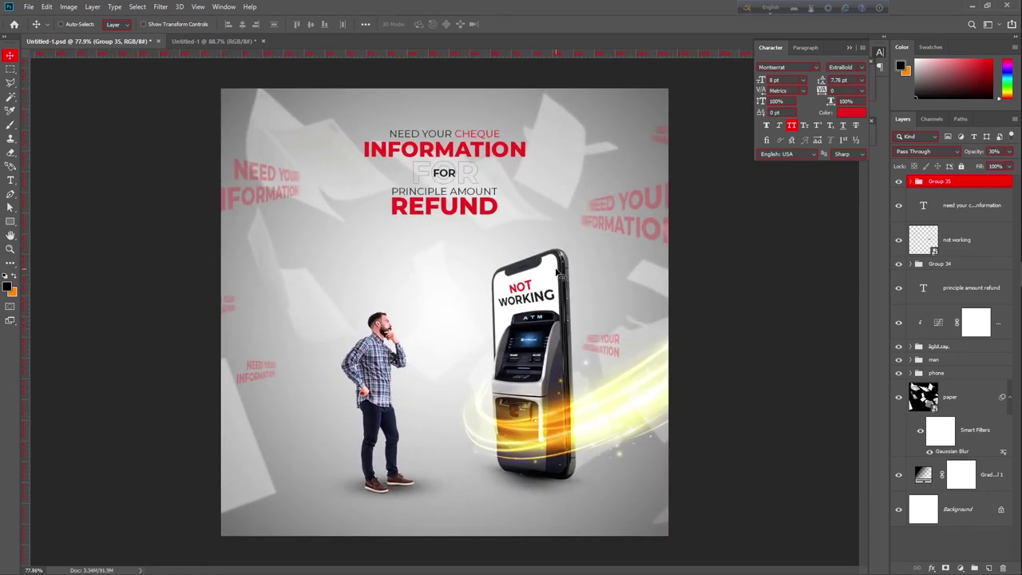
scroll(557, 272, up, 1)
scroll(533, 331, down, 2)
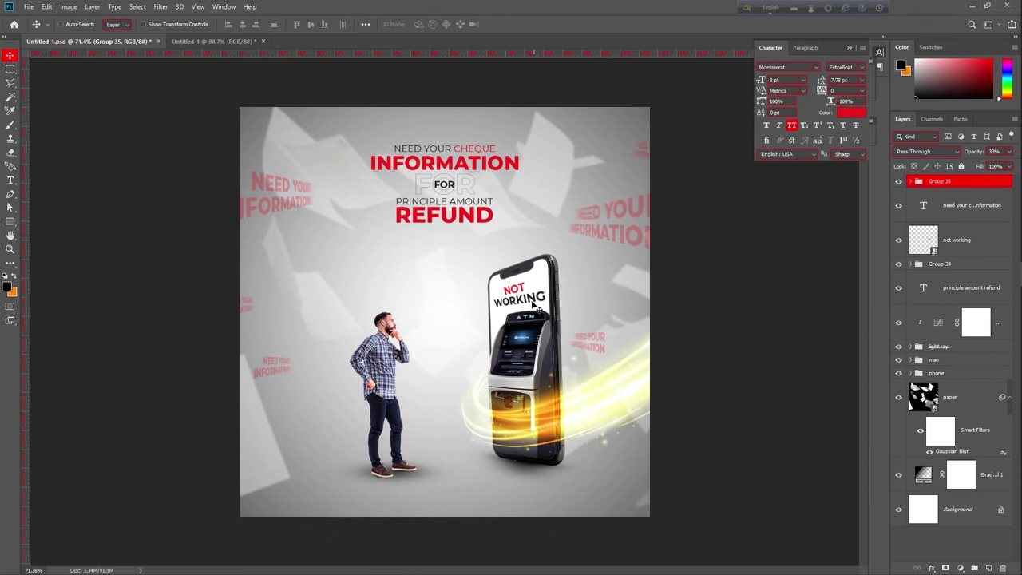
scroll(503, 275, up, 1)
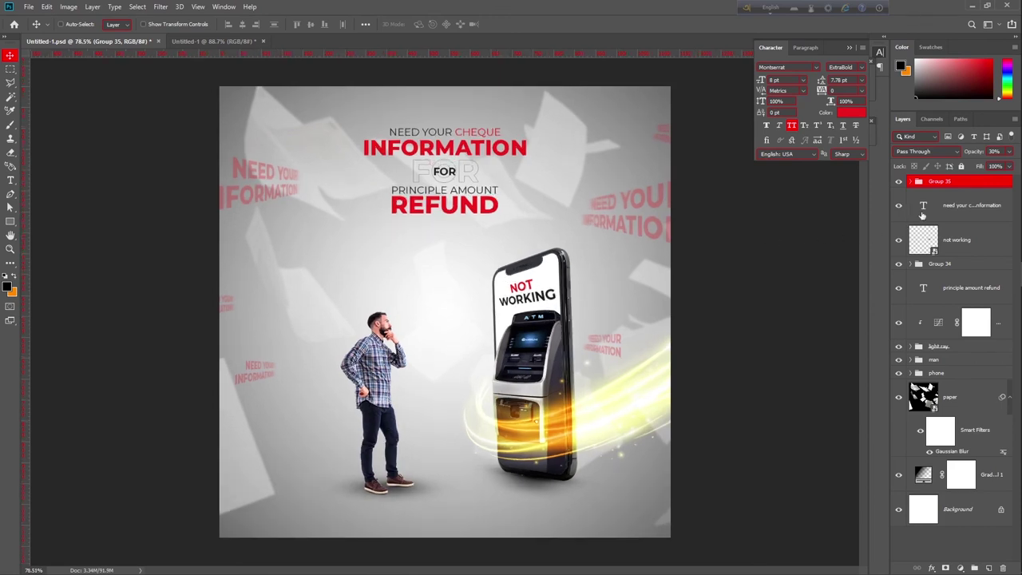
scroll(548, 247, down, 2)
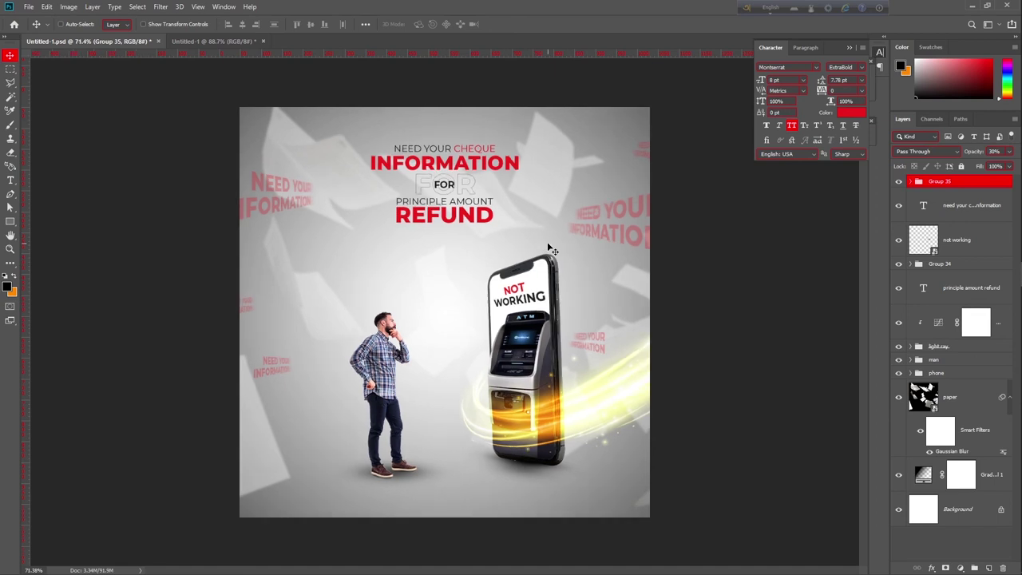